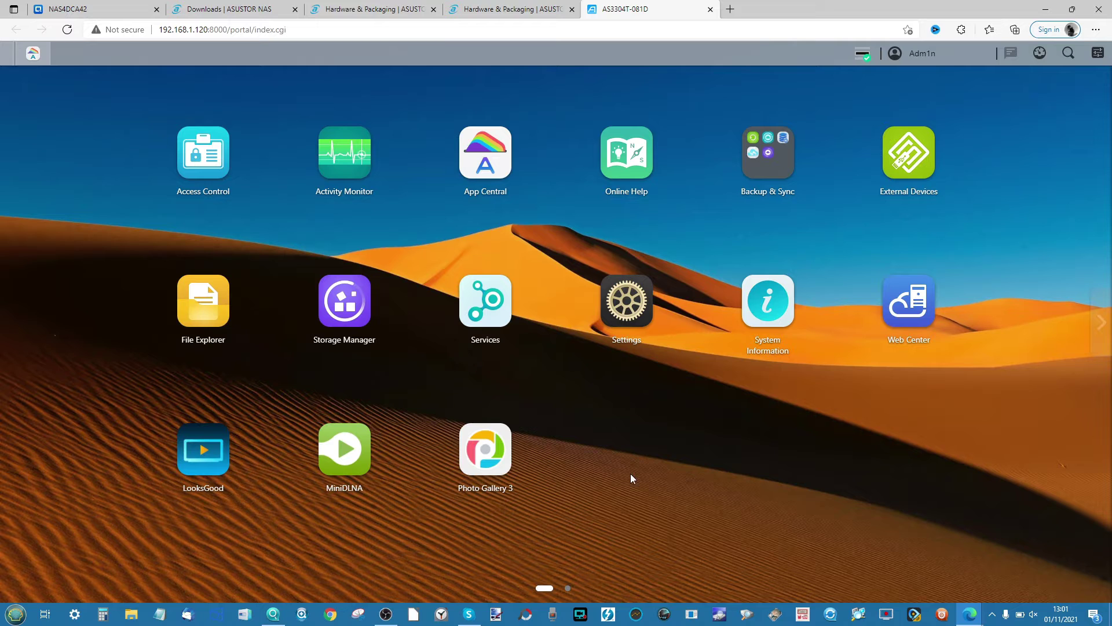
- Open Storage Manager and review the details of Volume 1 and the list of installed drives
{"action": "left_click", "coordinate": [353, 319]}
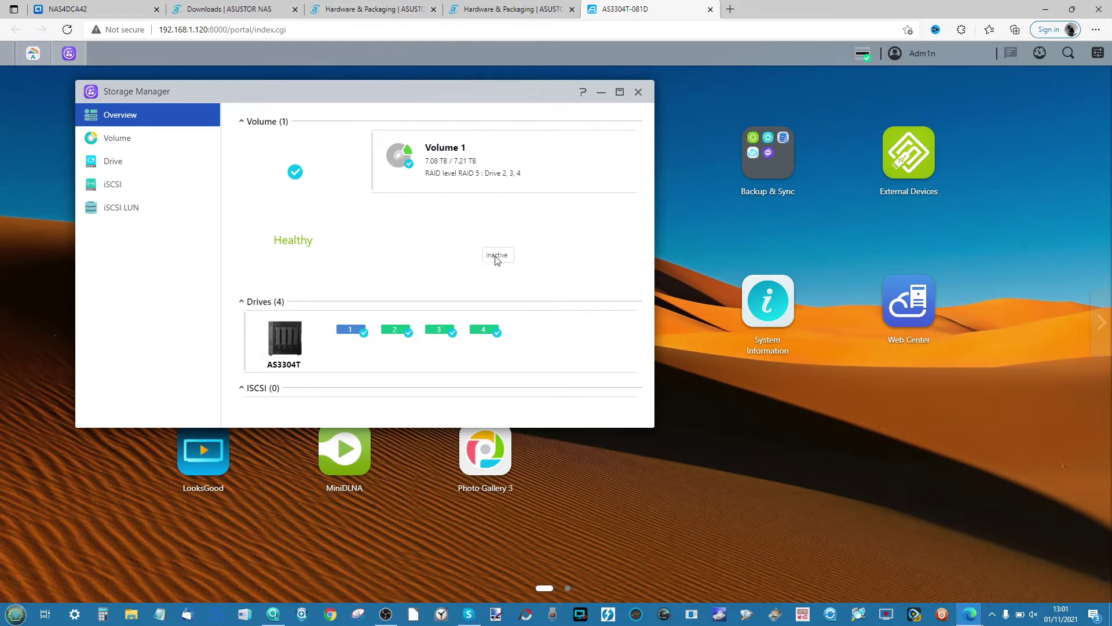
{"action": "left_click_drag", "start_coordinate": [654, 273], "coordinate": [740, 254]}
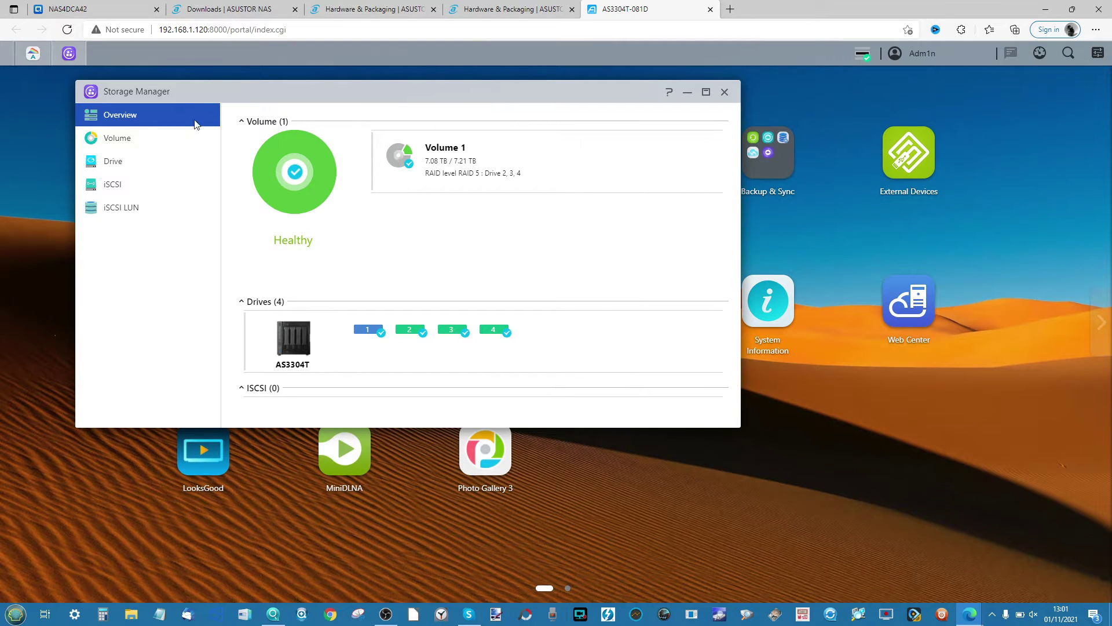
{"action": "left_click", "coordinate": [162, 143]}
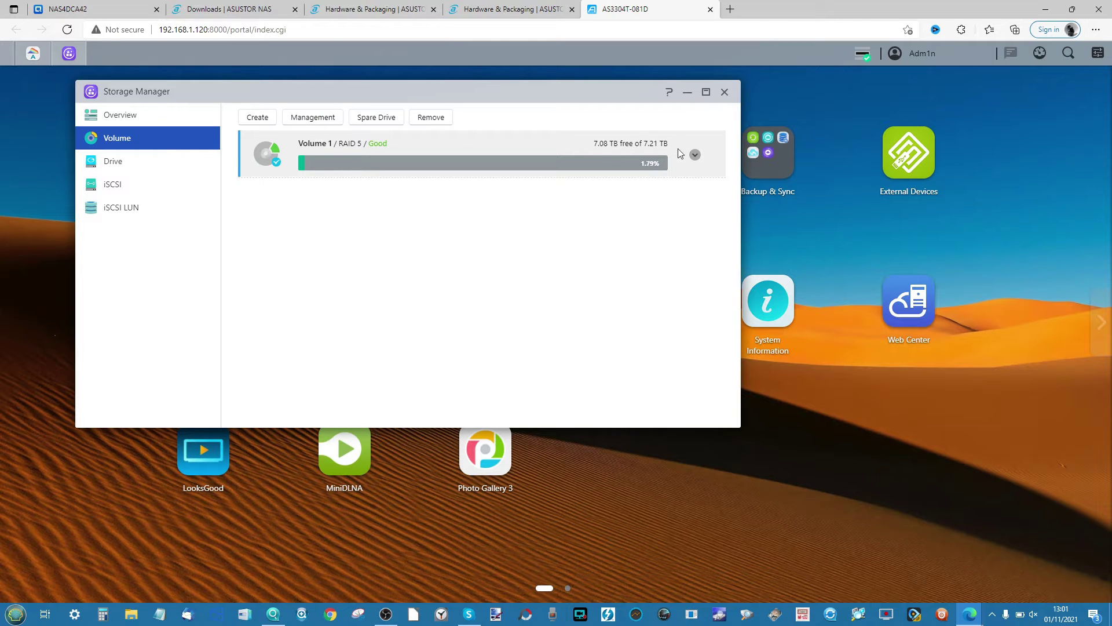
{"action": "left_click", "coordinate": [697, 160]}
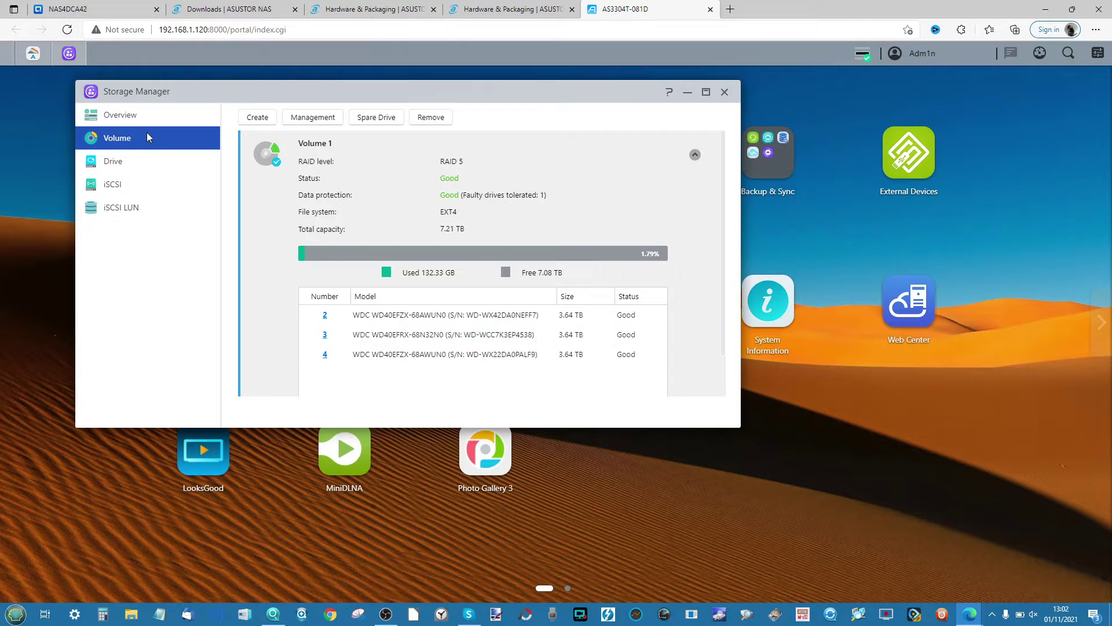
{"action": "left_click", "coordinate": [131, 155]}
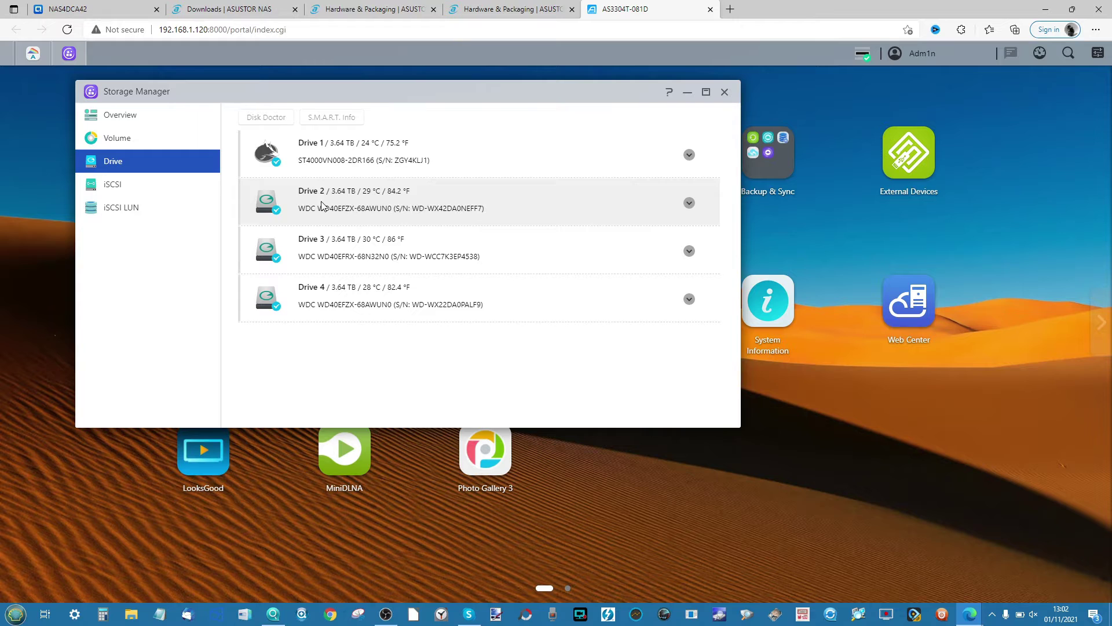
- Enlarge the Storage Manager window and examine Volume 1's RAID level, file system, capacity and member drives, and minimize the window
{"action": "left_click", "coordinate": [163, 138]}
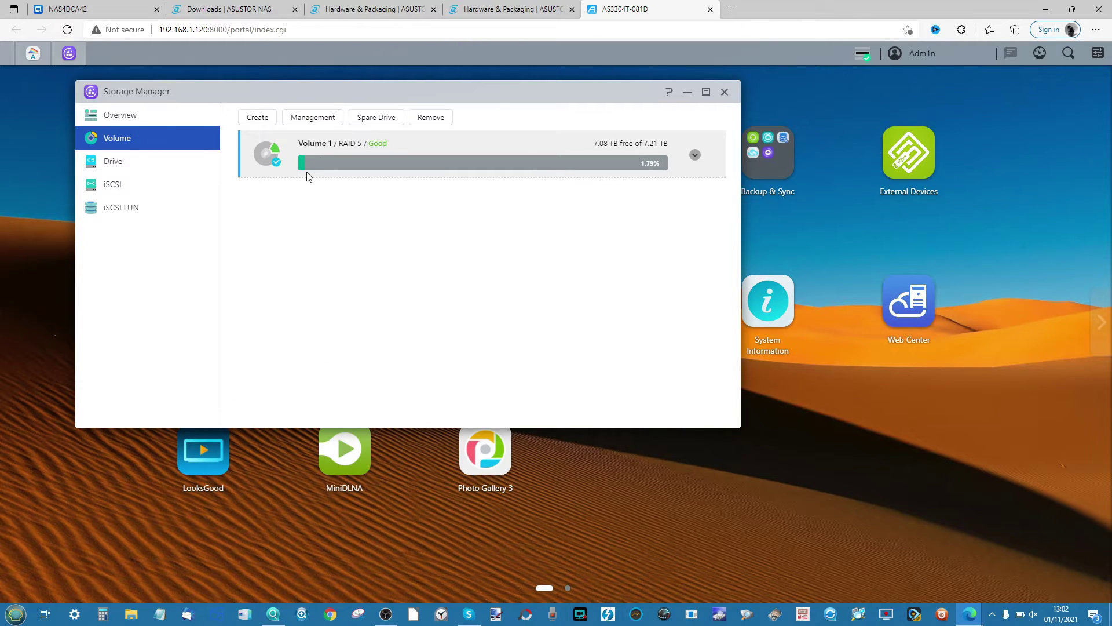
{"action": "left_click", "coordinate": [695, 155]}
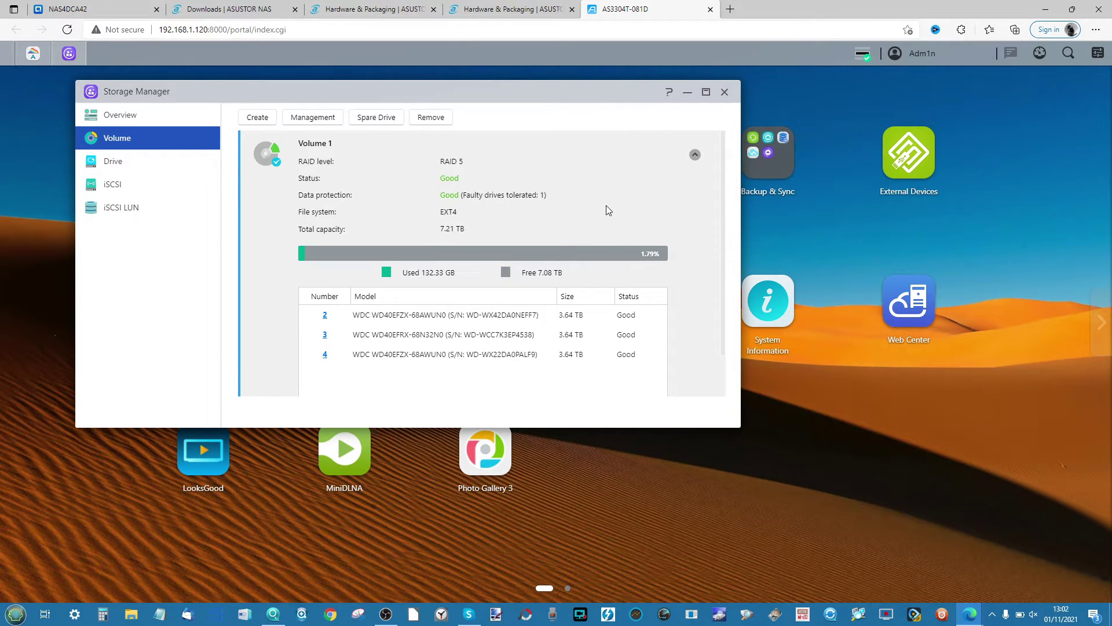
{"action": "scroll", "coordinate": [608, 210], "scroll_direction": "down", "scroll_amount": 1}
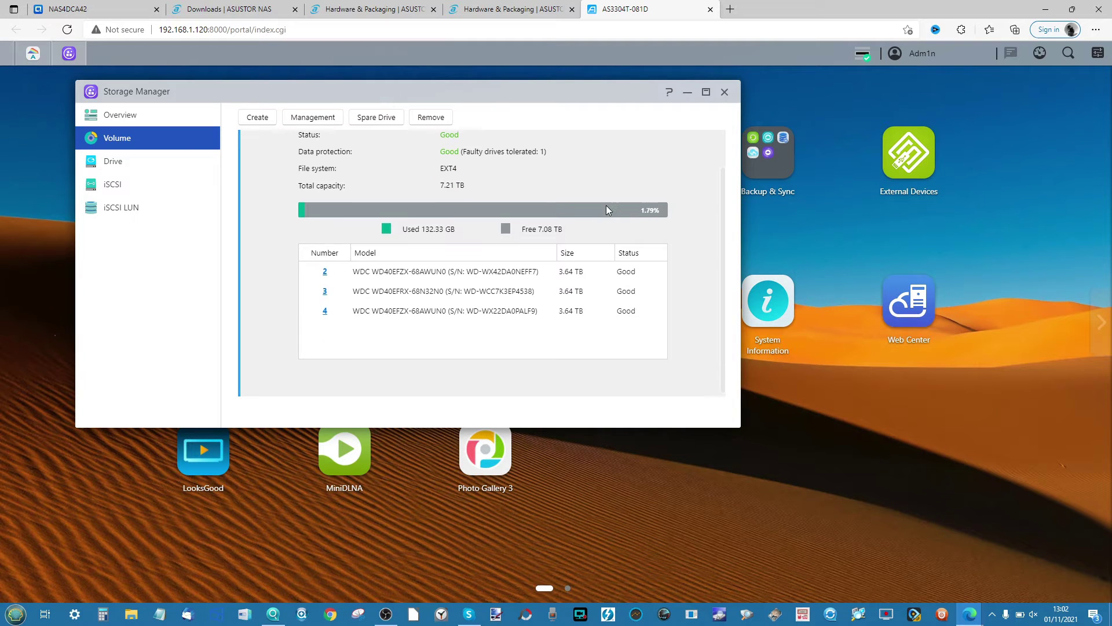
{"action": "left_click_drag", "start_coordinate": [740, 405], "coordinate": [814, 404]}
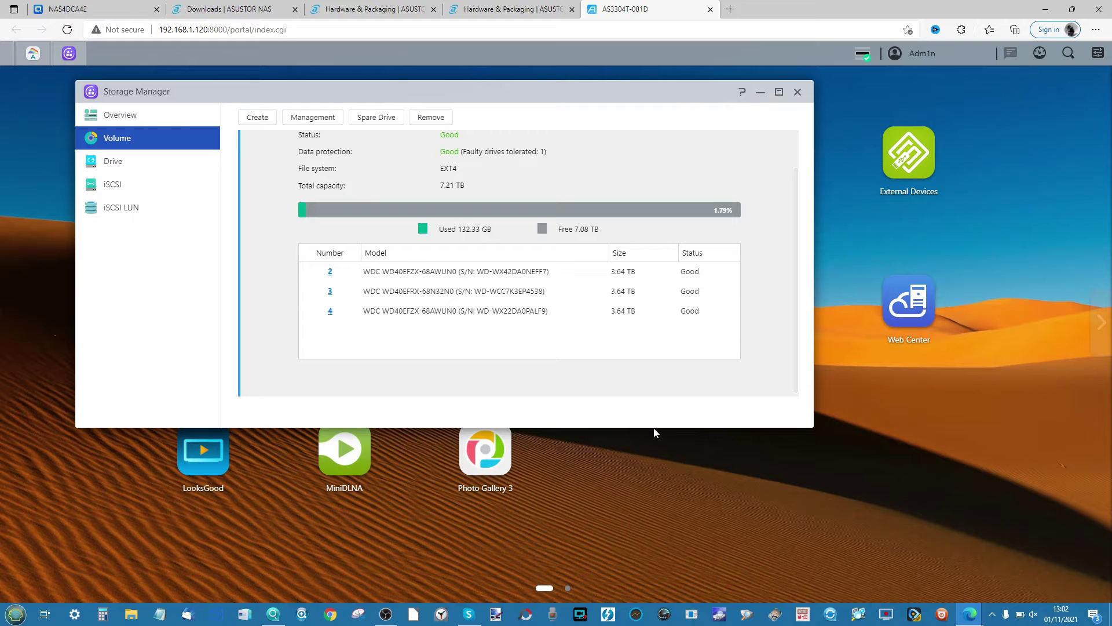
{"action": "left_click_drag", "start_coordinate": [656, 427], "coordinate": [641, 512]}
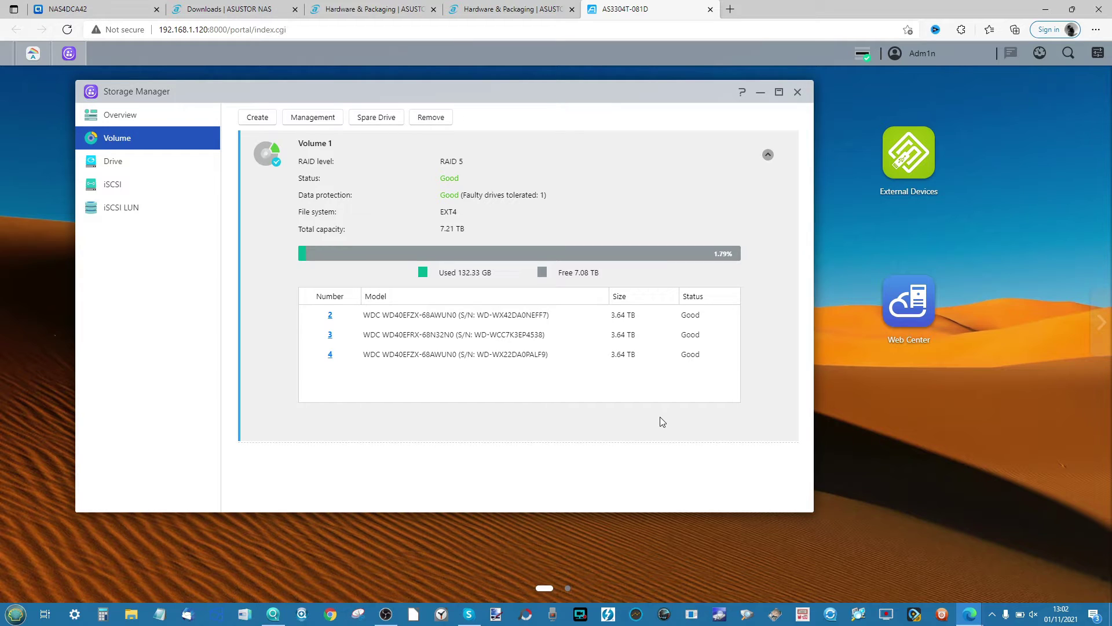
{"action": "scroll", "coordinate": [497, 211], "scroll_direction": "up", "scroll_amount": 5}
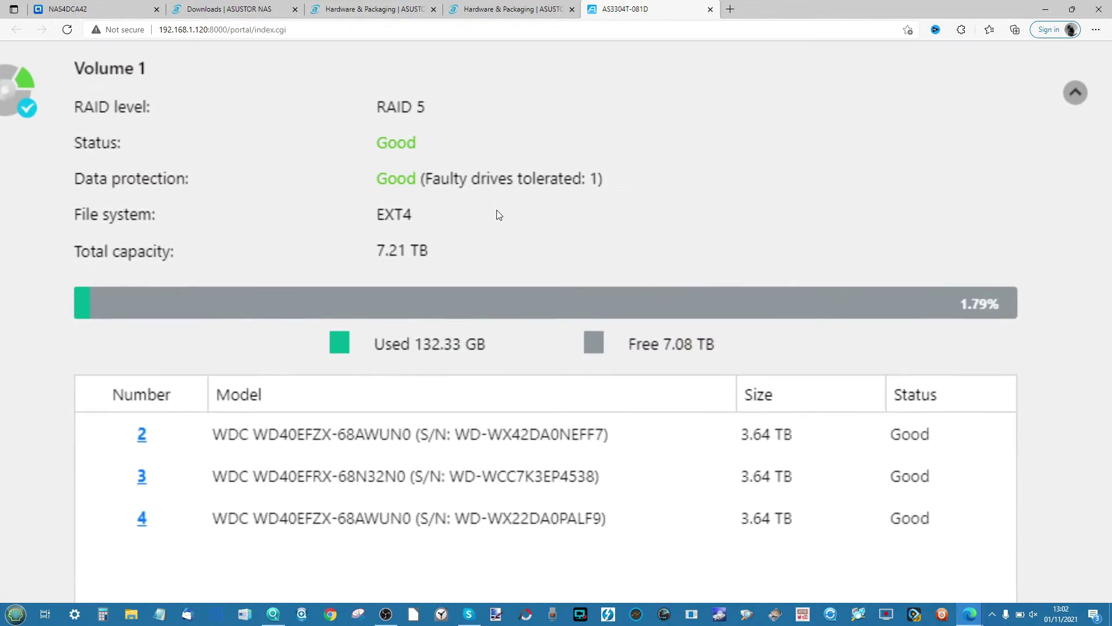
{"action": "scroll", "coordinate": [496, 211], "scroll_direction": "down", "scroll_amount": 5}
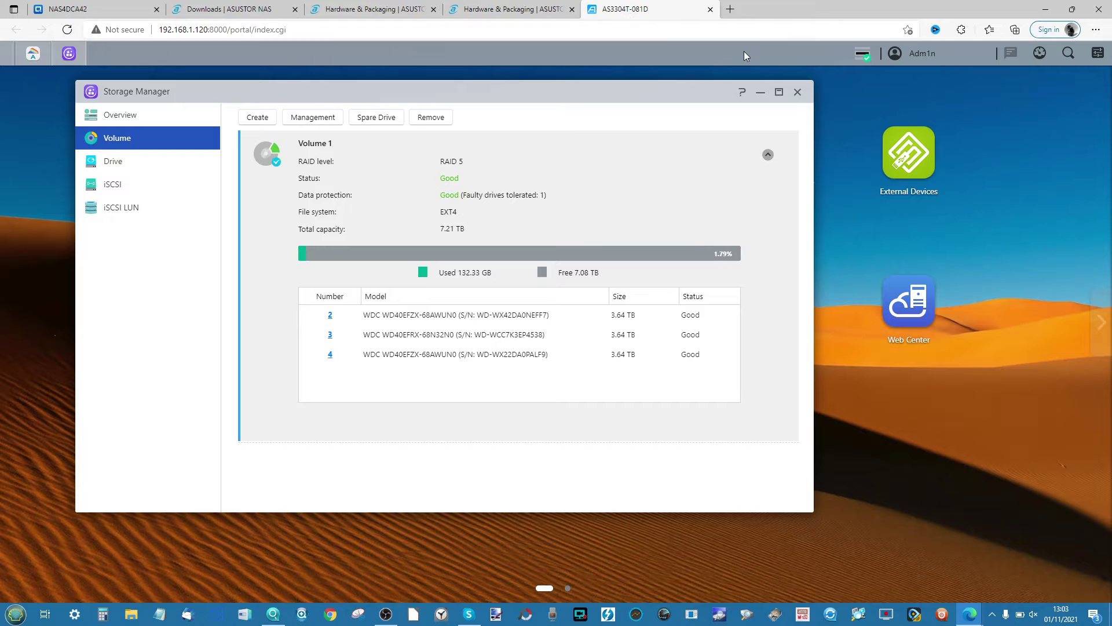
{"action": "left_click", "coordinate": [761, 95]}
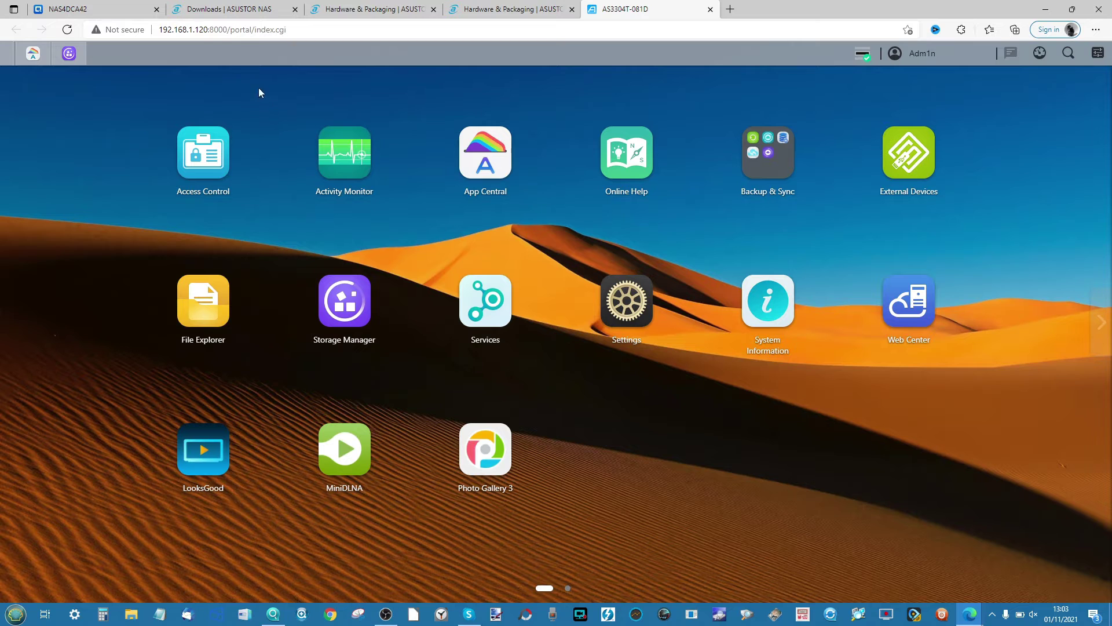
- Restore App Central near the middle of the desktop and open its Backup & Sync category
{"action": "left_click", "coordinate": [33, 54]}
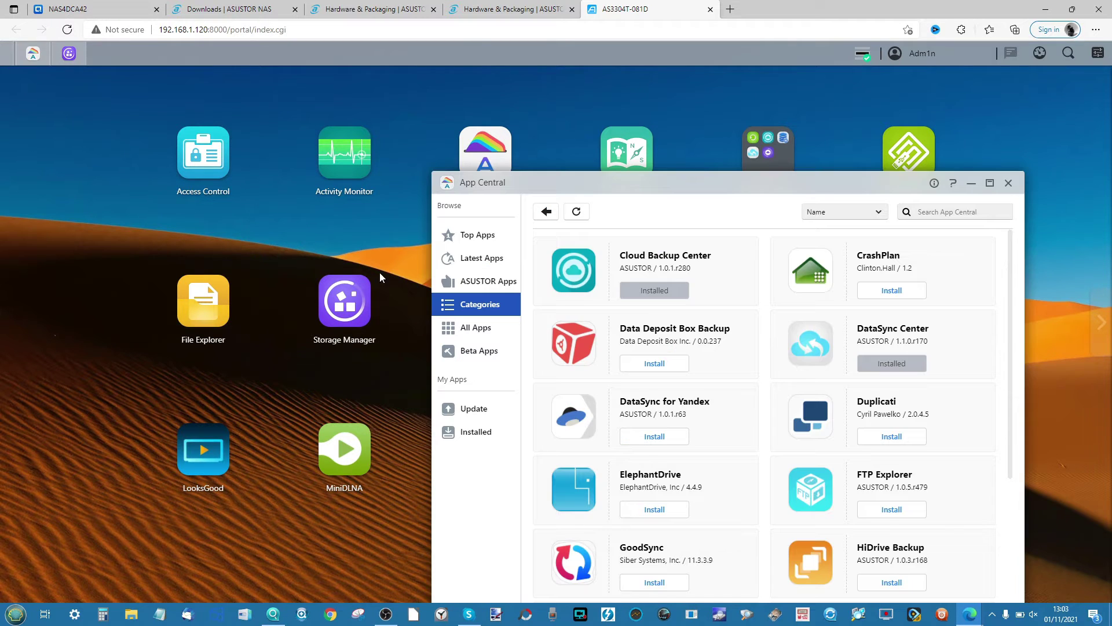
{"action": "left_click_drag", "start_coordinate": [640, 183], "coordinate": [482, 110]}
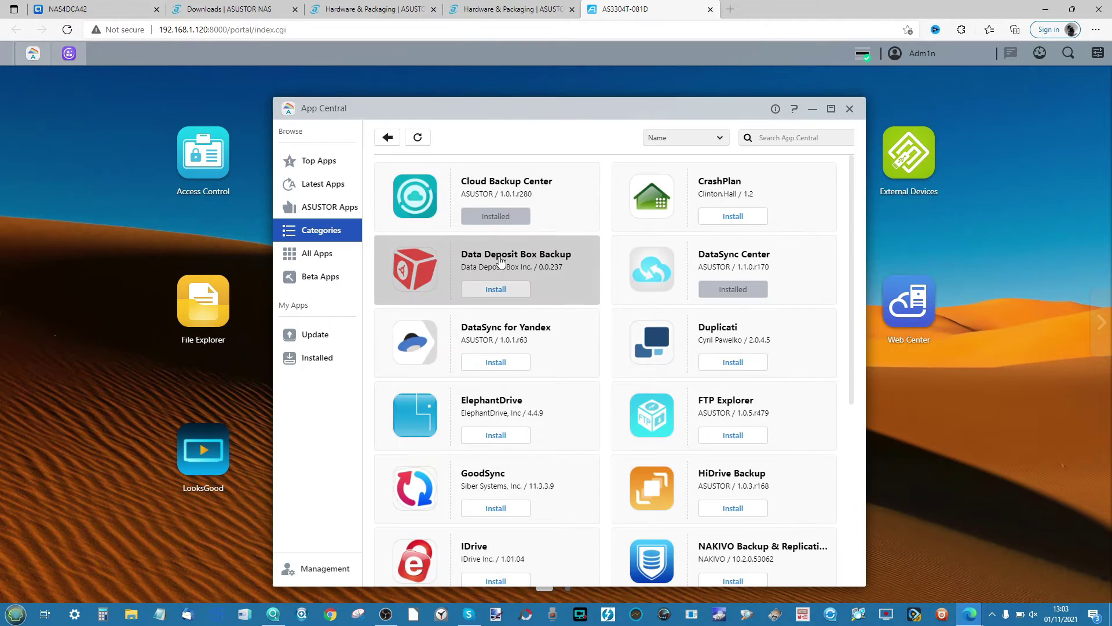
{"action": "left_click", "coordinate": [328, 232]}
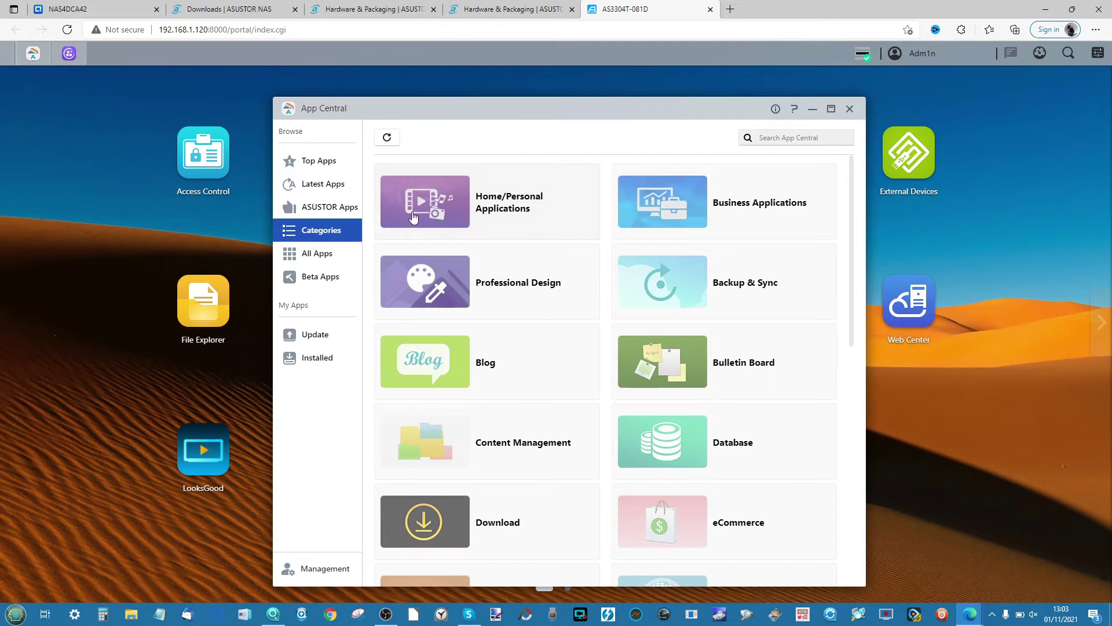
{"action": "left_click", "coordinate": [735, 281]}
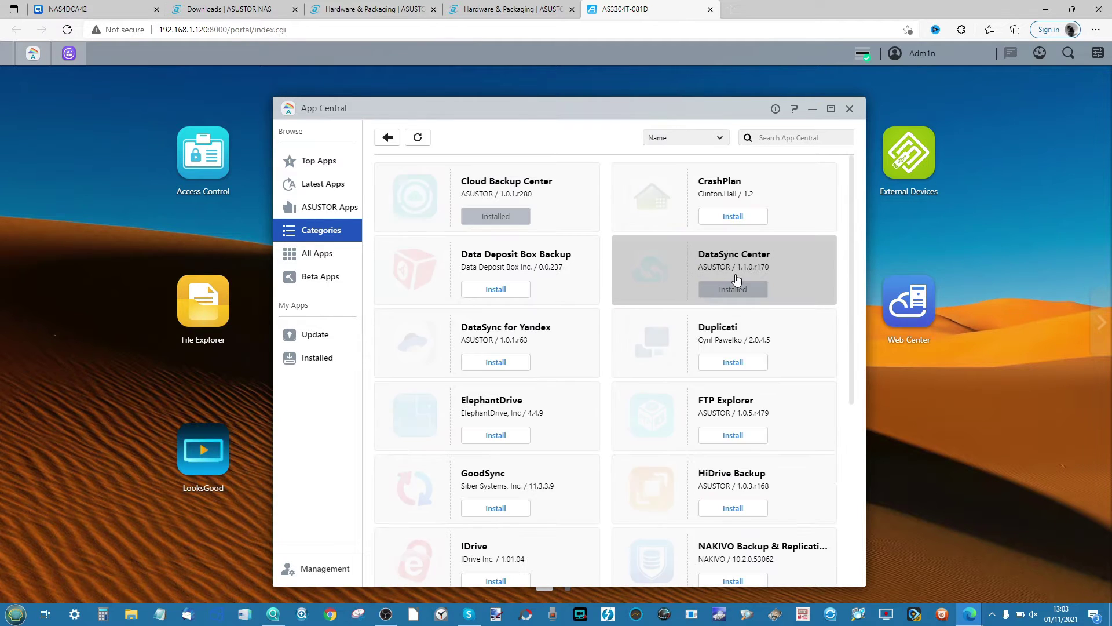
- Look through the backup and sync apps offered in the category and close App Central
{"action": "scroll", "coordinate": [689, 263], "scroll_direction": "down", "scroll_amount": 5}
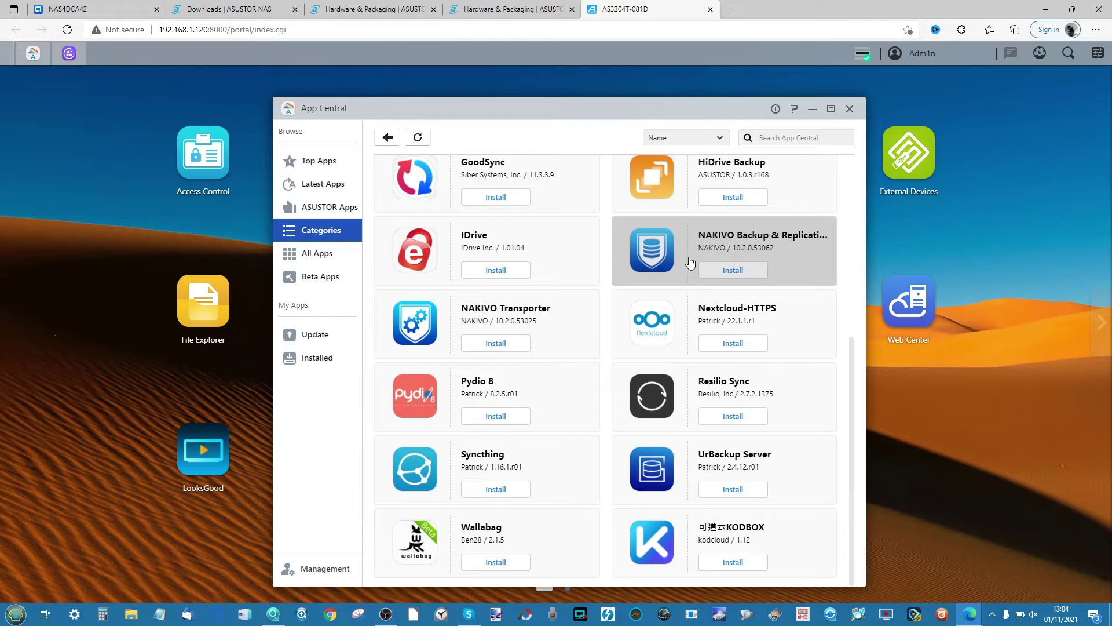
{"action": "scroll", "coordinate": [666, 392], "scroll_direction": "up", "scroll_amount": 5}
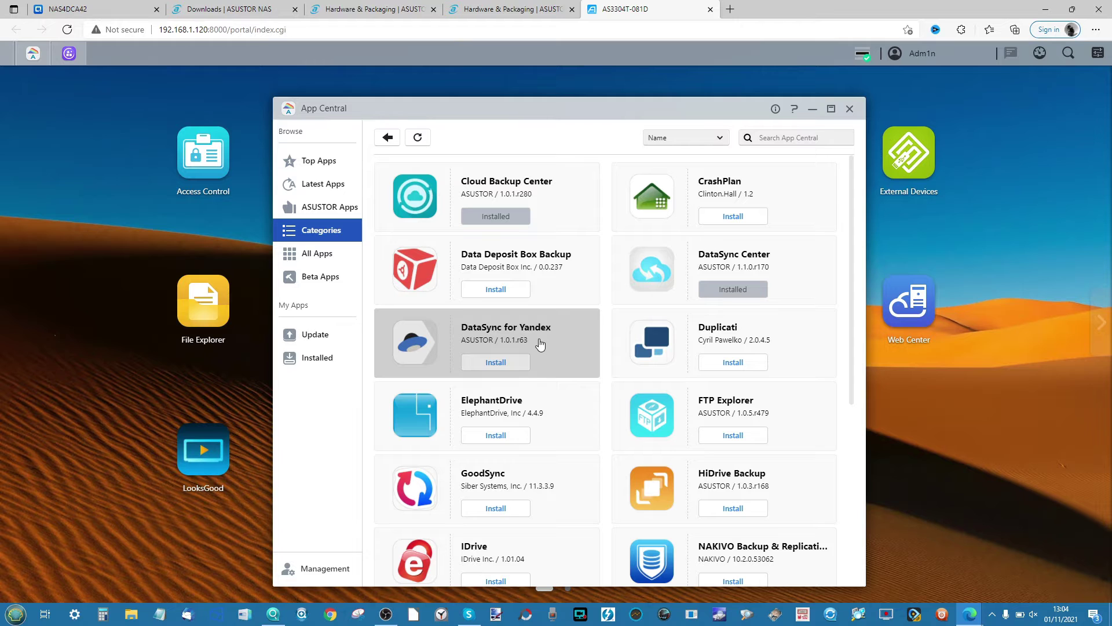
{"action": "scroll", "coordinate": [540, 344], "scroll_direction": "down", "scroll_amount": 3}
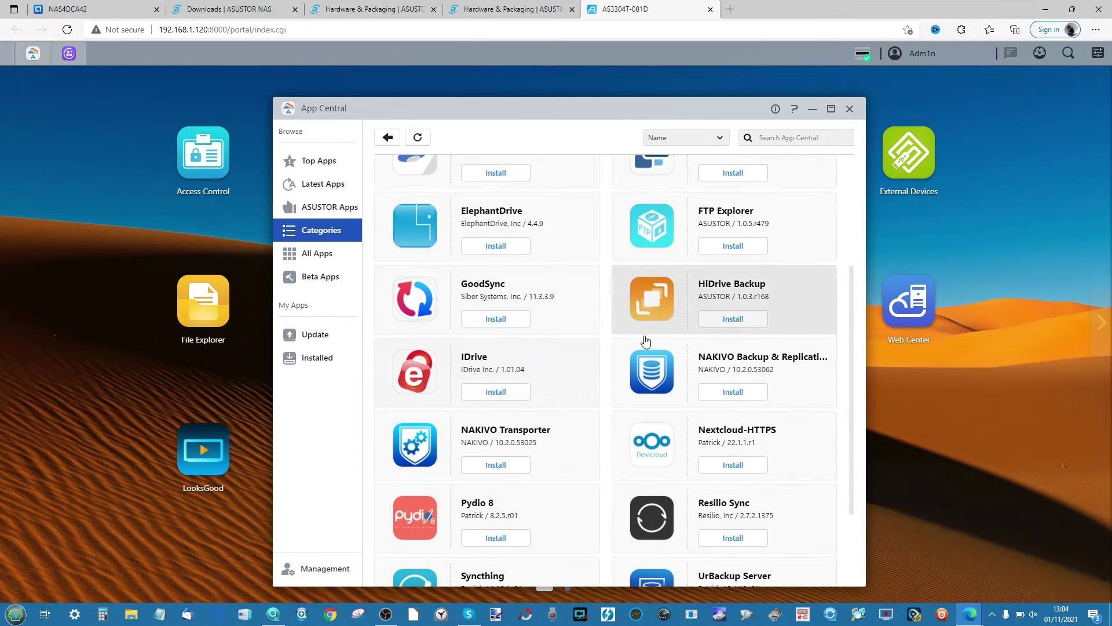
{"action": "left_click", "coordinate": [549, 299]}
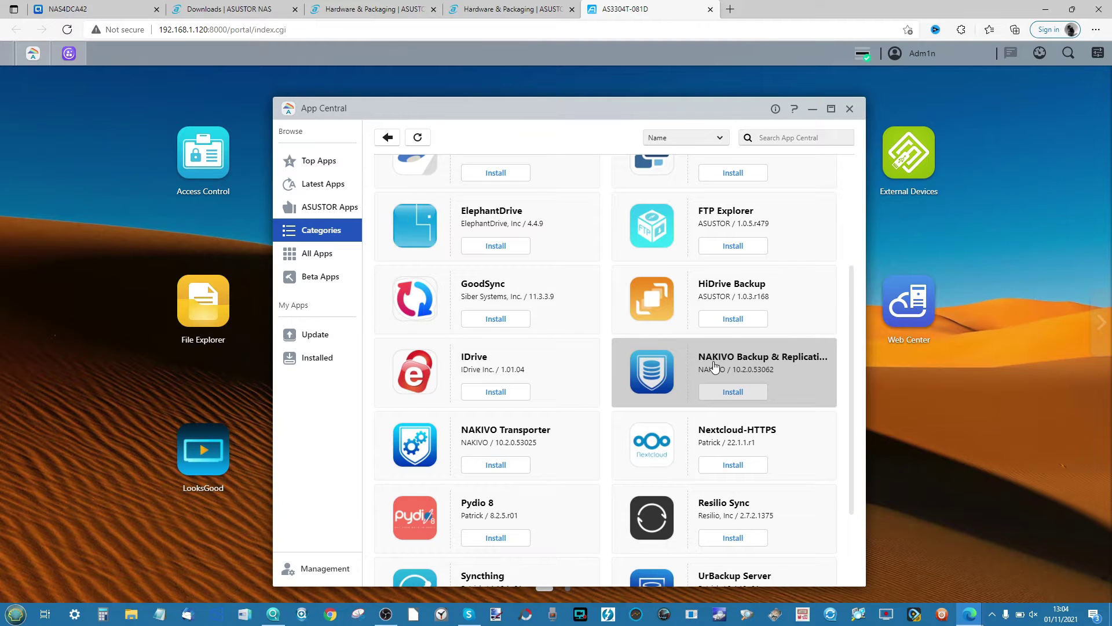
{"action": "scroll", "coordinate": [715, 366], "scroll_direction": "down", "scroll_amount": 3}
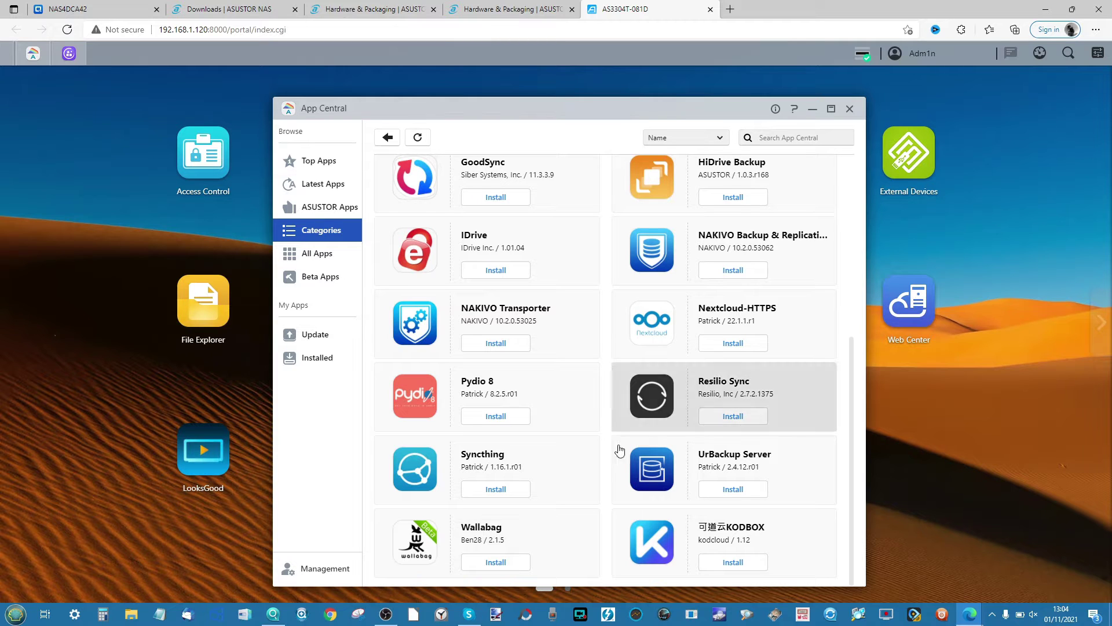
{"action": "scroll", "coordinate": [641, 454], "scroll_direction": "up", "scroll_amount": 7}
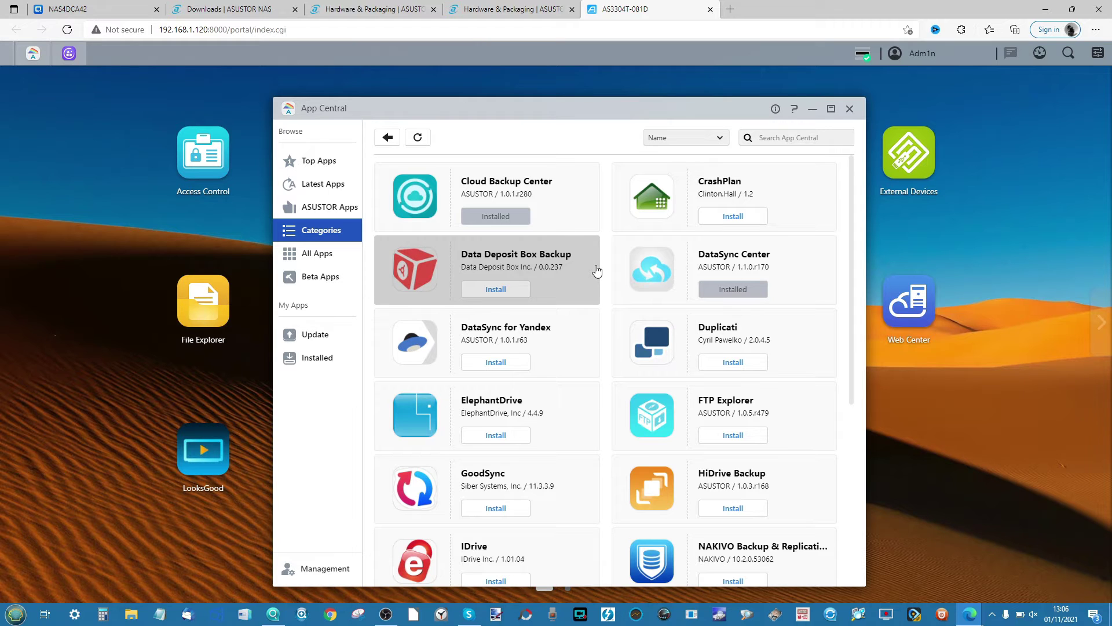
{"action": "left_click", "coordinate": [849, 109]}
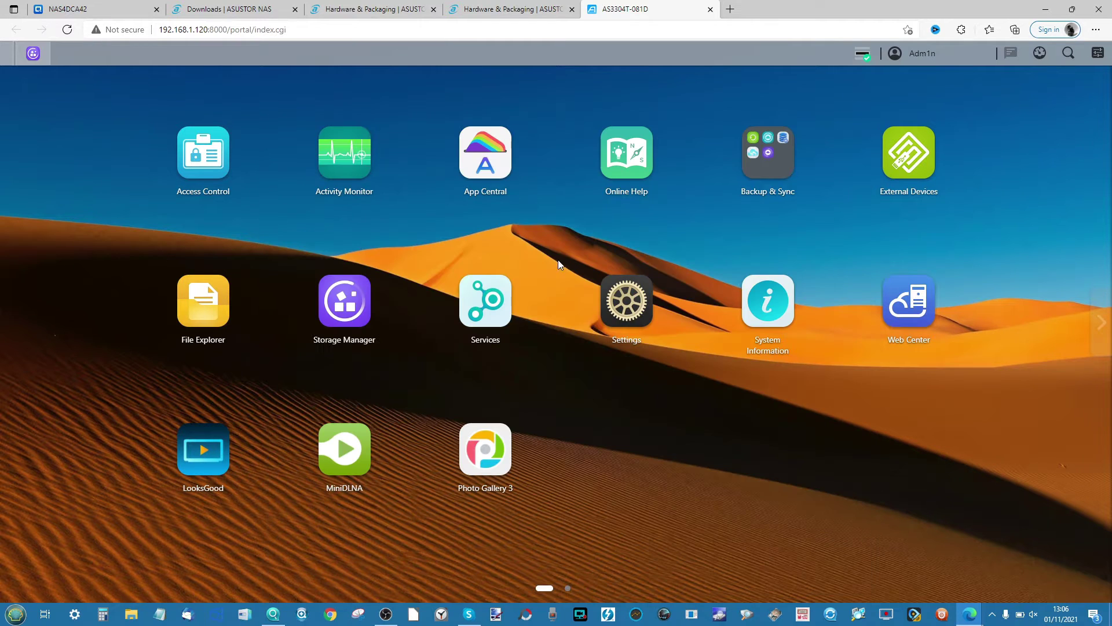
- Check the volume details in Storage Manager again, and view the ASUSTOR-SHARE folder's contents in File Explorer
{"action": "left_click", "coordinate": [350, 301]}
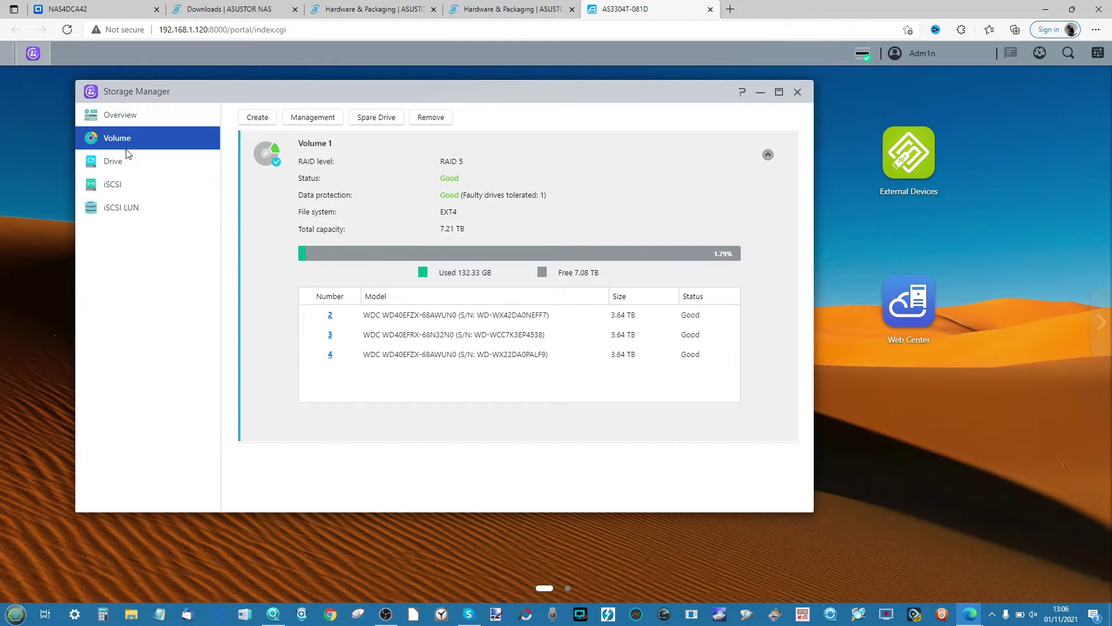
{"action": "left_click", "coordinate": [761, 92]}
{"action": "left_click", "coordinate": [190, 311]}
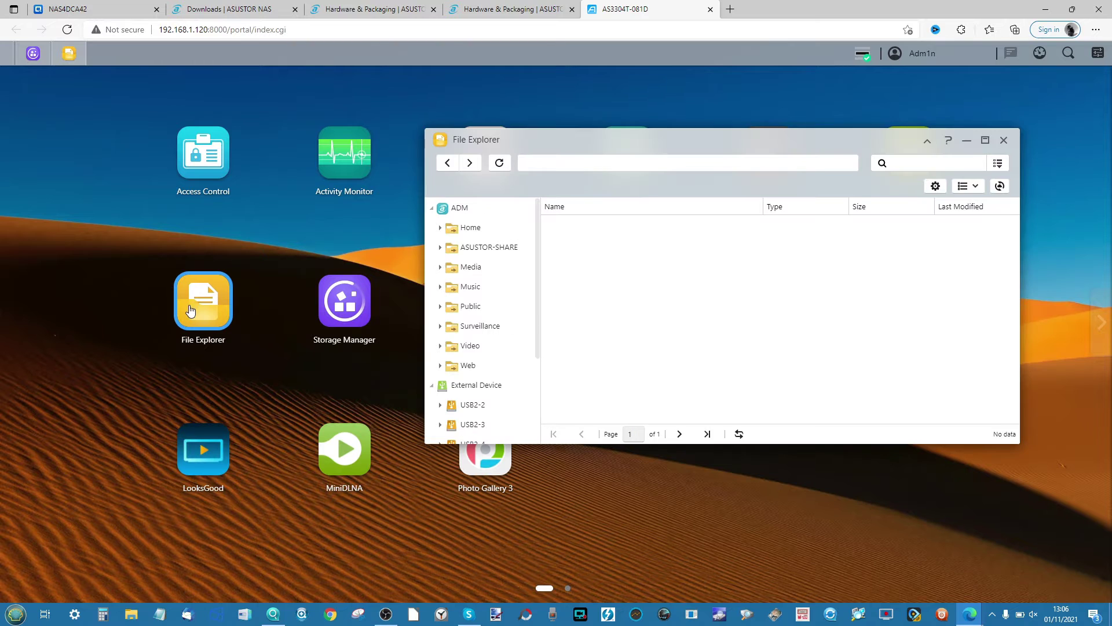
{"action": "scroll", "coordinate": [534, 263], "scroll_direction": "down", "scroll_amount": 1}
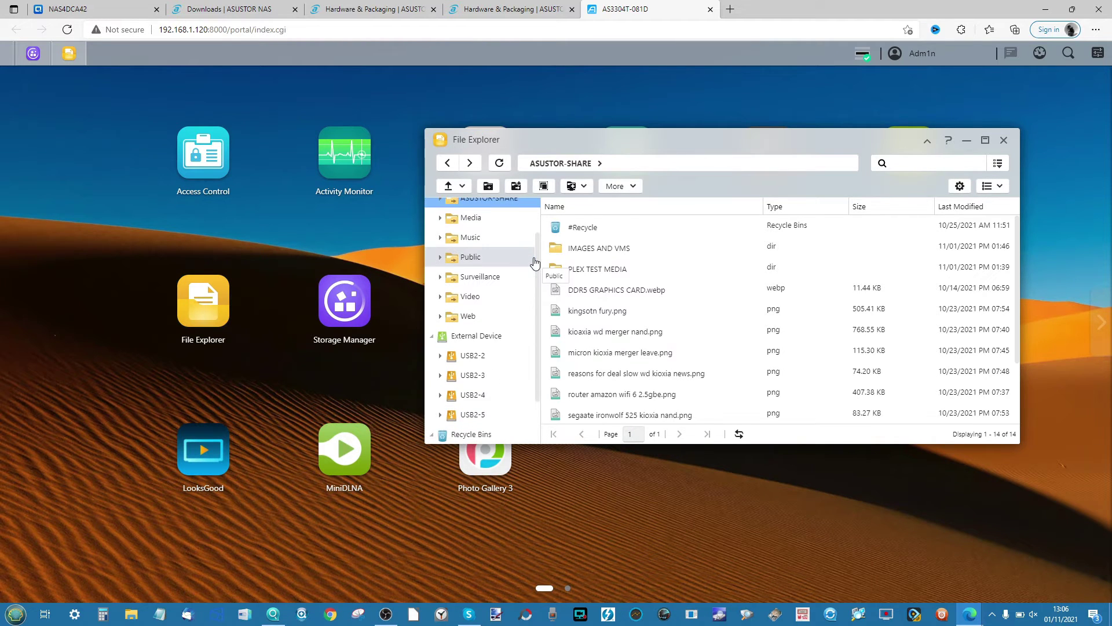
{"action": "left_click", "coordinate": [967, 141]}
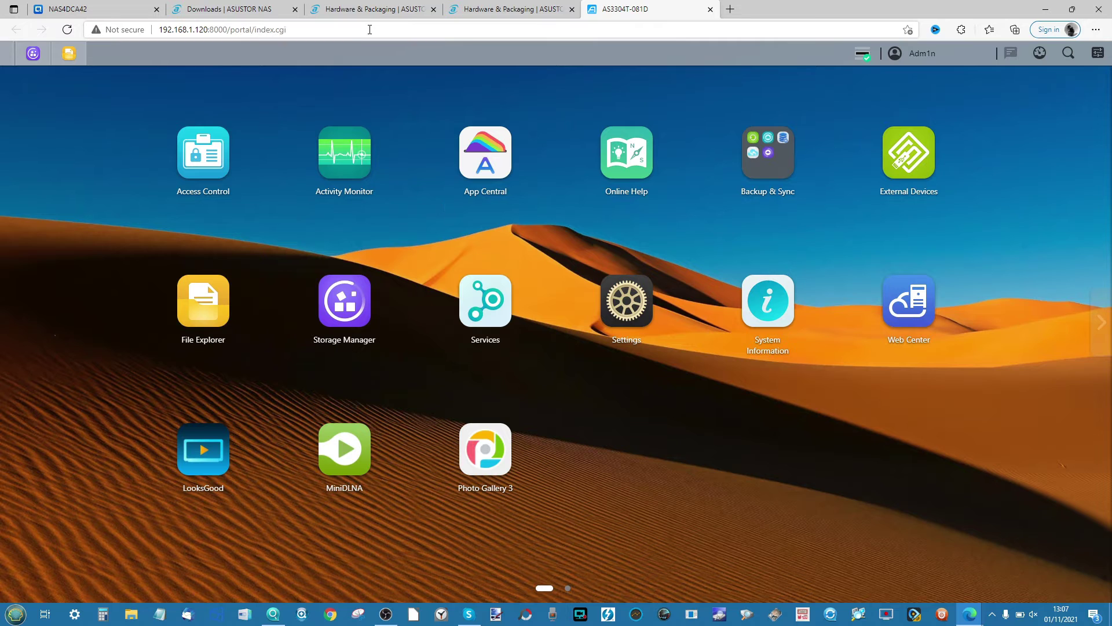
- On the LOCKERSTOR 4 (AS6604T) specifications page, highlight Btrfs among the internal disk file systems
{"action": "left_click", "coordinate": [385, 9]}
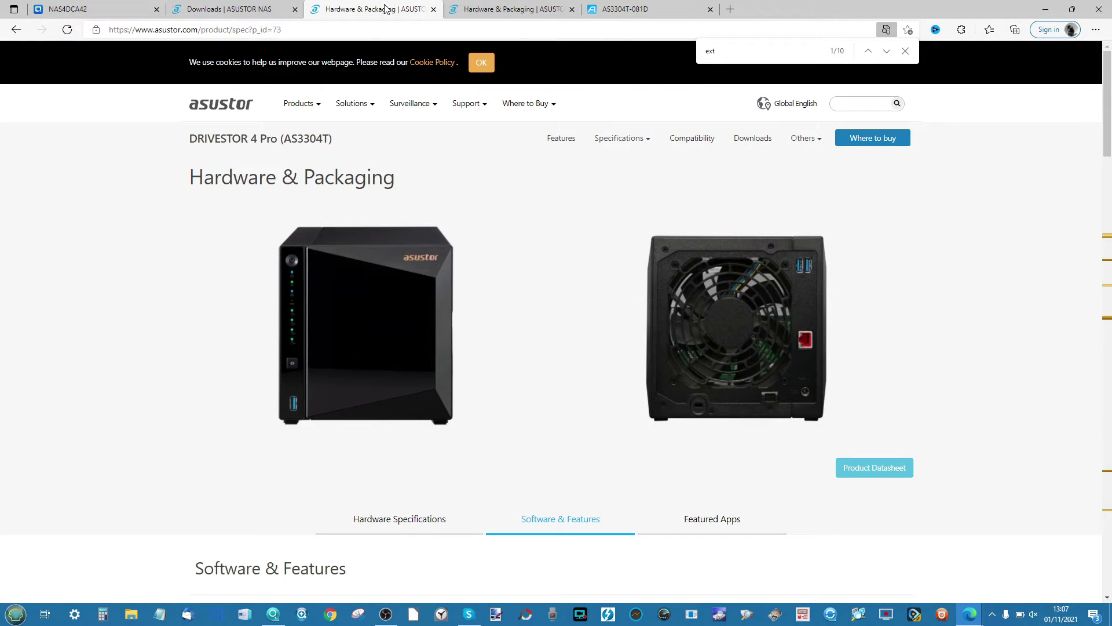
{"action": "left_click", "coordinate": [469, 8]}
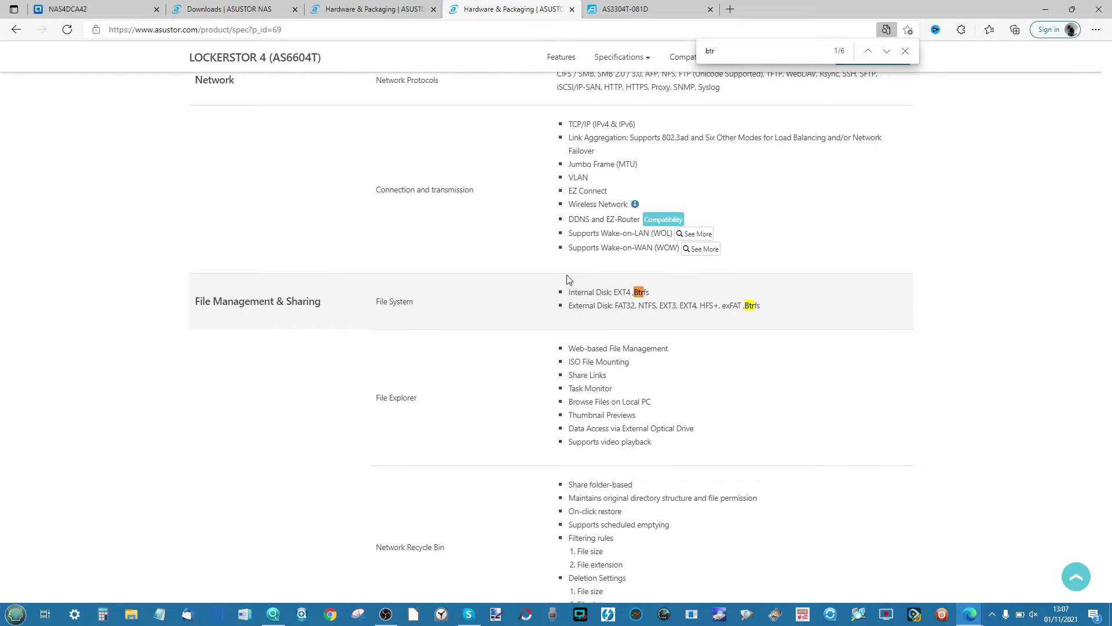
{"action": "double_click", "coordinate": [640, 292]}
{"action": "left_click_drag", "start_coordinate": [637, 293], "coordinate": [649, 292]}
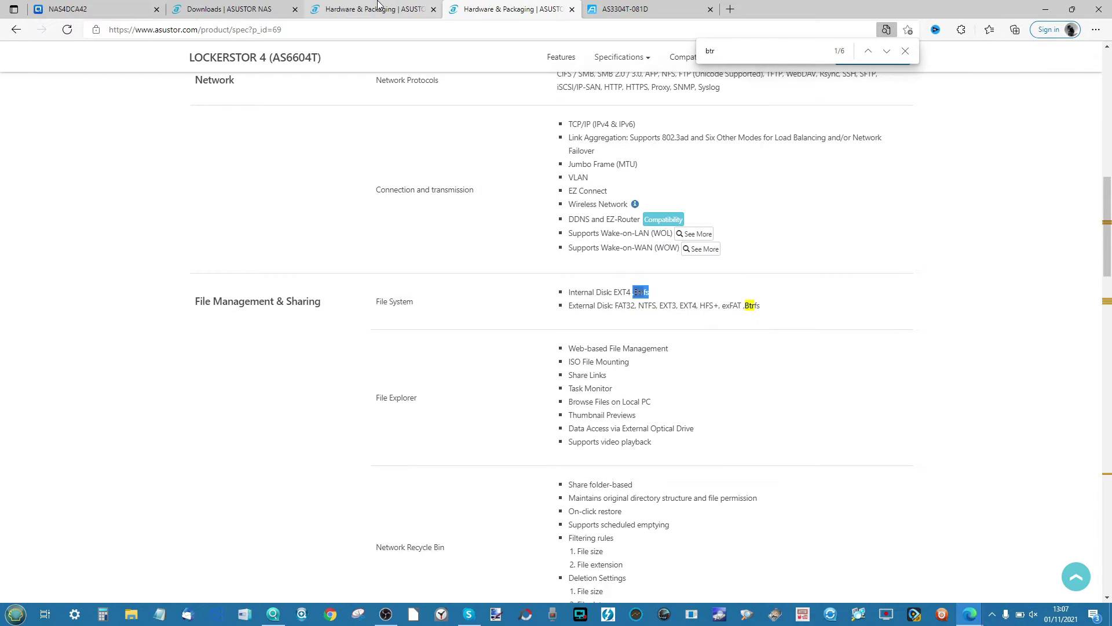
- Find the supported file systems for internal and external disks on the DRIVESTOR 4 Pro (AS3304T) specifications page
{"action": "left_click", "coordinate": [378, 7]}
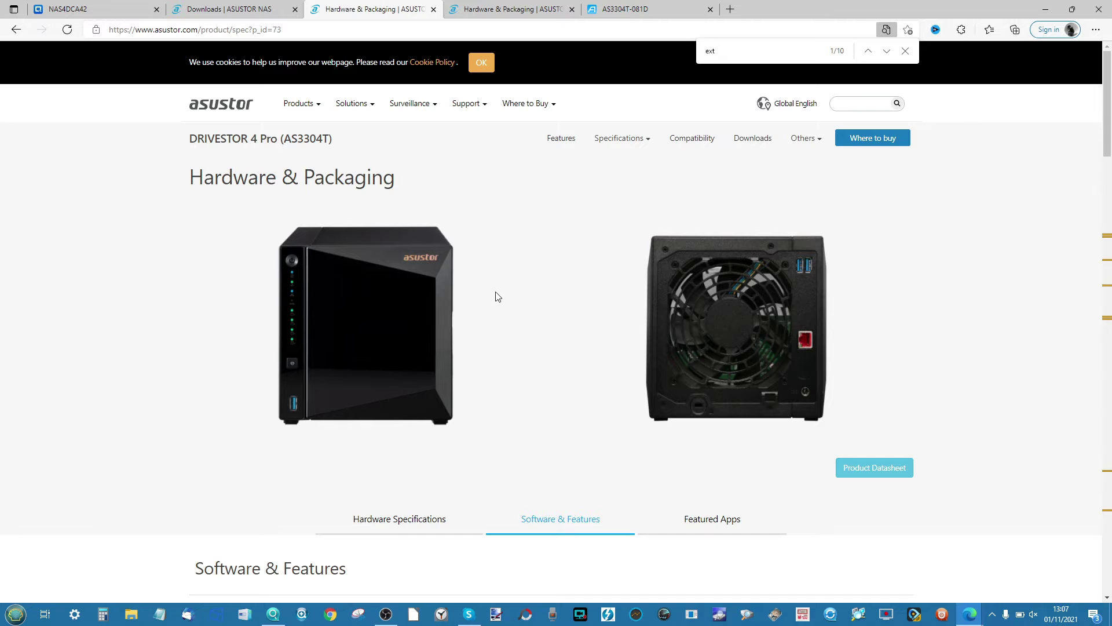
{"action": "scroll", "coordinate": [495, 296], "scroll_direction": "down", "scroll_amount": 15}
{"action": "scroll", "coordinate": [494, 295], "scroll_direction": "up", "scroll_amount": 3}
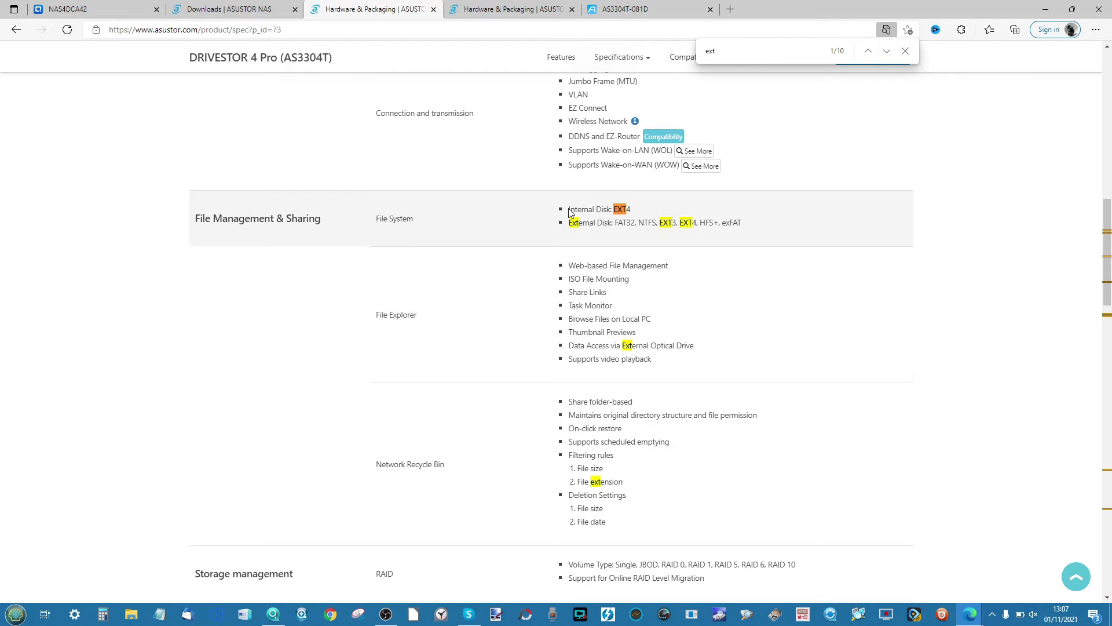
- Look over the operating system and desktop app downloads on ASUSTOR's AS3304T downloads page
{"action": "left_click", "coordinate": [200, 8]}
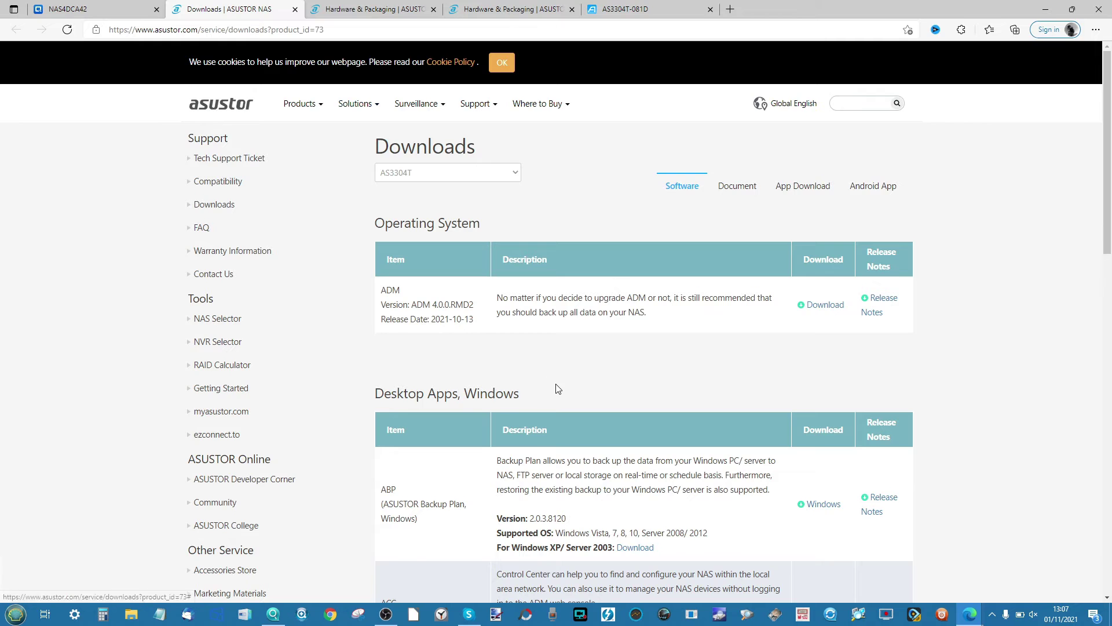
{"action": "scroll", "coordinate": [556, 388], "scroll_direction": "down", "scroll_amount": 3}
{"action": "scroll", "coordinate": [555, 384], "scroll_direction": "up", "scroll_amount": 3}
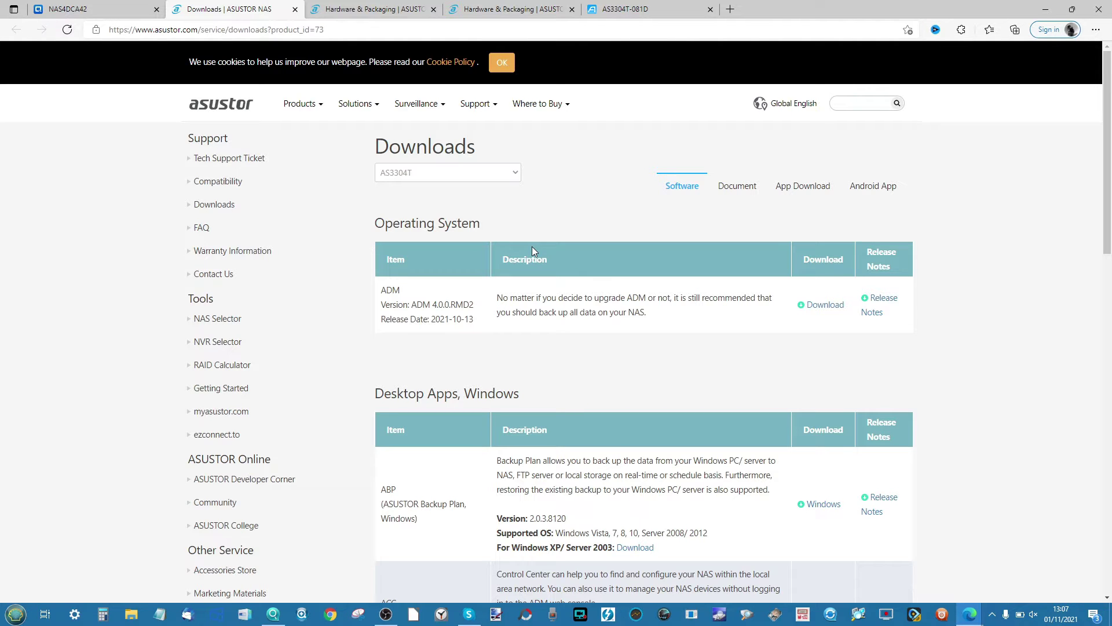
- Read through the Windows desktop apps listed on the AS3304T downloads page, from Backup Plan to EZ Connect
{"action": "scroll", "coordinate": [539, 290], "scroll_direction": "down", "scroll_amount": 1}
{"action": "scroll", "coordinate": [539, 289], "scroll_direction": "down", "scroll_amount": 2}
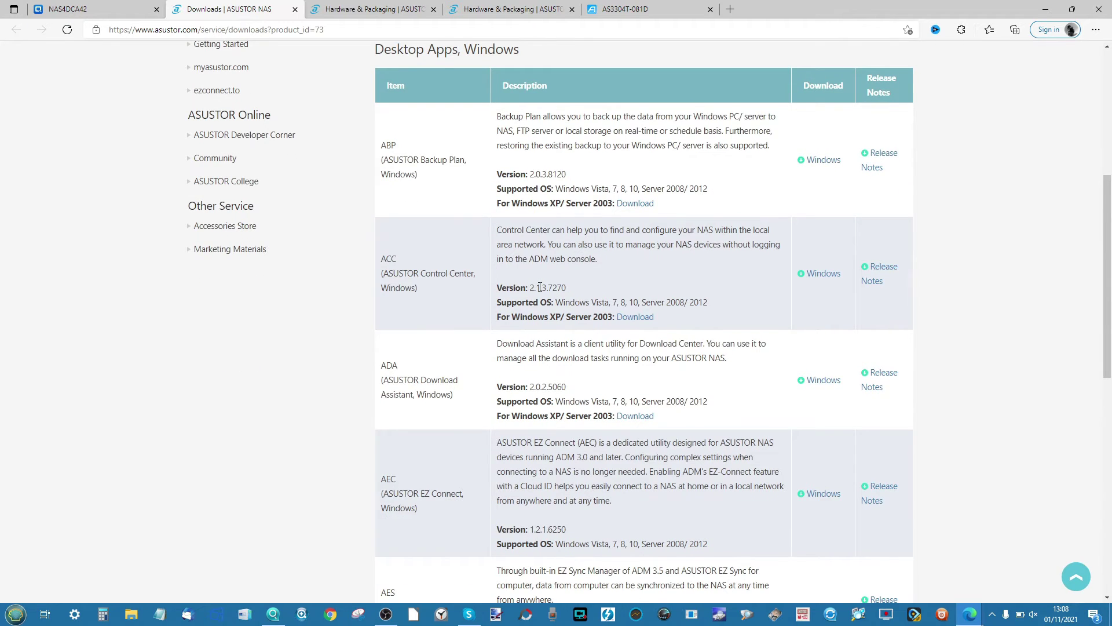
{"action": "scroll", "coordinate": [539, 287], "scroll_direction": "up", "scroll_amount": 8}
- Open Backup & Restore from the Backup & Sync group on the AS3304T desktop and move its window towards the screen's centre
{"action": "left_click", "coordinate": [626, 9]}
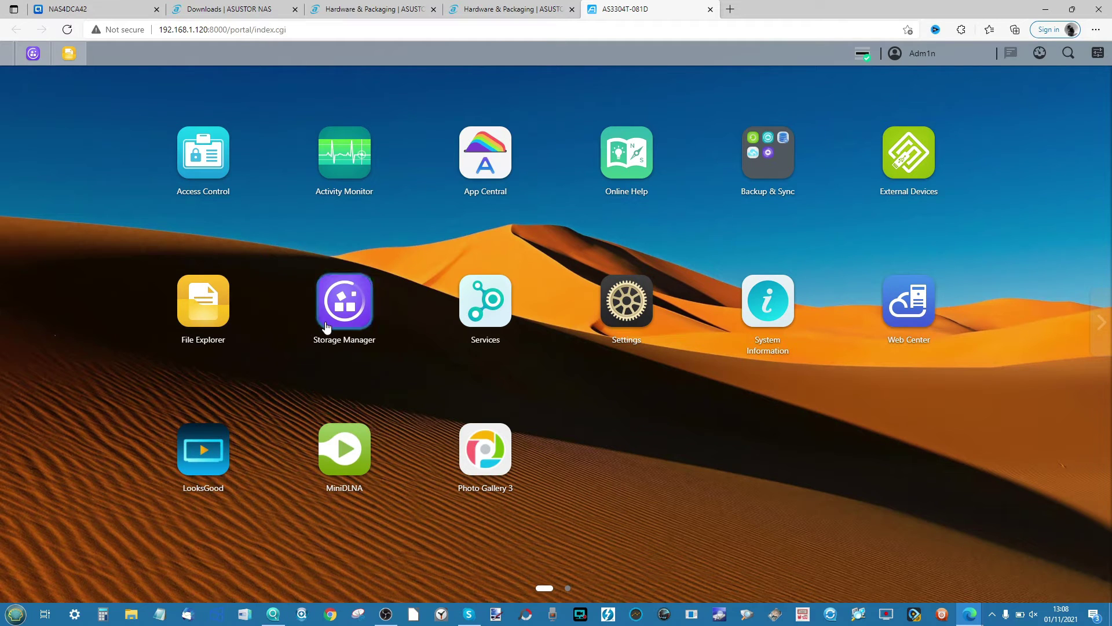
{"action": "left_click", "coordinate": [786, 148]}
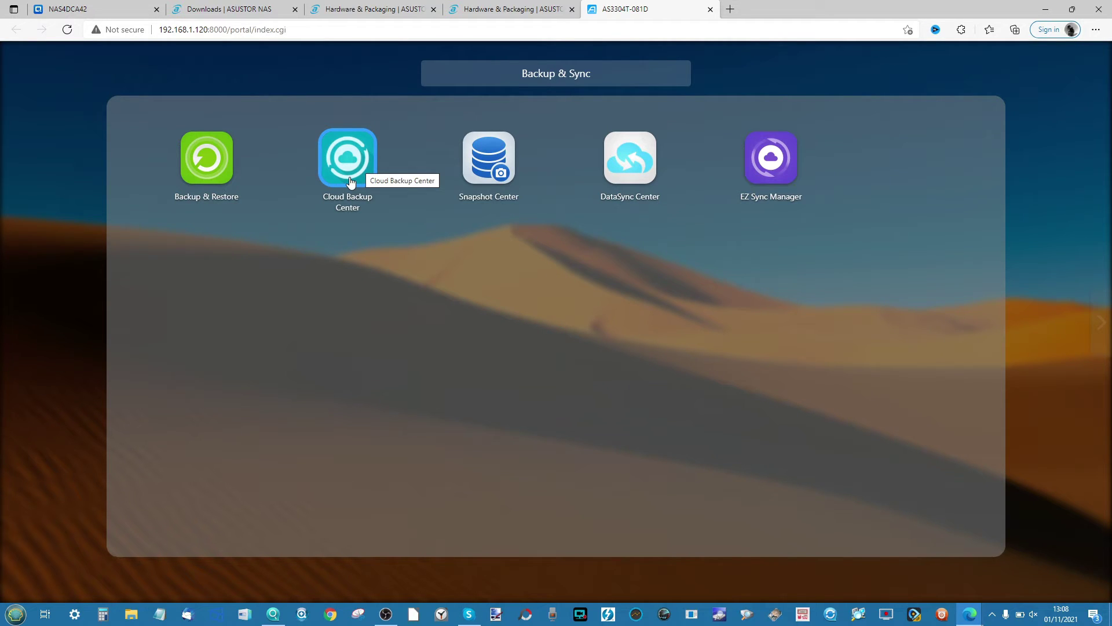
{"action": "left_click", "coordinate": [207, 161]}
{"action": "left_click_drag", "start_coordinate": [309, 104], "coordinate": [544, 139]}
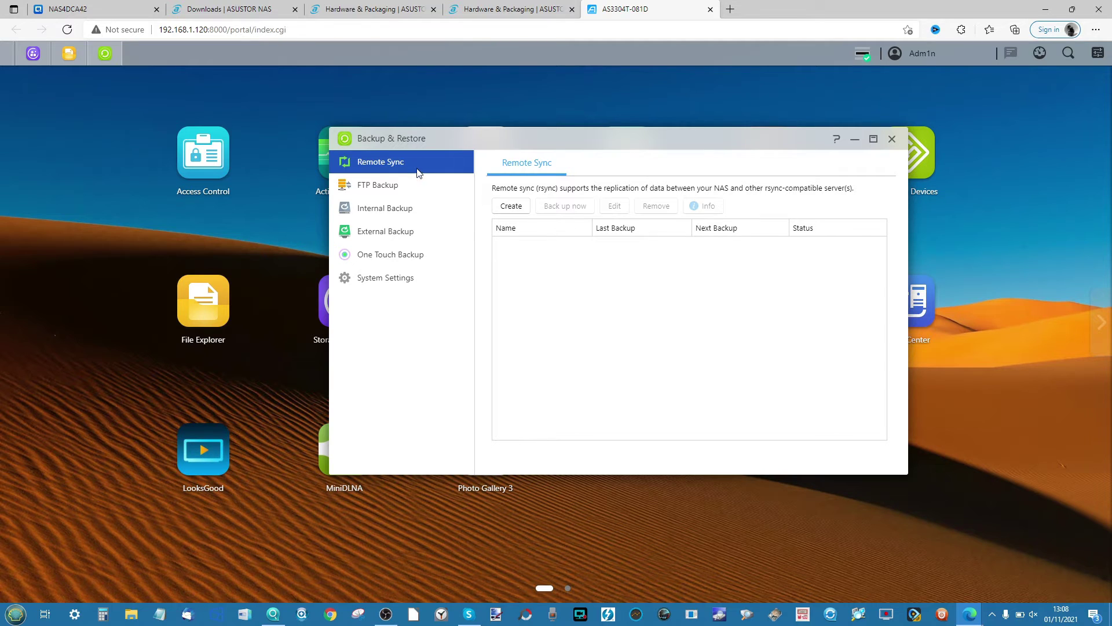
- Review the FTP Backup, Internal Backup, External Backup and One Touch Backup sections of Backup & Restore
{"action": "left_click", "coordinate": [408, 187]}
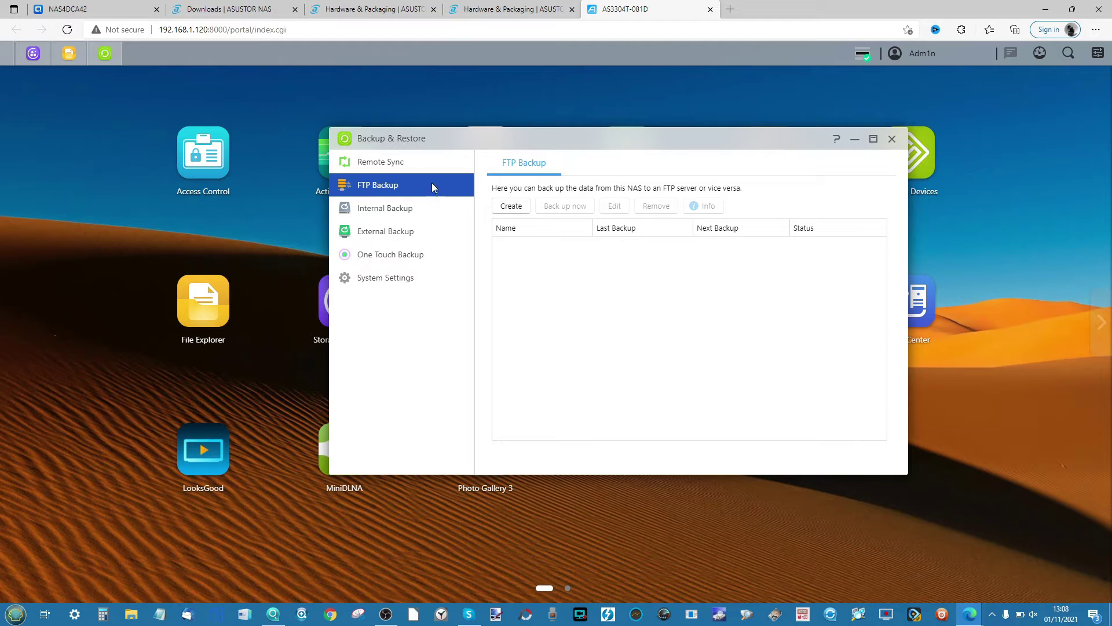
{"action": "left_click", "coordinate": [382, 207]}
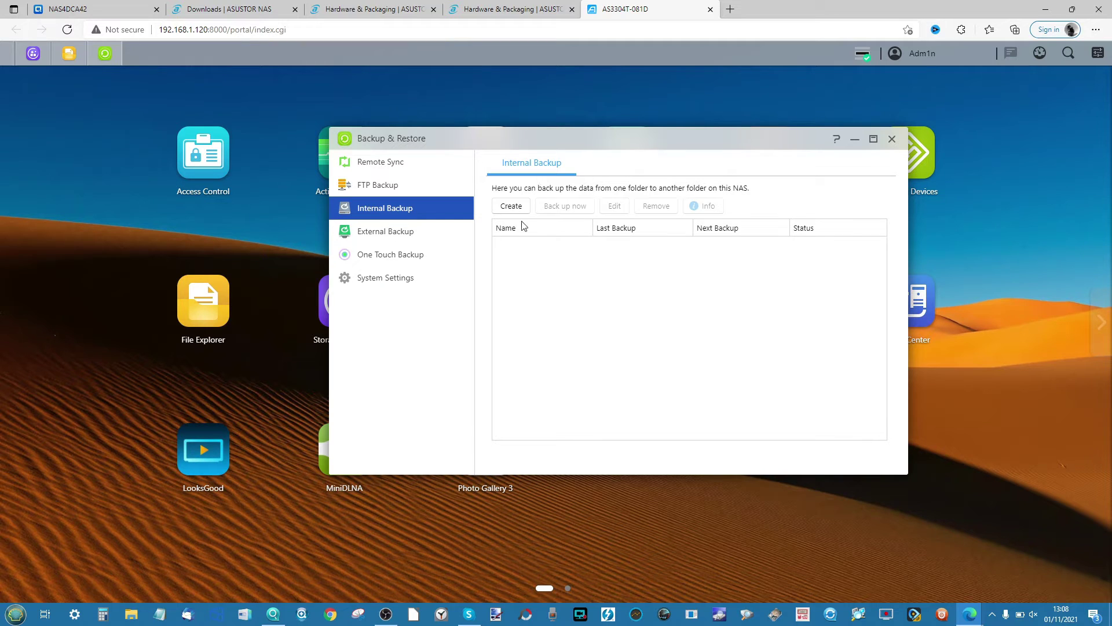
{"action": "left_click", "coordinate": [385, 231]}
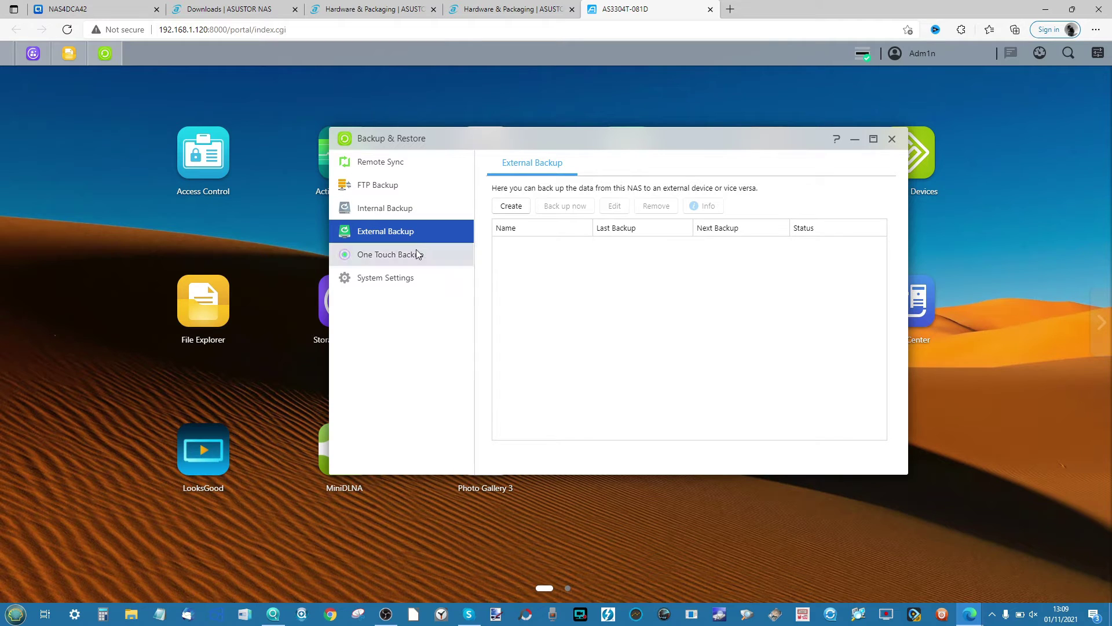
{"action": "left_click", "coordinate": [399, 254]}
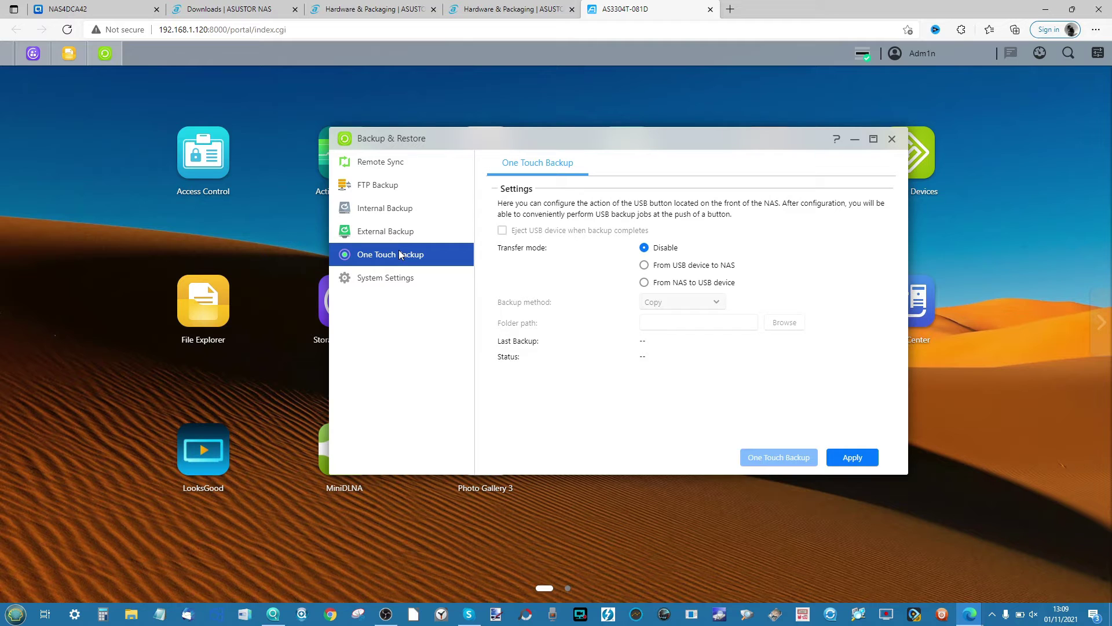
- Return to the Remote Sync section and reposition the Backup & Restore window
{"action": "left_click", "coordinate": [427, 162]}
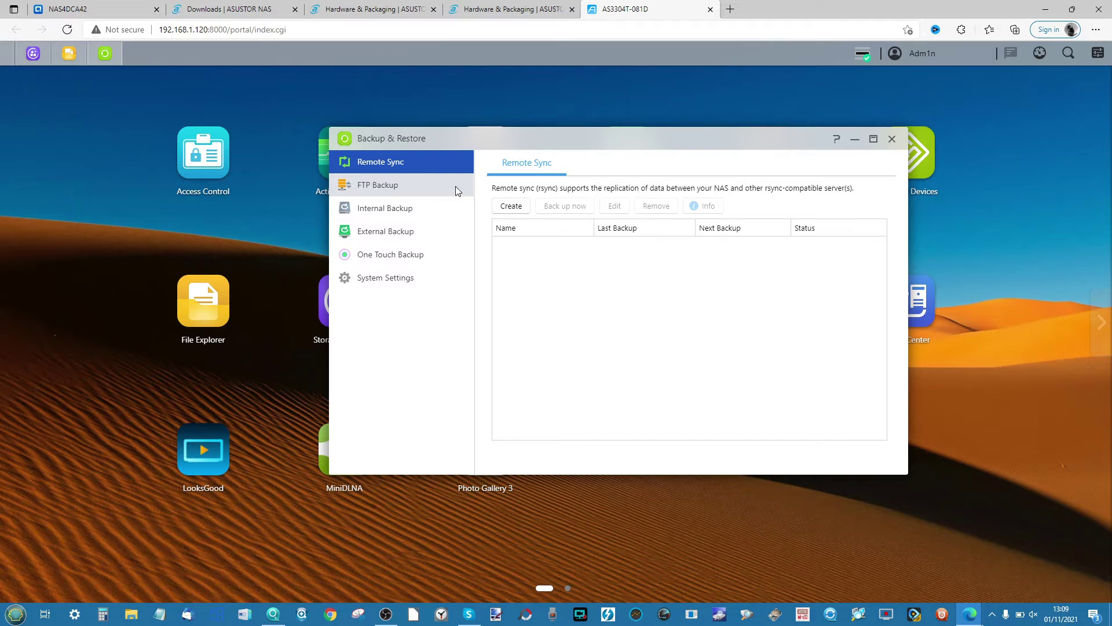
{"action": "left_click", "coordinate": [427, 181]}
{"action": "left_click", "coordinate": [417, 172]}
{"action": "left_click", "coordinate": [413, 179]}
{"action": "left_click", "coordinate": [418, 168]}
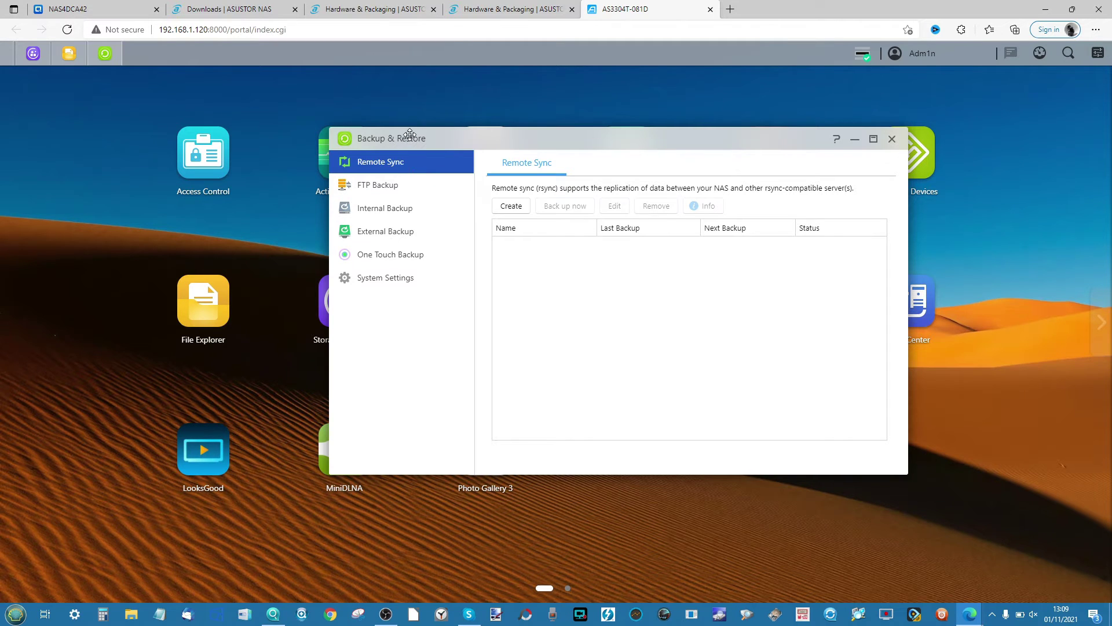
{"action": "left_click_drag", "start_coordinate": [409, 135], "coordinate": [497, 168]}
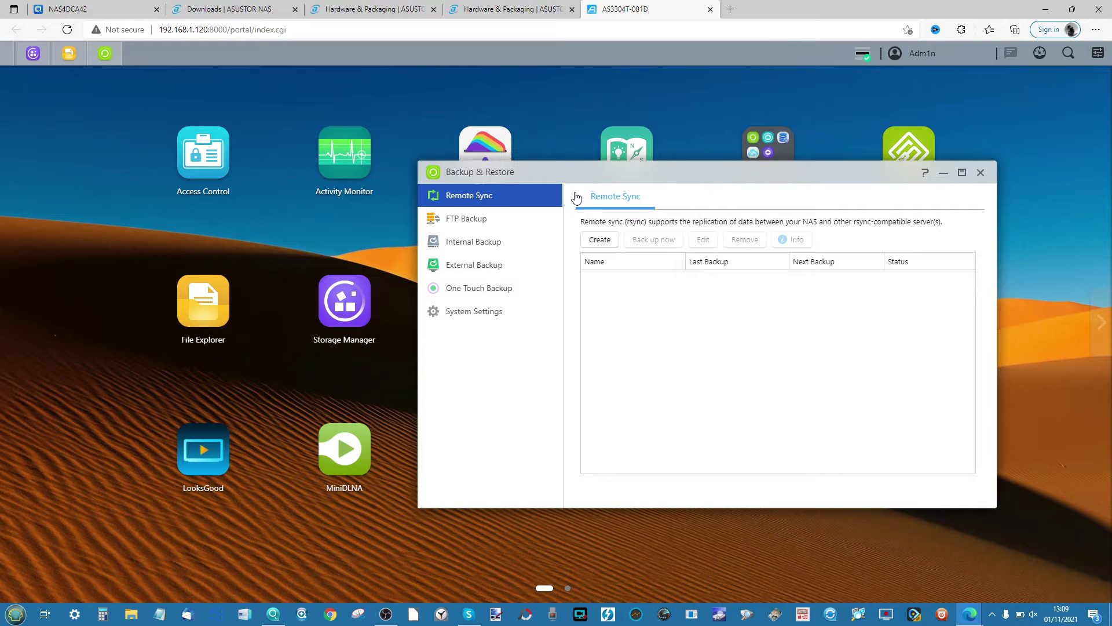
- Copy the IP address 192.168.1.122 of the QNAP NAS4DCA42 from its web address, leaving out the port and path
{"action": "left_click", "coordinate": [63, 7]}
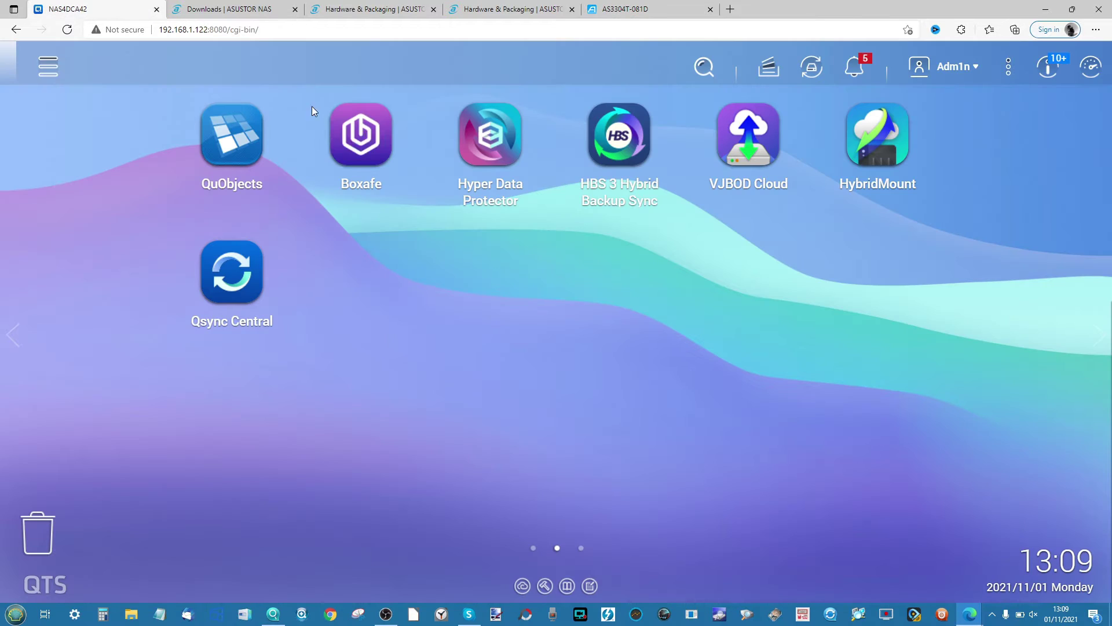
{"action": "left_click", "coordinate": [174, 29]}
{"action": "left_click", "coordinate": [204, 29]}
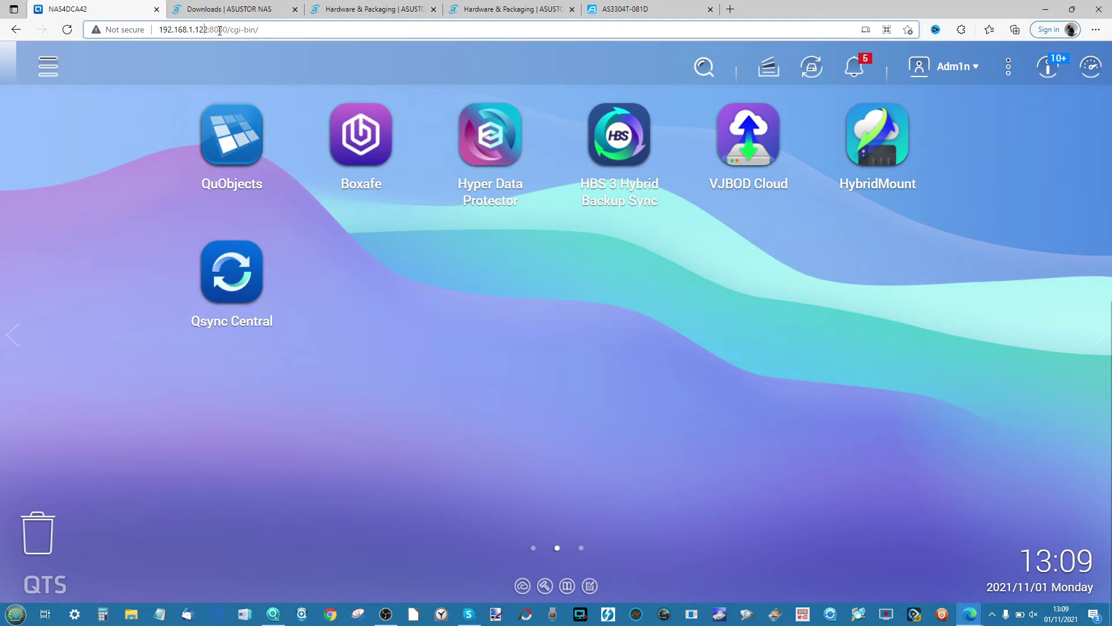
{"action": "left_click_drag", "start_coordinate": [209, 29], "coordinate": [141, 31]}
{"action": "key", "text": "ctrl+c"}
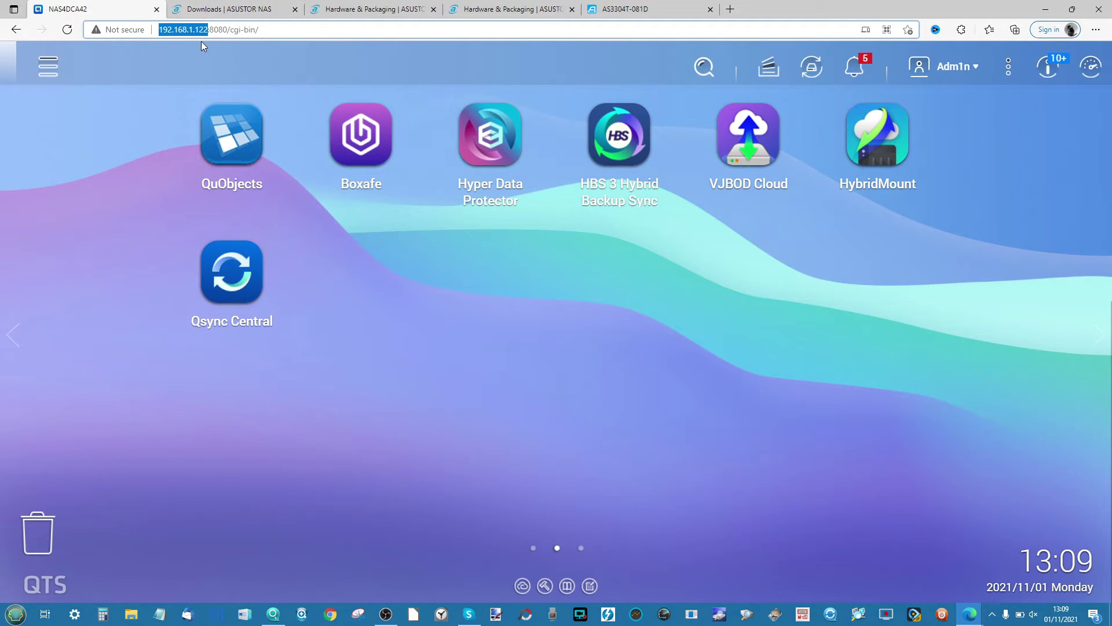
- Start a new Remote Sync backup job on the AS3304T and check both transfer modes for the ASUSTOR NAS server type
{"action": "left_click", "coordinate": [617, 9]}
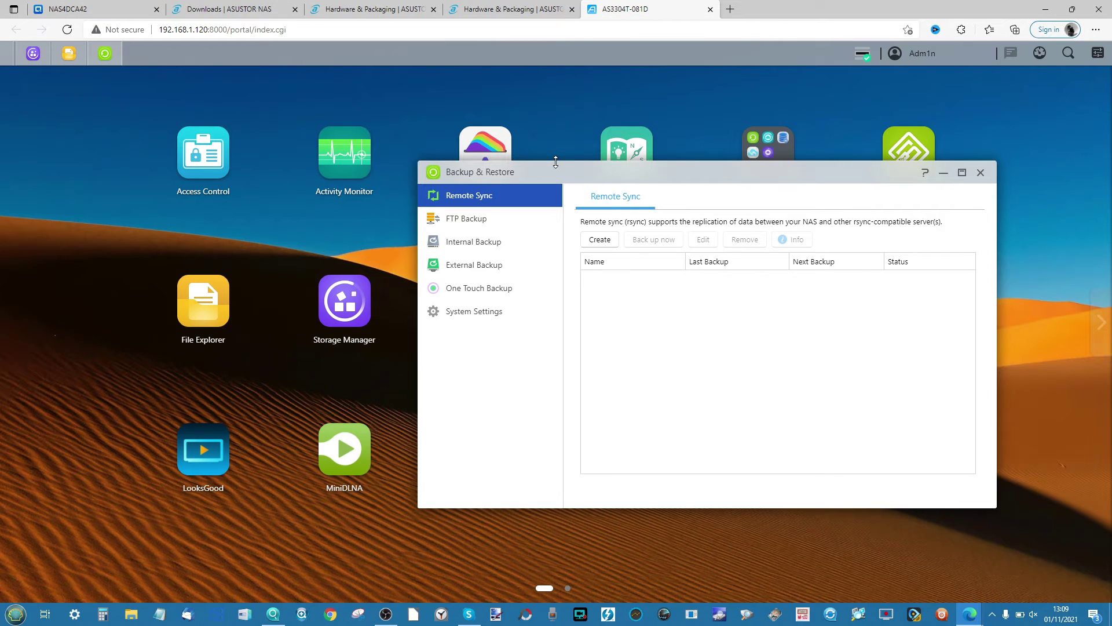
{"action": "left_click", "coordinate": [600, 240]}
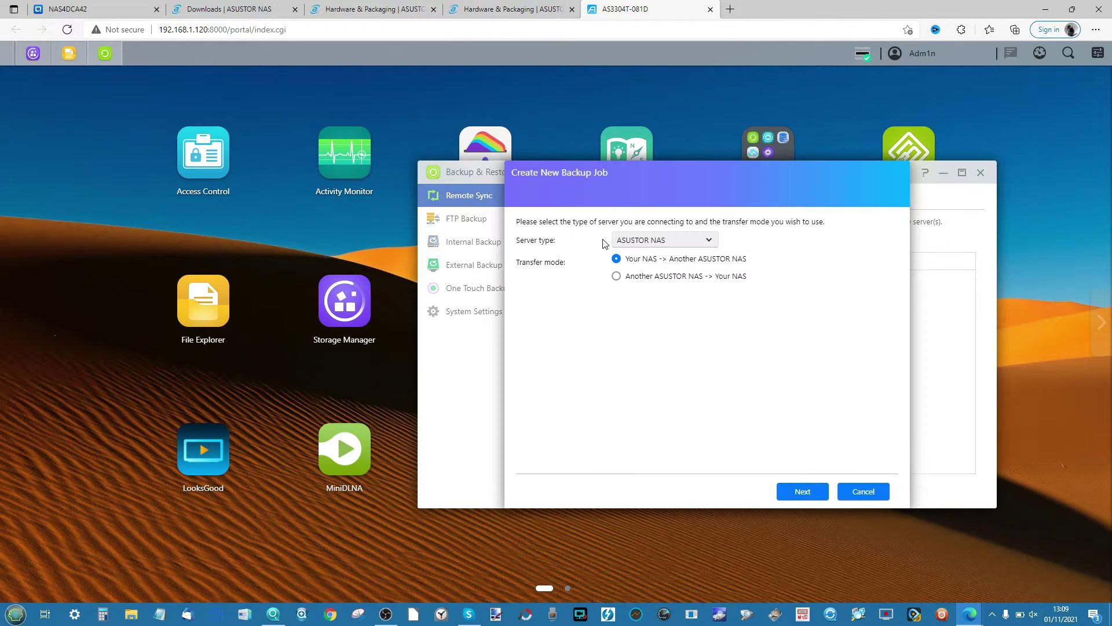
{"action": "left_click", "coordinate": [649, 242]}
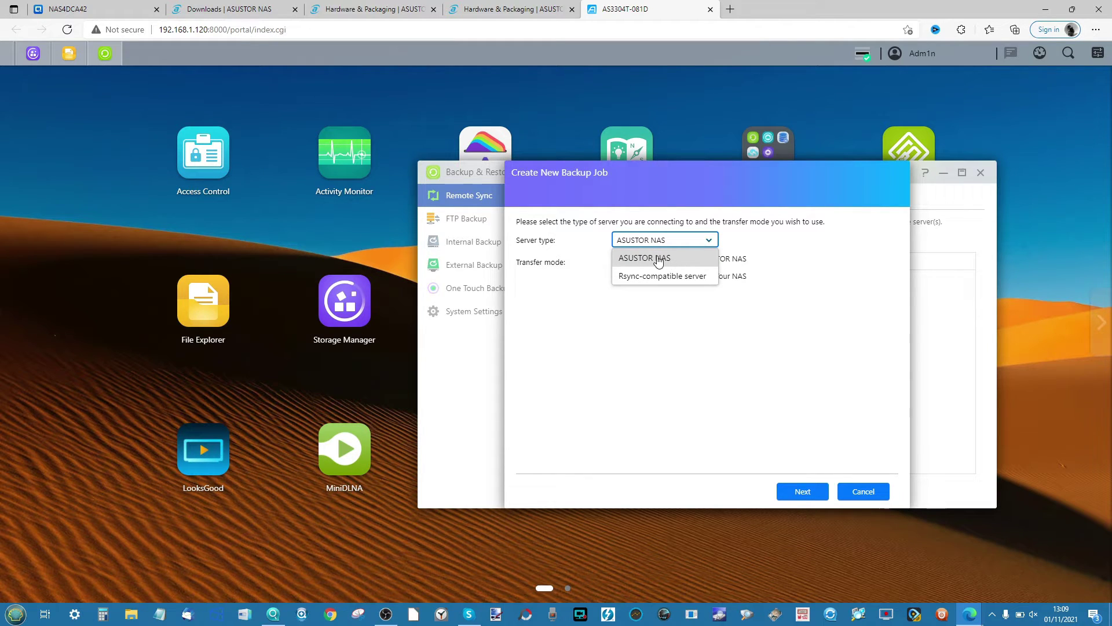
{"action": "left_click", "coordinate": [658, 260]}
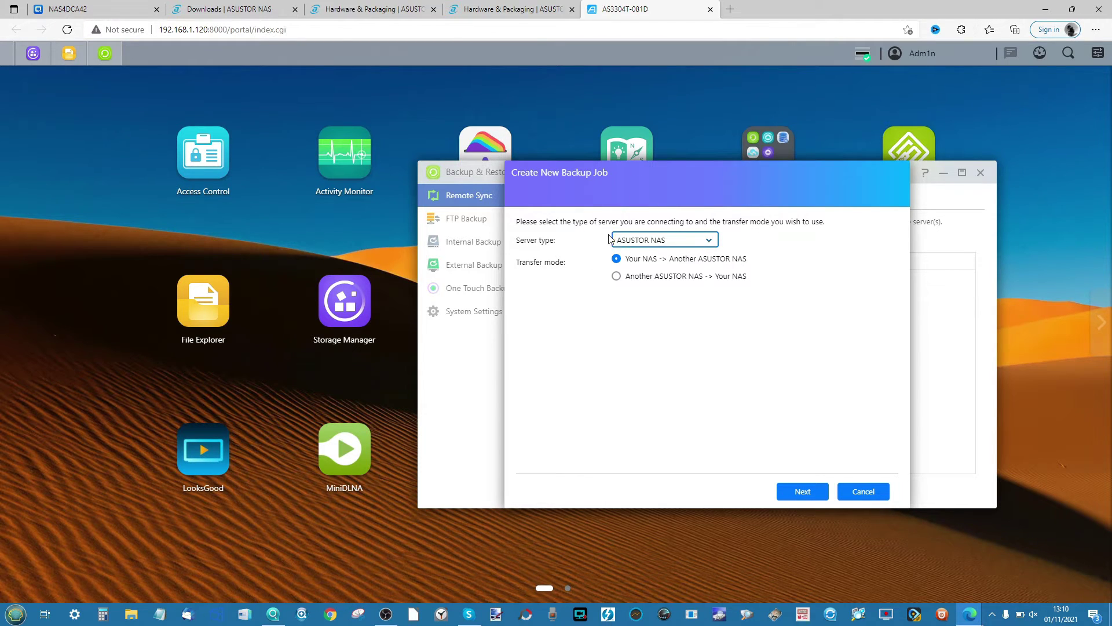
{"action": "left_click", "coordinate": [617, 277]}
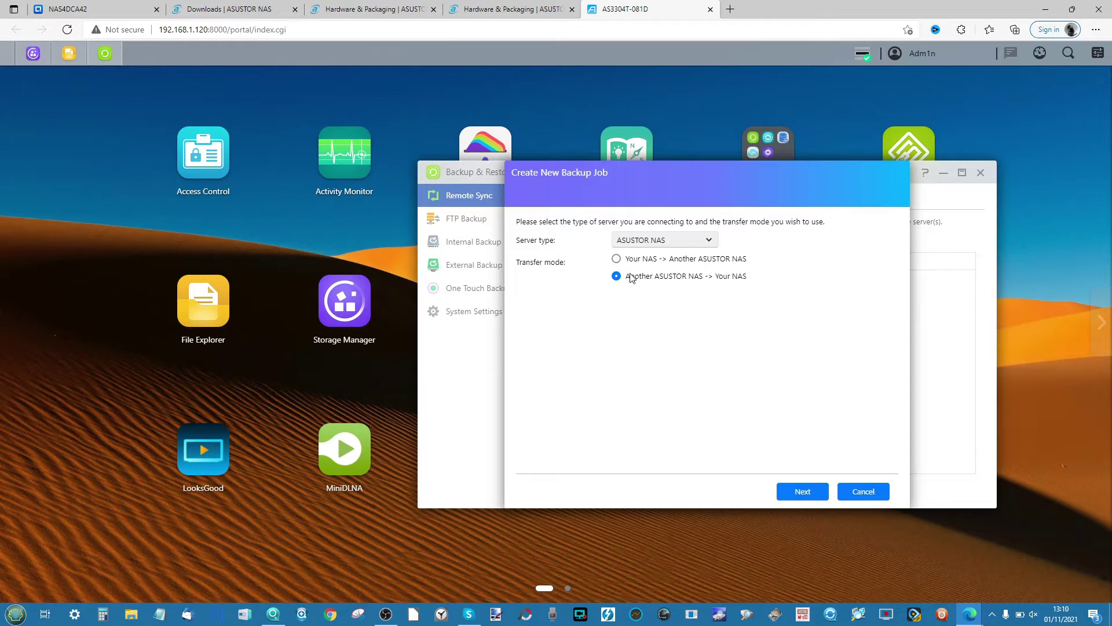
{"action": "left_click", "coordinate": [619, 260]}
- Set the server type to Rsync-compatible server, keep transfer from Your NAS to the Rsync-compatible server, and continue to the server information
{"action": "left_click", "coordinate": [695, 238]}
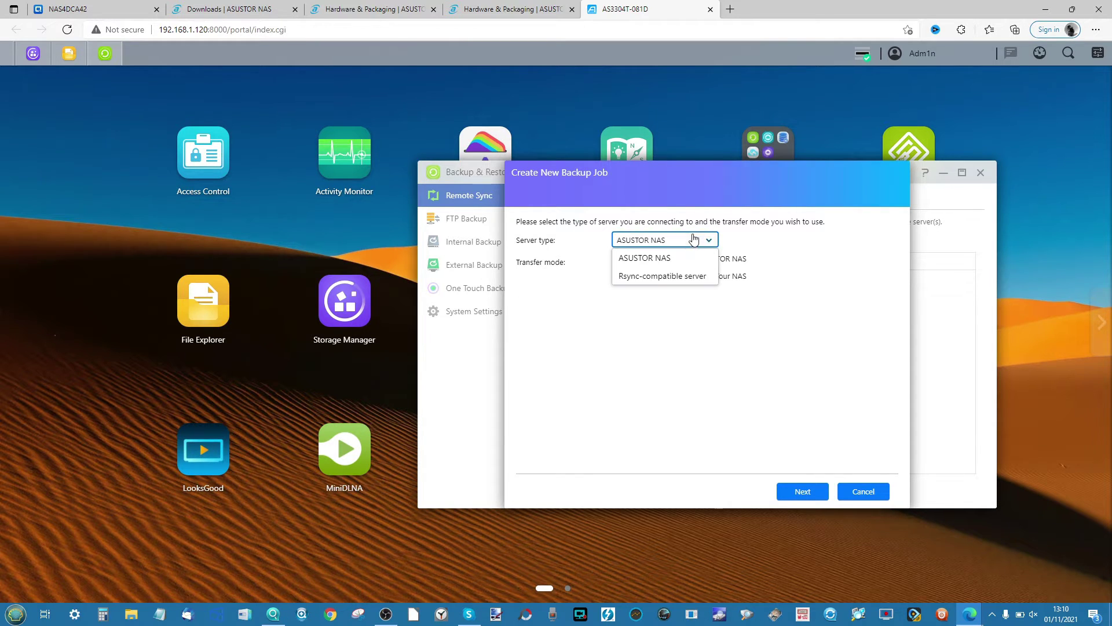
{"action": "left_click", "coordinate": [665, 277]}
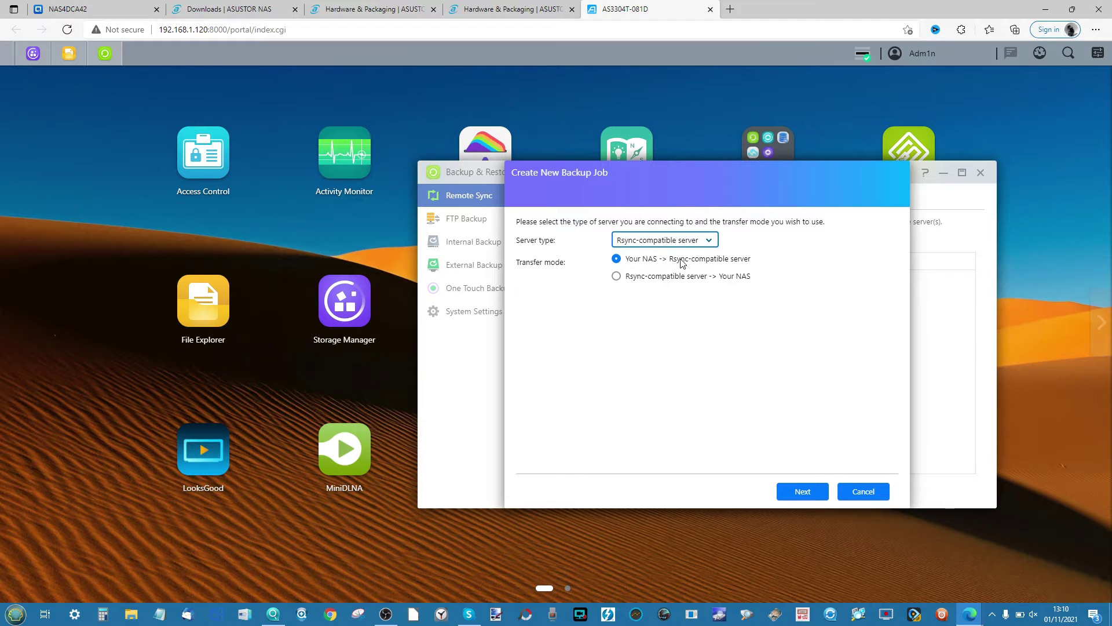
{"action": "left_click", "coordinate": [639, 244]}
{"action": "left_click", "coordinate": [638, 258]}
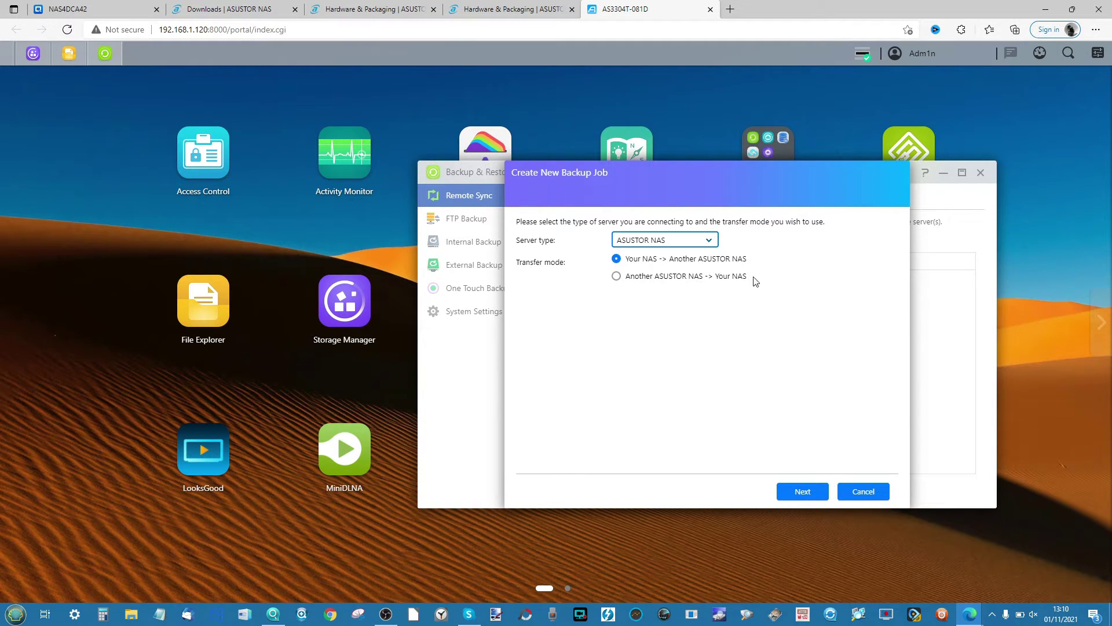
{"action": "left_click", "coordinate": [695, 241]}
{"action": "left_click", "coordinate": [664, 276]}
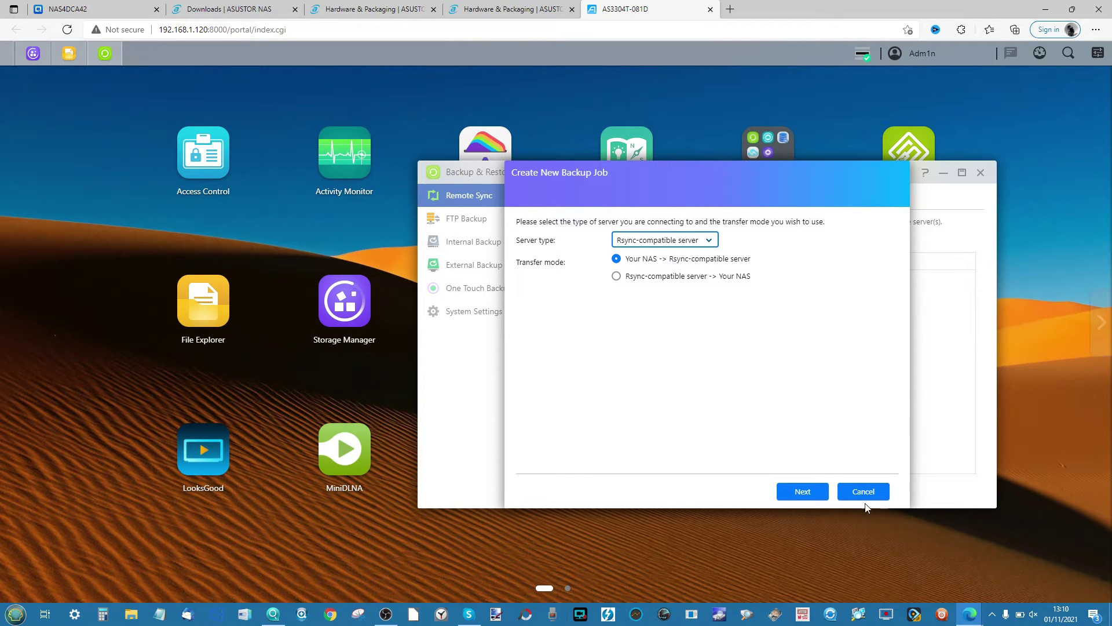
{"action": "left_click", "coordinate": [805, 489]}
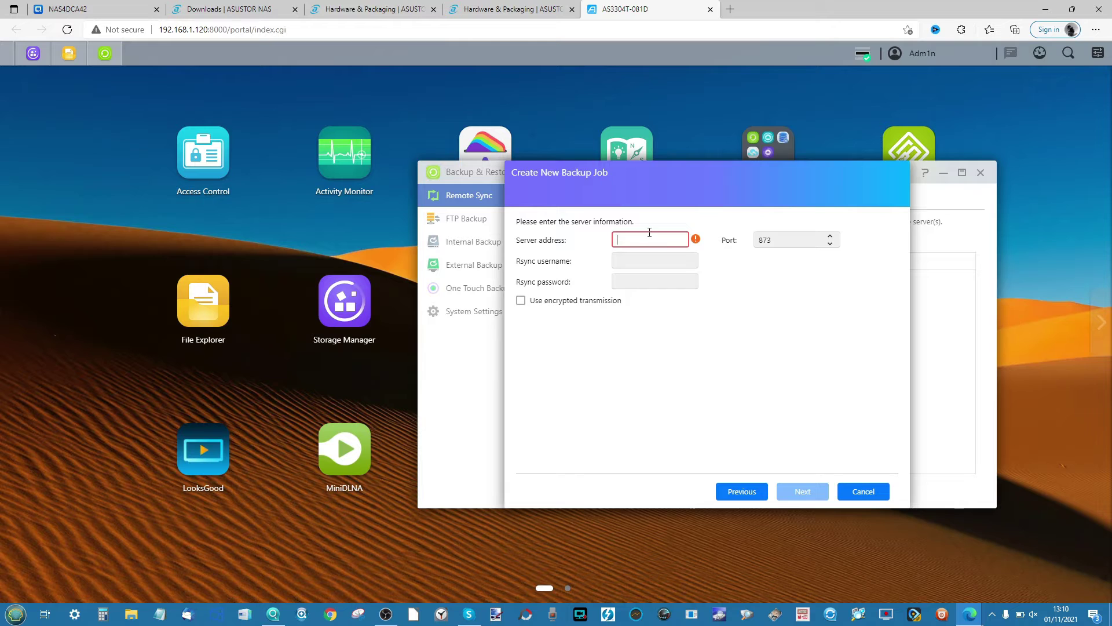
{"action": "key", "text": "ctrl+v"}
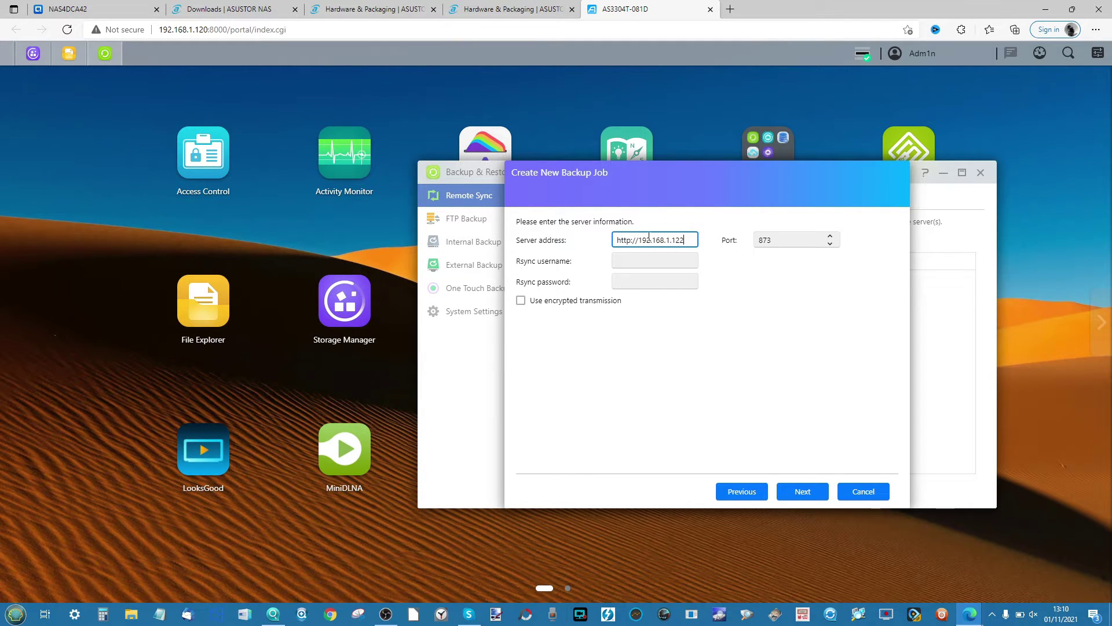
{"action": "left_click_drag", "start_coordinate": [637, 241], "coordinate": [495, 225]}
{"action": "key", "text": "BackSpace"}
- Review the Rsync Server account and port settings in HBS 3 on the QNAP NAS, and close HBS 3
{"action": "left_click", "coordinate": [93, 10]}
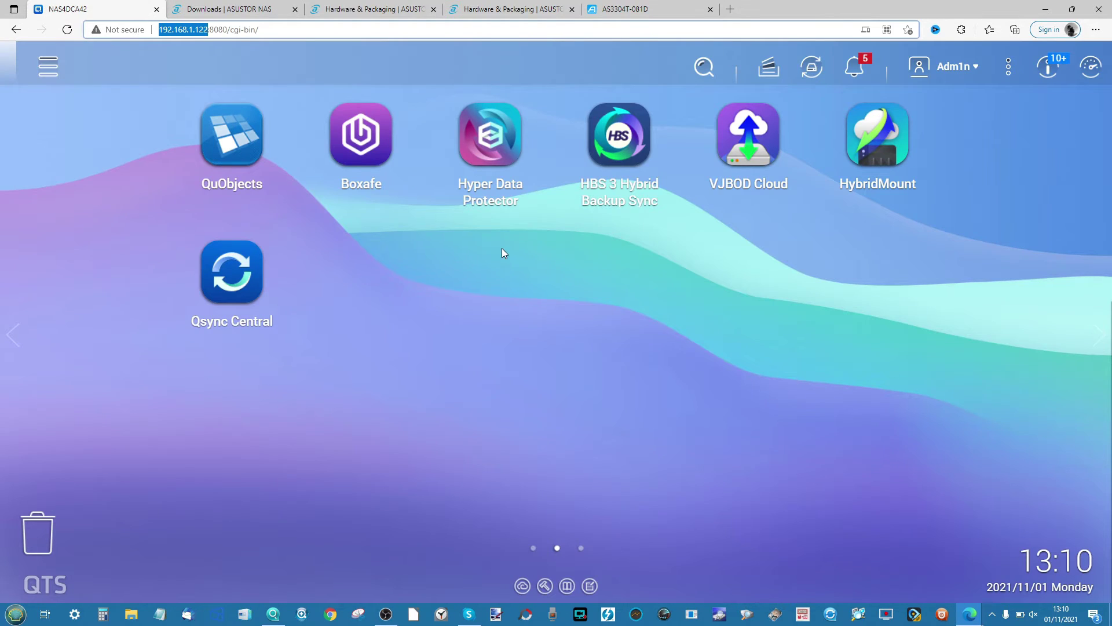
{"action": "left_click", "coordinate": [648, 151]}
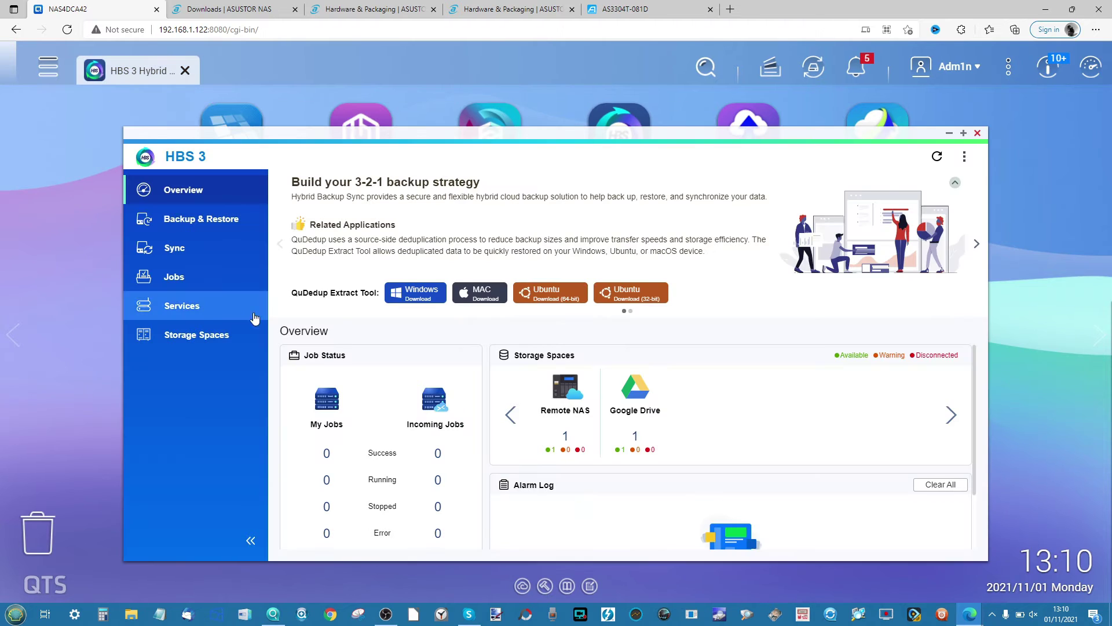
{"action": "left_click", "coordinate": [192, 304]}
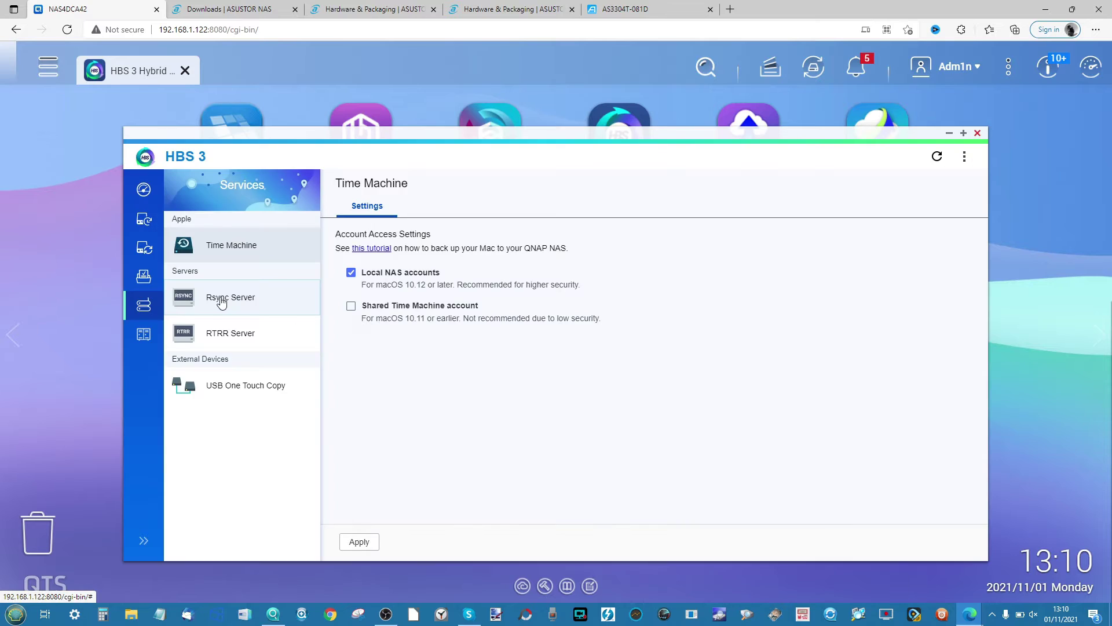
{"action": "left_click", "coordinate": [220, 296]}
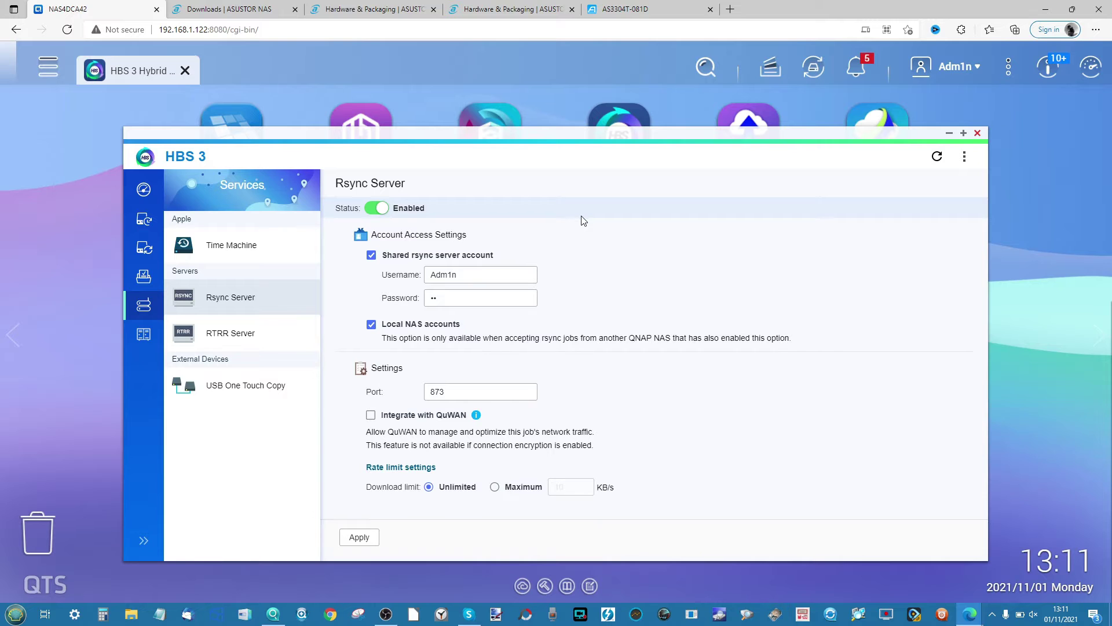
{"action": "left_click", "coordinate": [977, 133]}
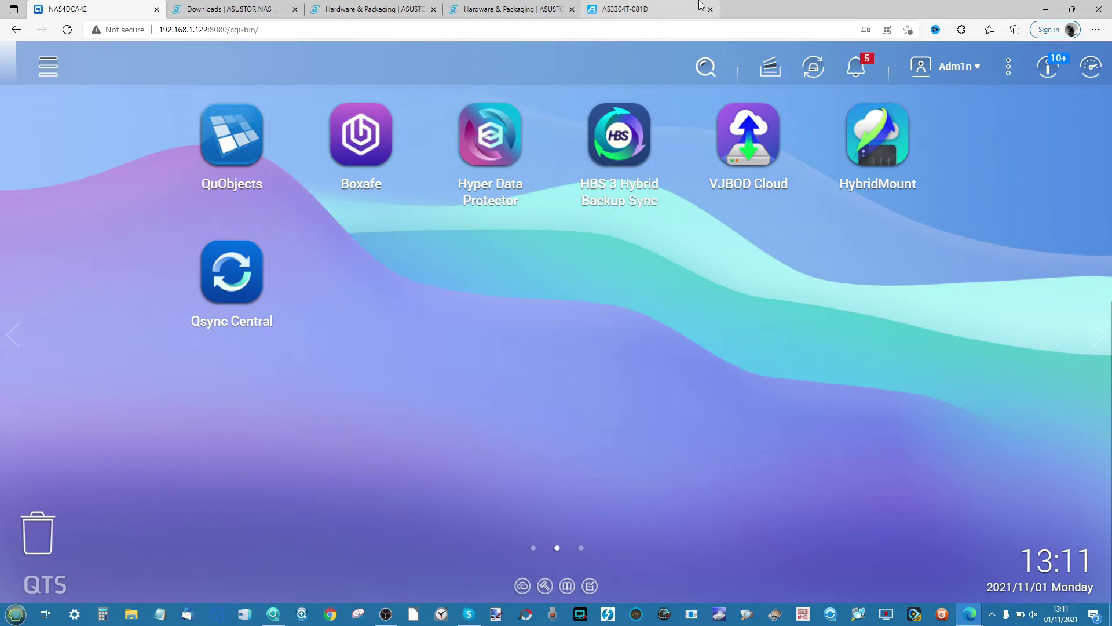
- Back on the AS3304T, enter the Rsync username Adm1n and the Rsync password, and continue to the source folder selection
{"action": "left_click", "coordinate": [701, 6]}
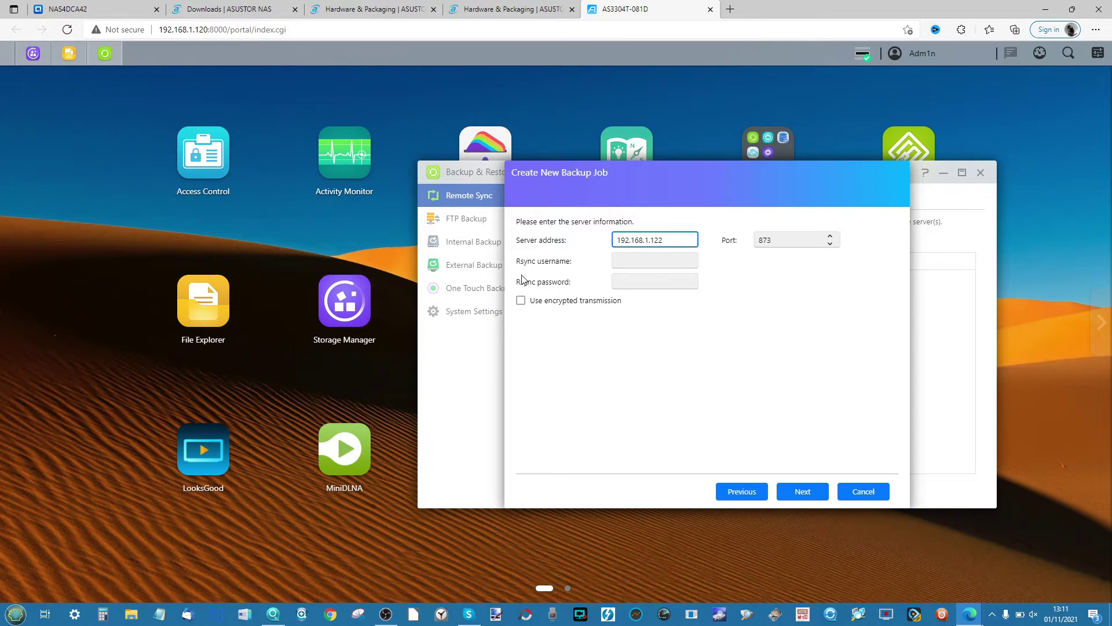
{"action": "left_click", "coordinate": [662, 259]}
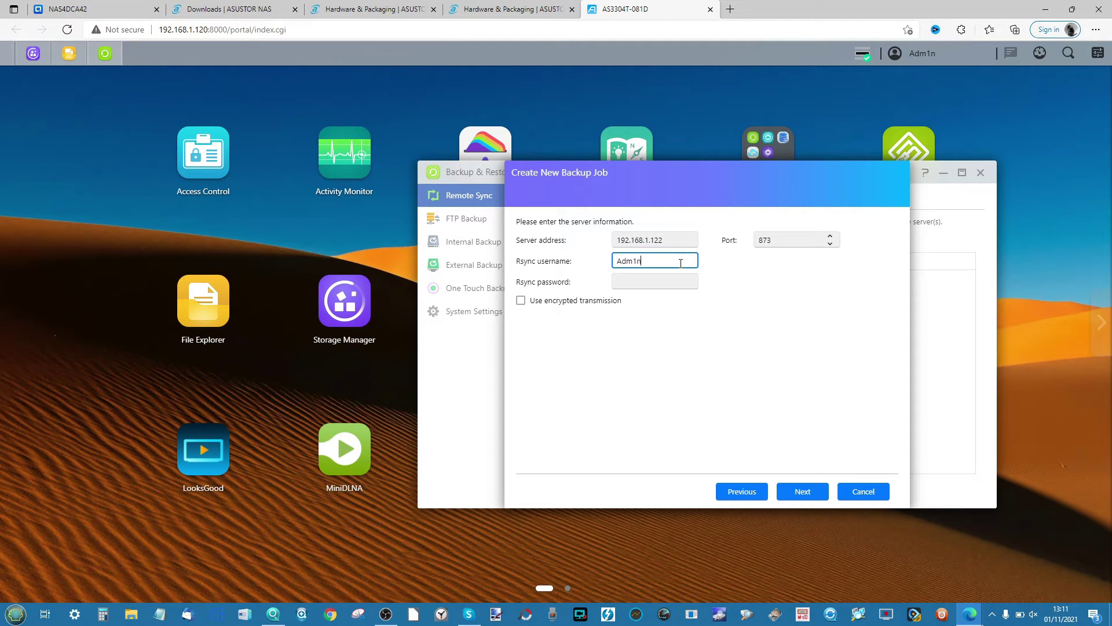
{"action": "key", "text": "Tab"}
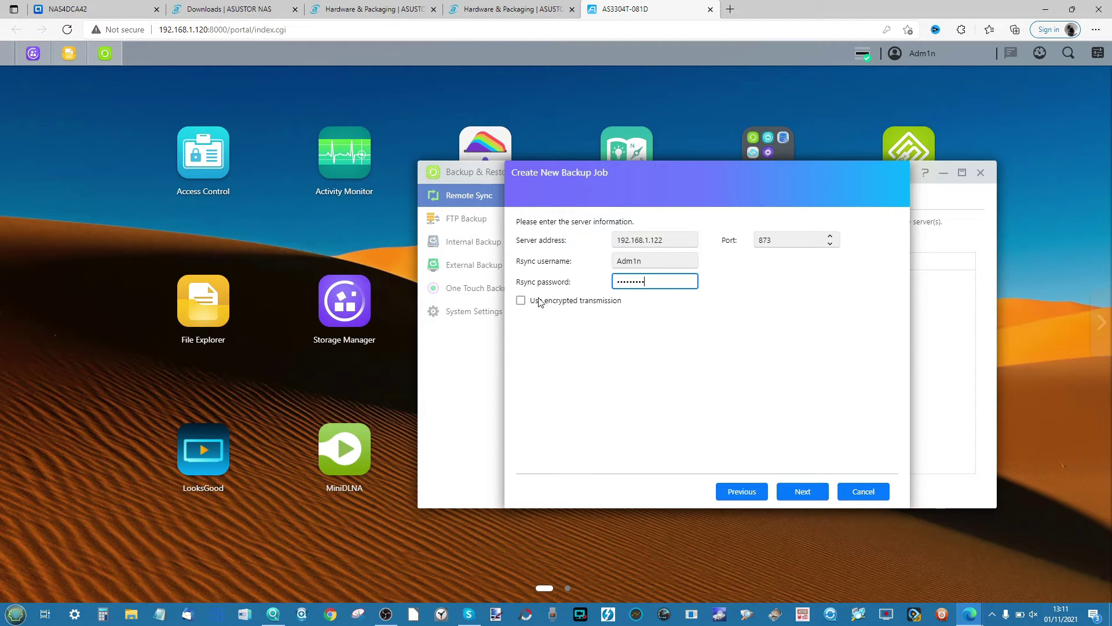
{"action": "left_click", "coordinate": [811, 493]}
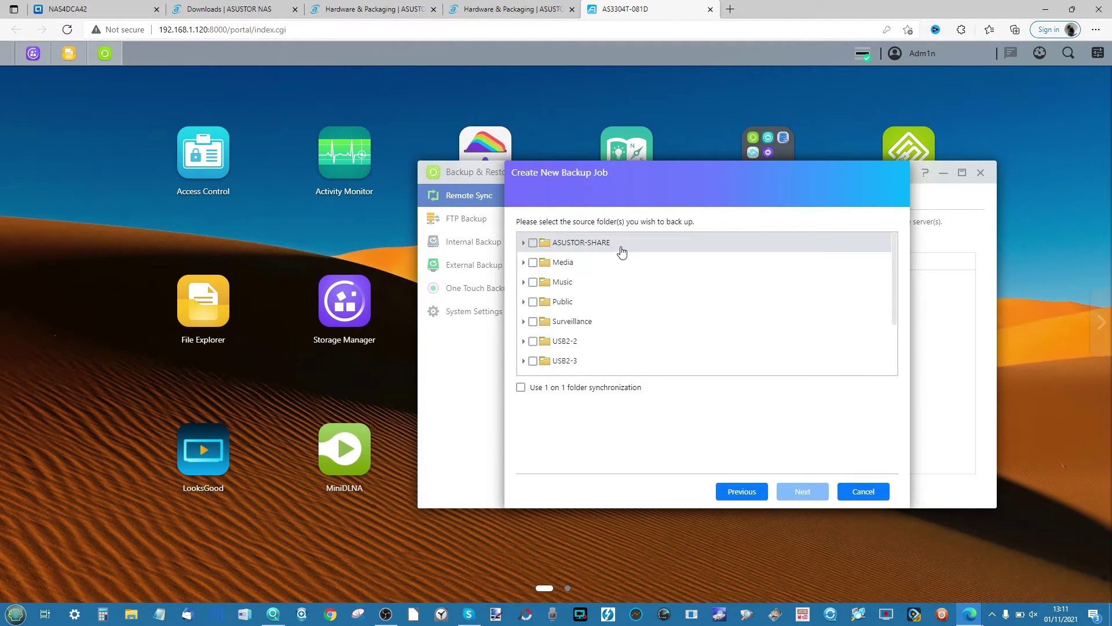
- Select Public as the backup job's source folder and homes as its destination folder, and continue to the backup schedule
{"action": "scroll", "coordinate": [595, 342], "scroll_direction": "down", "scroll_amount": 2}
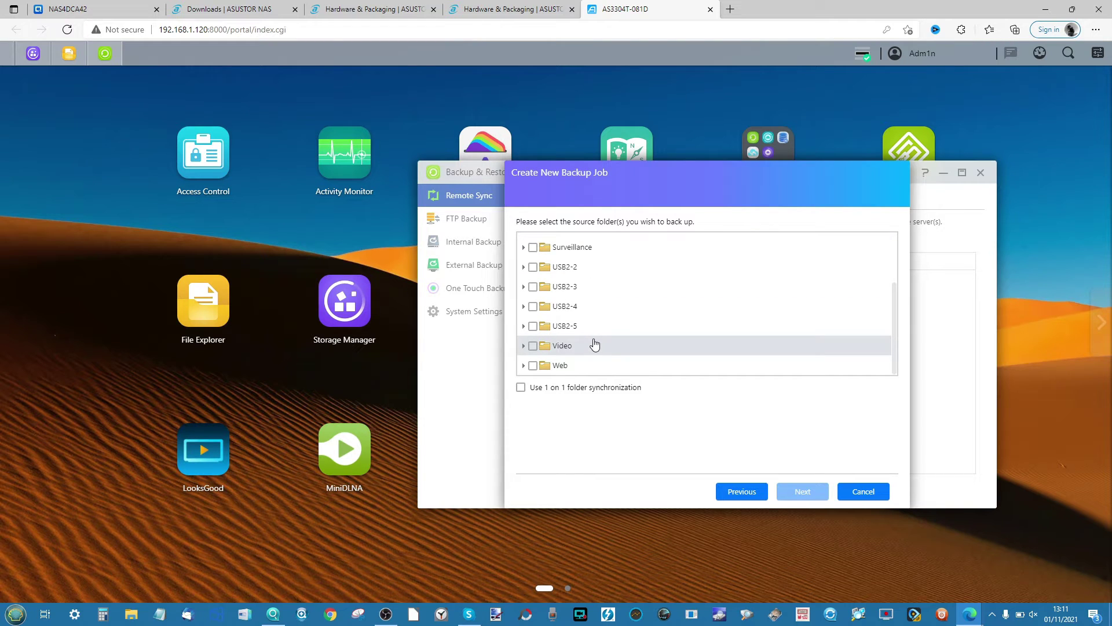
{"action": "scroll", "coordinate": [594, 344], "scroll_direction": "up", "scroll_amount": 2}
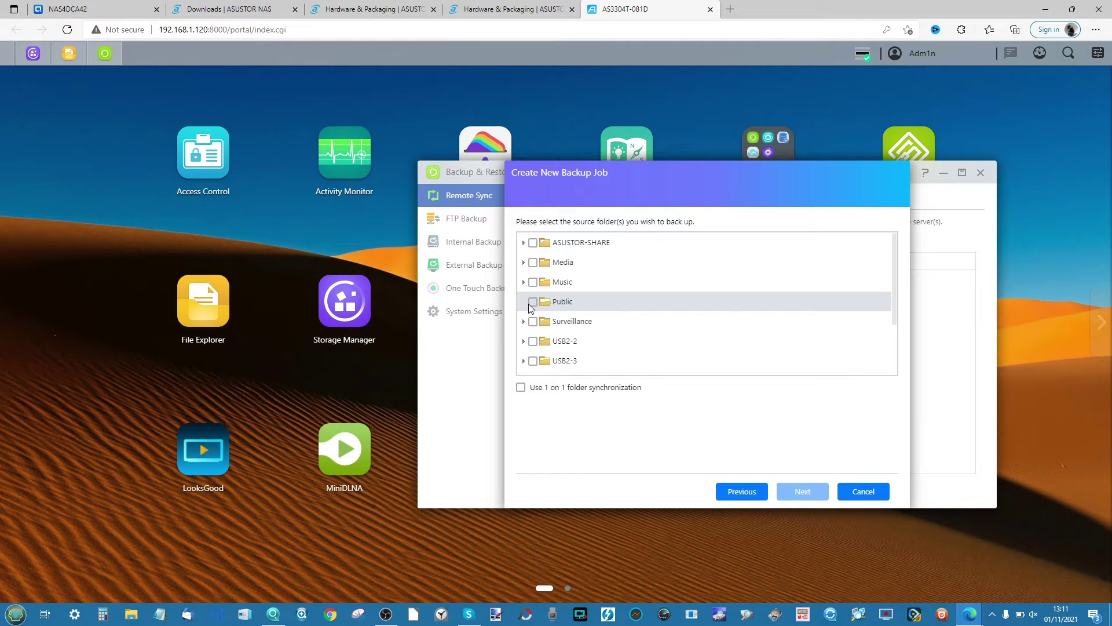
{"action": "left_click", "coordinate": [533, 303]}
{"action": "left_click", "coordinate": [804, 495]}
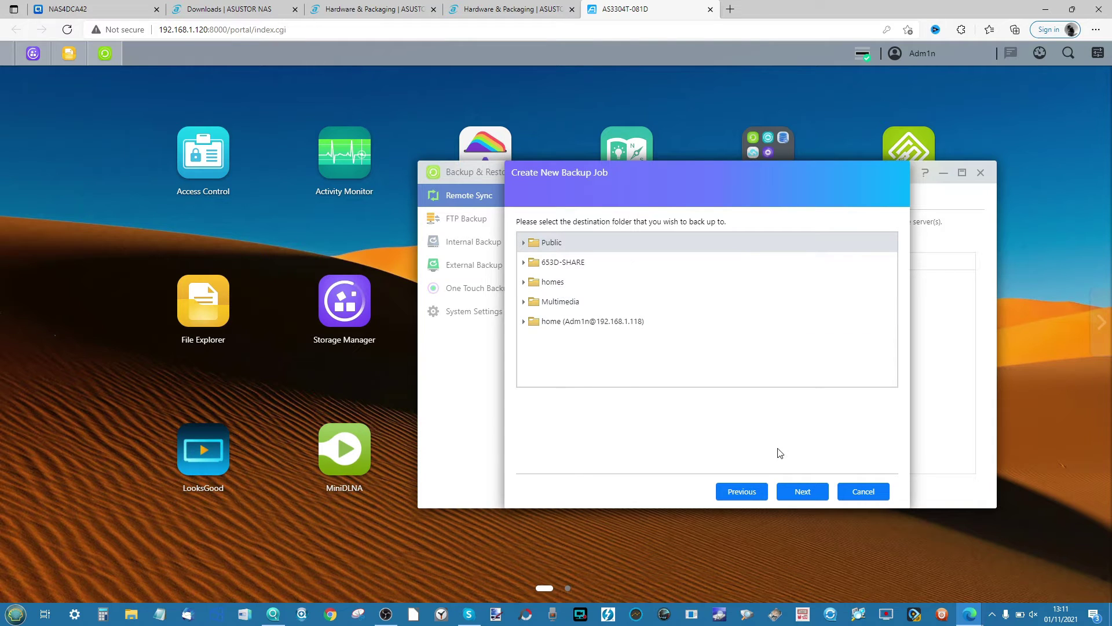
{"action": "left_click", "coordinate": [761, 484]}
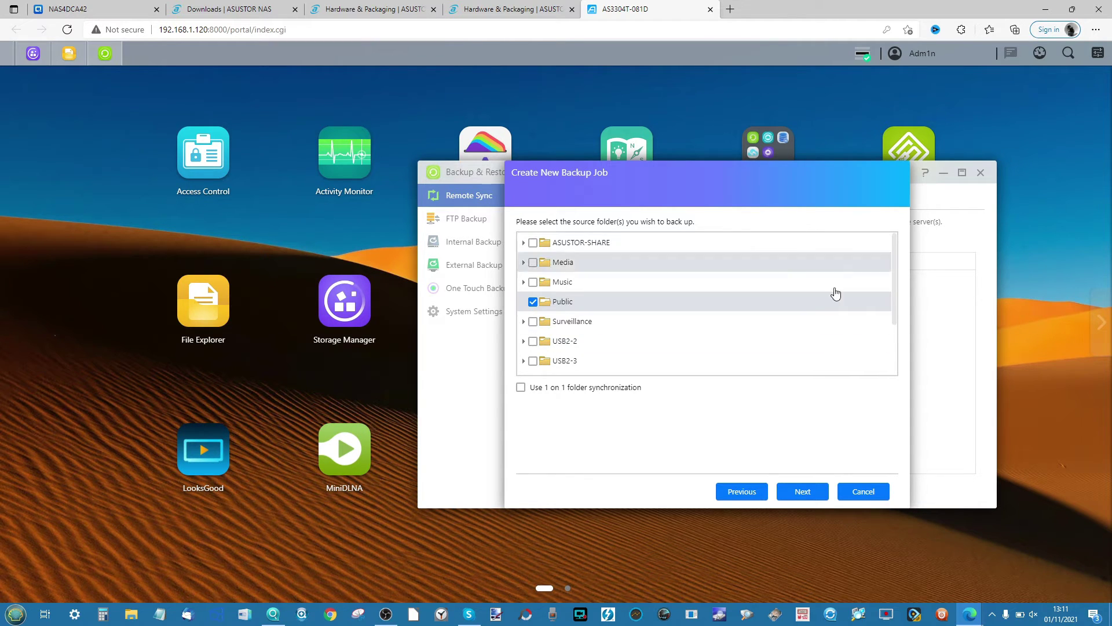
{"action": "left_click", "coordinate": [804, 497]}
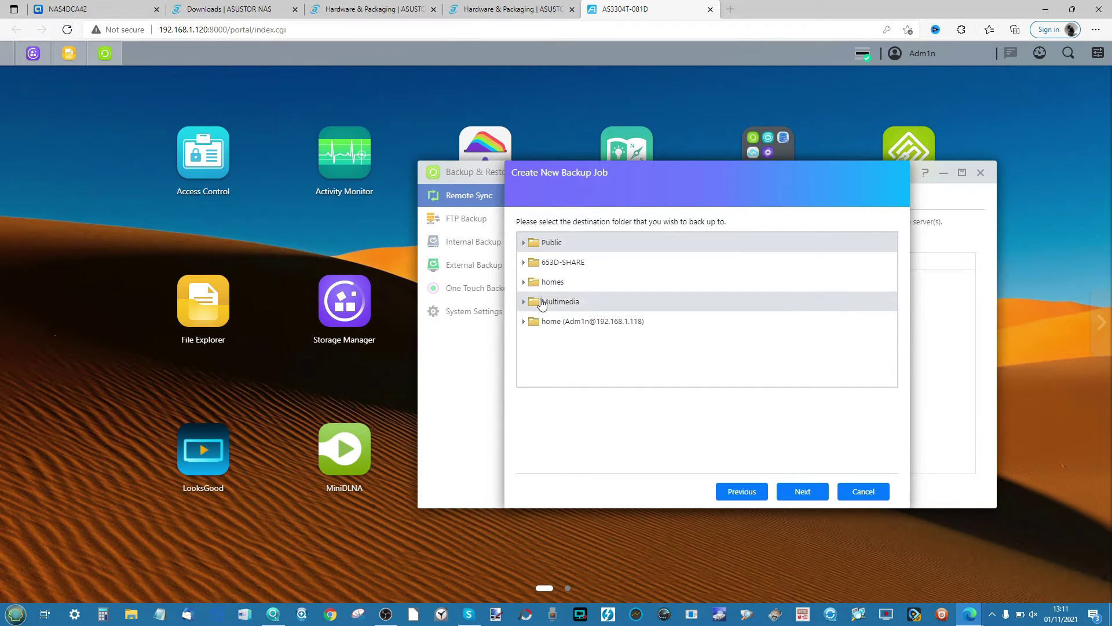
{"action": "left_click", "coordinate": [524, 284]}
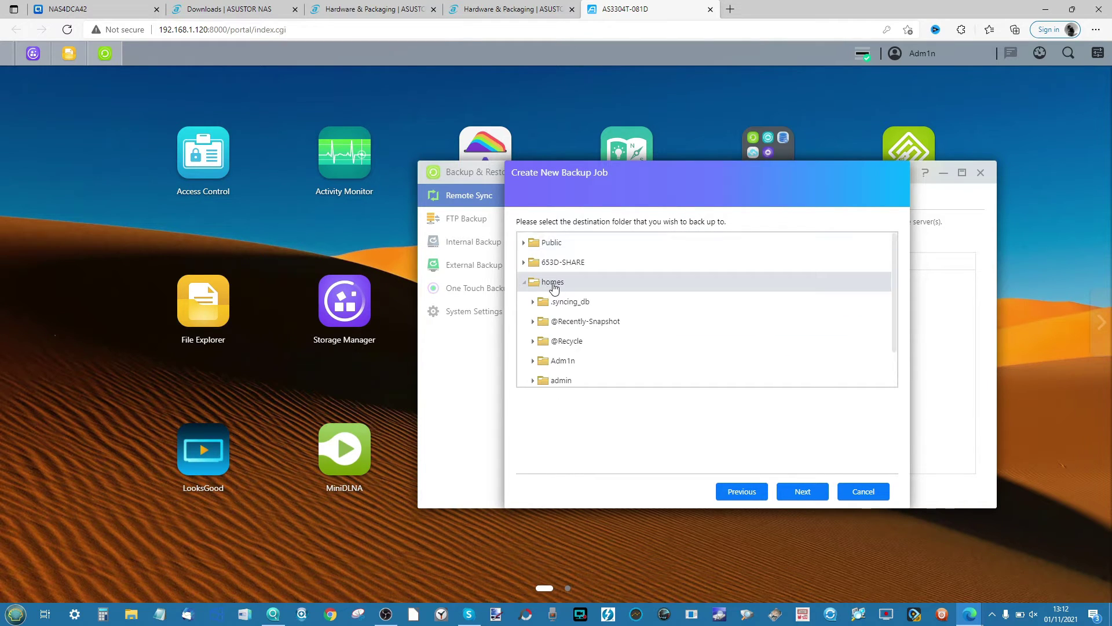
{"action": "left_click", "coordinate": [800, 495]}
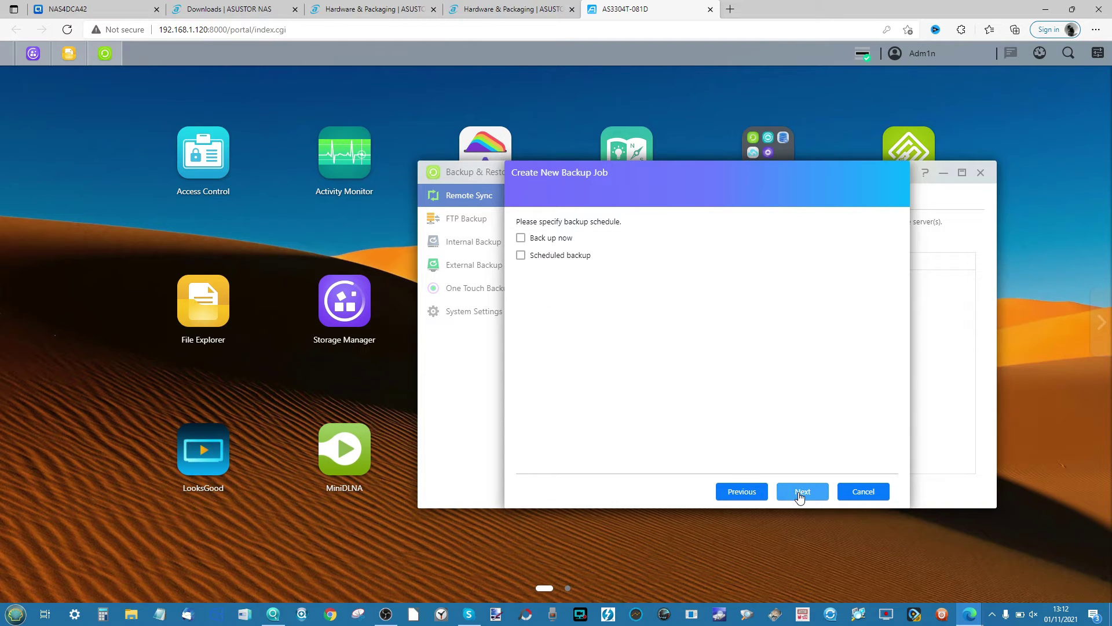
- Enable a scheduled backup that runs daily at 01:09 AM, and continue to the job options
{"action": "left_click", "coordinate": [521, 256]}
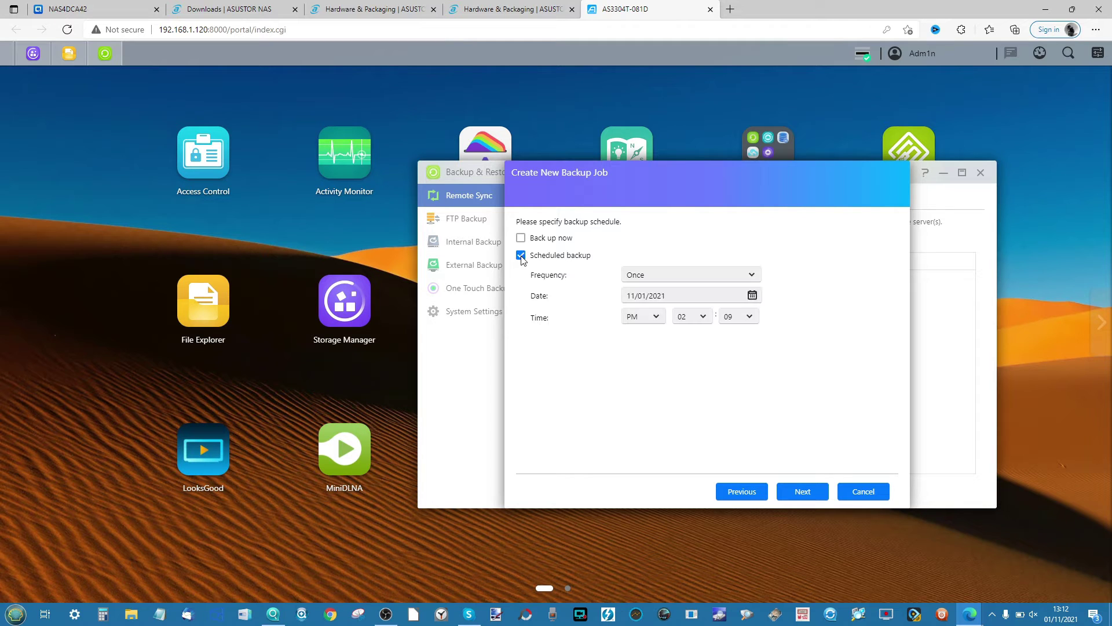
{"action": "left_click", "coordinate": [708, 280]}
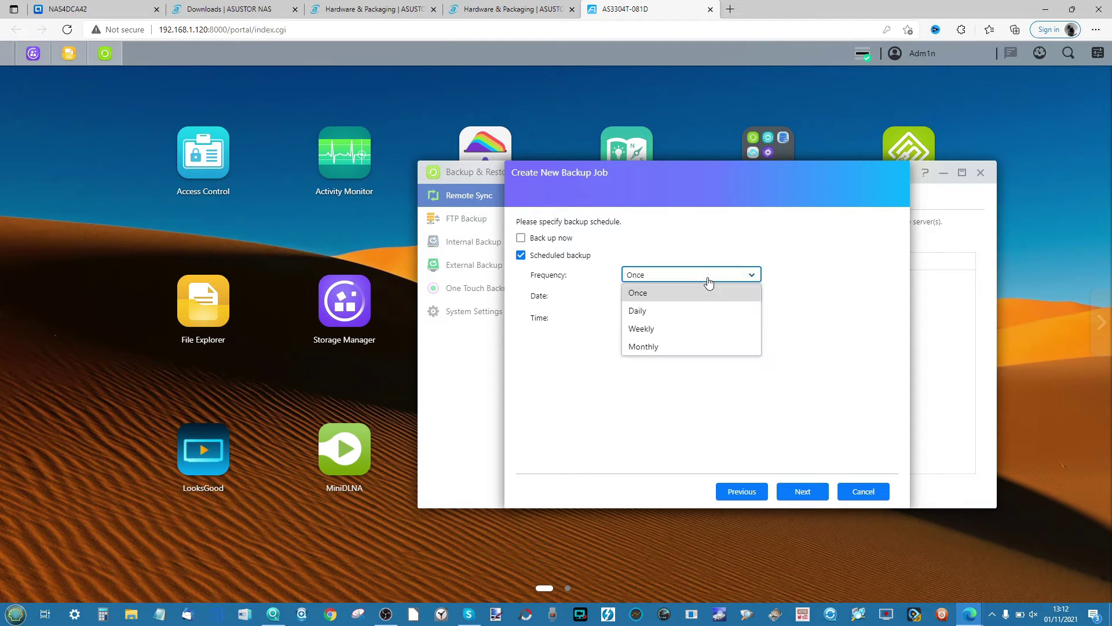
{"action": "left_click", "coordinate": [670, 311]}
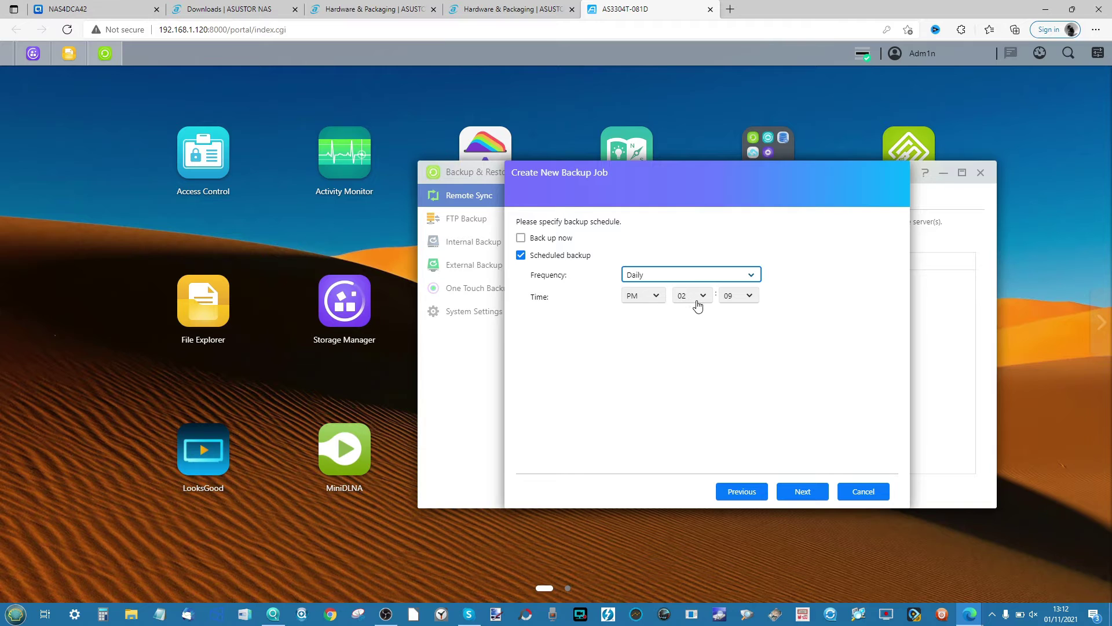
{"action": "left_click", "coordinate": [653, 296]}
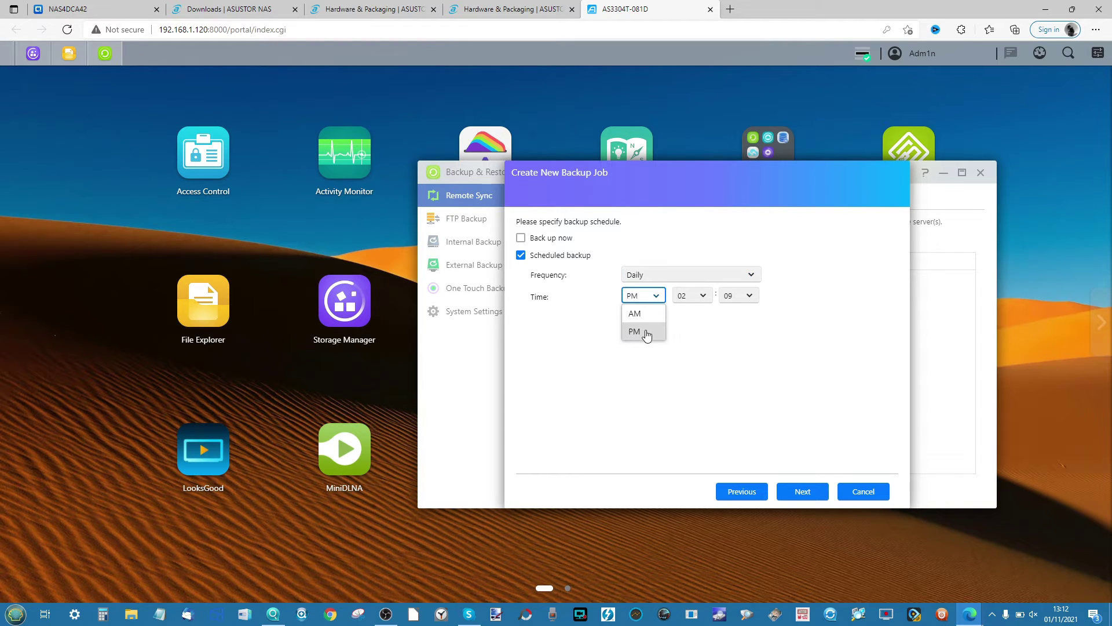
{"action": "left_click", "coordinate": [635, 313]}
{"action": "left_click", "coordinate": [690, 298]}
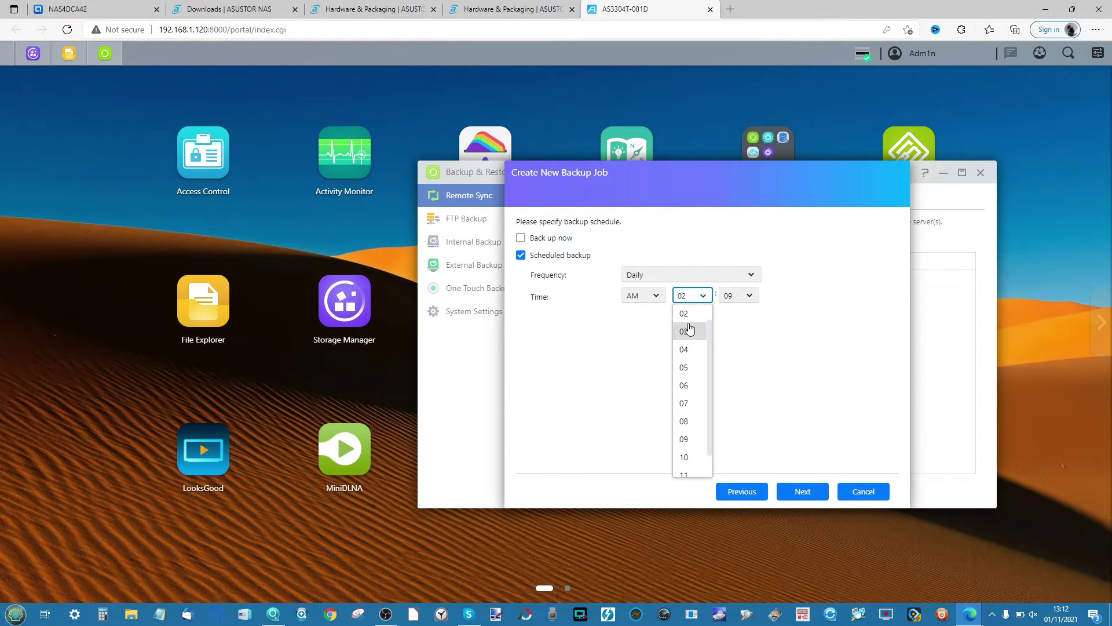
{"action": "scroll", "coordinate": [690, 325], "scroll_direction": "up", "scroll_amount": 1}
{"action": "left_click", "coordinate": [686, 314]}
{"action": "left_click", "coordinate": [818, 497]}
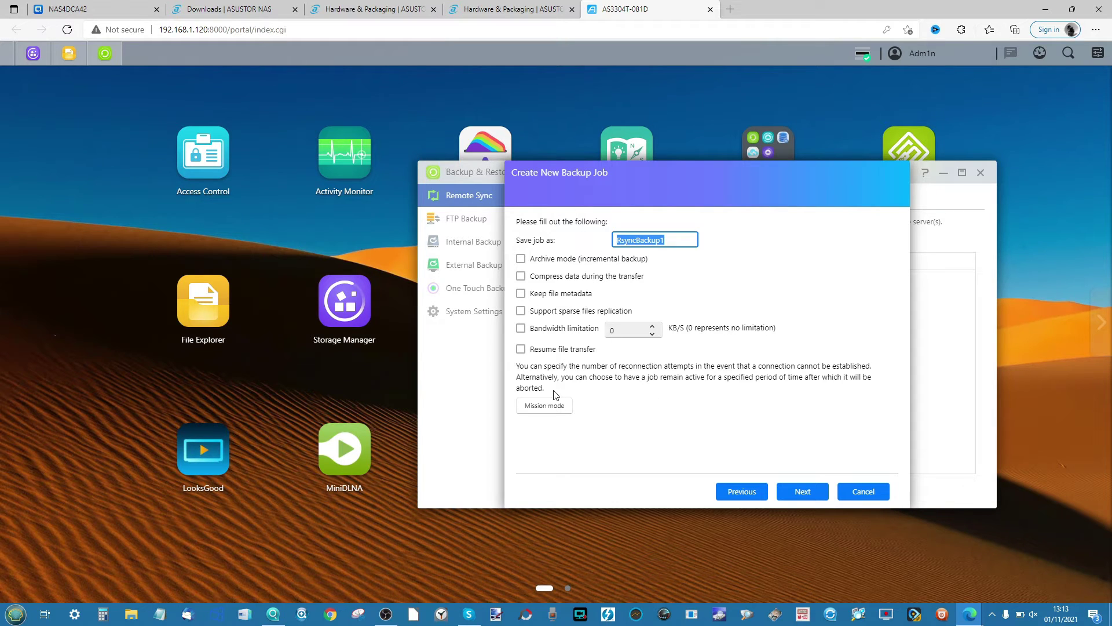
- Check the Mission mode options without applying any, keep the job name RsyncBackup1, and finish creating the Remote Sync job
{"action": "left_click", "coordinate": [556, 407]}
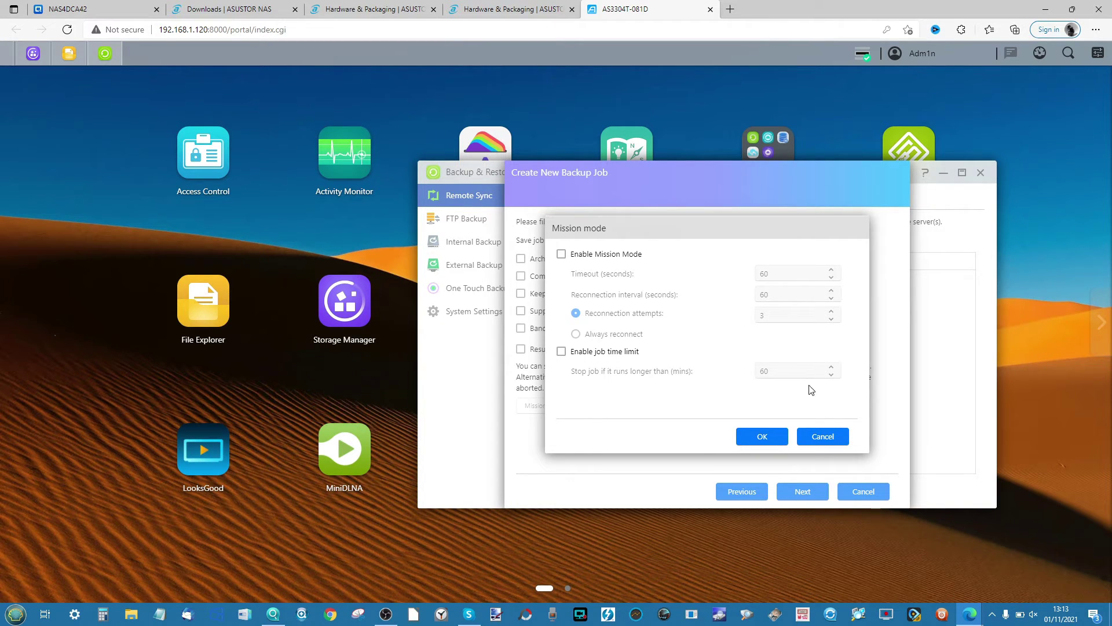
{"action": "left_click", "coordinate": [813, 436]}
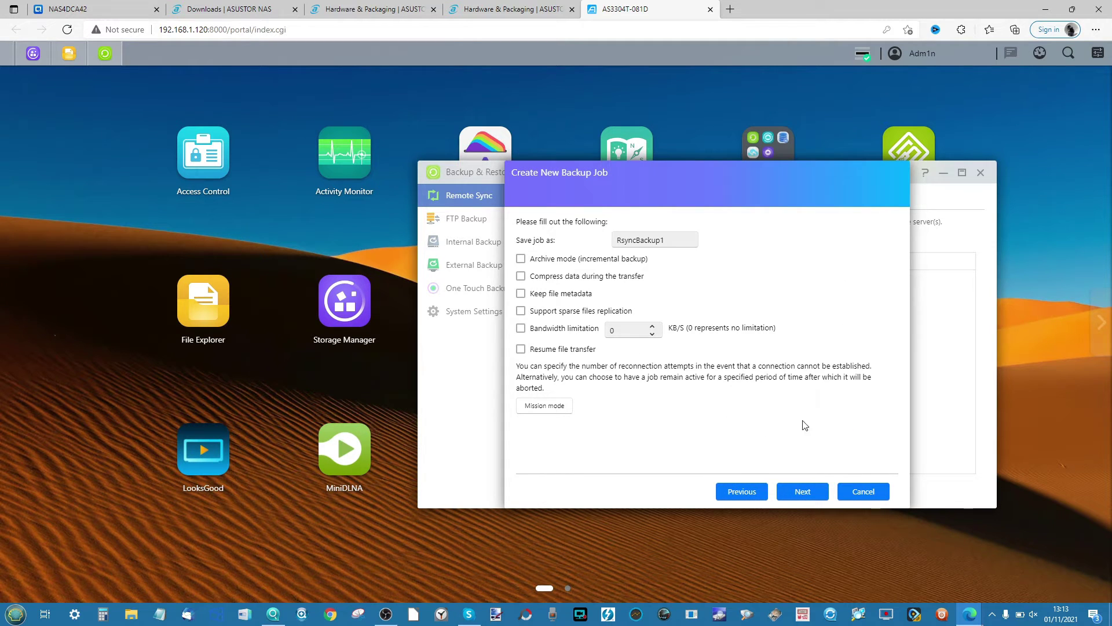
{"action": "left_click", "coordinate": [815, 493]}
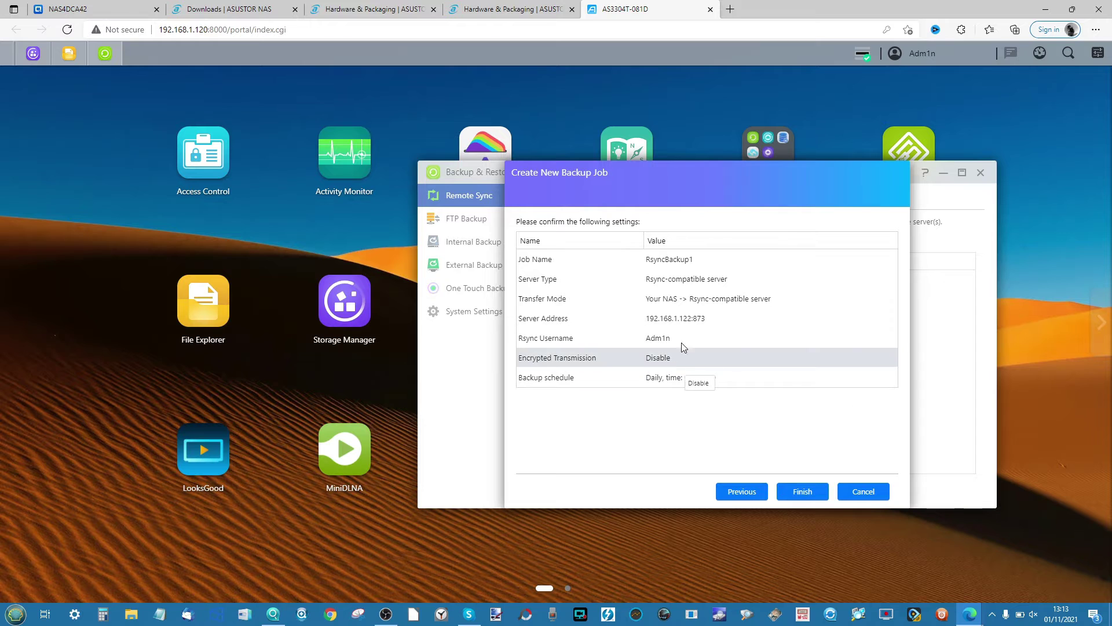
{"action": "left_click", "coordinate": [788, 491]}
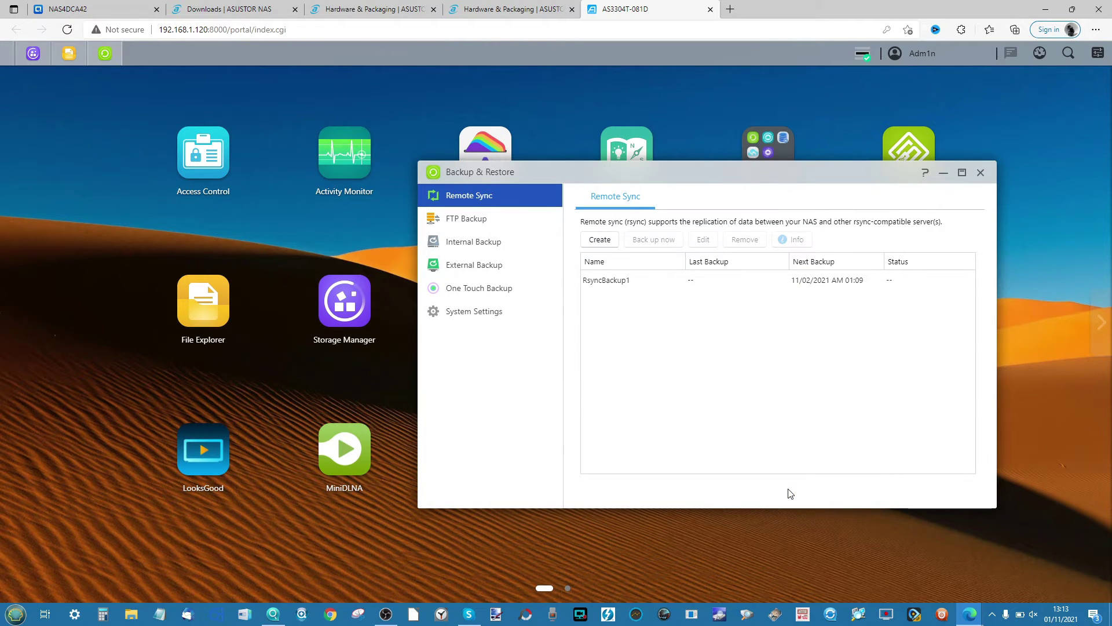
- Review the RsyncBackup1 job's information, close it, and view the FTP Backup section
{"action": "left_click", "coordinate": [625, 282]}
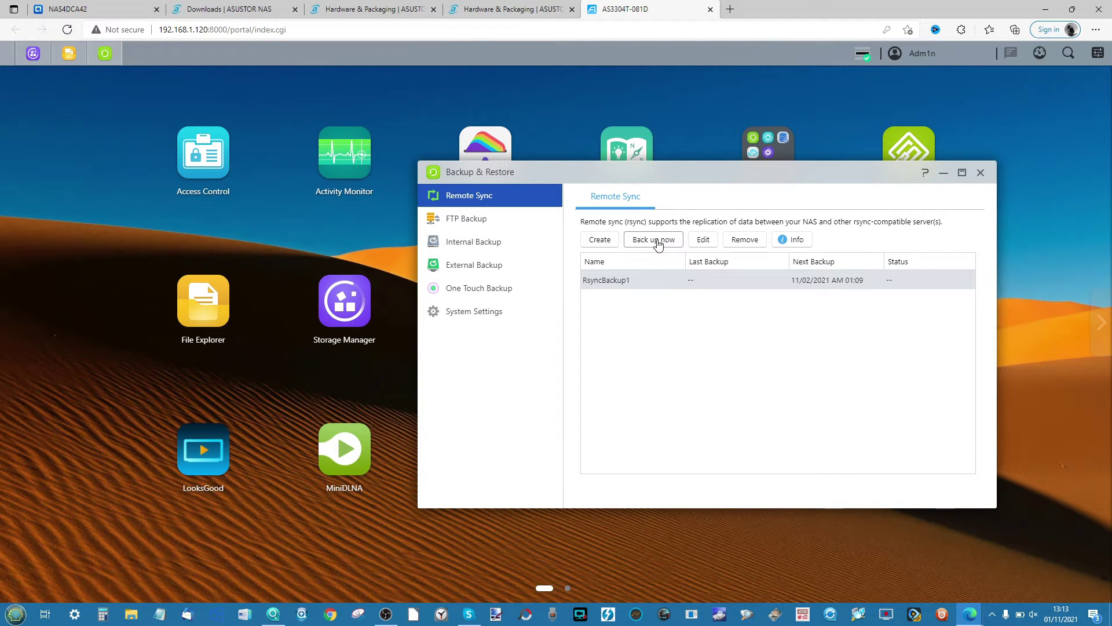
{"action": "left_click", "coordinate": [789, 240]}
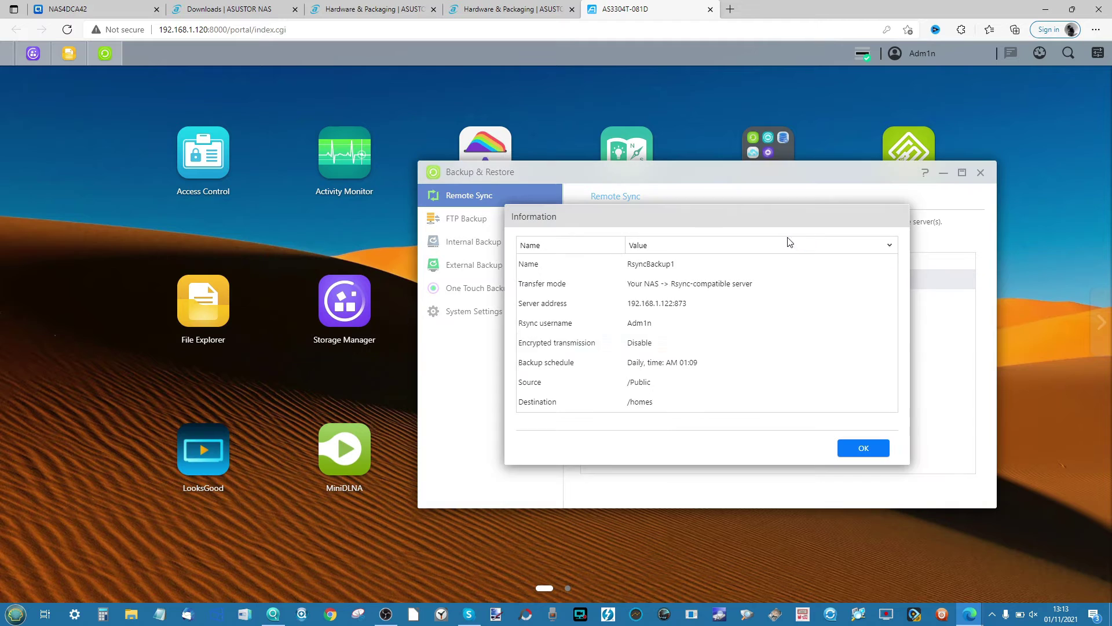
{"action": "left_click", "coordinate": [854, 450]}
{"action": "left_click", "coordinate": [483, 228]}
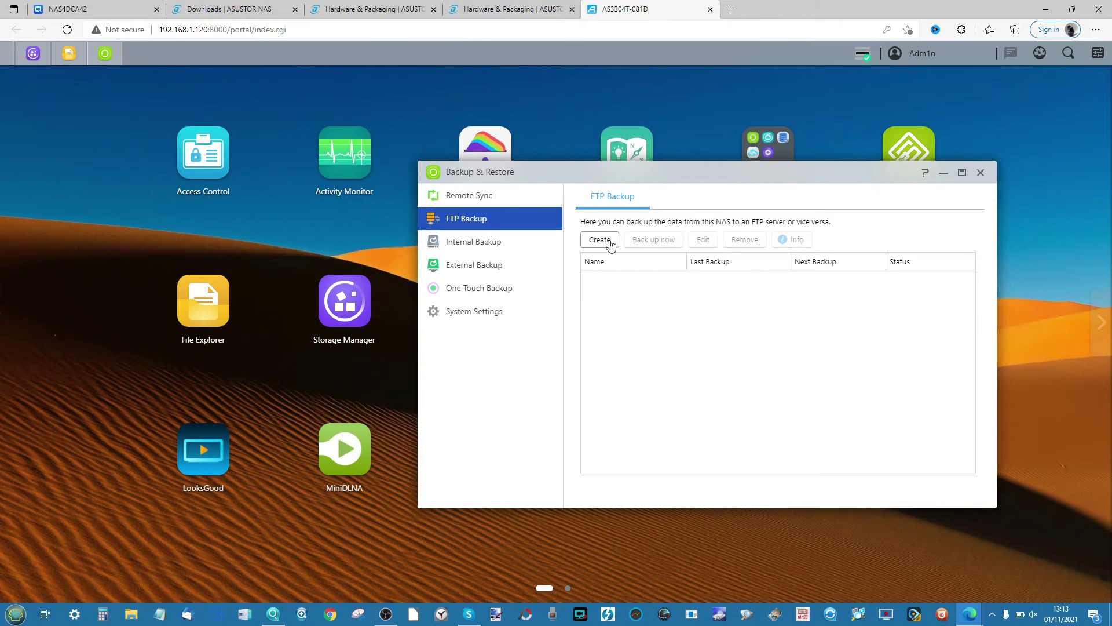
- Start a new Internal Backup job with Surveillance as the source folder and Public as the destination folder
{"action": "left_click", "coordinate": [506, 242]}
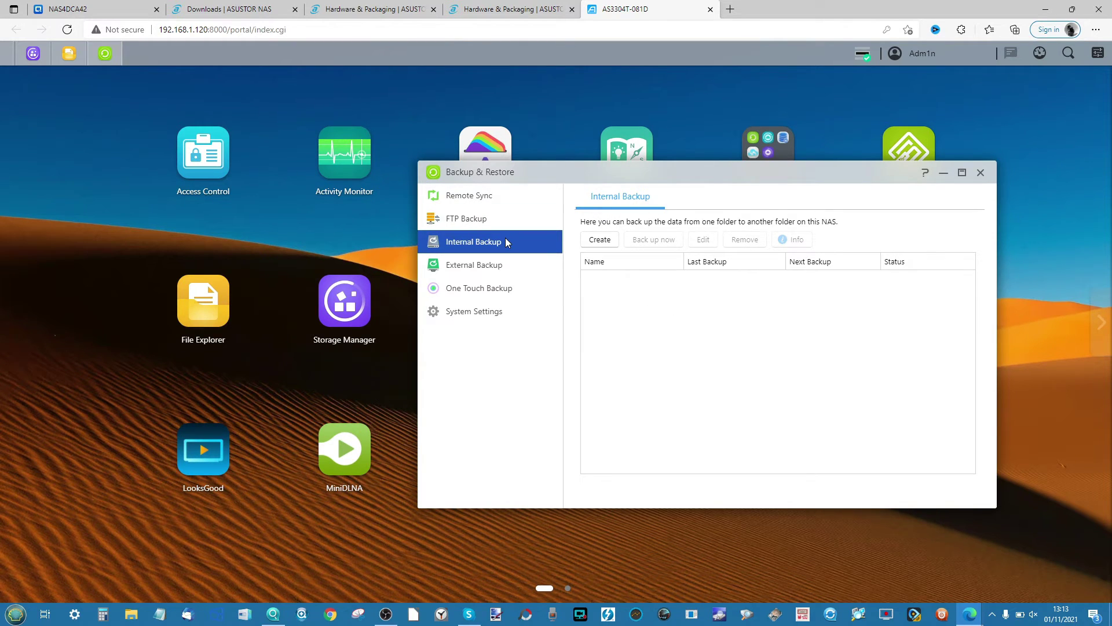
{"action": "left_click", "coordinate": [600, 239]}
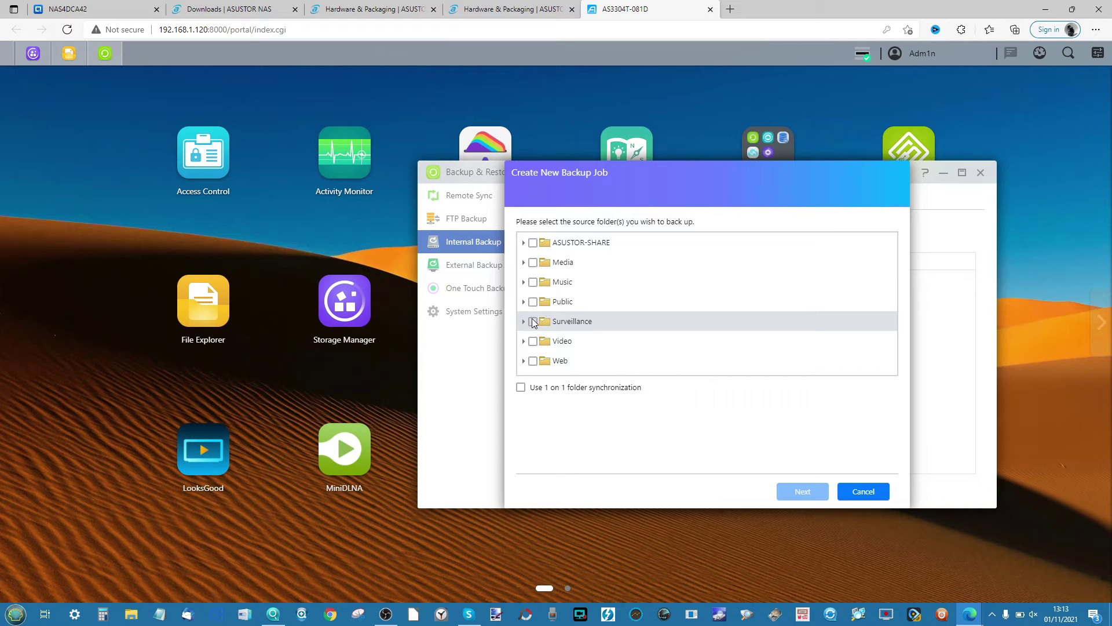
{"action": "left_click", "coordinate": [532, 322]}
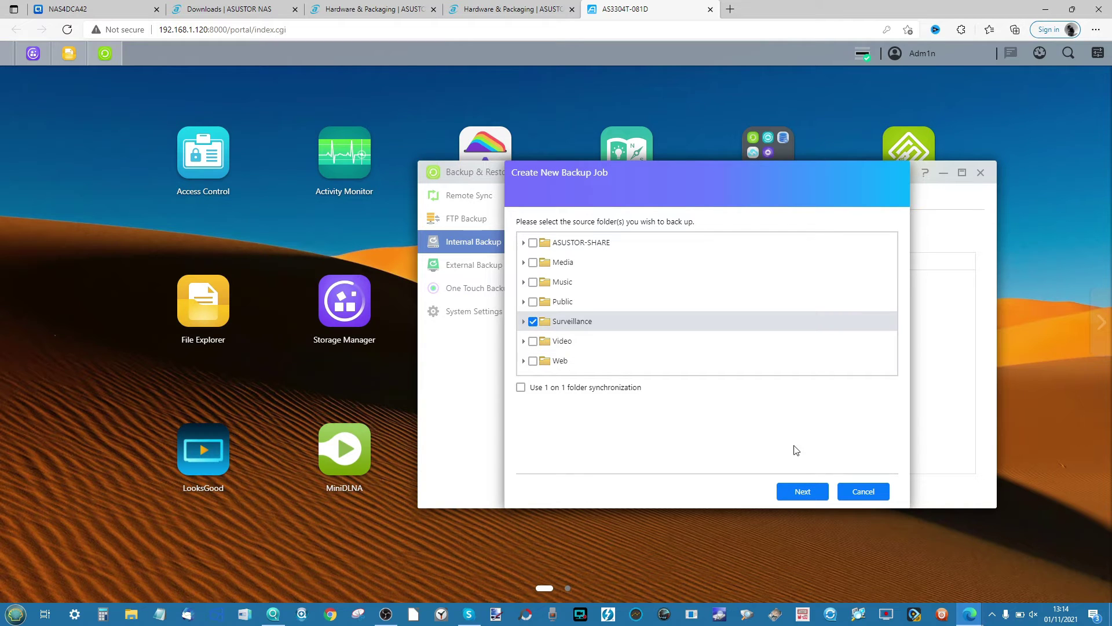
{"action": "left_click", "coordinate": [816, 491]}
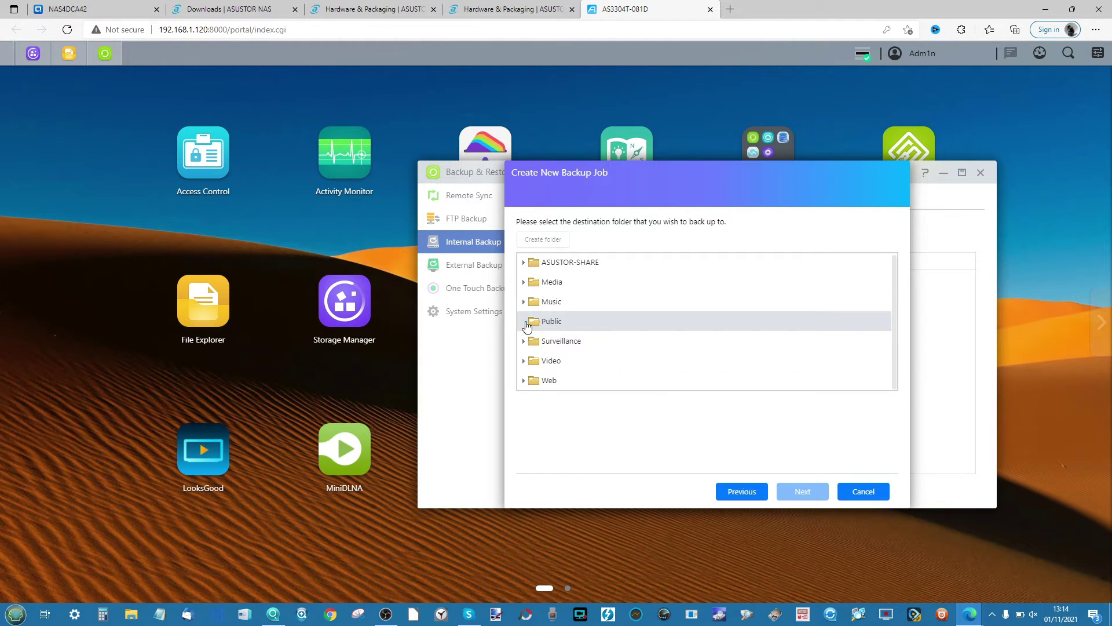
{"action": "left_click", "coordinate": [527, 322]}
{"action": "left_click", "coordinate": [802, 491]}
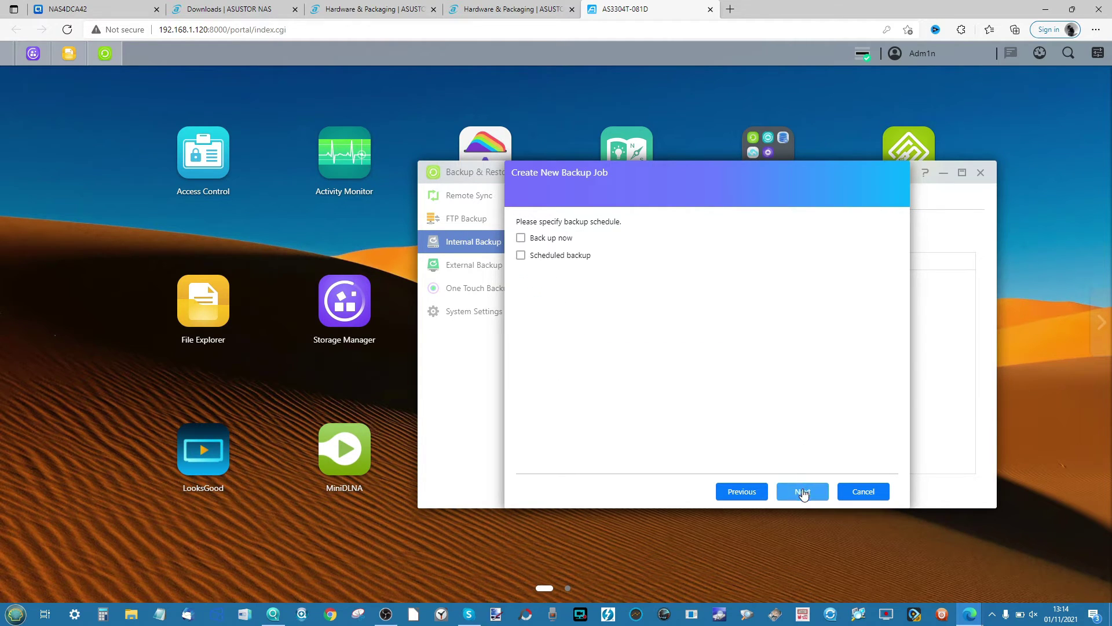
- Schedule the internal backup to run daily at 03:13 AM, and continue to the job options
{"action": "left_click", "coordinate": [560, 255]}
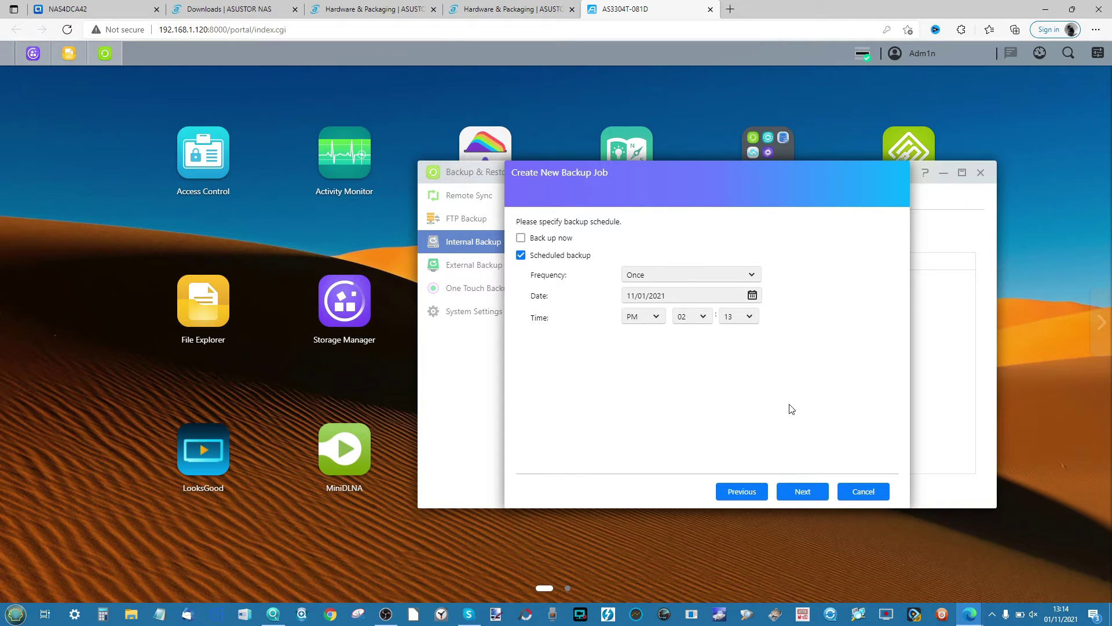
{"action": "left_click", "coordinate": [692, 275]}
{"action": "left_click", "coordinate": [679, 313]}
{"action": "left_click", "coordinate": [700, 295]}
{"action": "left_click", "coordinate": [691, 328]}
{"action": "left_click", "coordinate": [652, 297]}
{"action": "left_click", "coordinate": [643, 311]}
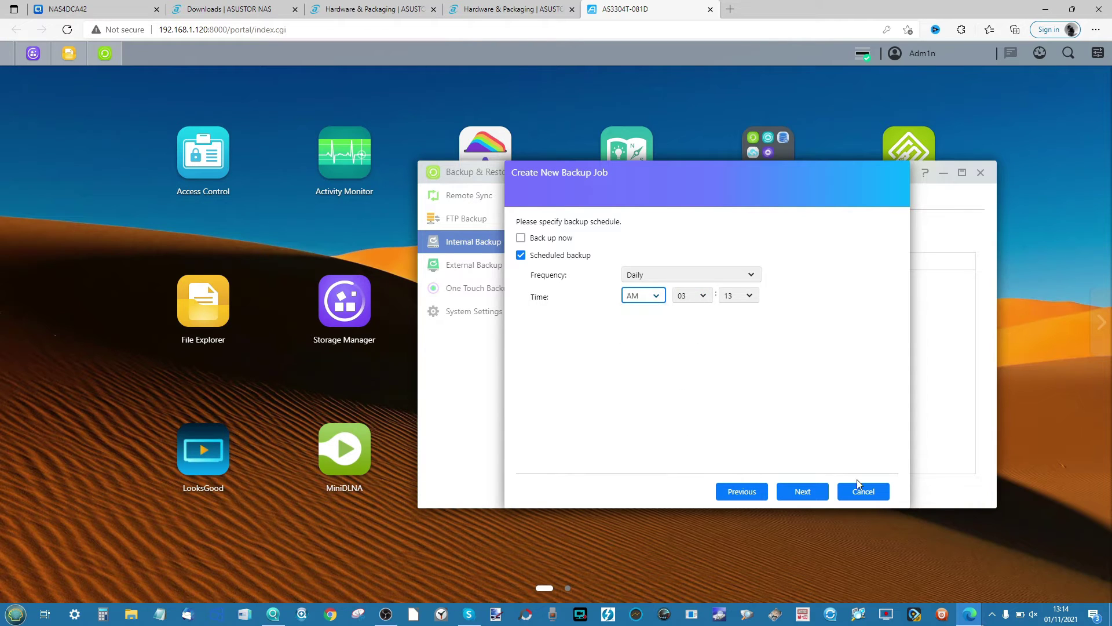
{"action": "left_click", "coordinate": [810, 487]}
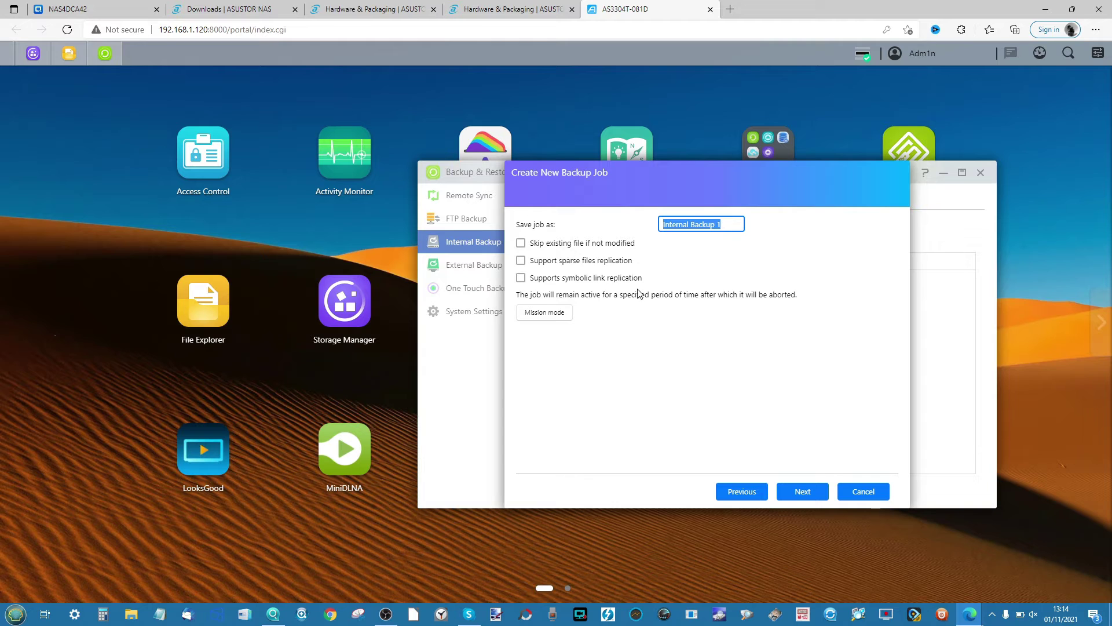
- Check the internal backup's Mission mode without setting a time limit, keep the name Internal Backup 1, and continue to file permission
{"action": "left_click", "coordinate": [570, 312]}
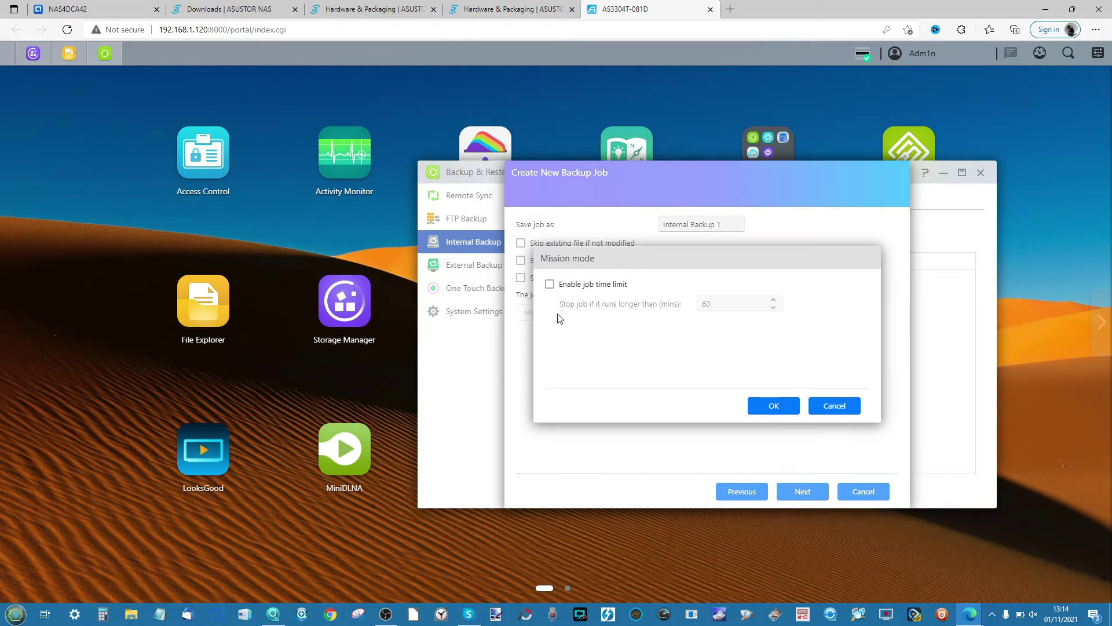
{"action": "left_click", "coordinate": [823, 405]}
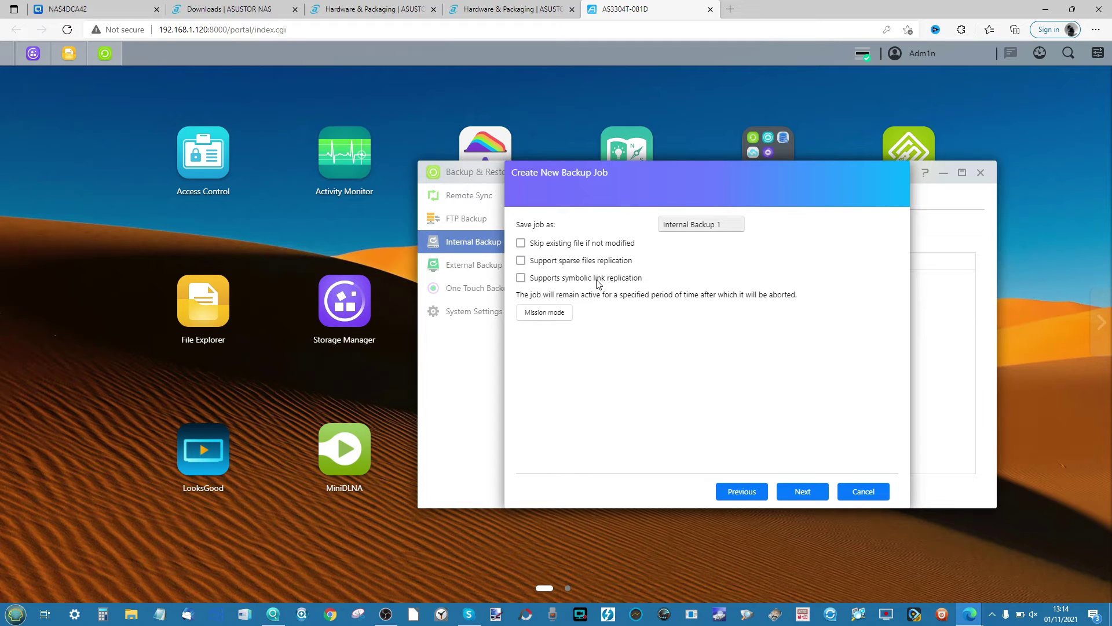
{"action": "left_click", "coordinate": [807, 492]}
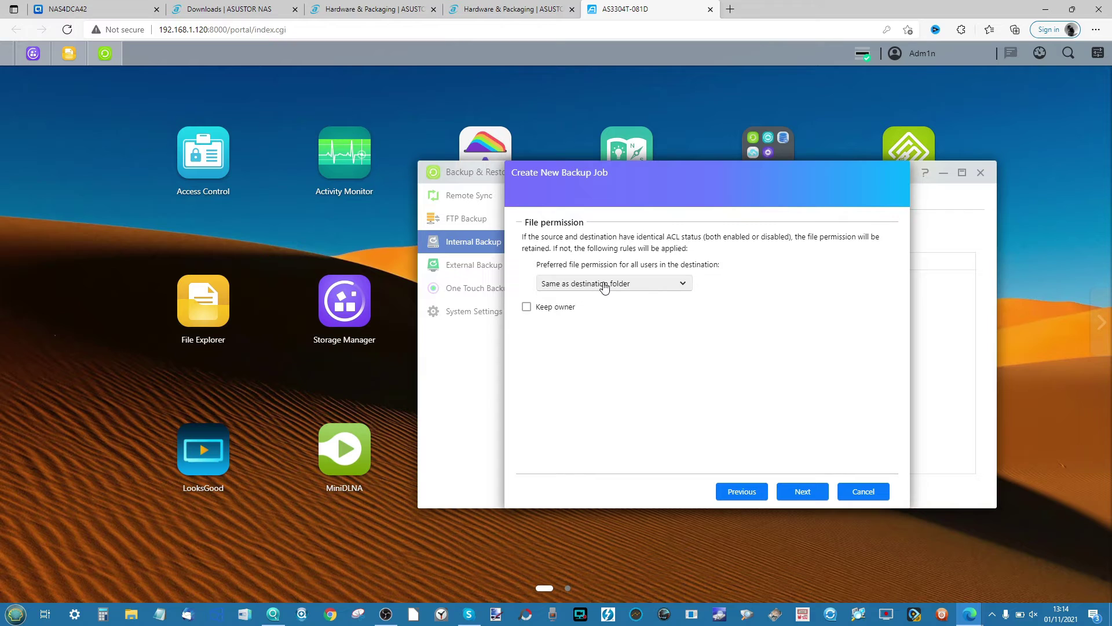
- Review the preferred file permission choices for the destination, keeping Same as destination folder
{"action": "left_click", "coordinate": [604, 287]}
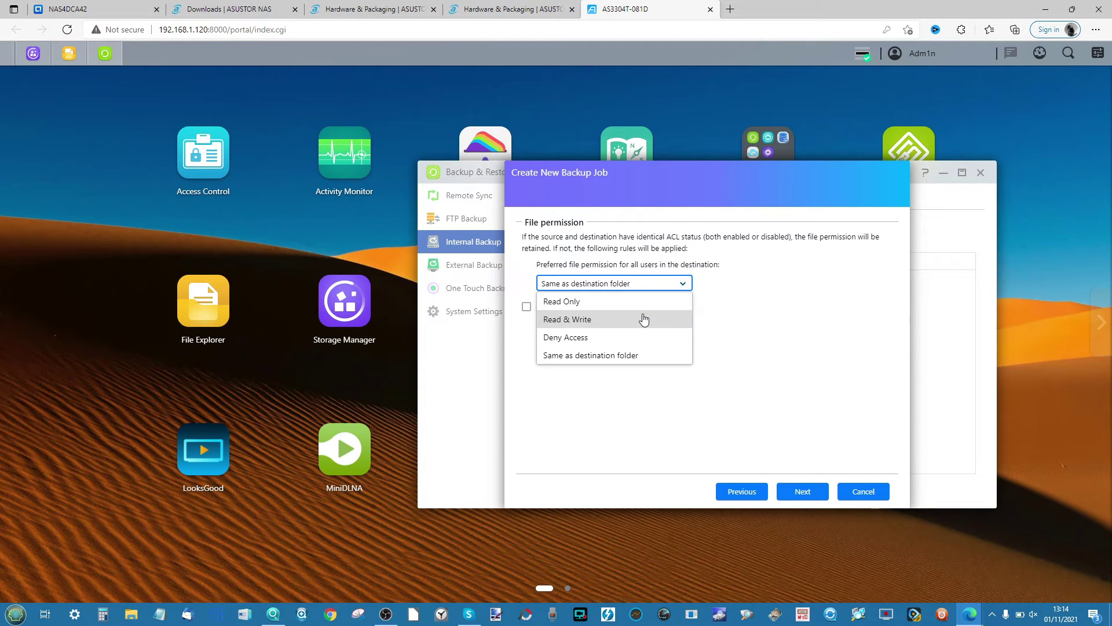
{"action": "left_click", "coordinate": [751, 321]}
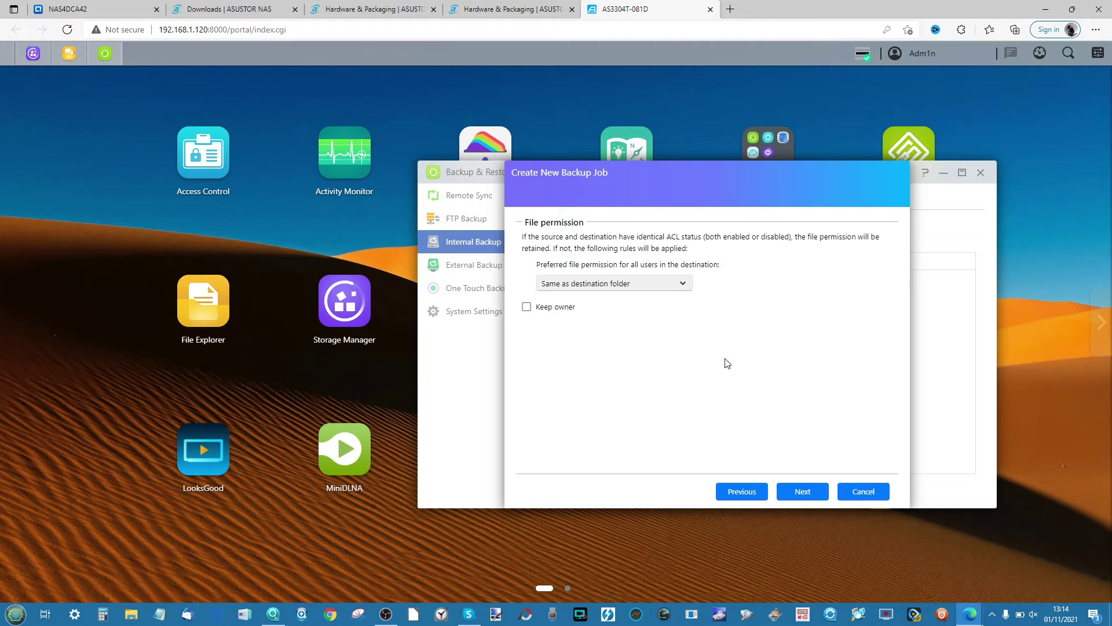
{"action": "left_click", "coordinate": [658, 284]}
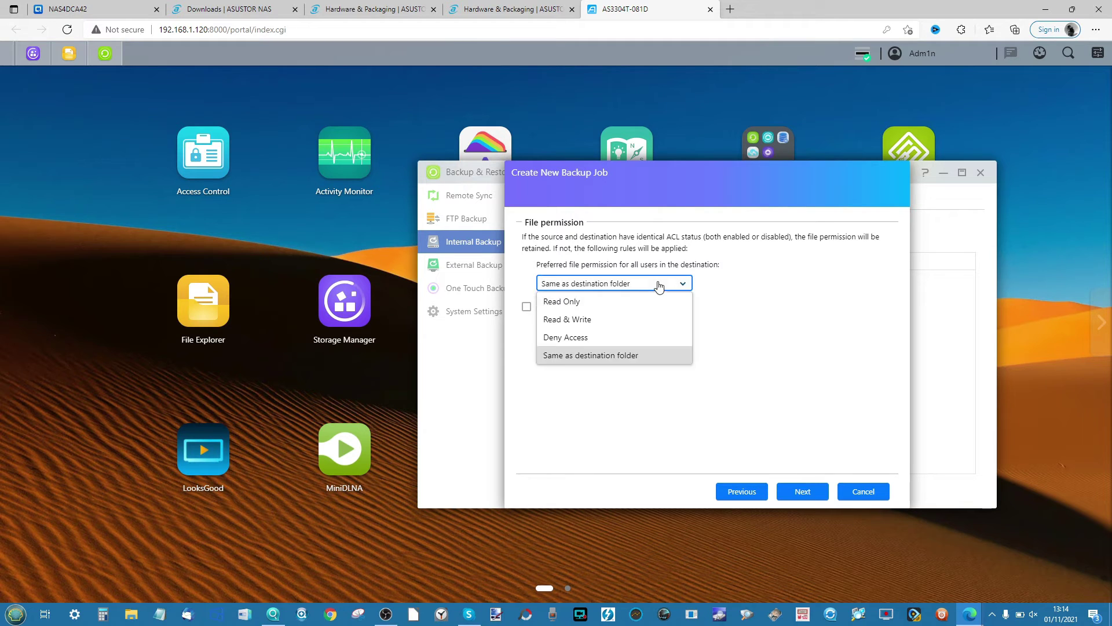
{"action": "left_click", "coordinate": [826, 466]}
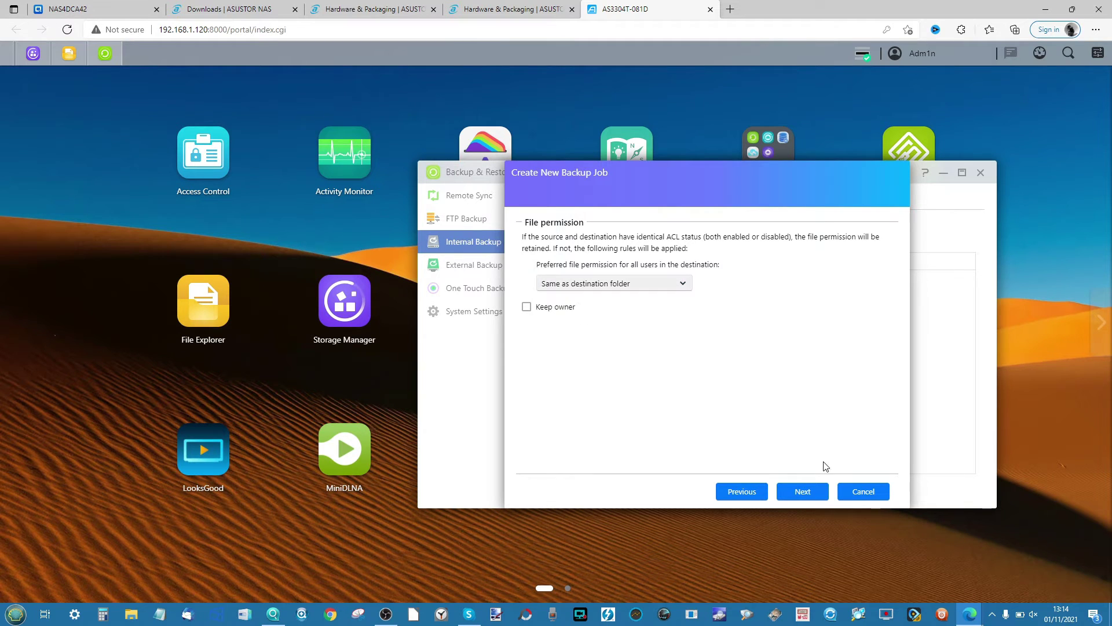
- Leave Keep owner off and finish creating the Internal Backup 1 job
{"action": "left_click", "coordinate": [807, 498]}
{"action": "left_click", "coordinate": [800, 498]}
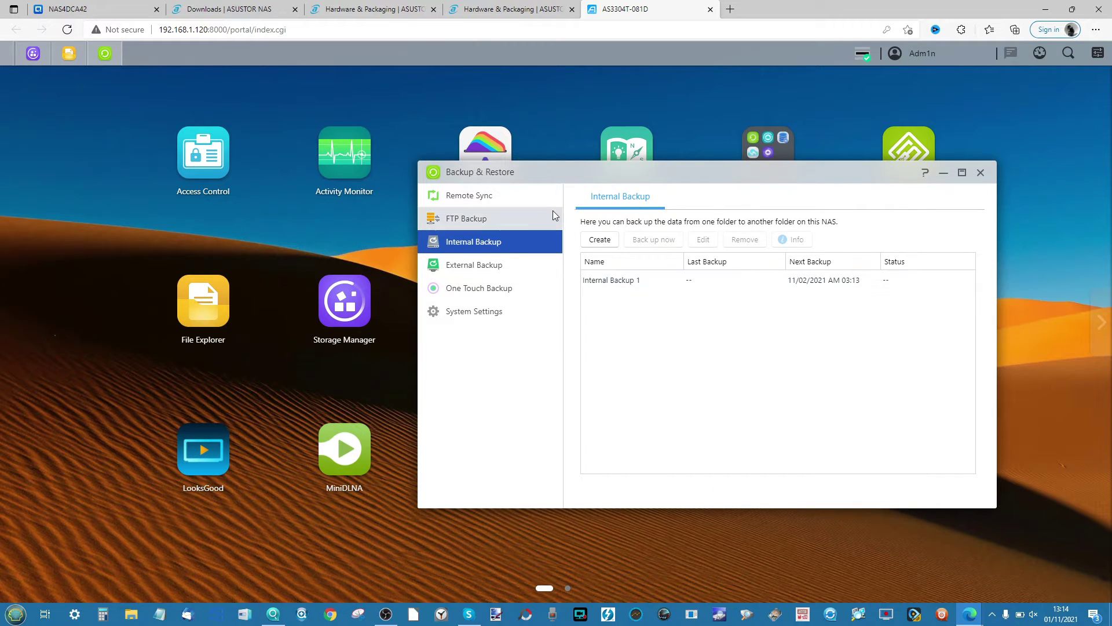
- Start a new External Backup job from the NAS to the external device USB2, always using that device for the job
{"action": "left_click", "coordinate": [503, 269]}
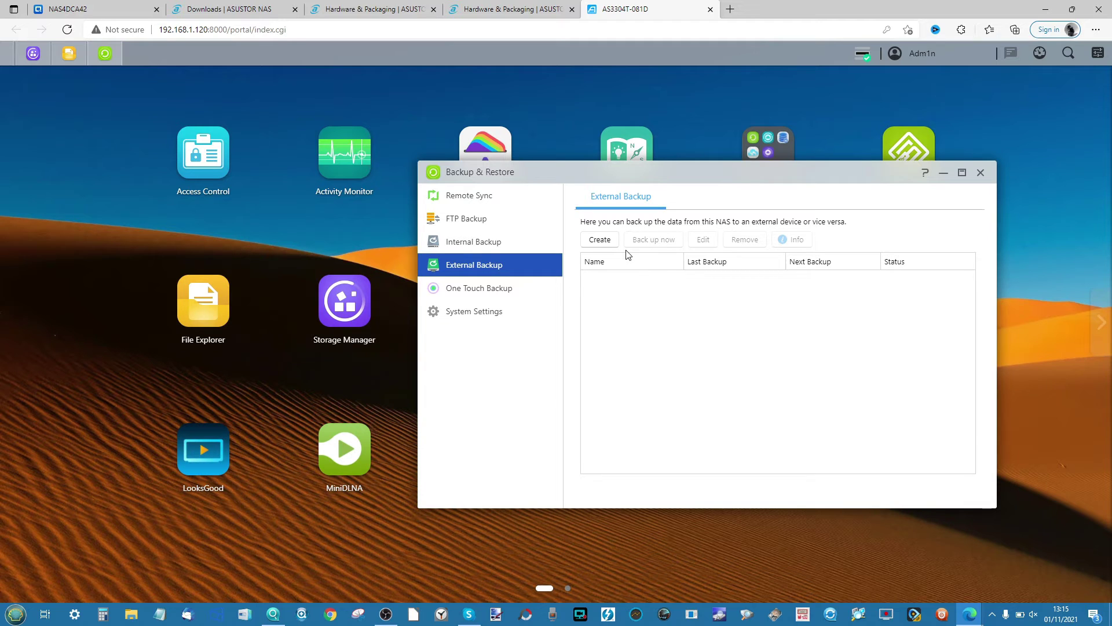
{"action": "left_click", "coordinate": [597, 242]}
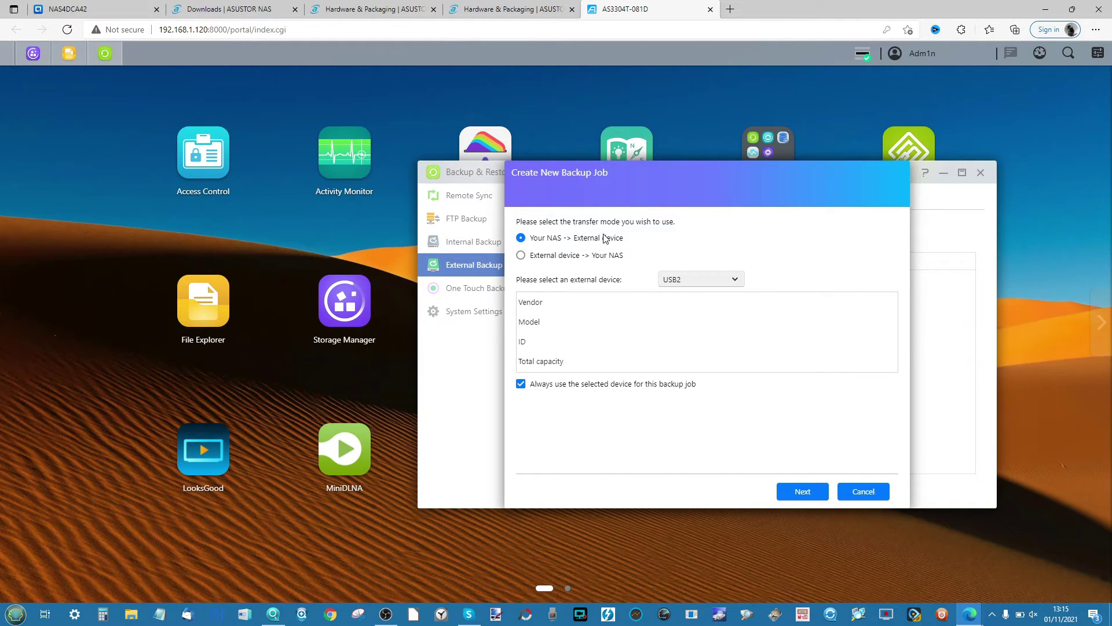
{"action": "left_click", "coordinate": [691, 282]}
{"action": "left_click", "coordinate": [691, 290]}
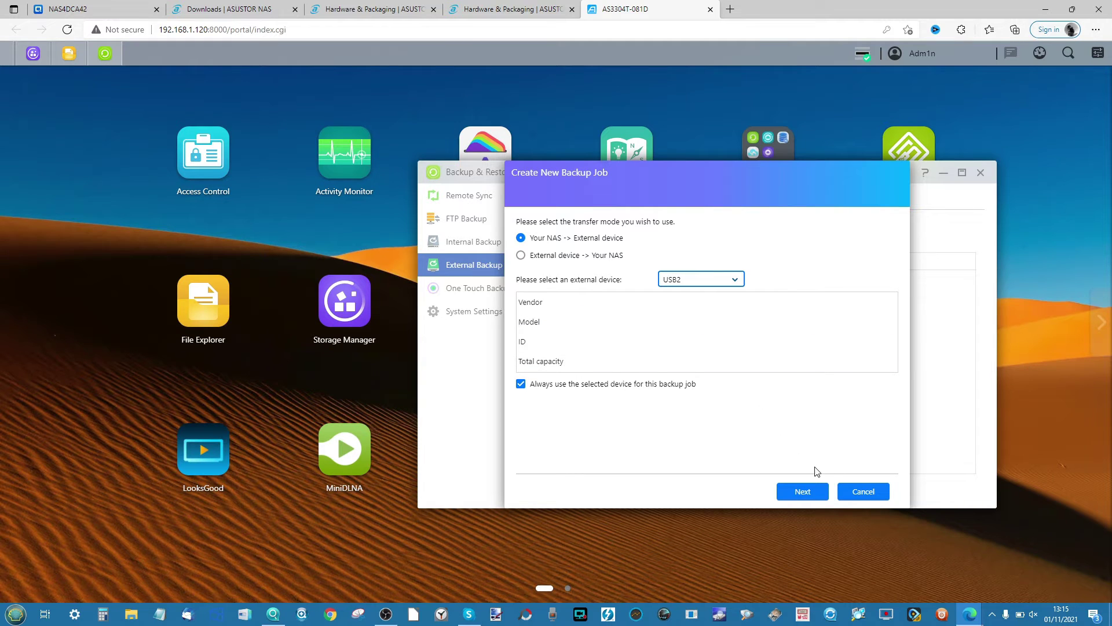
{"action": "left_click", "coordinate": [818, 490]}
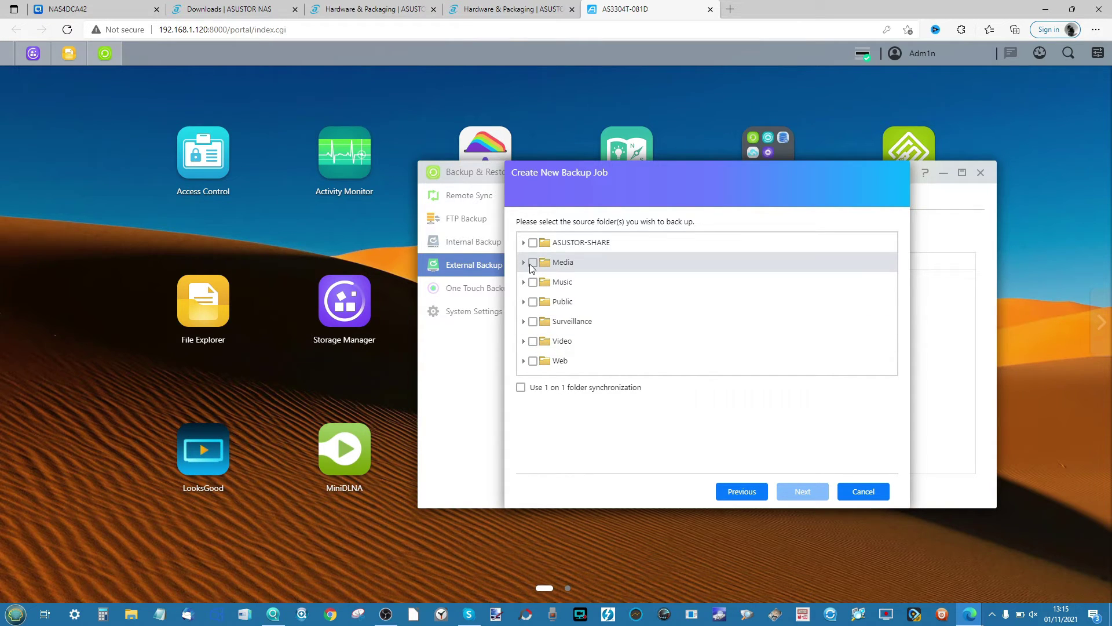
- Choose Media as the external backup's source folder and USB2-4 as its destination
{"action": "left_click", "coordinate": [533, 263]}
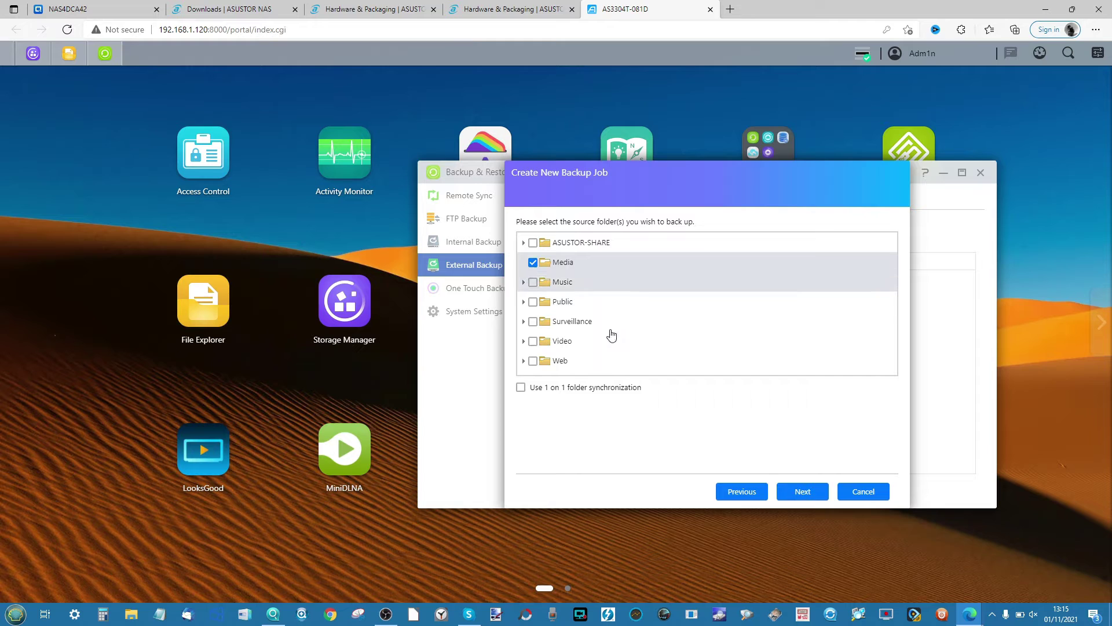
{"action": "left_click", "coordinate": [802, 490]}
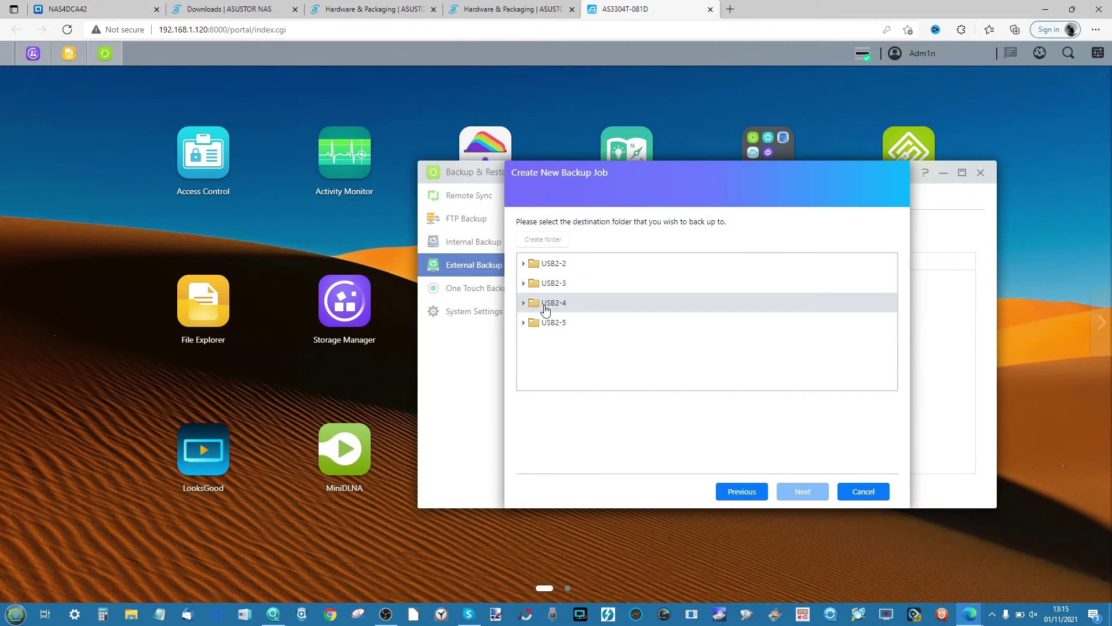
{"action": "double_click", "coordinate": [553, 303]}
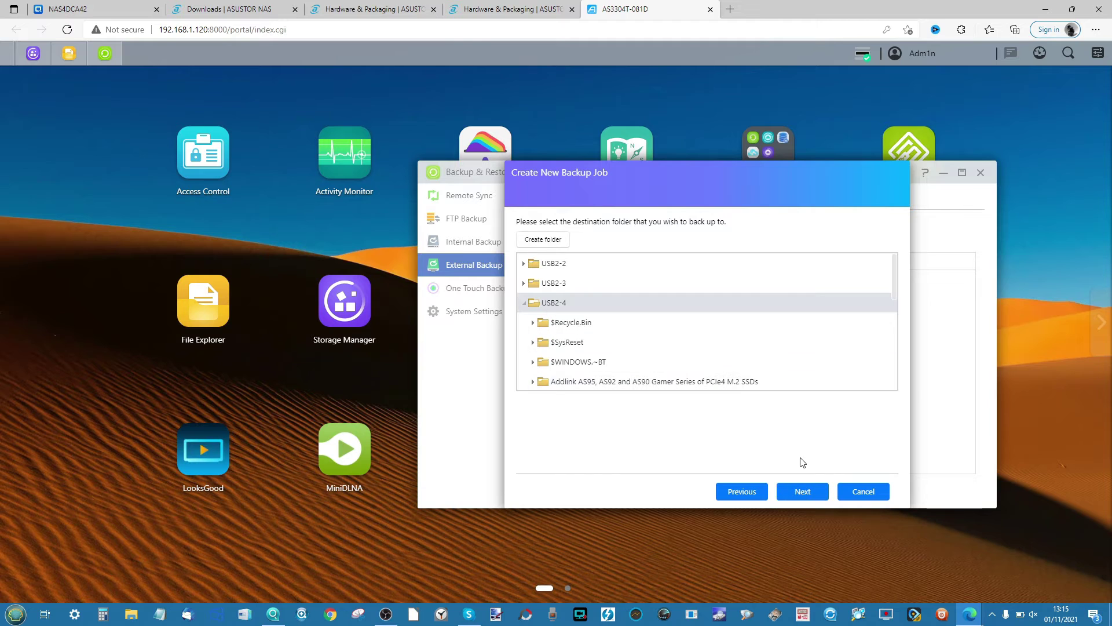
{"action": "left_click", "coordinate": [798, 489]}
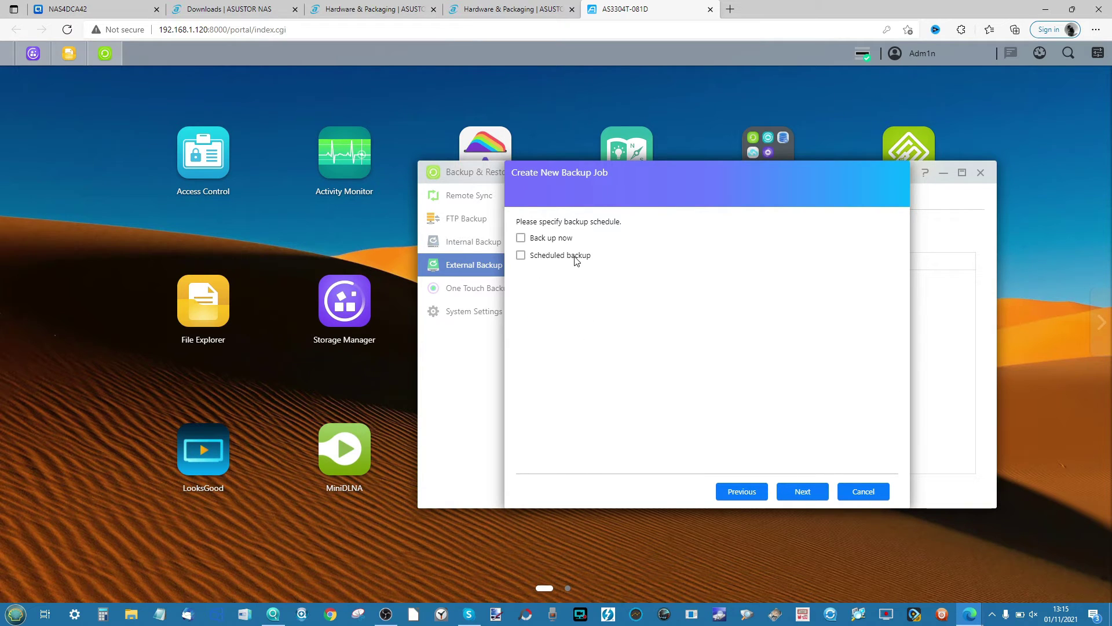
- Enable a scheduled backup for the external job and set its start time to 04:15 AM
{"action": "left_click", "coordinate": [575, 257]}
{"action": "left_click", "coordinate": [693, 317]}
{"action": "left_click", "coordinate": [695, 370]}
{"action": "left_click", "coordinate": [650, 317]}
{"action": "left_click", "coordinate": [639, 331]}
{"action": "left_click", "coordinate": [650, 297]}
{"action": "left_click", "coordinate": [665, 275]}
{"action": "left_click", "coordinate": [637, 310]}
- Keep the job name ExternalBackup1 with no additional replication options and finish creating the external backup job
{"action": "left_click", "coordinate": [801, 493]}
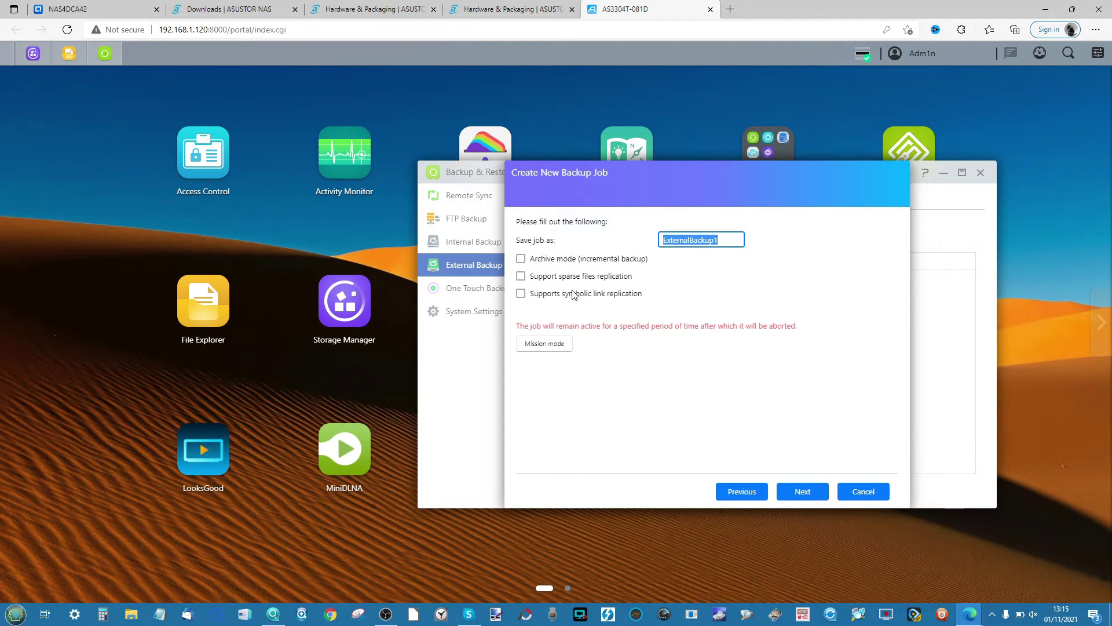
{"action": "left_click", "coordinate": [805, 488]}
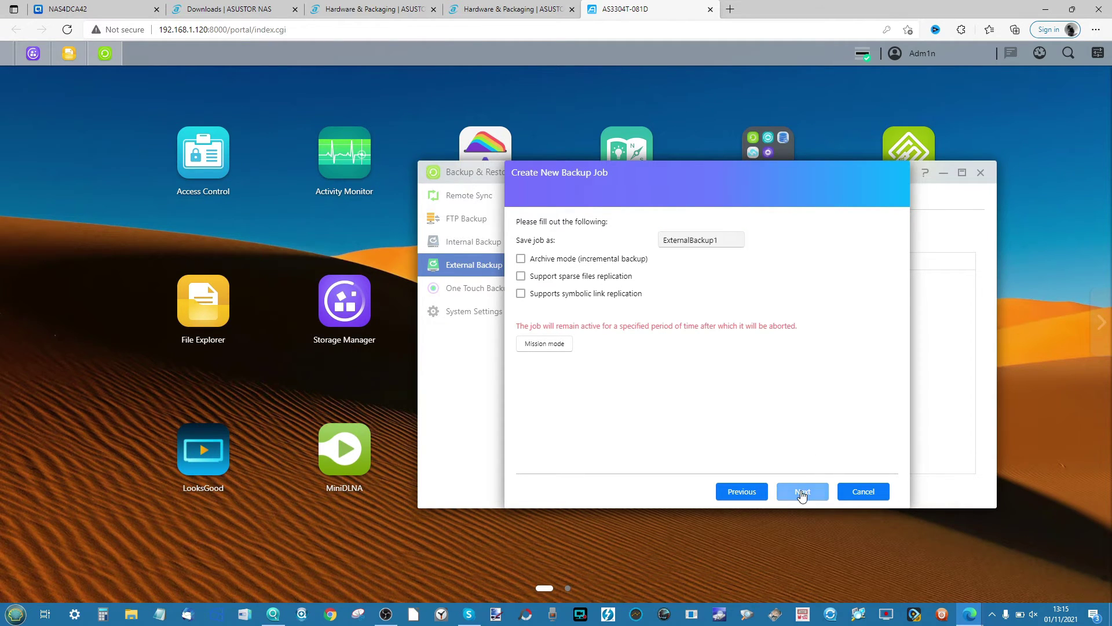
{"action": "left_click", "coordinate": [795, 493]}
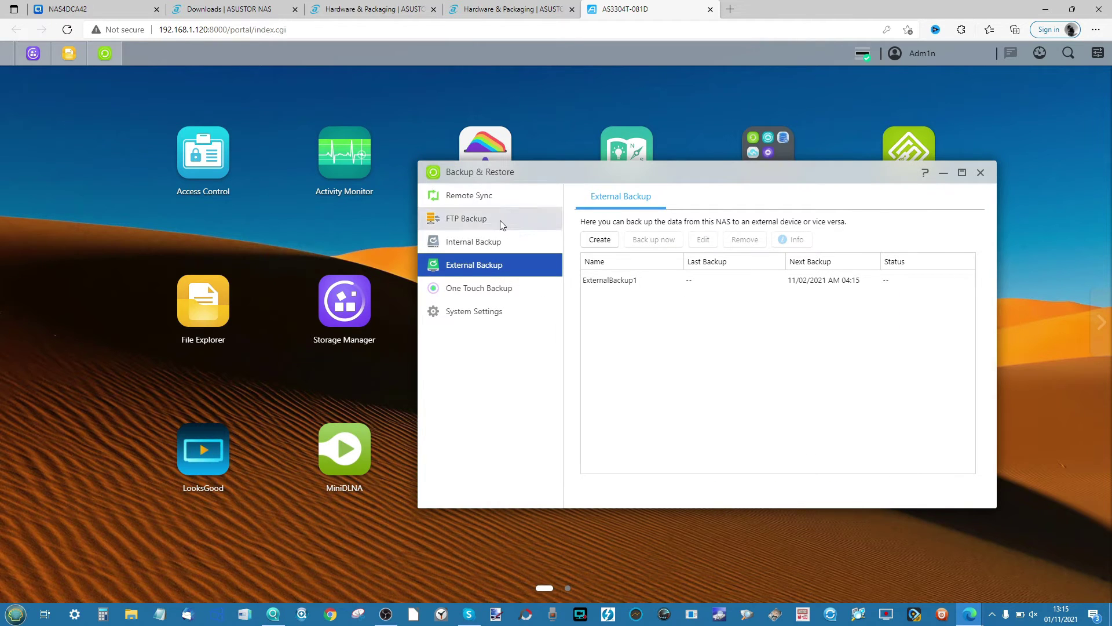
- Review the scheduled jobs under Remote Sync, Internal Backup and External Backup
{"action": "left_click", "coordinate": [508, 200]}
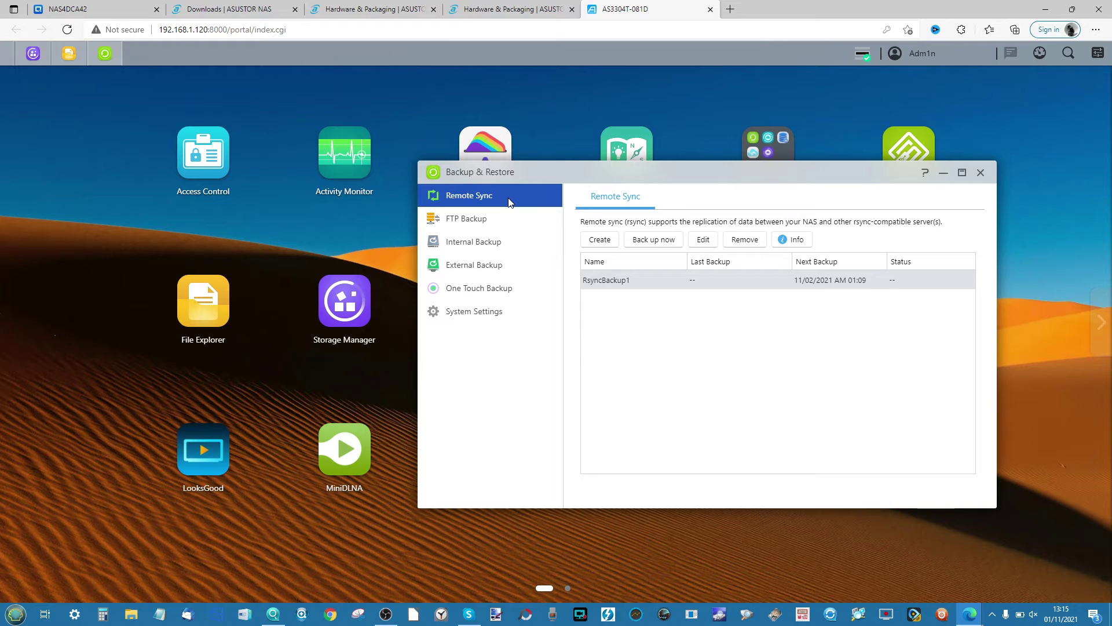
{"action": "left_click", "coordinate": [516, 250]}
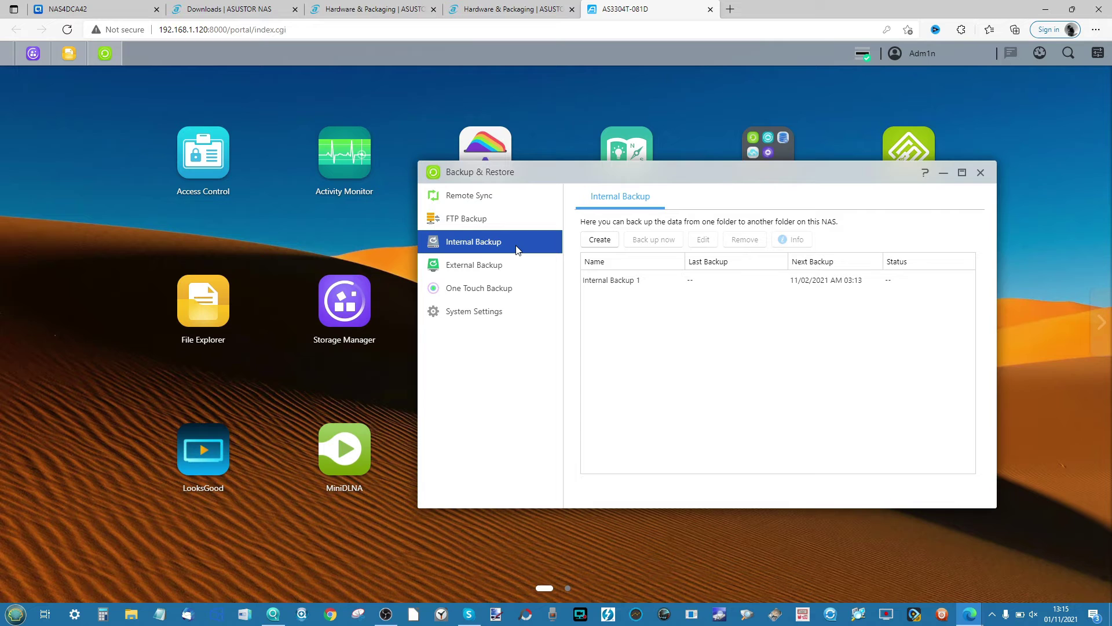
{"action": "left_click", "coordinate": [501, 268]}
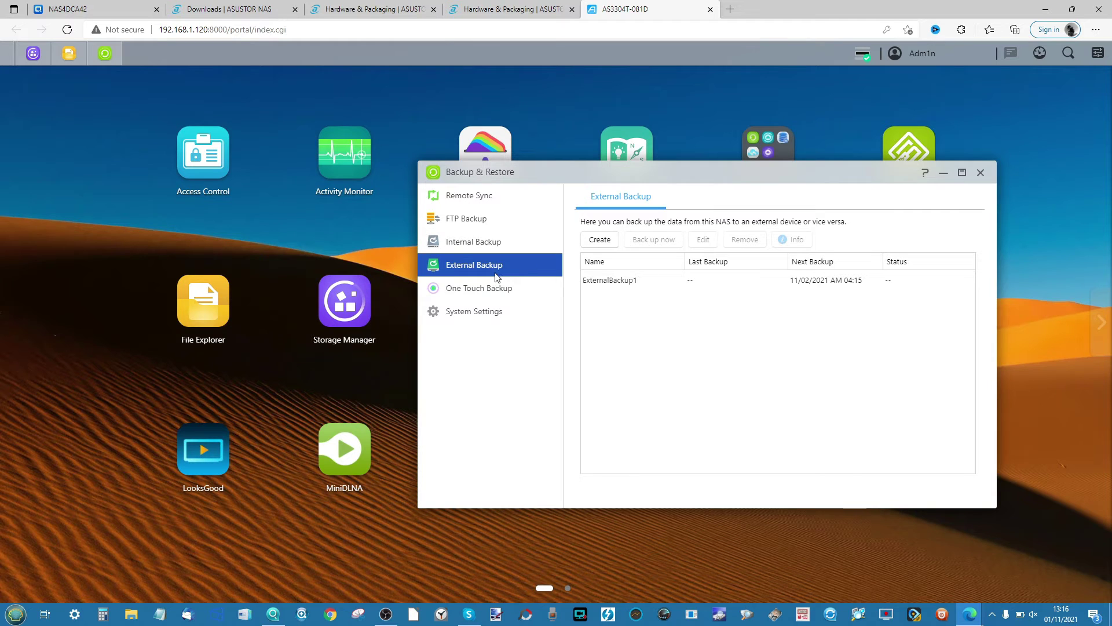
- Configure One Touch Backup to transfer from USB device to NAS using the Copy method into the /Web folder, and apply it
{"action": "left_click", "coordinate": [478, 292]}
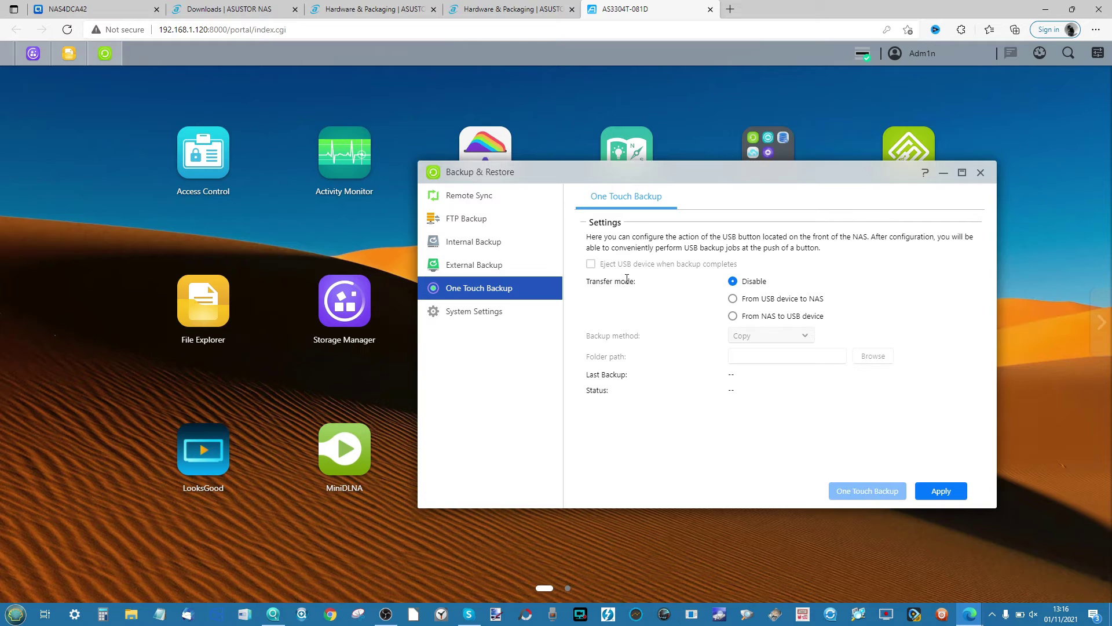
{"action": "left_click", "coordinate": [734, 299]}
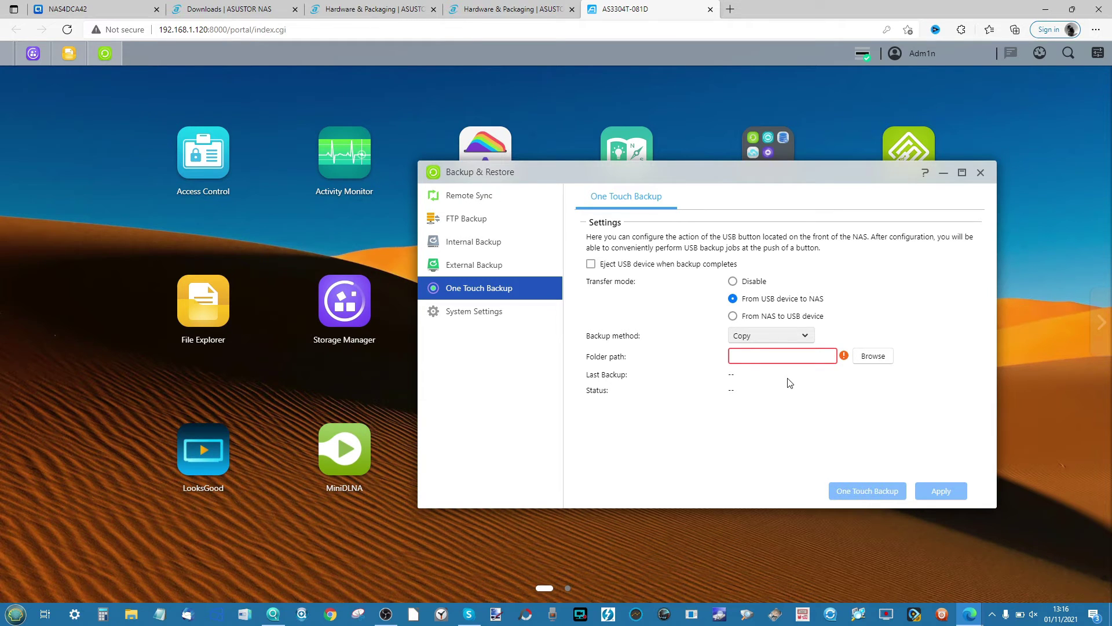
{"action": "left_click", "coordinate": [877, 359]}
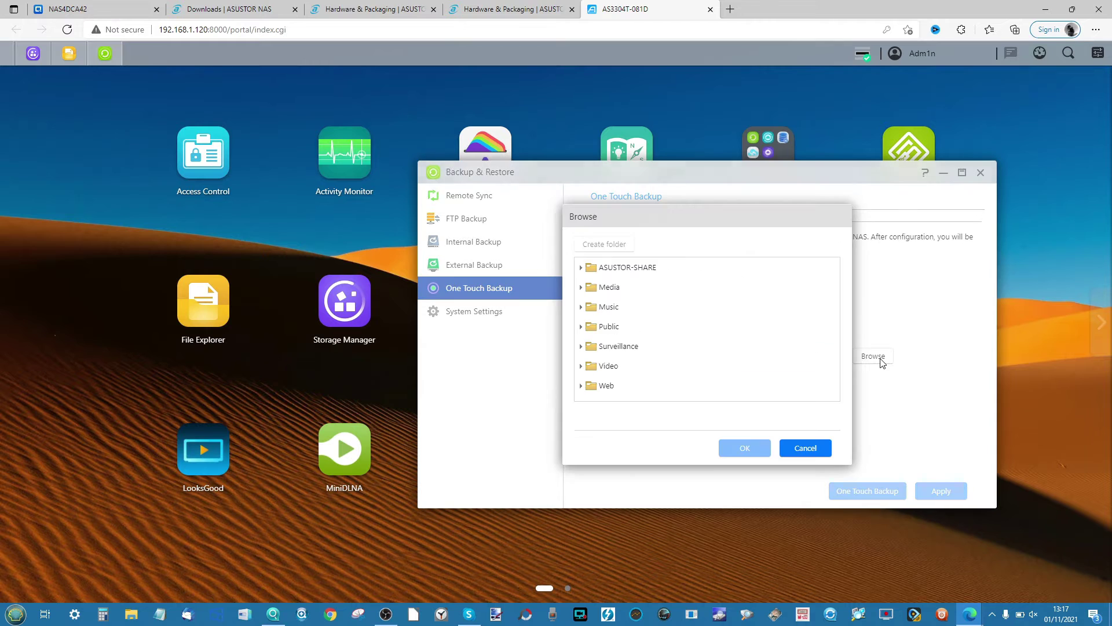
{"action": "left_click", "coordinate": [613, 385]}
{"action": "left_click", "coordinate": [744, 448]}
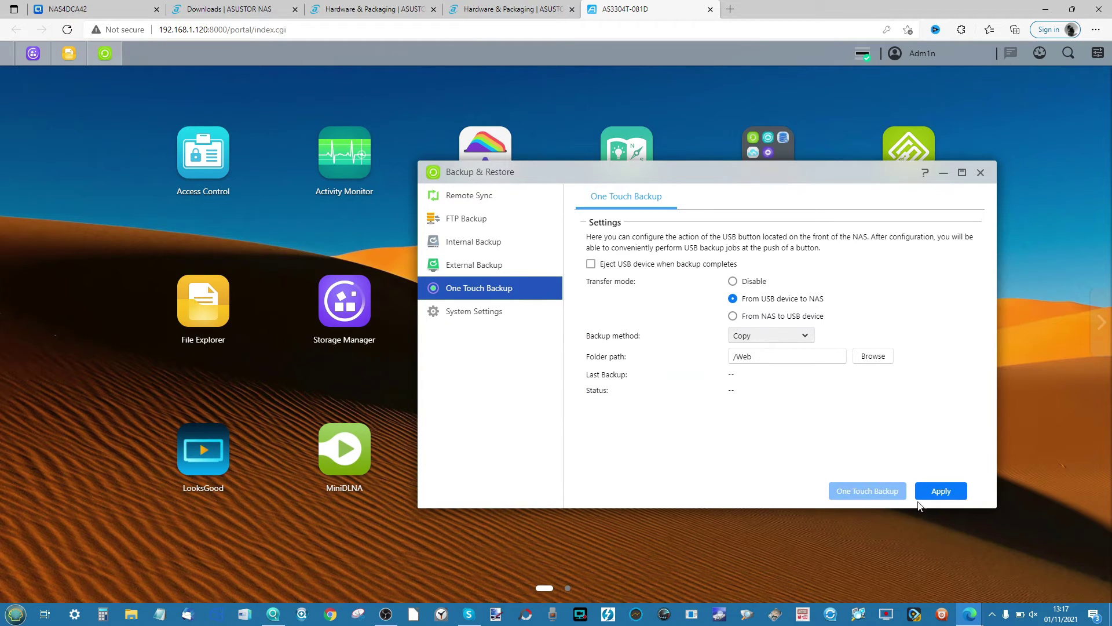
{"action": "left_click", "coordinate": [940, 492]}
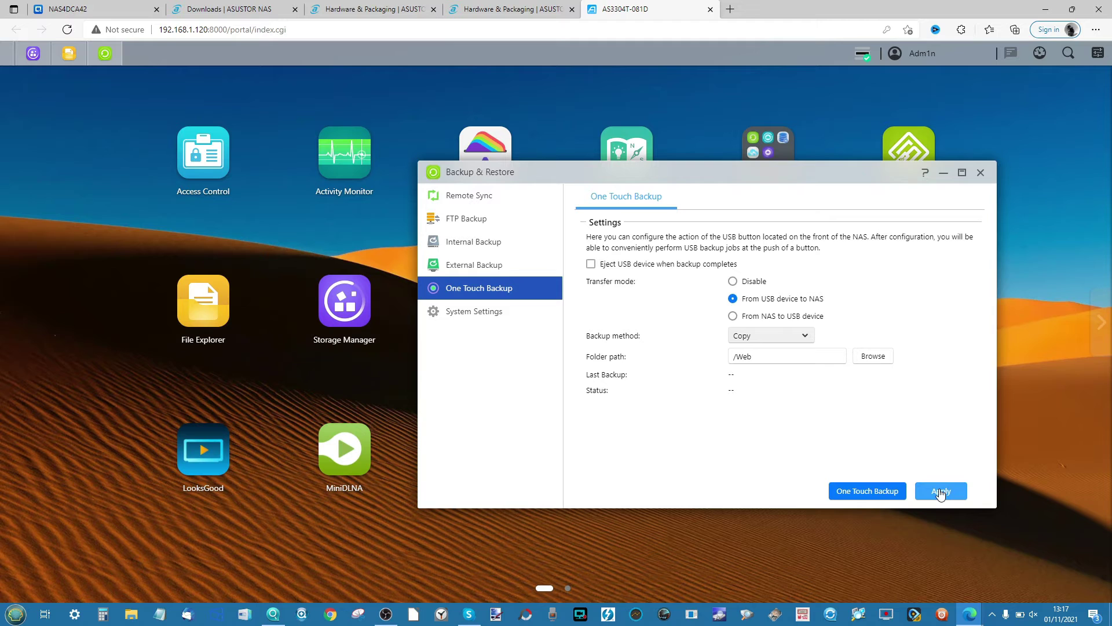
- Run the One Touch Backup and examine its status, also checking the External Backup job list
{"action": "left_click", "coordinate": [866, 490]}
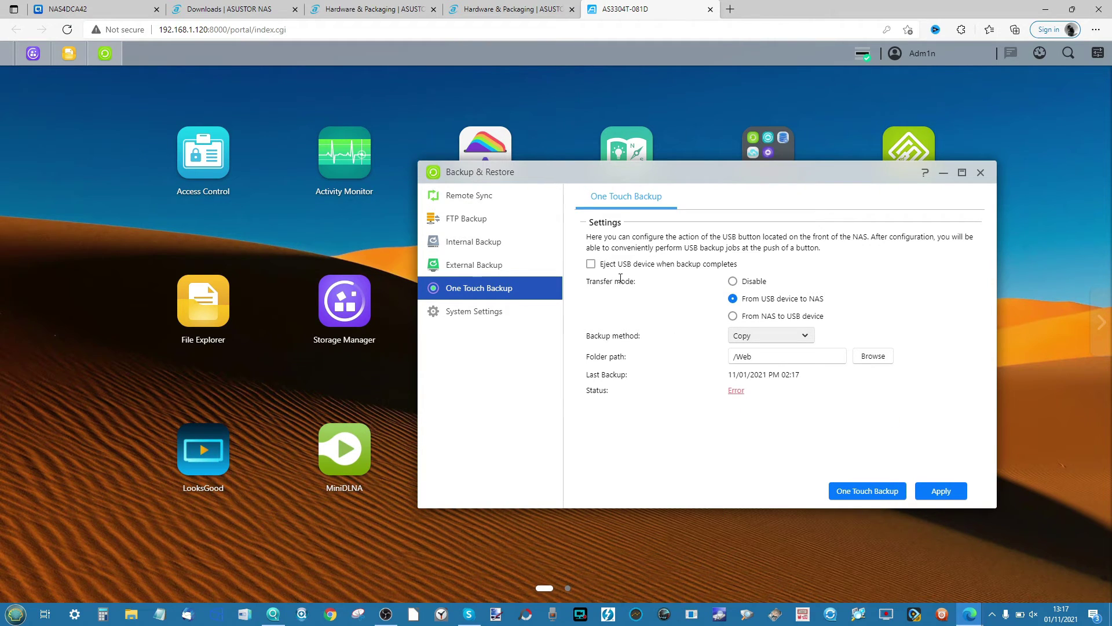
{"action": "mouse_move", "coordinate": [735, 394]}
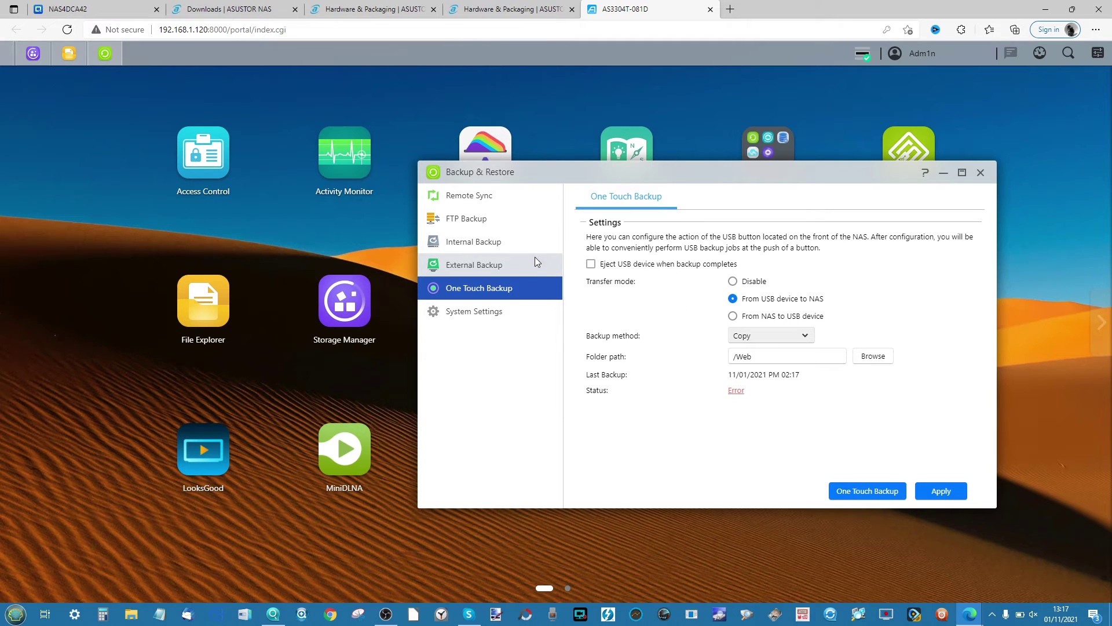
{"action": "left_click", "coordinate": [520, 260]}
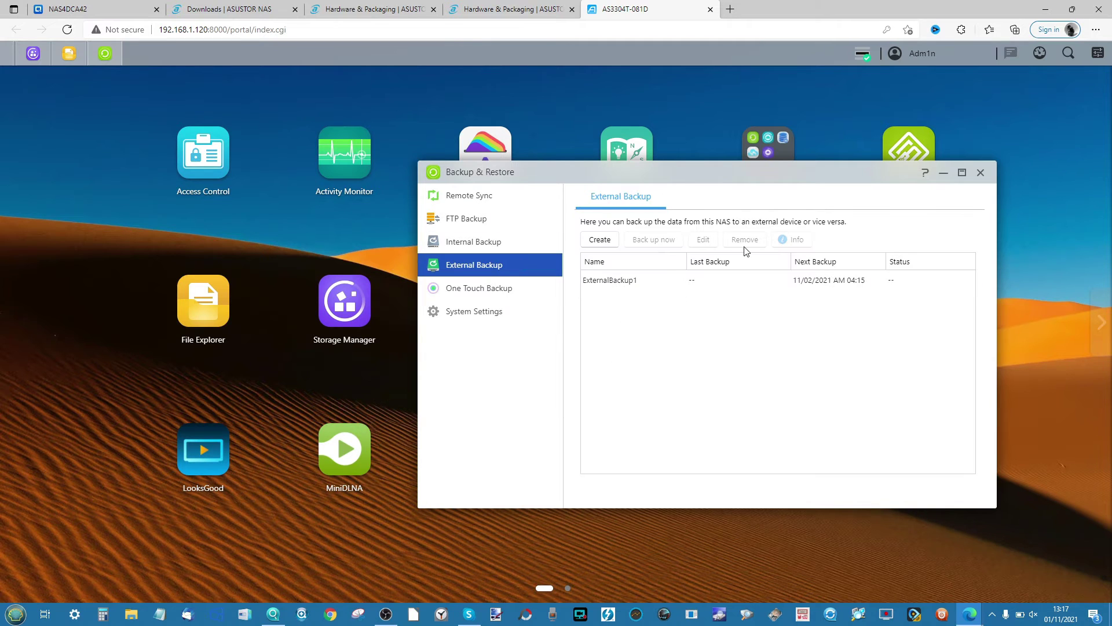
{"action": "left_click", "coordinate": [479, 289]}
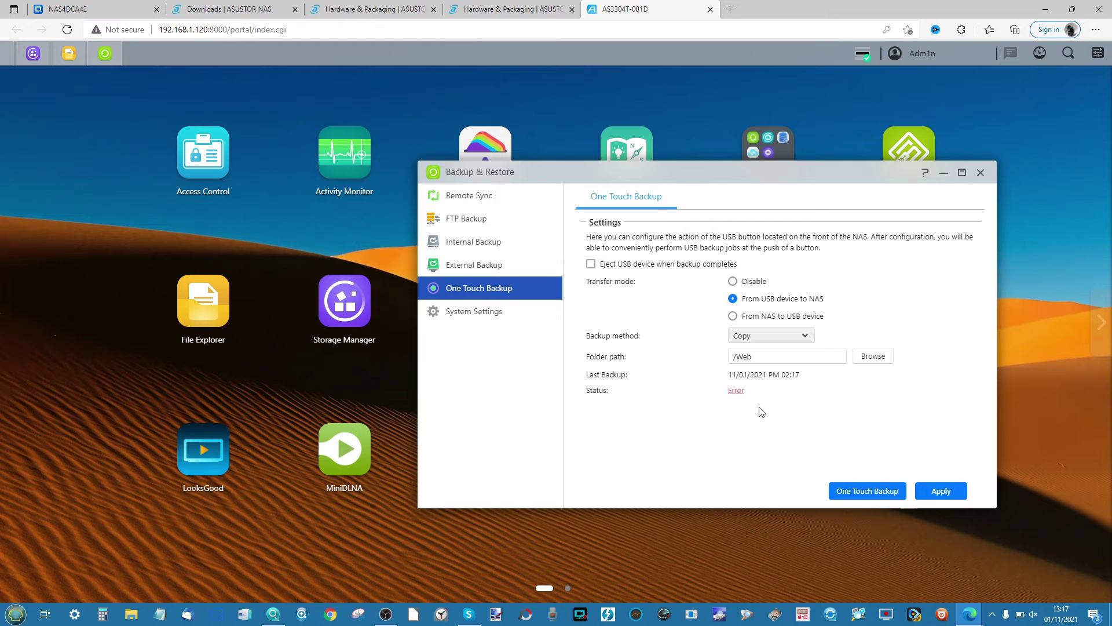
- Check the export and import options for system settings, and close Backup & Restore
{"action": "left_click", "coordinate": [488, 311]}
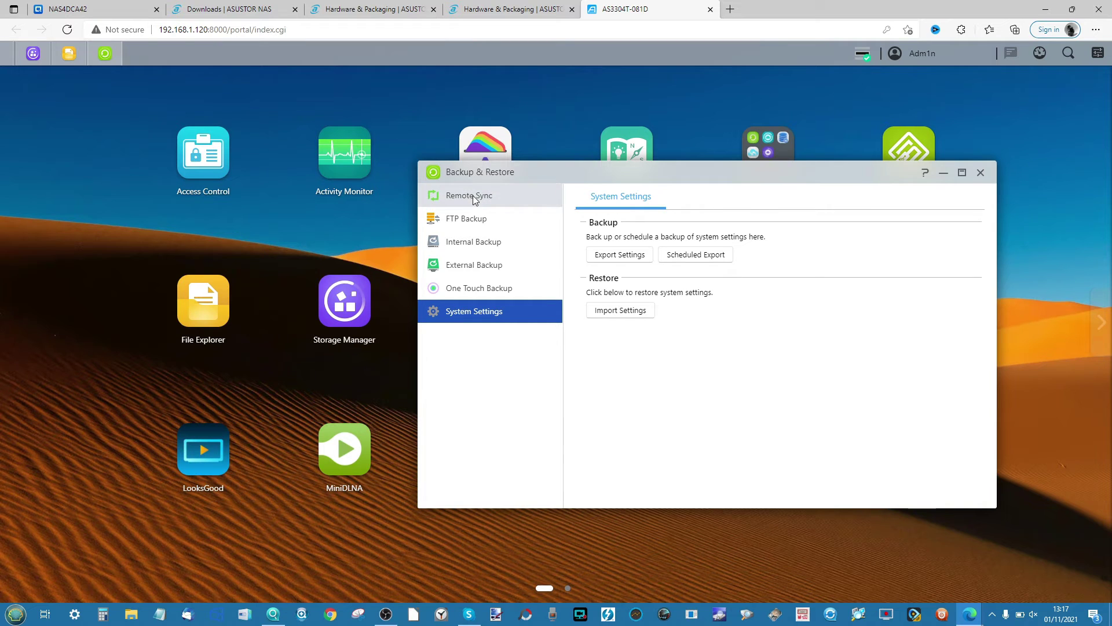
{"action": "left_click", "coordinate": [943, 172]}
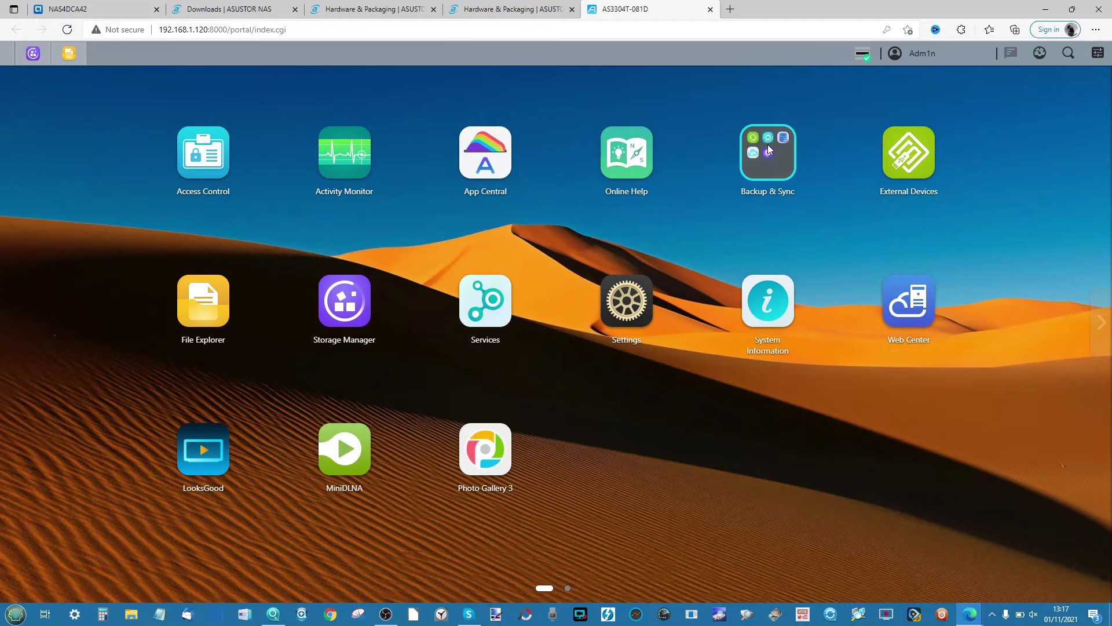
- Open Cloud Backup Center and start a new backup job to review the supported cloud services
{"action": "left_click", "coordinate": [768, 145]}
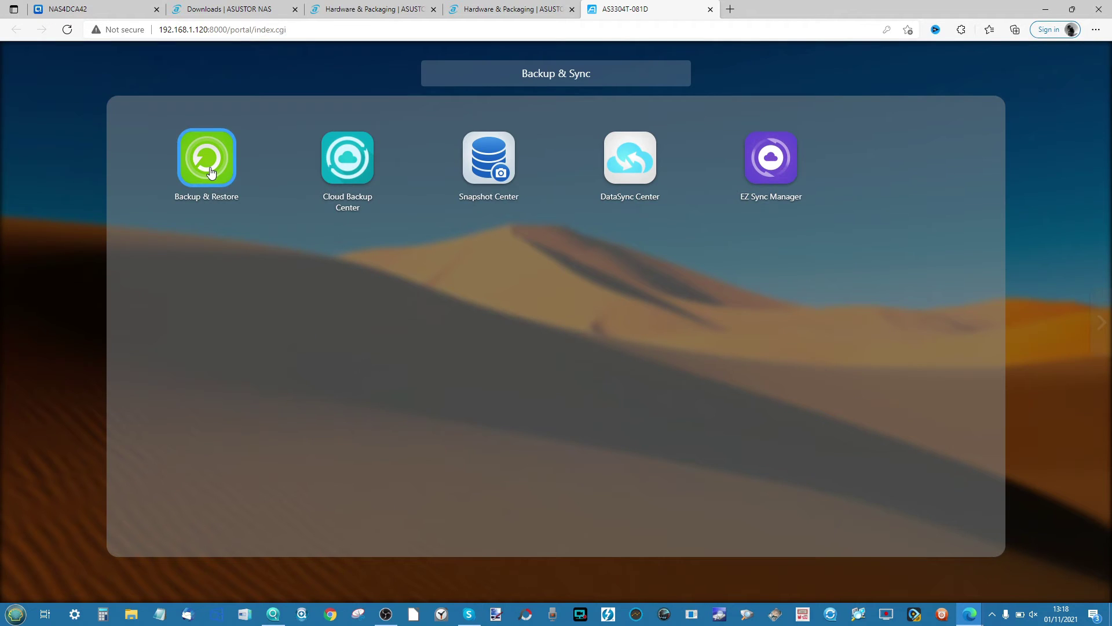
{"action": "left_click", "coordinate": [372, 149]}
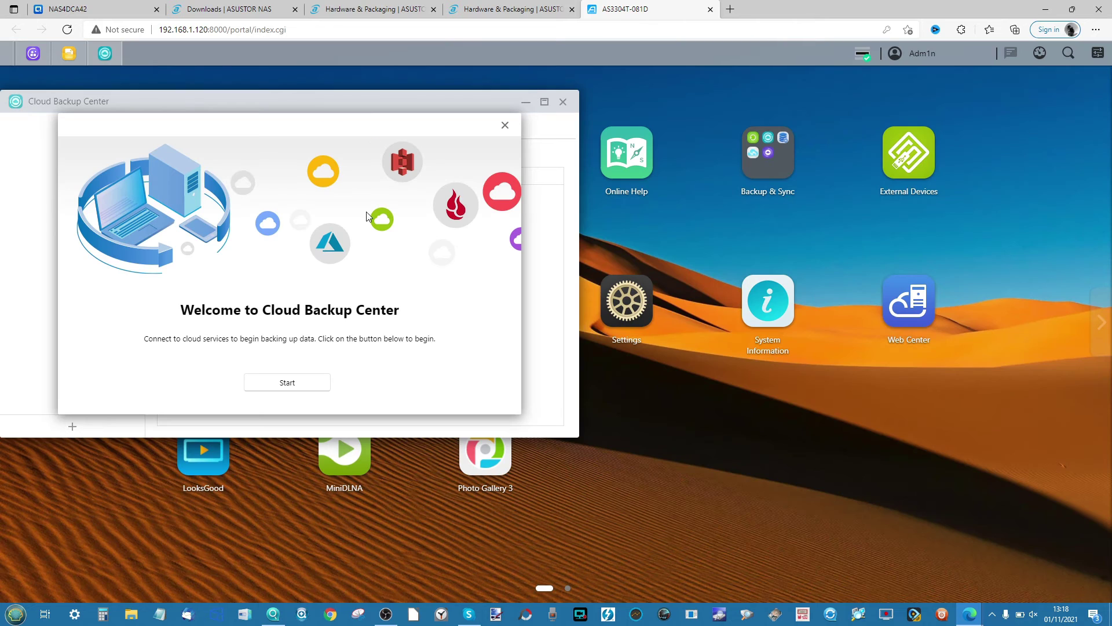
{"action": "left_click", "coordinate": [293, 379]}
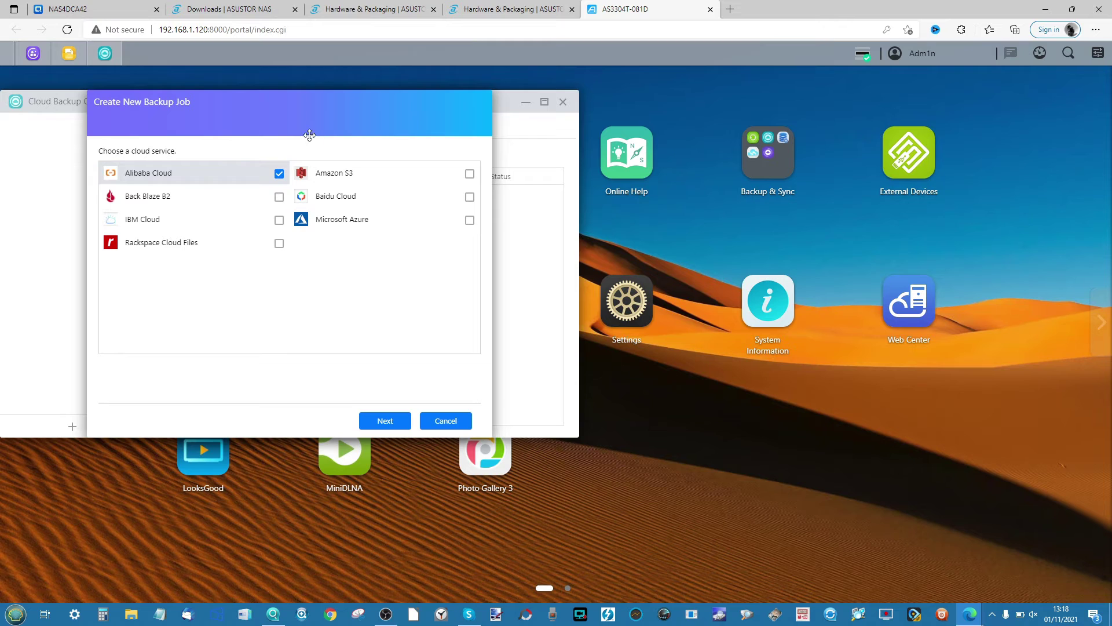
{"action": "left_click_drag", "start_coordinate": [325, 106], "coordinate": [534, 146]}
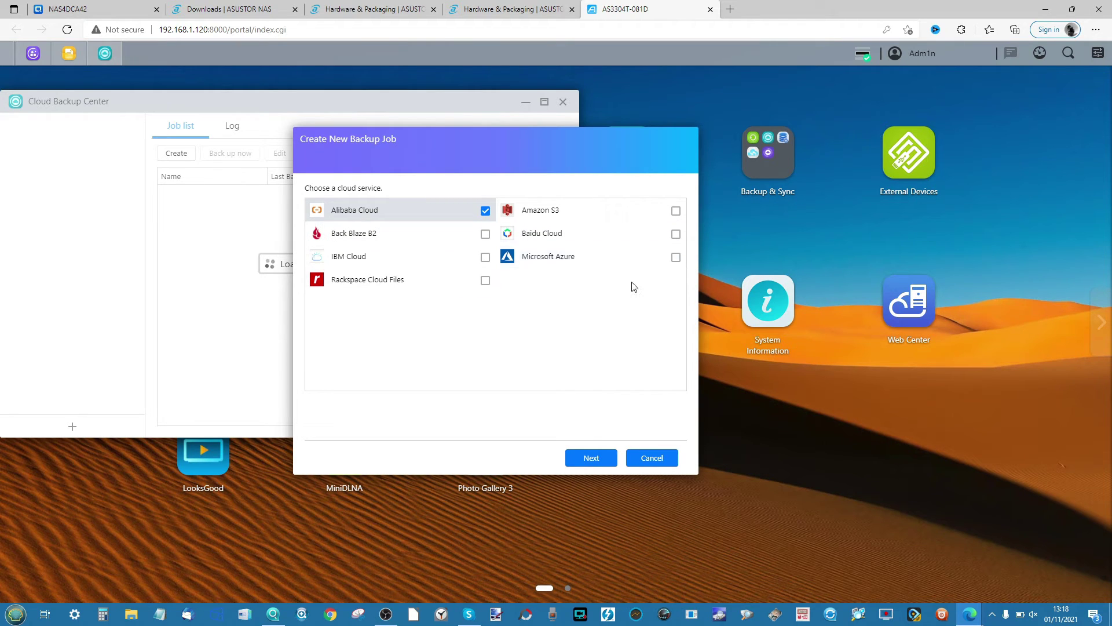
- Check the storage account settings required for a Microsoft Azure backup job, and exit the wizard without creating a job
{"action": "left_click", "coordinate": [676, 257]}
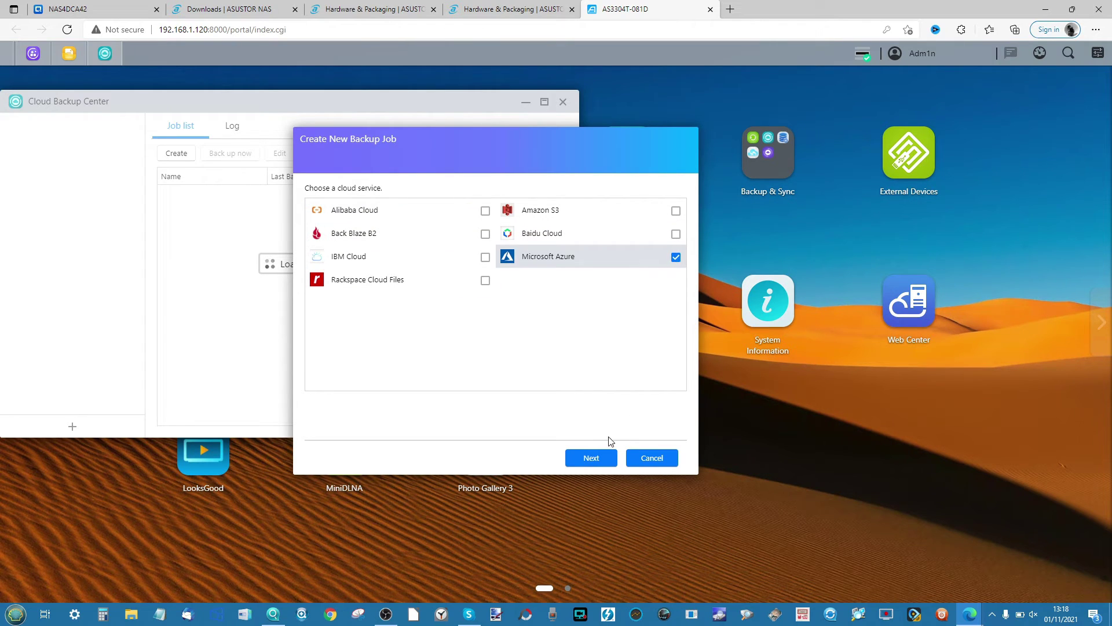
{"action": "left_click", "coordinate": [602, 455]}
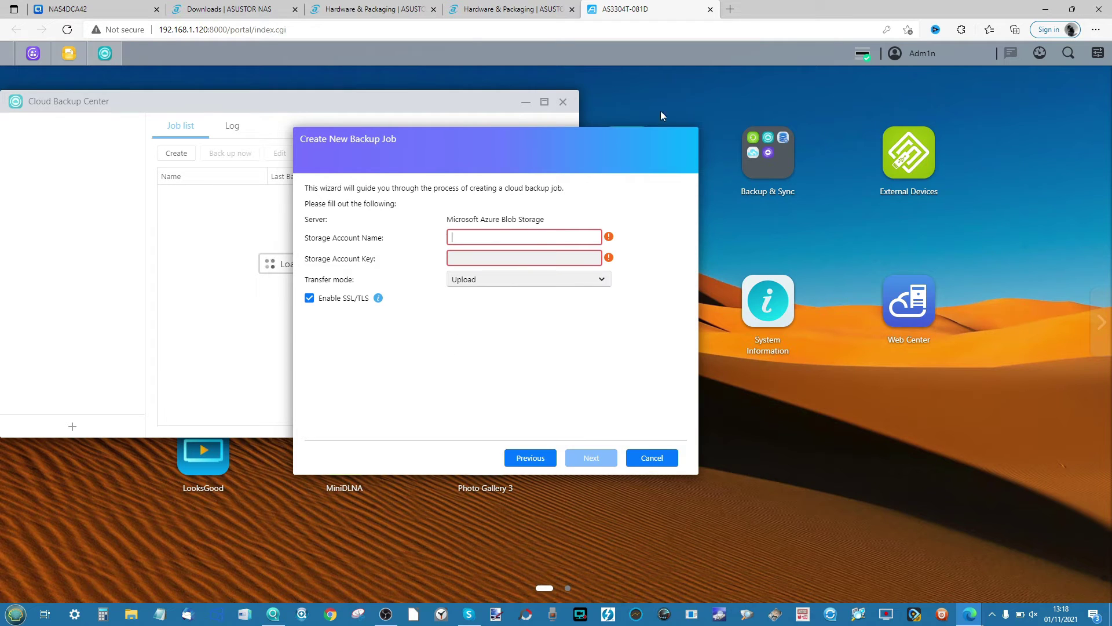
{"action": "left_click", "coordinate": [531, 458]}
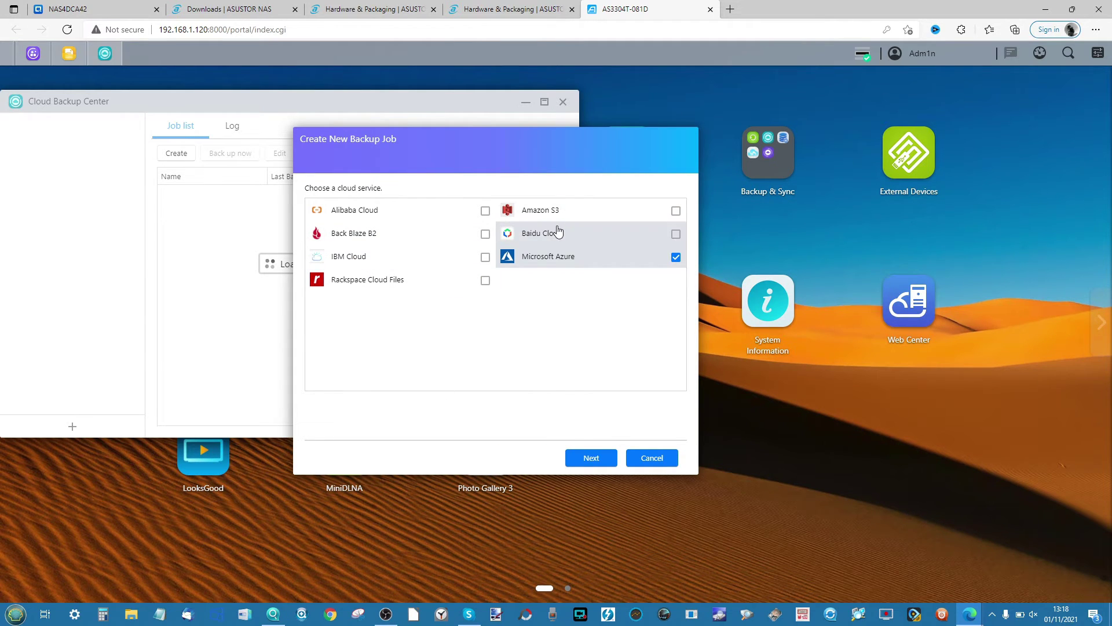
{"action": "left_click", "coordinate": [652, 457]}
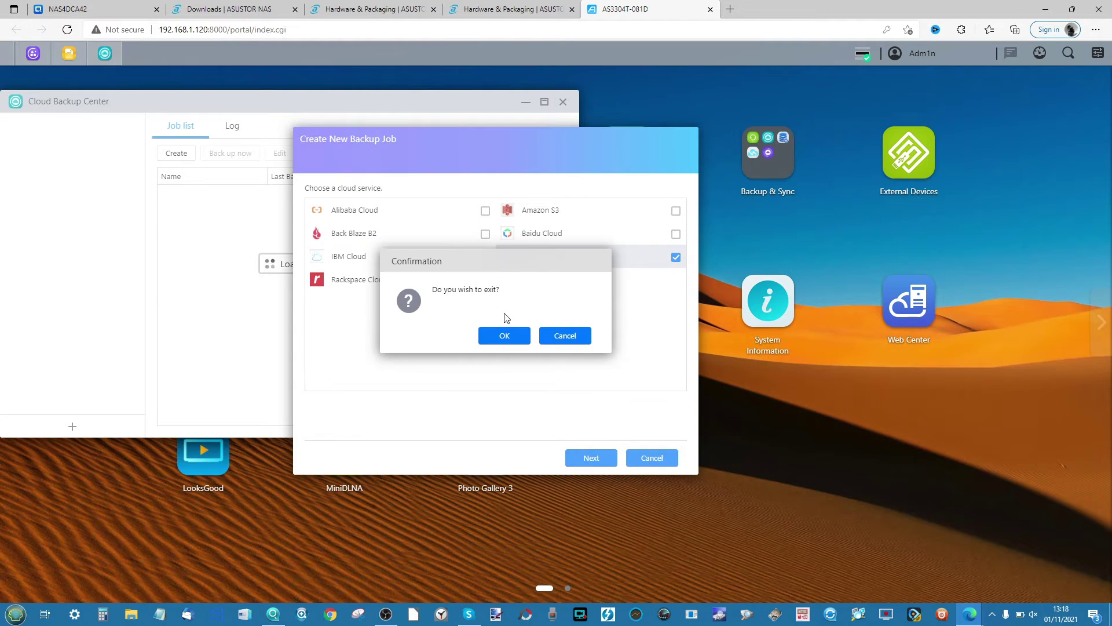
{"action": "left_click", "coordinate": [502, 338]}
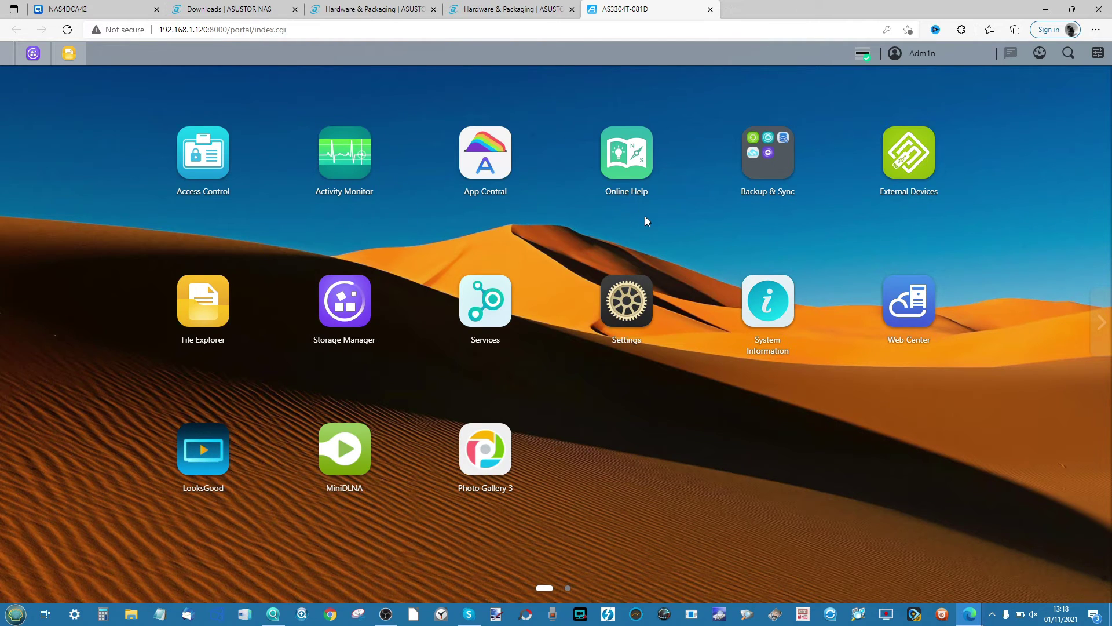
- Open DataSync Center and start a new sync task with Google Drive as the cloud service
{"action": "left_click", "coordinate": [774, 163]}
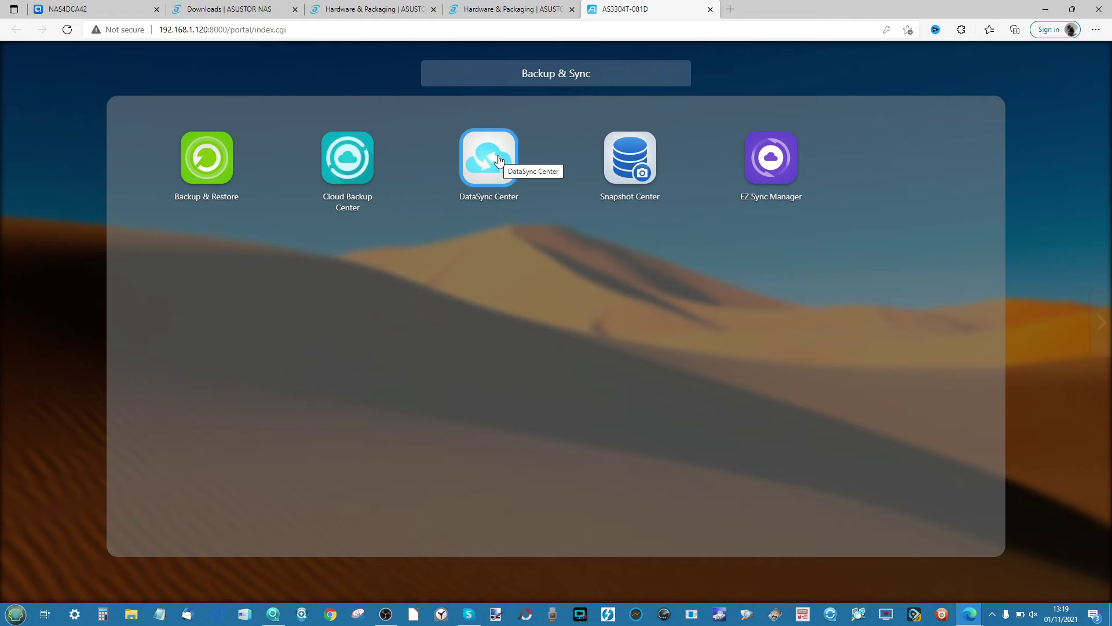
{"action": "left_click", "coordinate": [498, 156]}
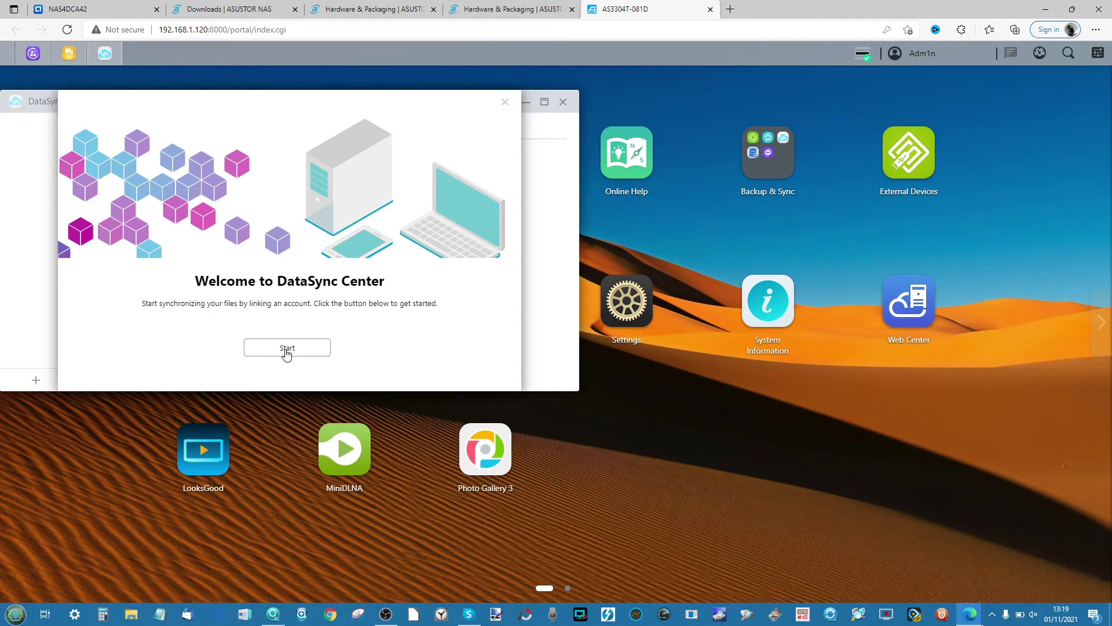
{"action": "left_click", "coordinate": [286, 348]}
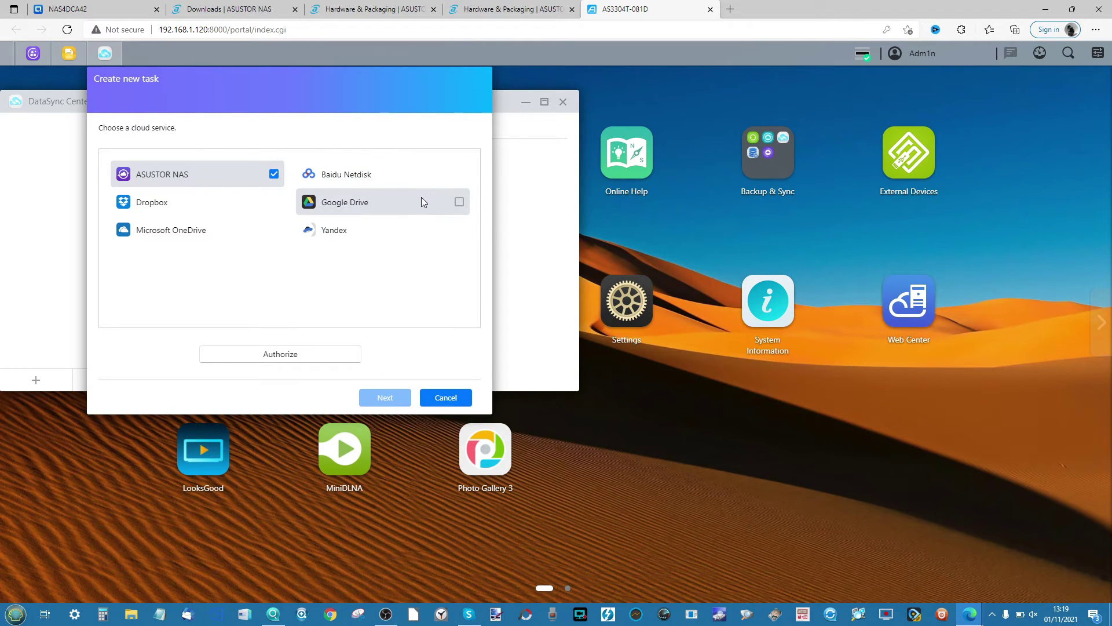
{"action": "left_click", "coordinate": [459, 202]}
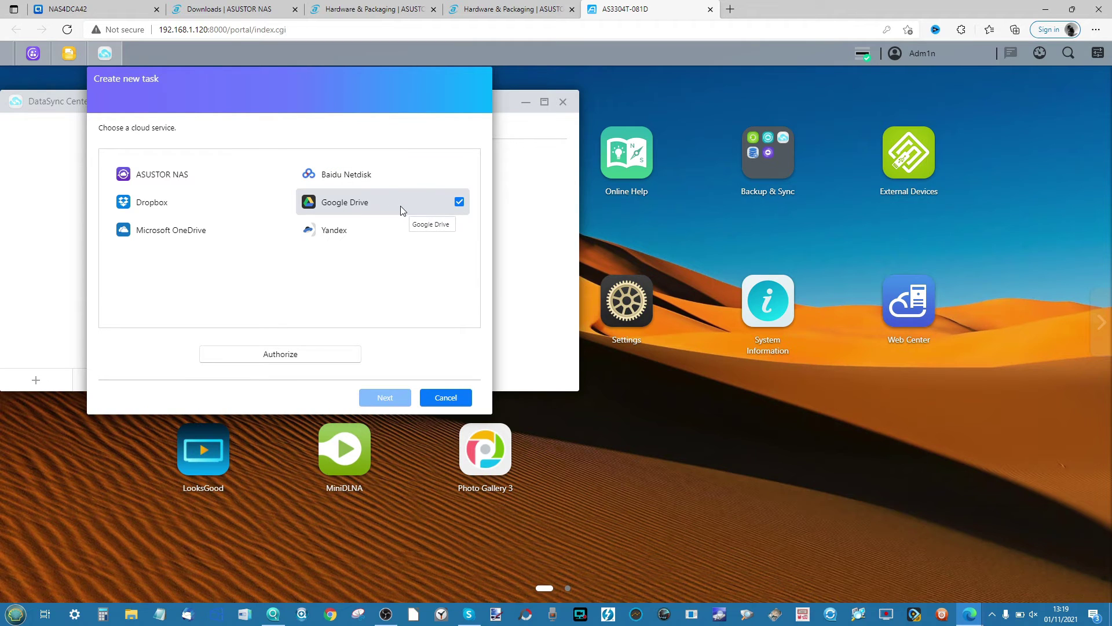
- Authorize ASUSTOR DataSync to access the Google Drive files of the listed Google account
{"action": "left_click", "coordinate": [291, 359]}
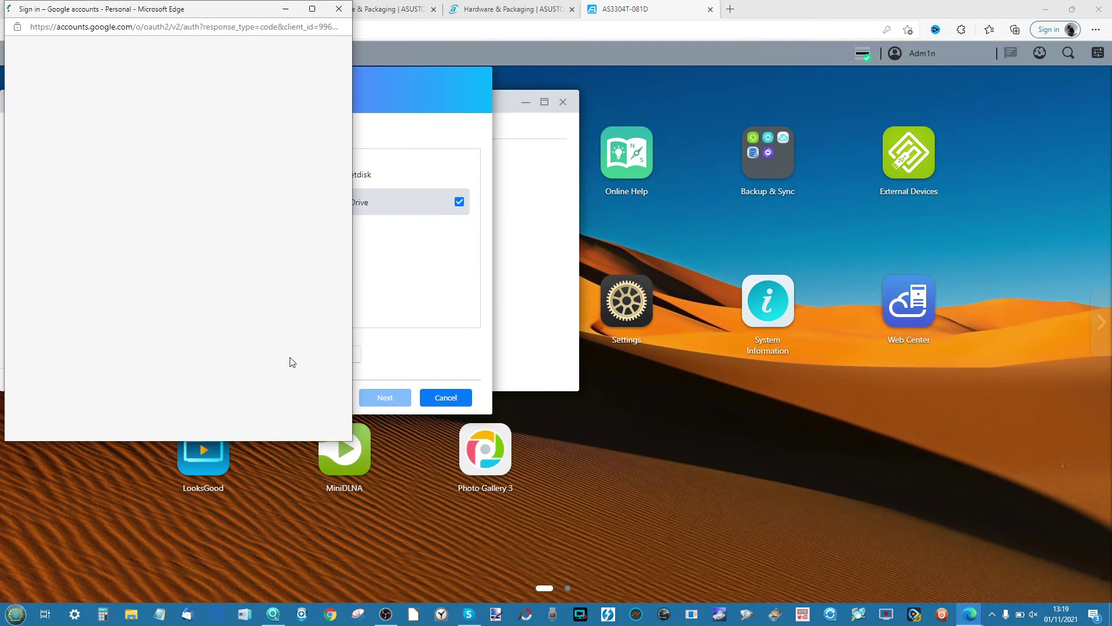
{"action": "left_click_drag", "start_coordinate": [243, 14], "coordinate": [516, 116]}
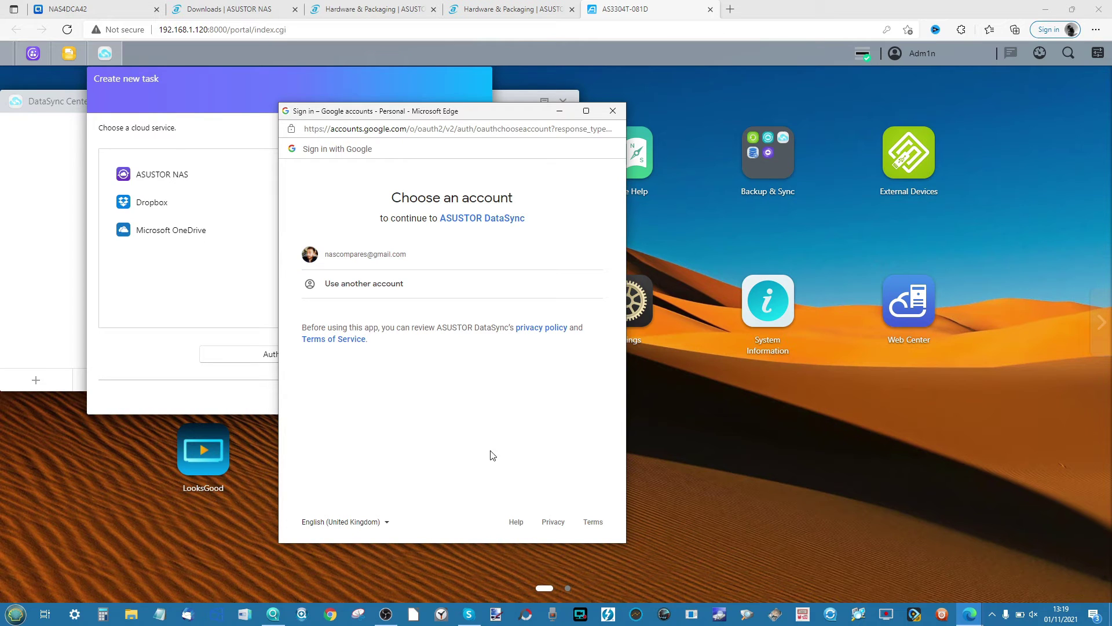
{"action": "left_click", "coordinate": [356, 255]}
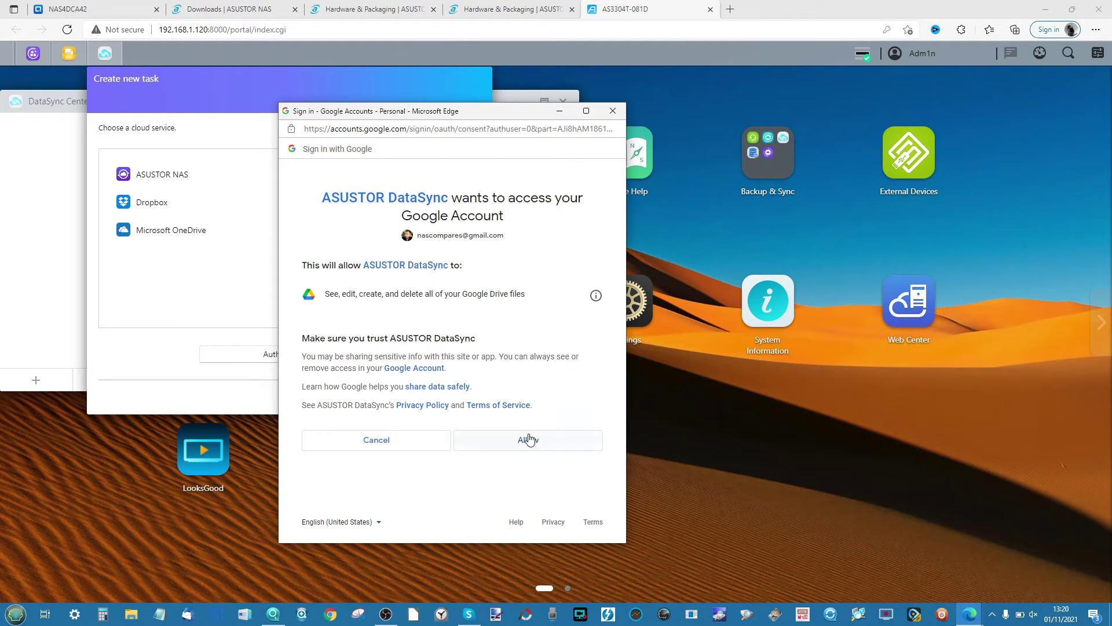
{"action": "left_click", "coordinate": [524, 447]}
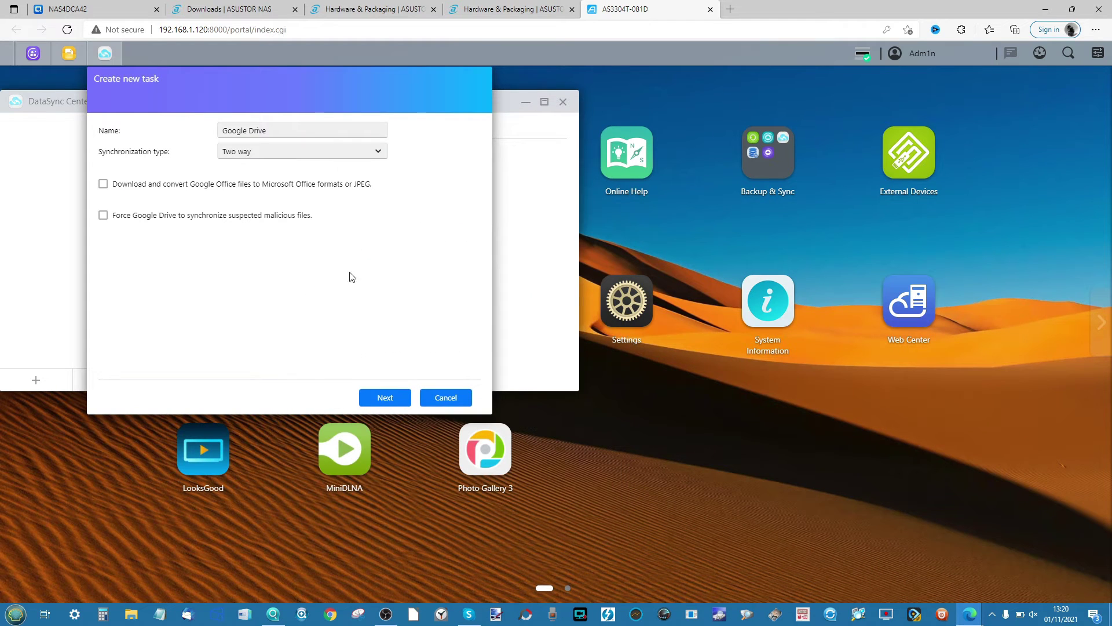
- Keep the task name Google Drive, choose Two way as the synchronization type, and continue to the path settings
{"action": "left_click", "coordinate": [246, 130]}
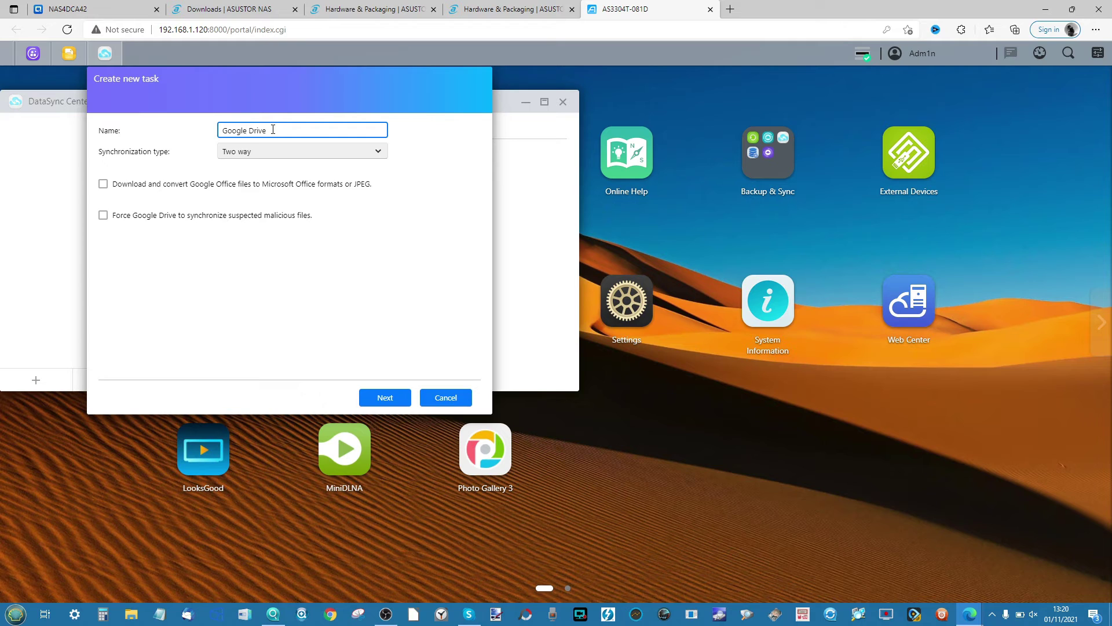
{"action": "left_click", "coordinate": [272, 152]}
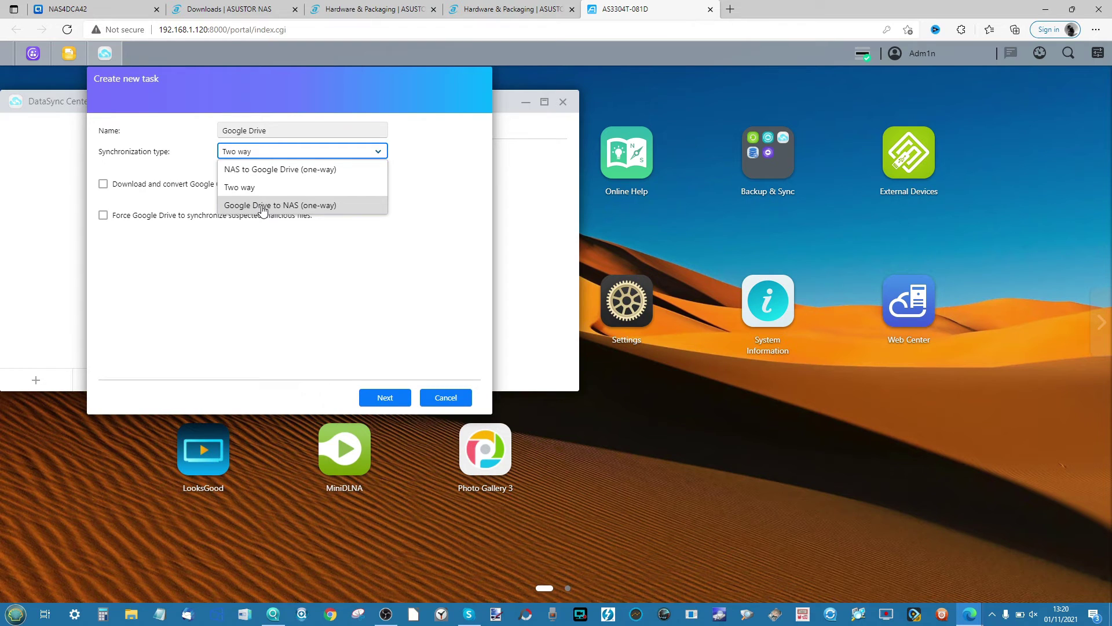
{"action": "left_click", "coordinate": [295, 189]}
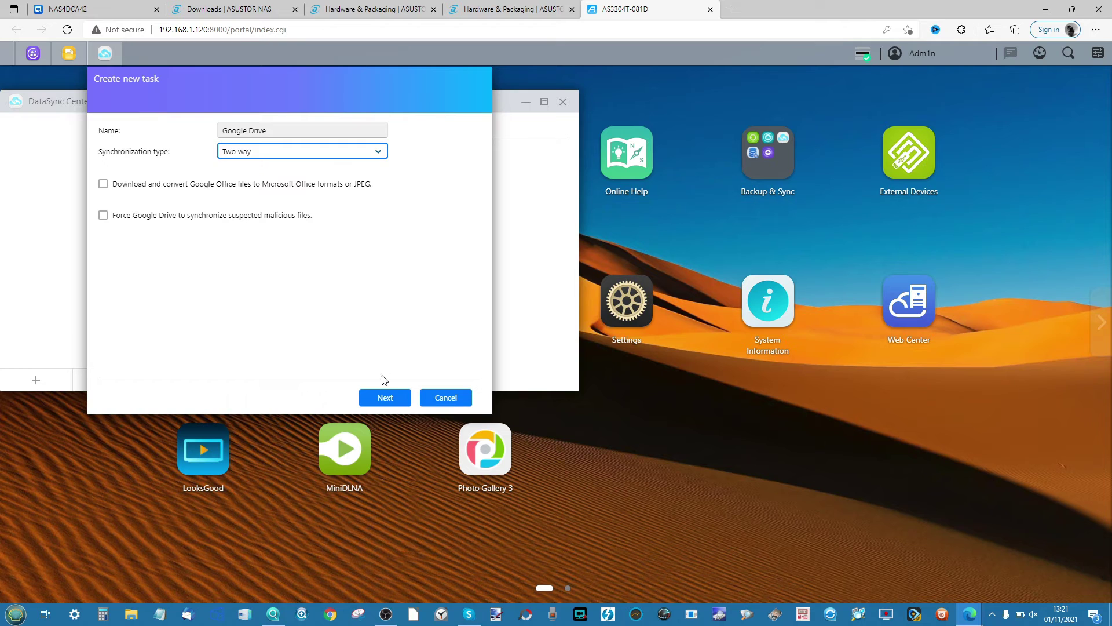
{"action": "left_click", "coordinate": [385, 397]}
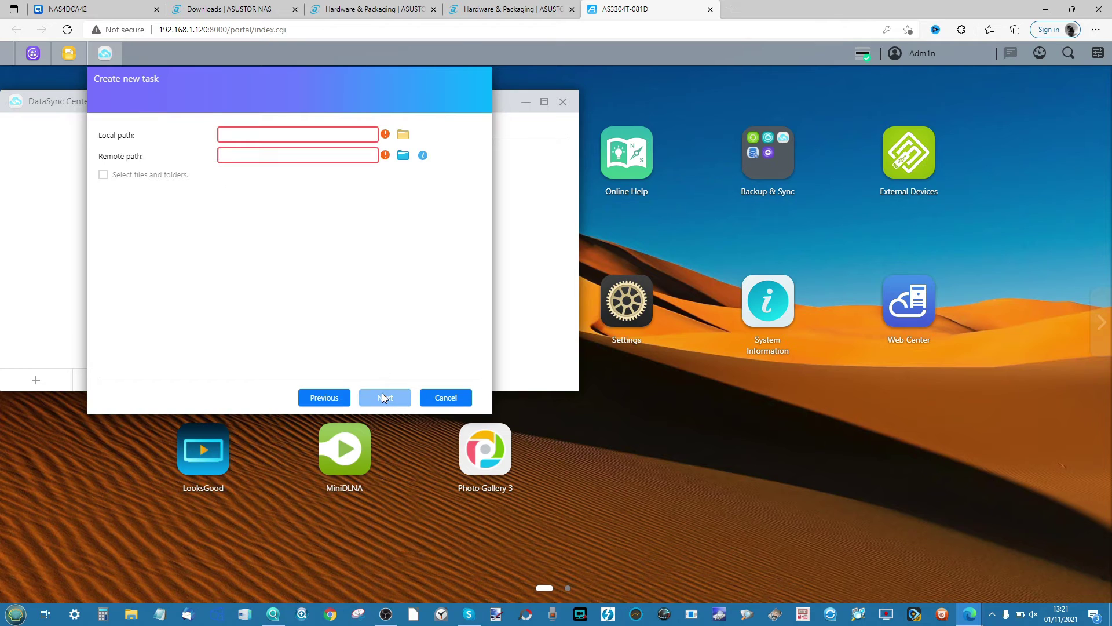
- Set the sync task's local path to the NAS folder /Web
{"action": "left_click", "coordinate": [403, 135]}
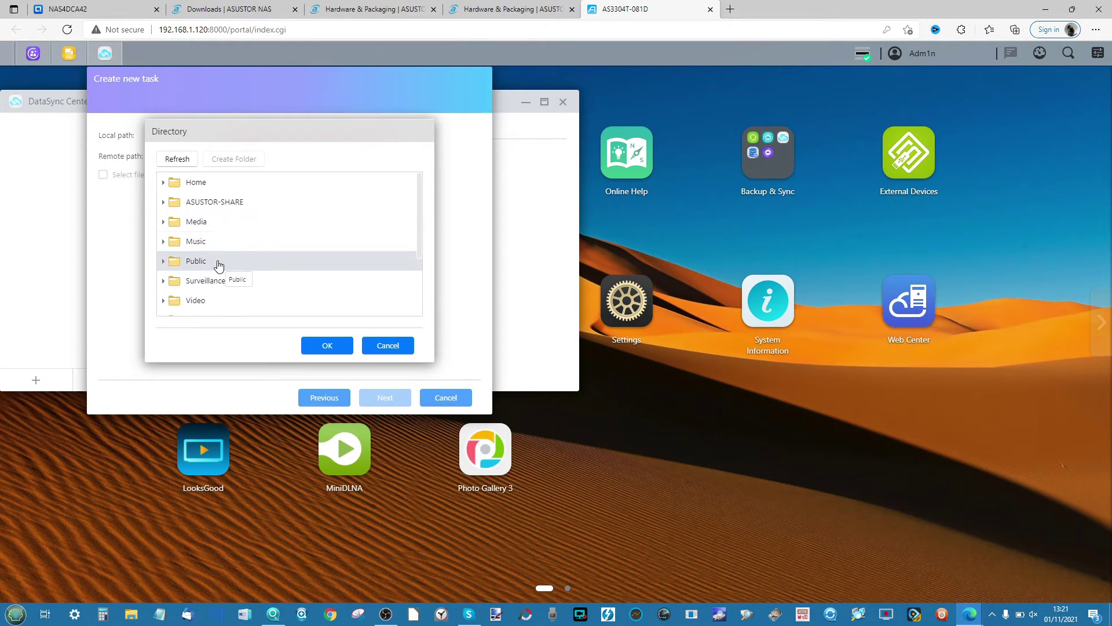
{"action": "scroll", "coordinate": [217, 264], "scroll_direction": "down", "scroll_amount": 2}
{"action": "scroll", "coordinate": [218, 265], "scroll_direction": "up", "scroll_amount": 2}
{"action": "scroll", "coordinate": [218, 266], "scroll_direction": "down", "scroll_amount": 2}
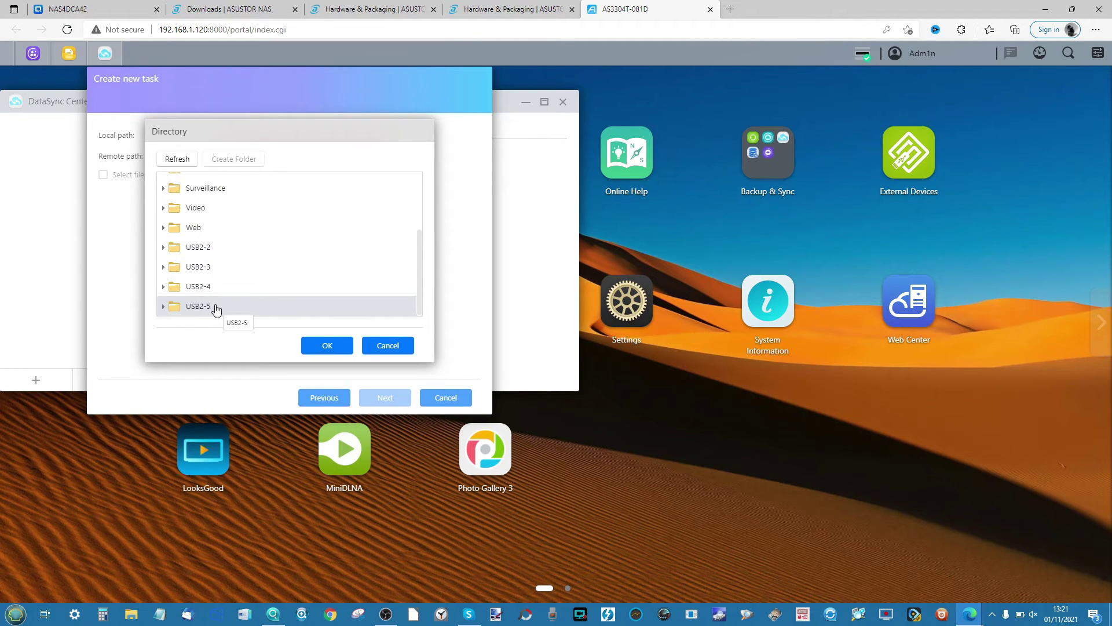
{"action": "left_click", "coordinate": [198, 231]}
{"action": "left_click", "coordinate": [347, 344]}
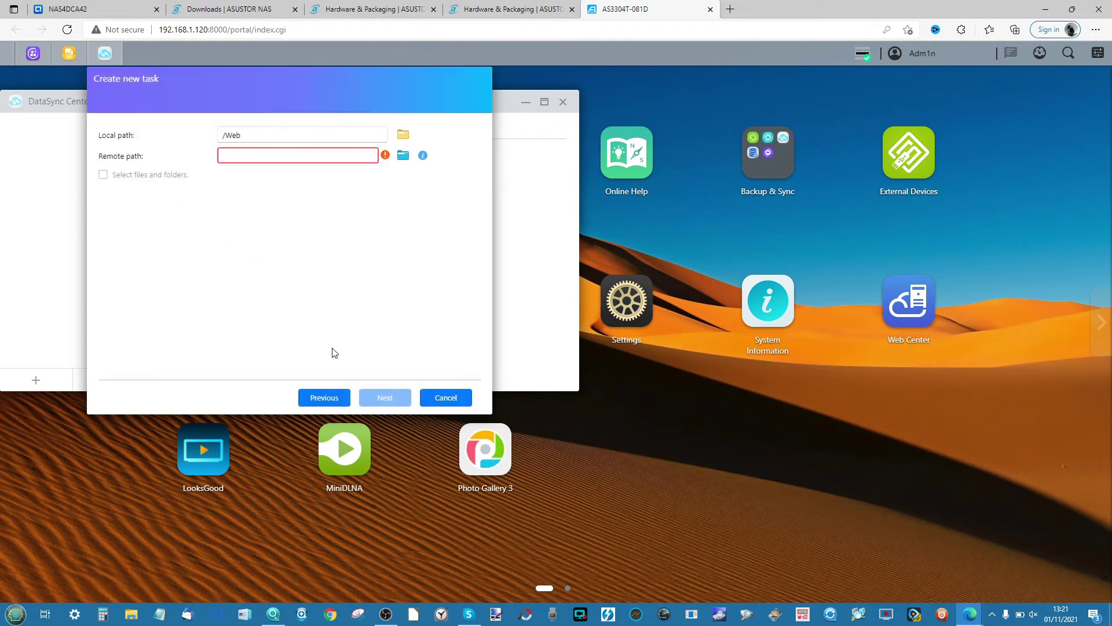
- Create a folder named Asustor-Sync in My Drive and use it as the task's remote path
{"action": "left_click", "coordinate": [404, 156]}
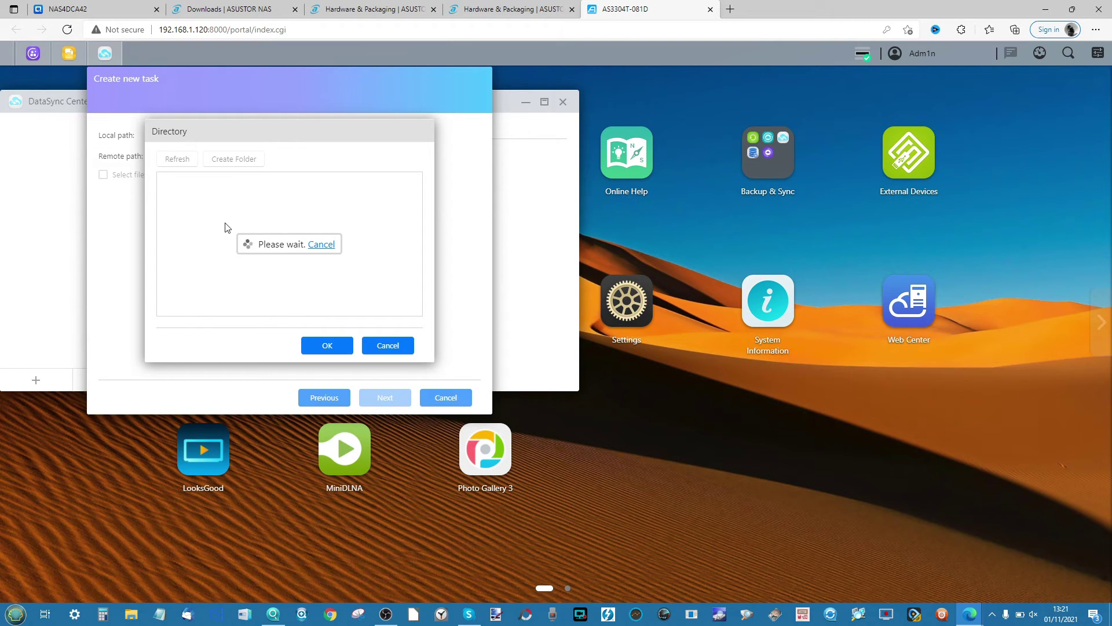
{"action": "left_click", "coordinate": [188, 190]}
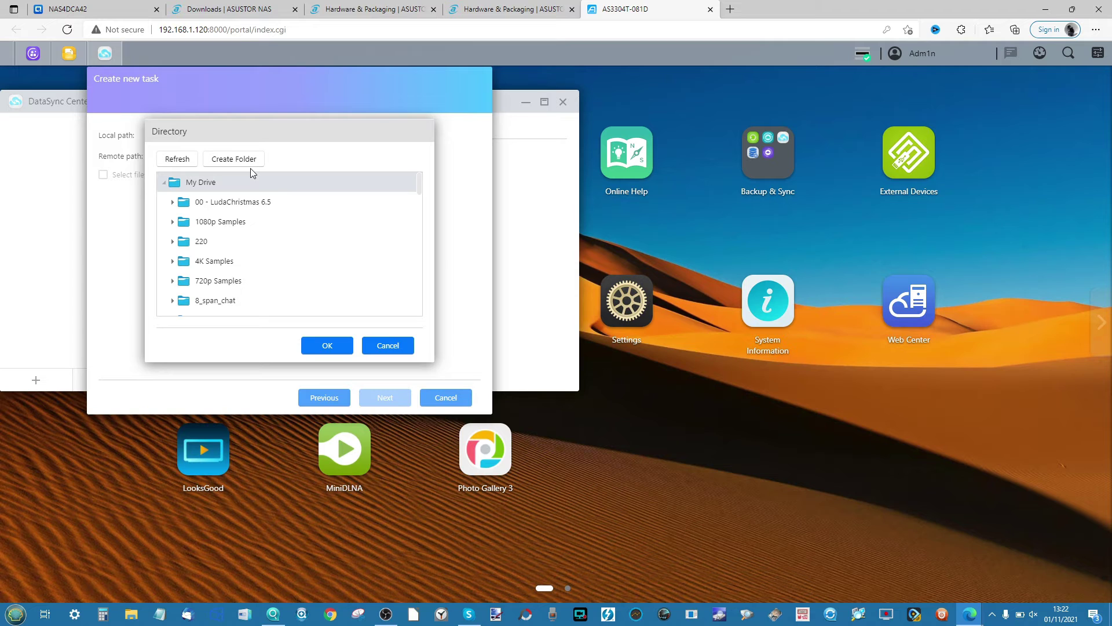
{"action": "scroll", "coordinate": [243, 255], "scroll_direction": "down", "scroll_amount": 5}
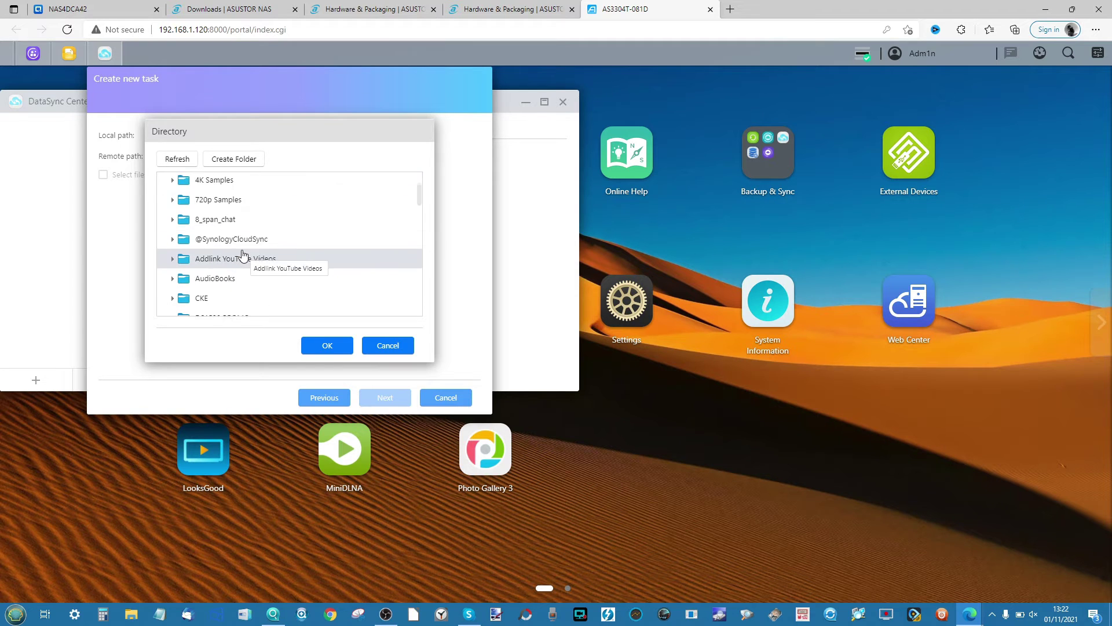
{"action": "scroll", "coordinate": [242, 256], "scroll_direction": "down", "scroll_amount": 5}
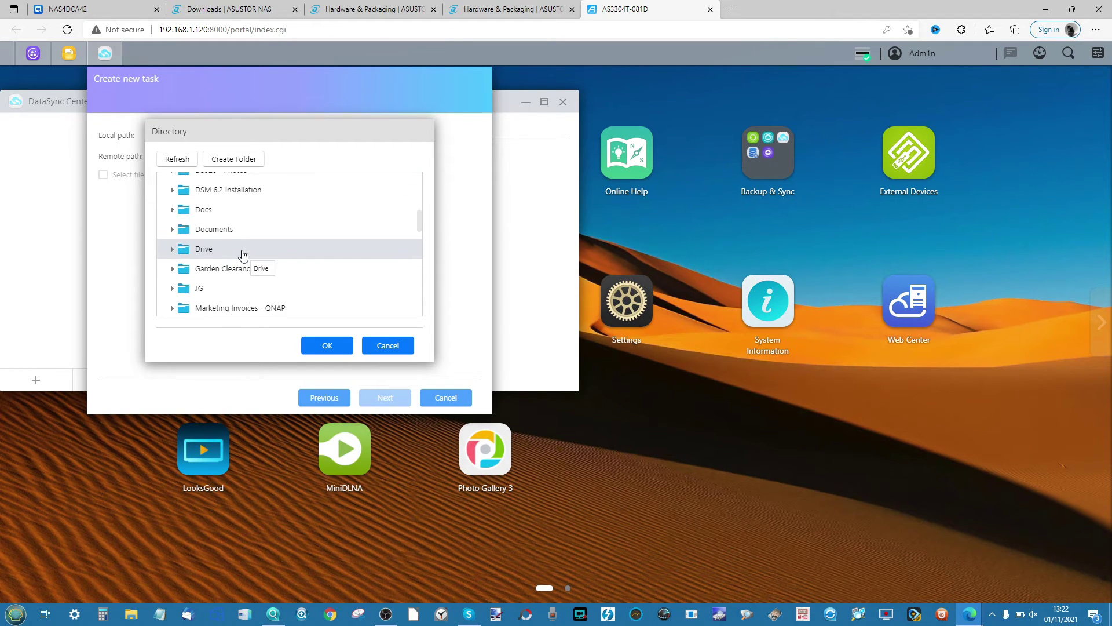
{"action": "scroll", "coordinate": [242, 256], "scroll_direction": "down", "scroll_amount": 6}
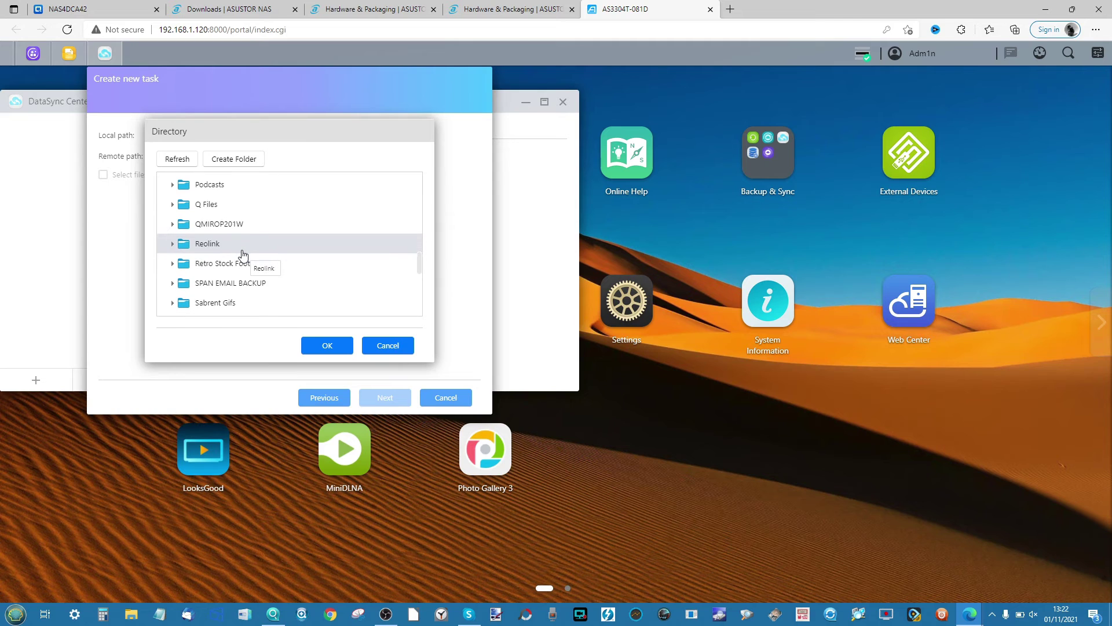
{"action": "left_click", "coordinate": [239, 163]}
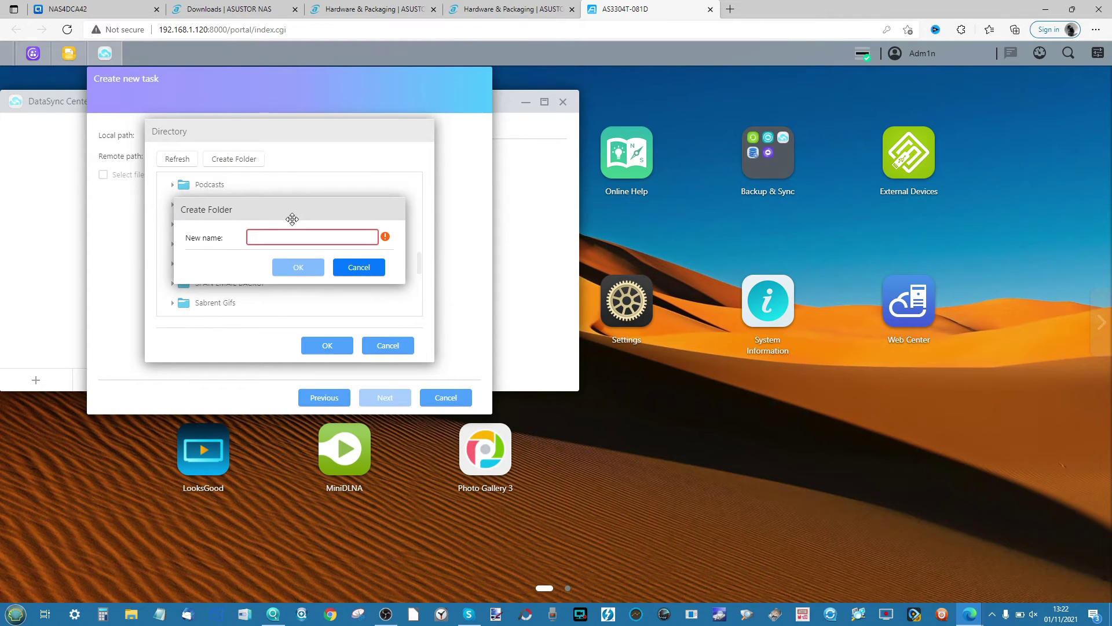
{"action": "type", "text": "As"}
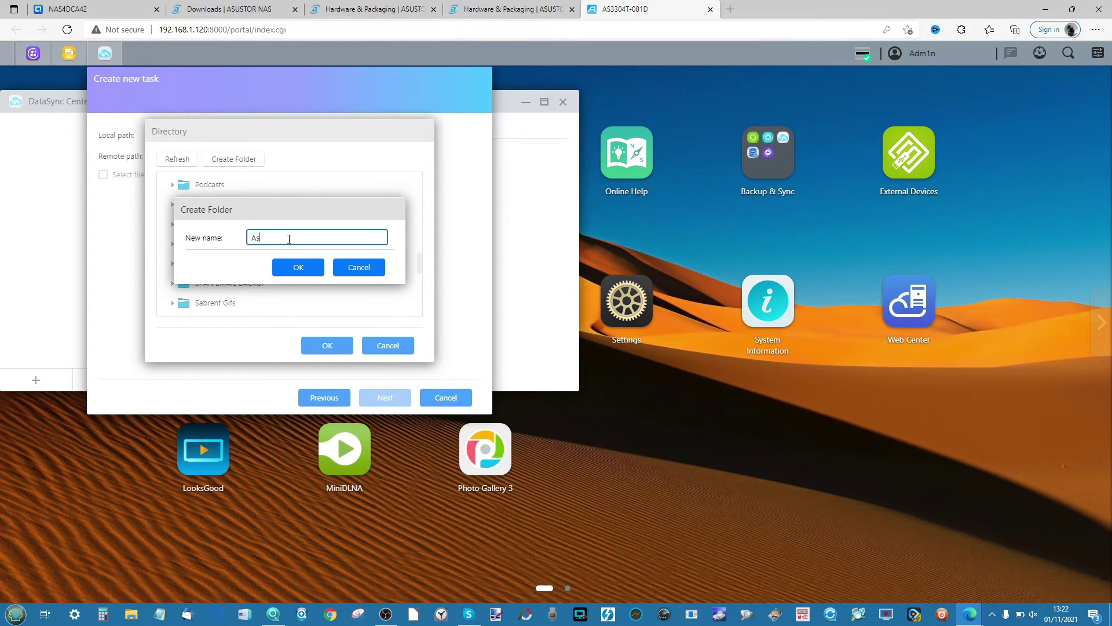
{"action": "type", "text": "ustor-Sync"}
{"action": "left_click", "coordinate": [297, 267]}
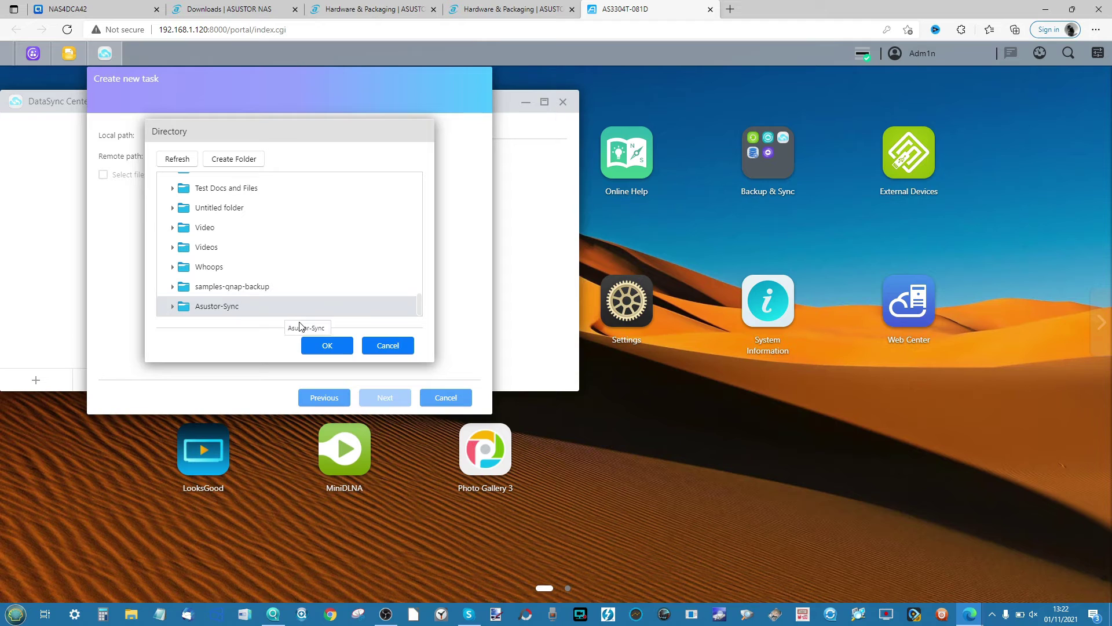
{"action": "left_click", "coordinate": [319, 350]}
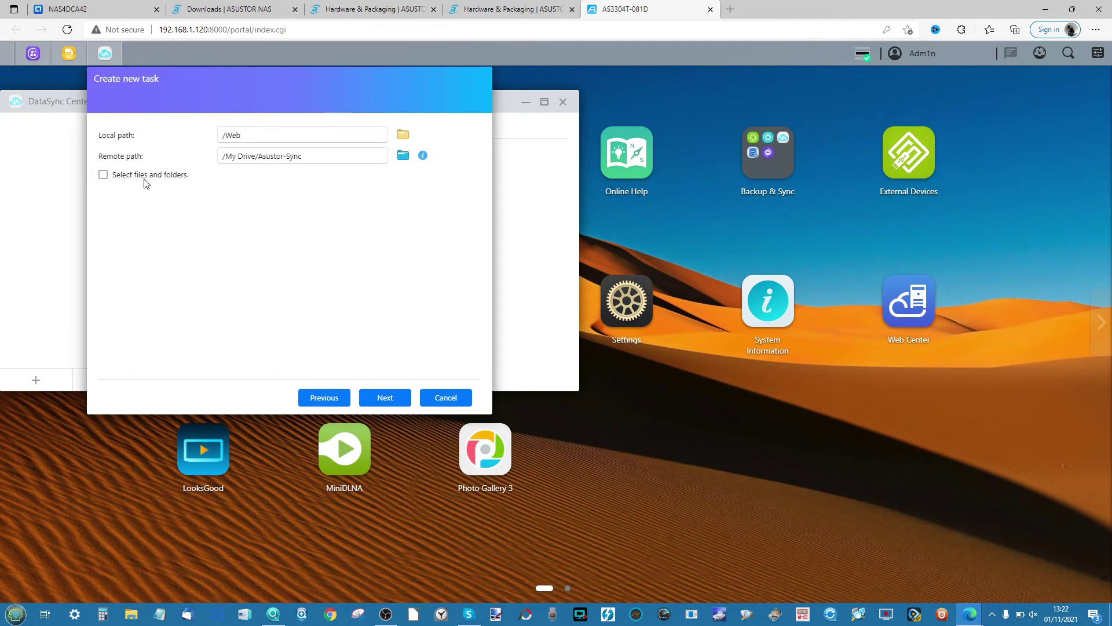
- Leave individual file and folder selection off, and schedule sync pauses Monday to Friday in the hour slots 9 through 17
{"action": "left_click", "coordinate": [103, 174]}
{"action": "left_click", "coordinate": [103, 174]}
{"action": "left_click", "coordinate": [397, 400]}
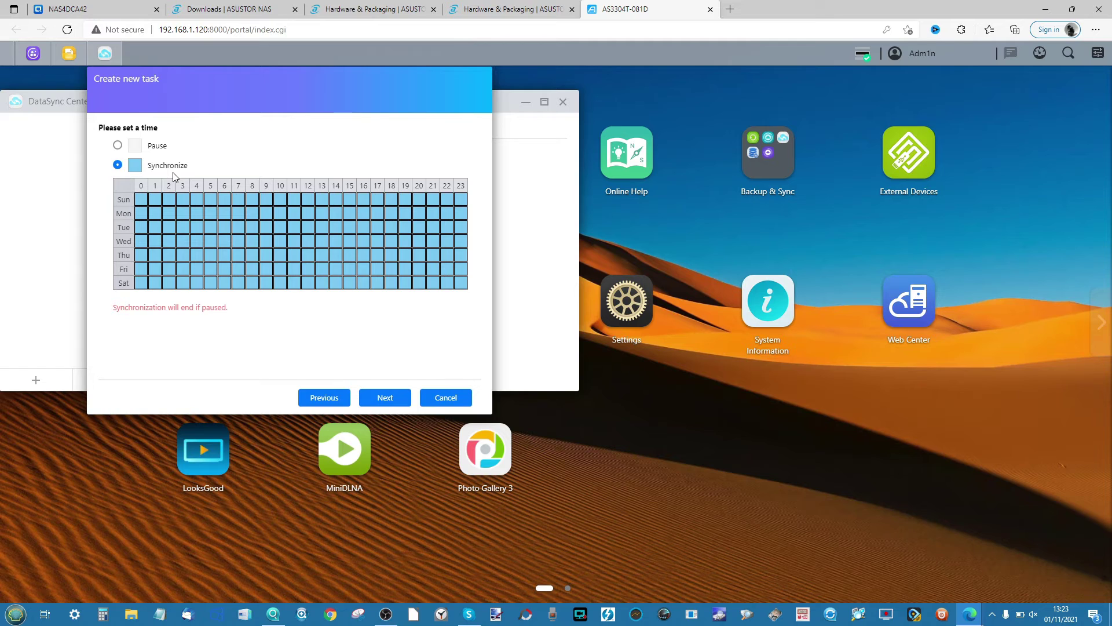
{"action": "left_click", "coordinate": [118, 146]}
{"action": "left_click_drag", "start_coordinate": [263, 212], "coordinate": [373, 266]}
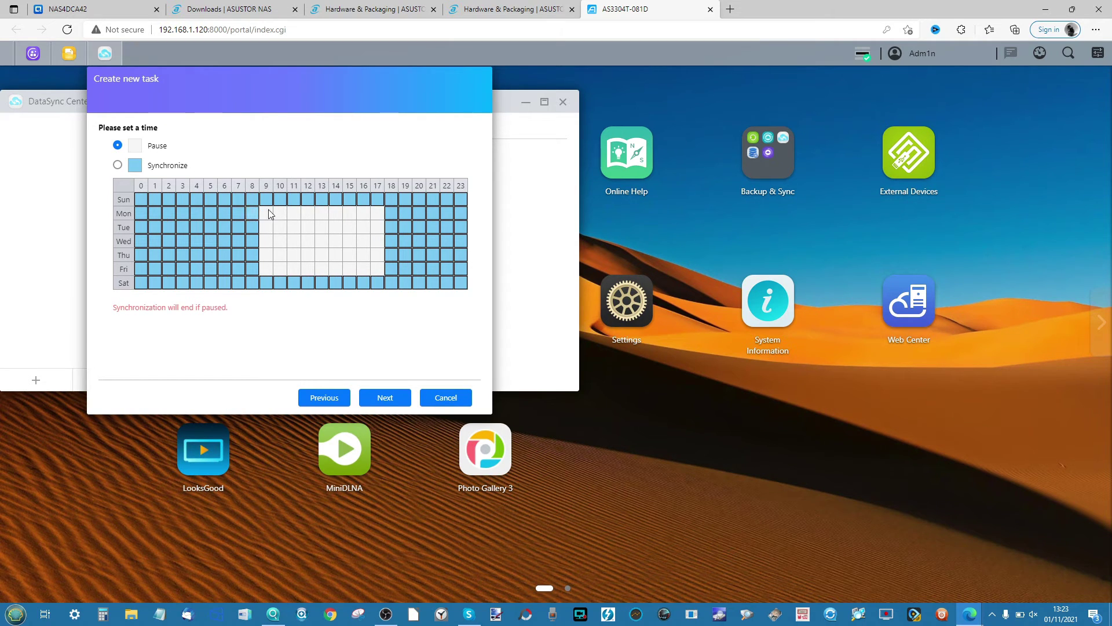
{"action": "left_click", "coordinate": [379, 398]}
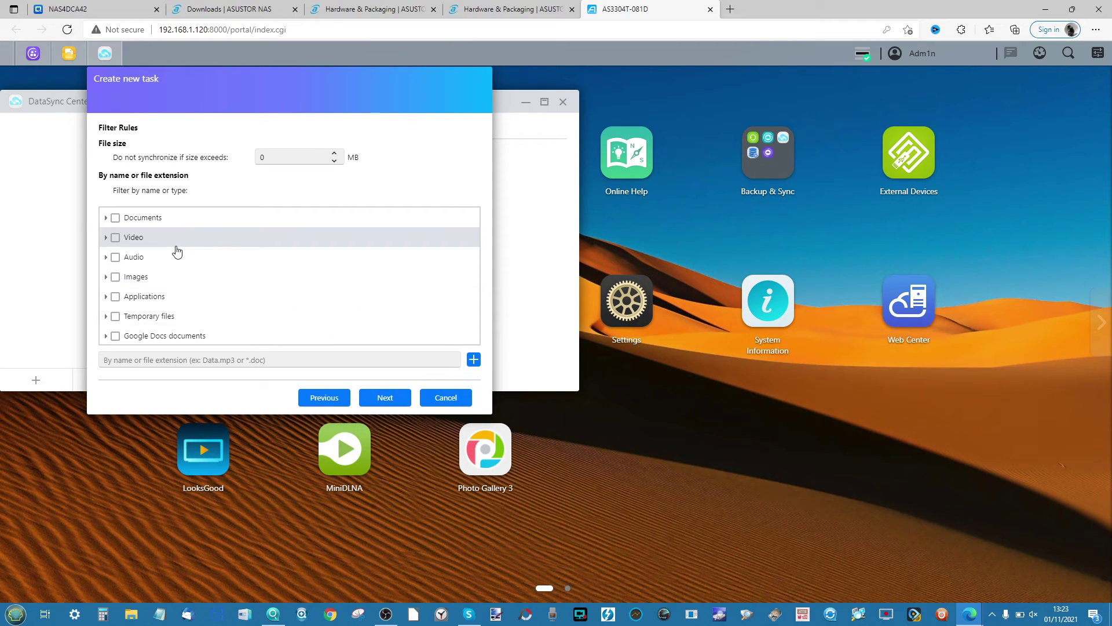
- Examine the filter rules for file types and the custom name or file extension filter
{"action": "scroll", "coordinate": [177, 251], "scroll_direction": "down", "scroll_amount": 1}
{"action": "scroll", "coordinate": [178, 251], "scroll_direction": "up", "scroll_amount": 1}
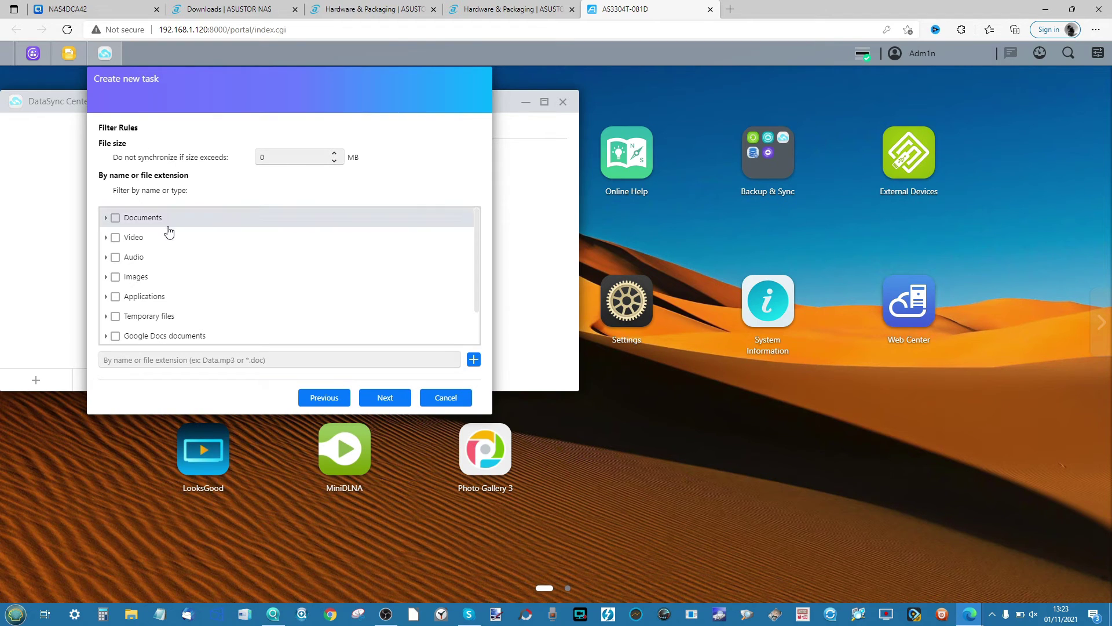
{"action": "scroll", "coordinate": [166, 239], "scroll_direction": "down", "scroll_amount": 1}
{"action": "scroll", "coordinate": [166, 239], "scroll_direction": "up", "scroll_amount": 1}
{"action": "scroll", "coordinate": [166, 238], "scroll_direction": "down", "scroll_amount": 1}
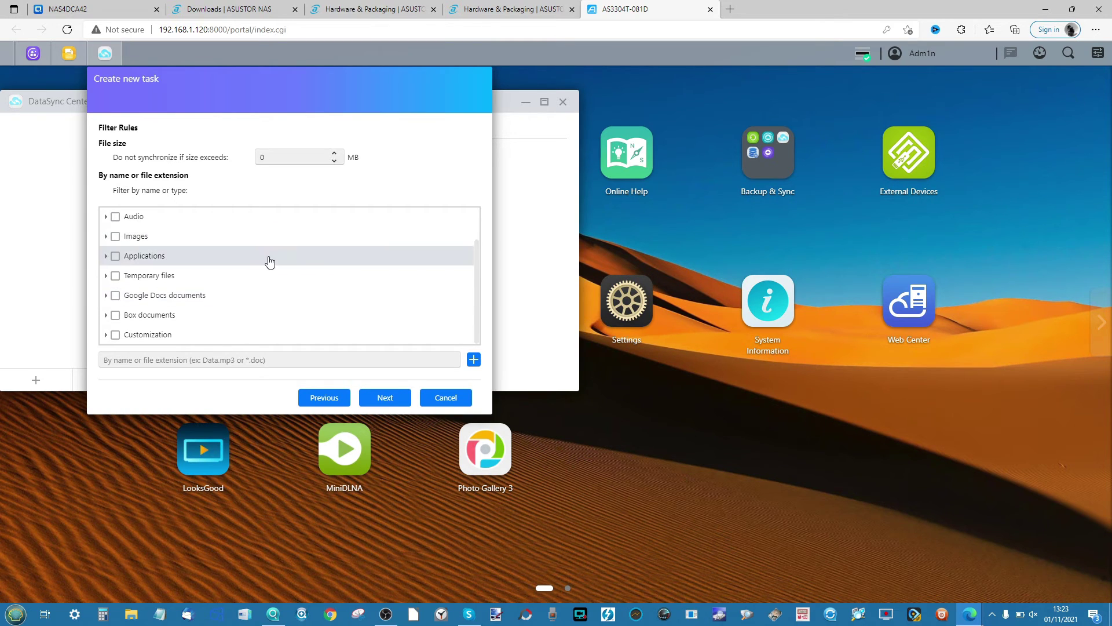
{"action": "scroll", "coordinate": [145, 313], "scroll_direction": "up", "scroll_amount": 1}
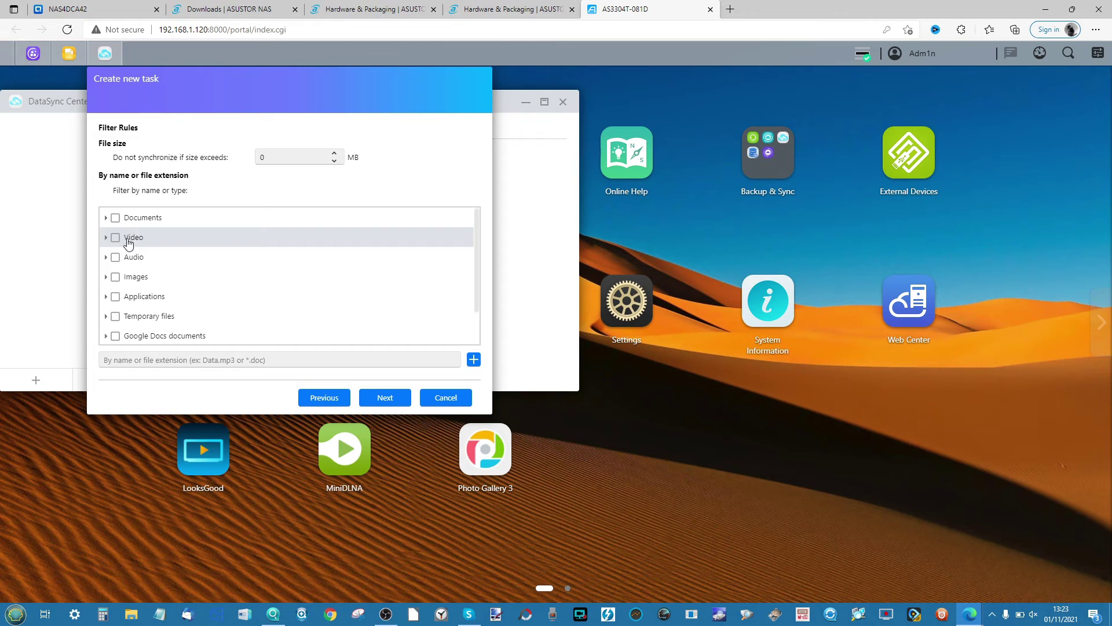
{"action": "scroll", "coordinate": [211, 274], "scroll_direction": "down", "scroll_amount": 1}
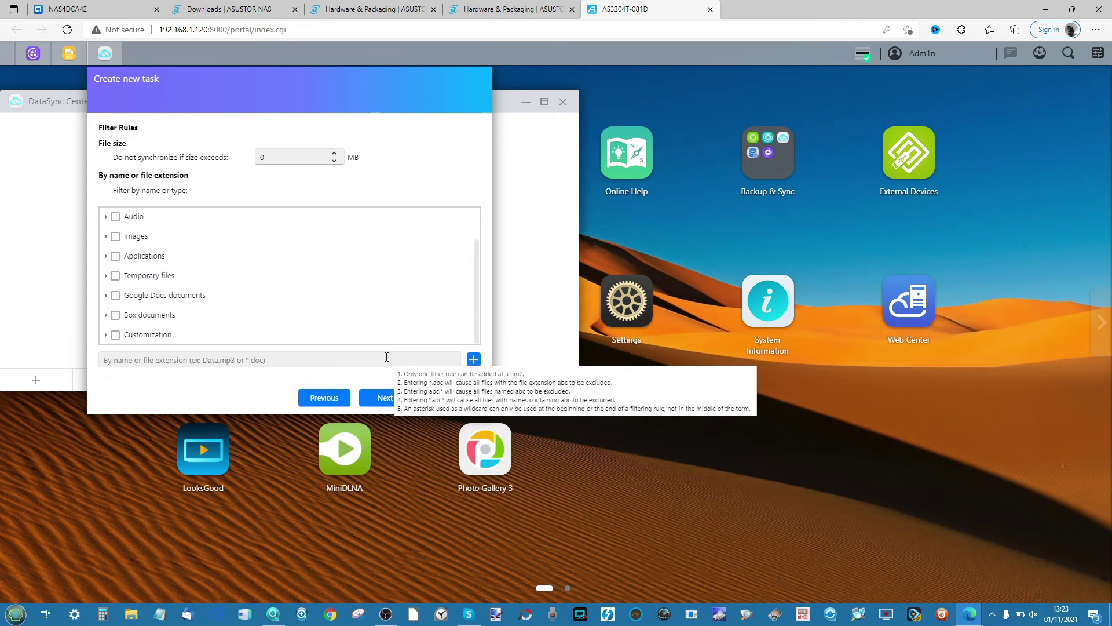
{"action": "left_click", "coordinate": [339, 357]}
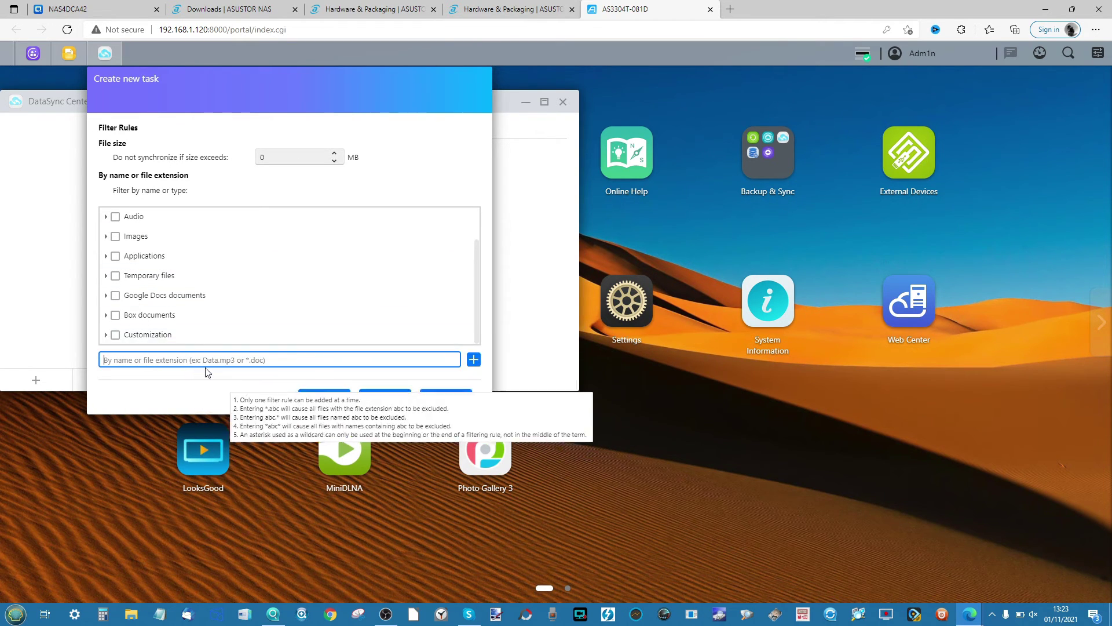
- Finish creating the Google Drive sync task without filter rules, and move the DataSync Center window to the middle of the desktop
{"action": "left_click", "coordinate": [384, 400]}
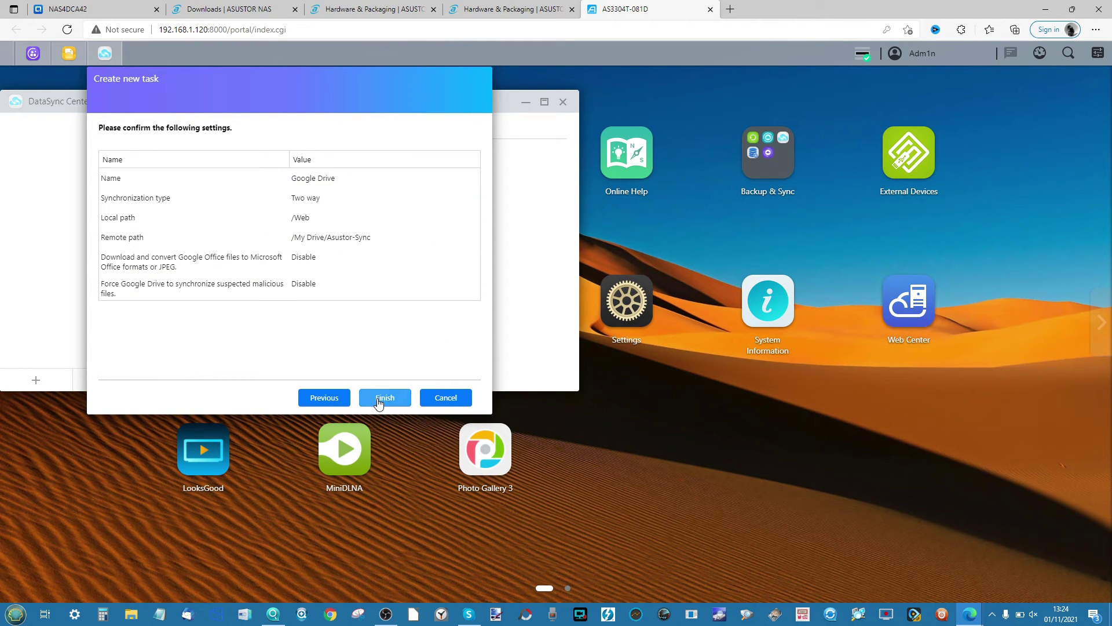
{"action": "left_click", "coordinate": [379, 402]}
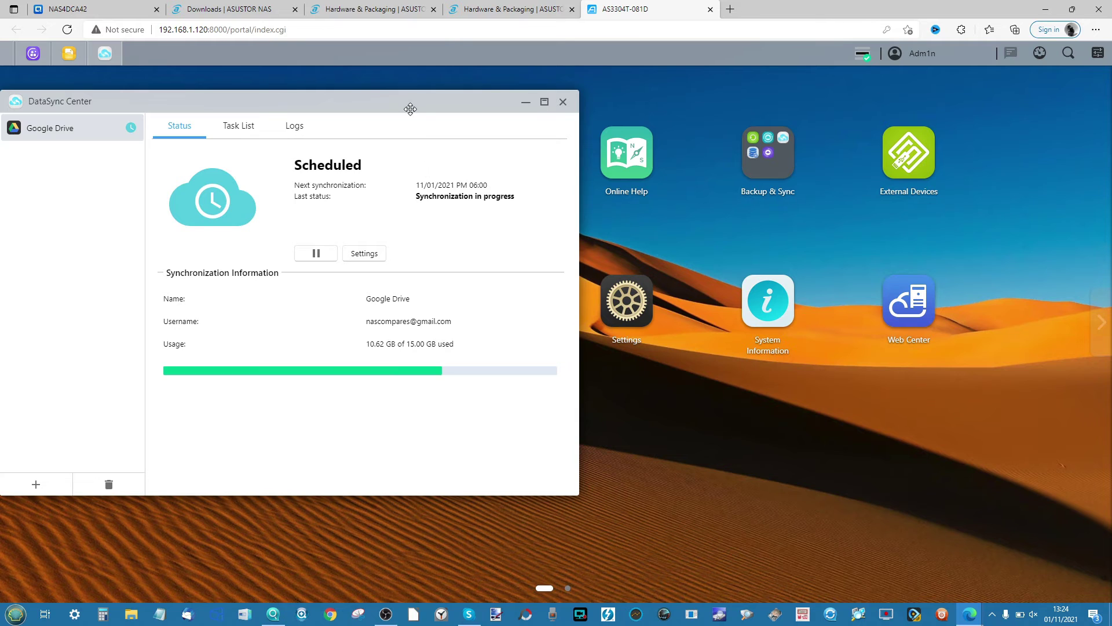
{"action": "left_click_drag", "start_coordinate": [409, 109], "coordinate": [699, 128]}
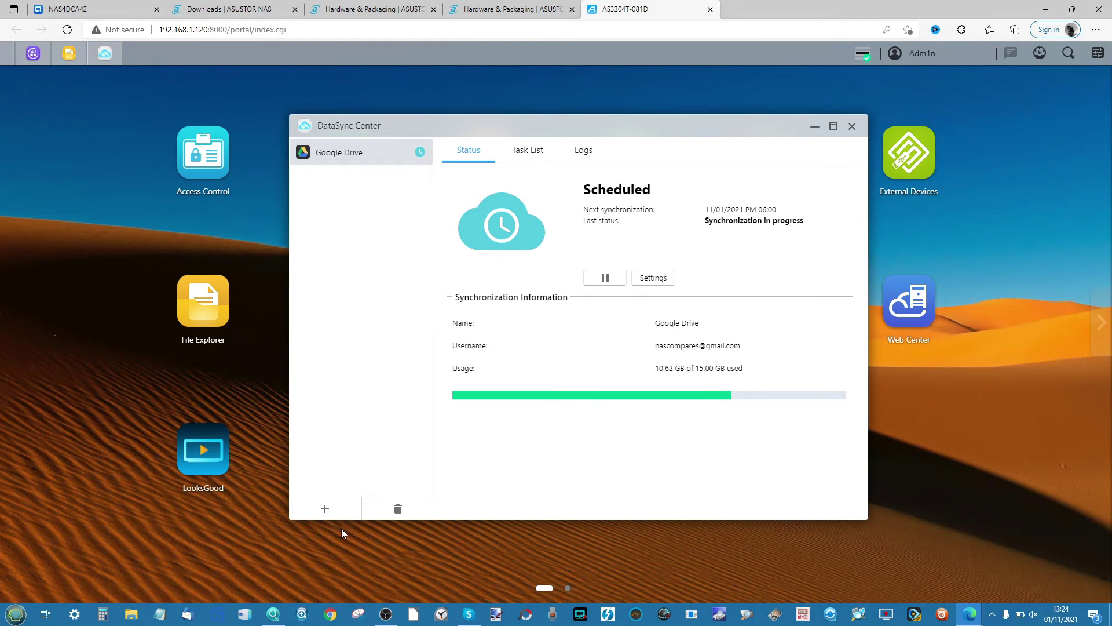
- Check the cloud services offered for another sync task, without creating one, and close DataSync Center
{"action": "left_click", "coordinate": [323, 509]}
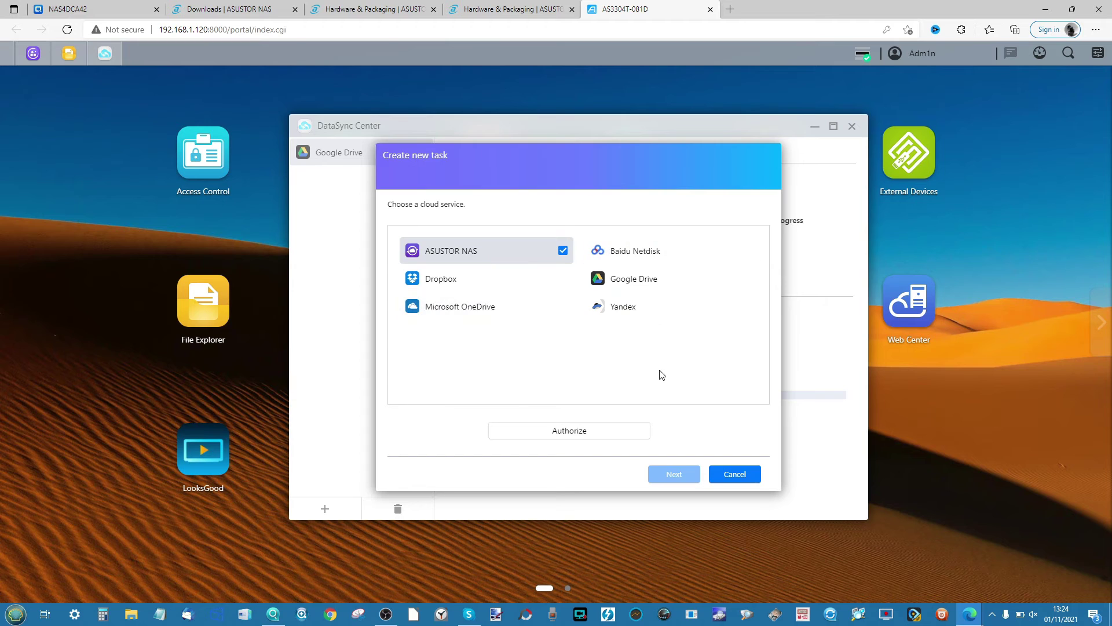
{"action": "left_click", "coordinate": [724, 478]}
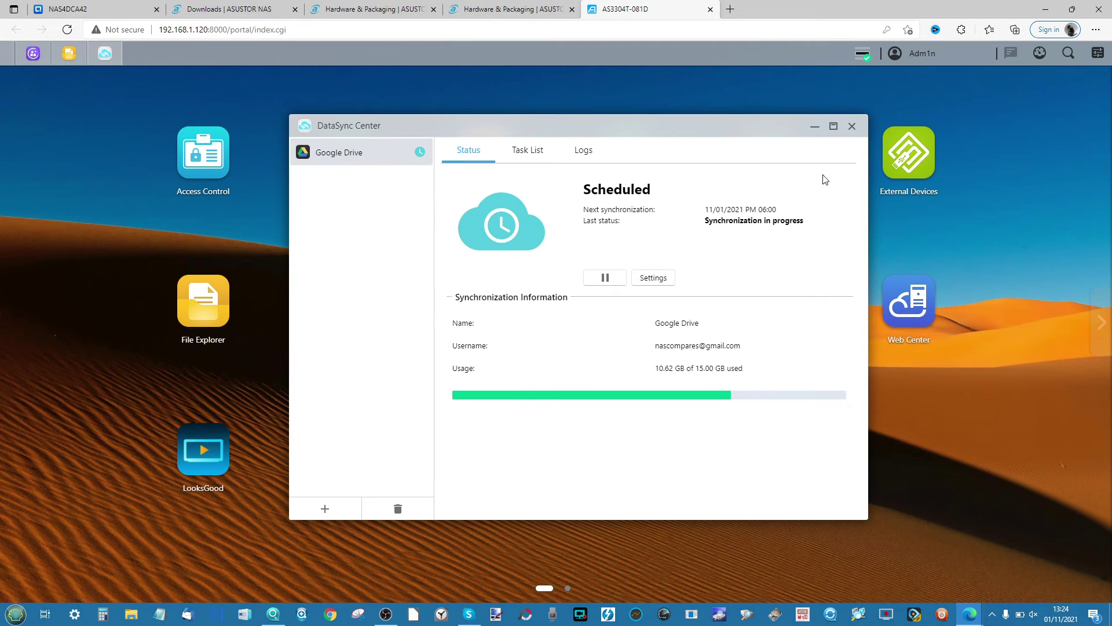
{"action": "left_click", "coordinate": [852, 128]}
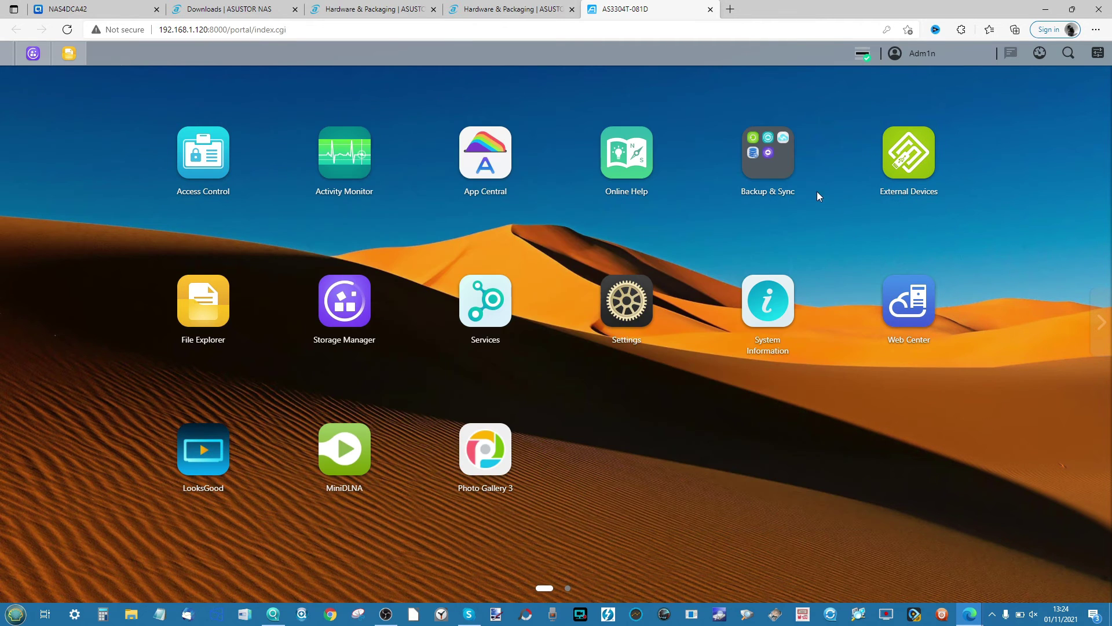
- View the backup types offered in Backup & Restore from the Backup & Sync group, and close it
{"action": "left_click", "coordinate": [780, 142]}
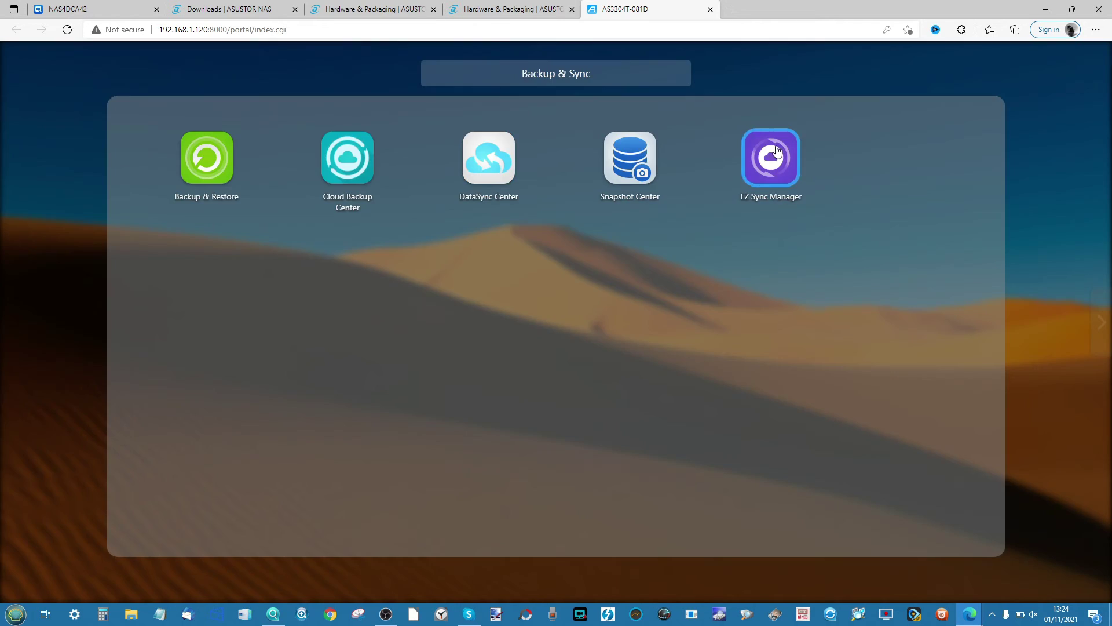
{"action": "left_click", "coordinate": [217, 155]}
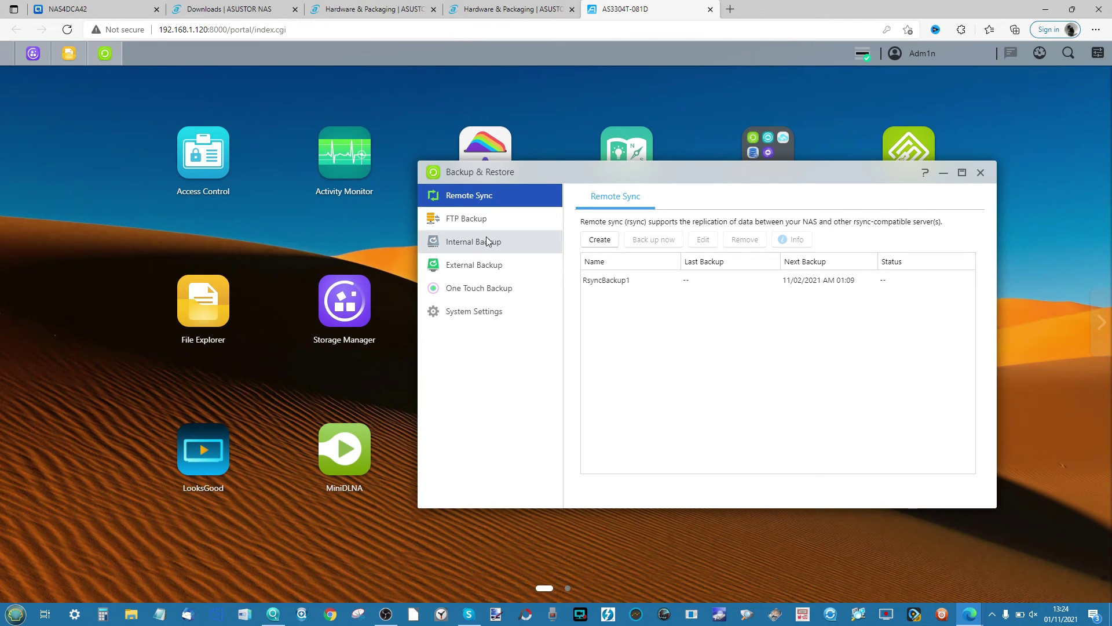
{"action": "left_click", "coordinate": [980, 173]}
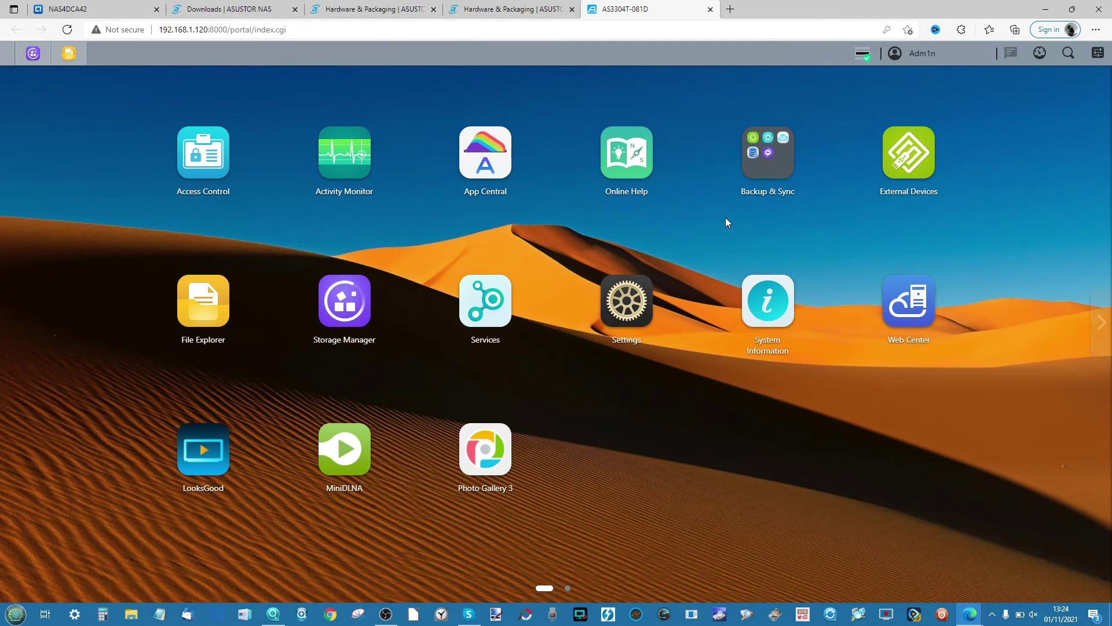
- Examine the overview and iSCSI LUN pages of Snapshot Center, and close it
{"action": "left_click", "coordinate": [767, 148]}
{"action": "left_click", "coordinate": [637, 167]}
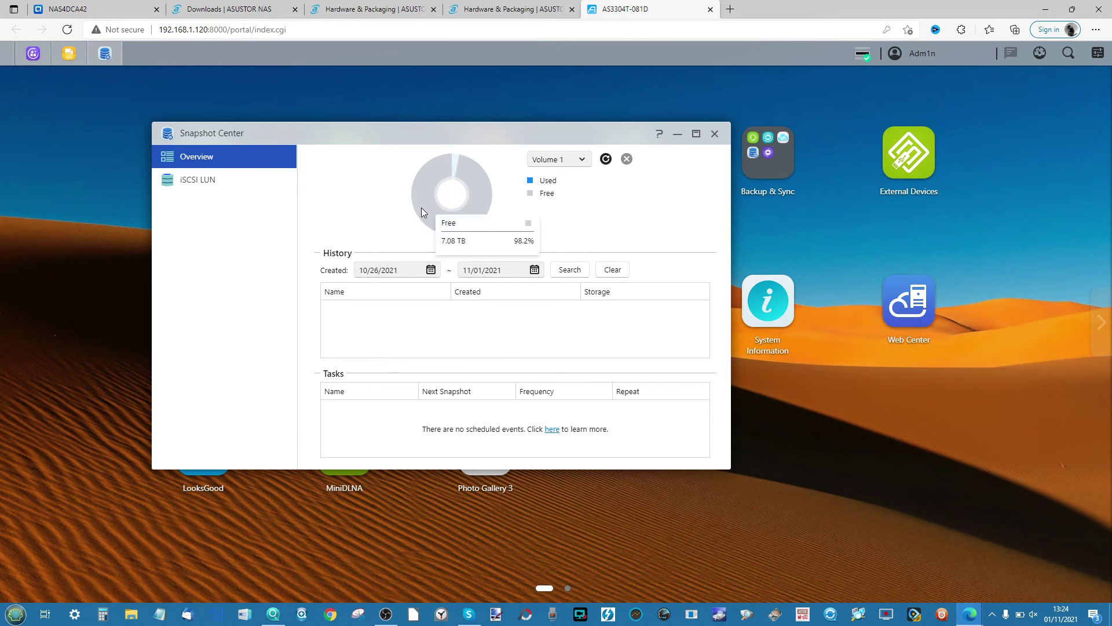
{"action": "left_click", "coordinate": [221, 187]}
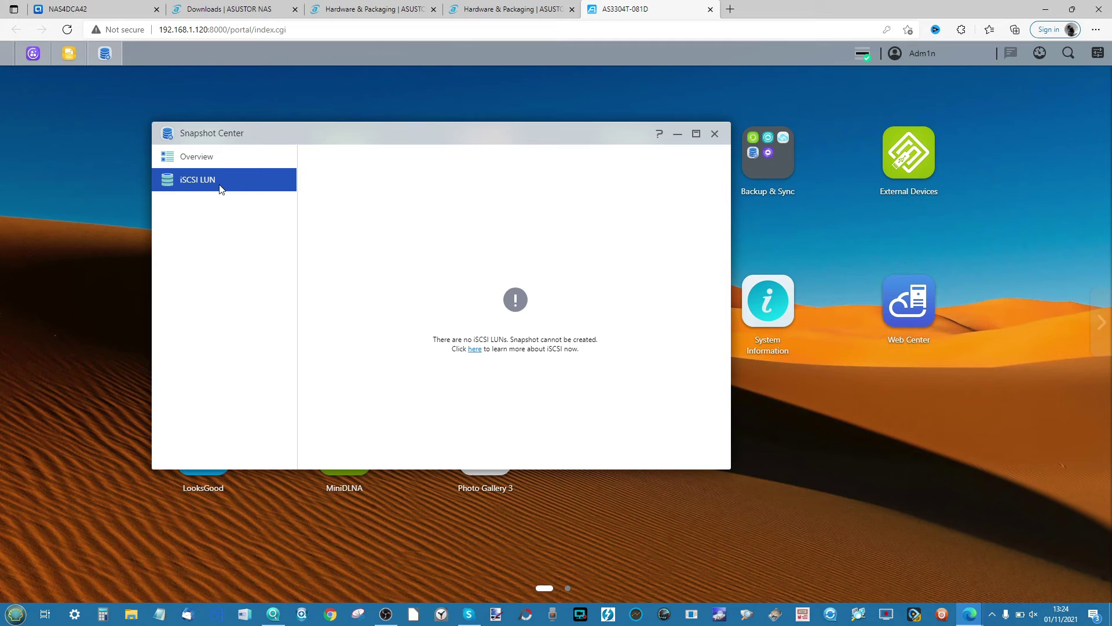
{"action": "left_click", "coordinate": [197, 157]}
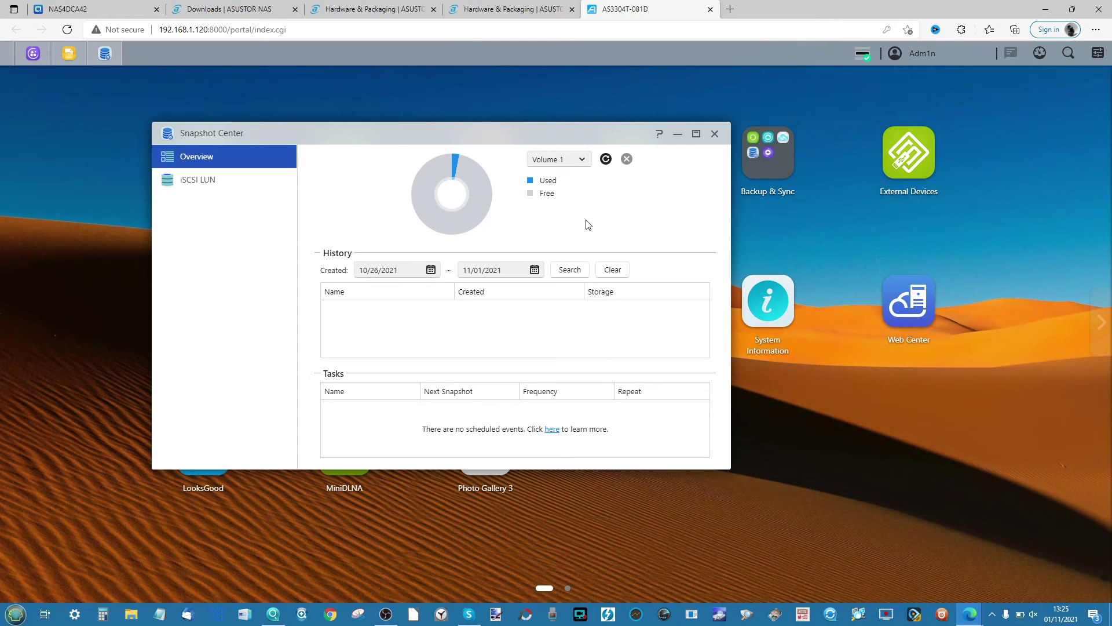
{"action": "left_click", "coordinate": [714, 135]}
- Glance at the computer's File Explorer, and open EZ Sync Manager from the Backup & Sync group on the NAS
{"action": "left_click", "coordinate": [763, 150]}
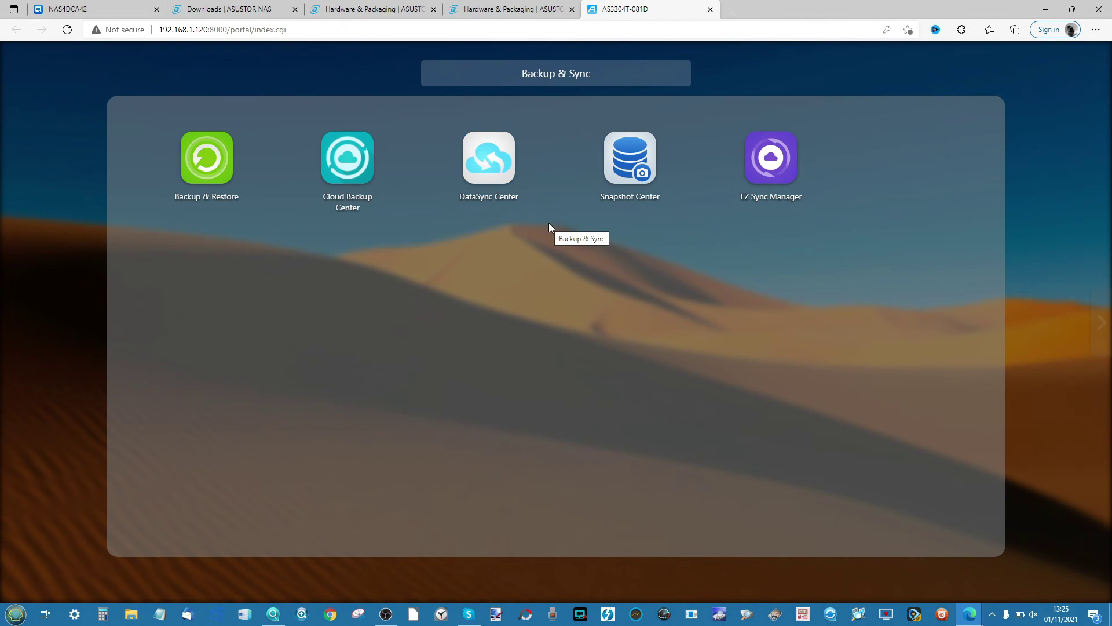
{"action": "left_click", "coordinate": [132, 614]}
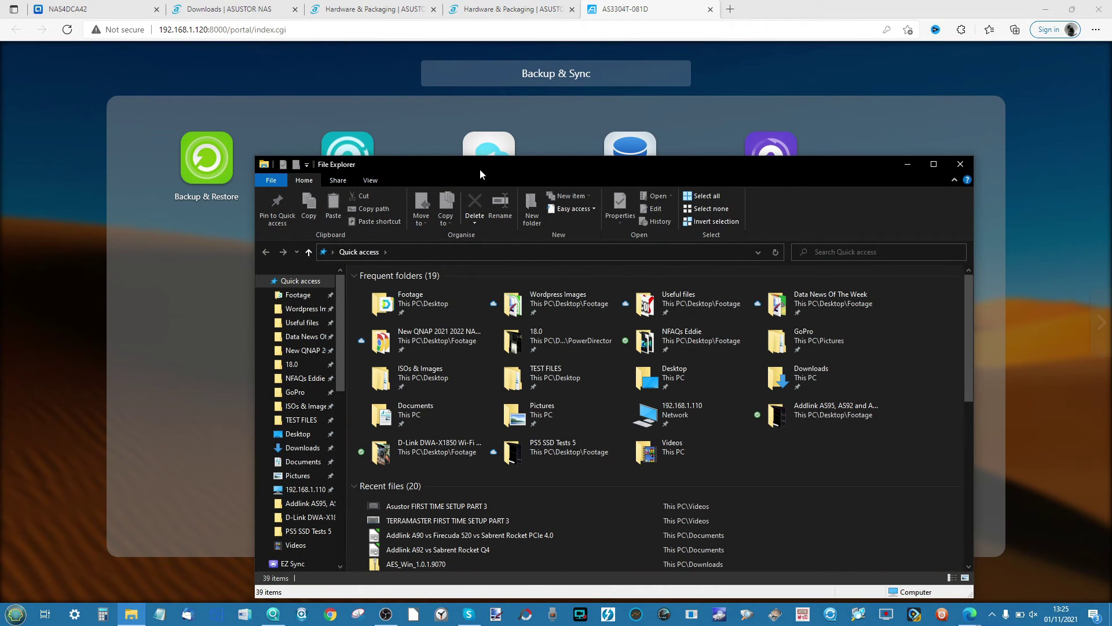
{"action": "left_click_drag", "start_coordinate": [479, 169], "coordinate": [454, 113]}
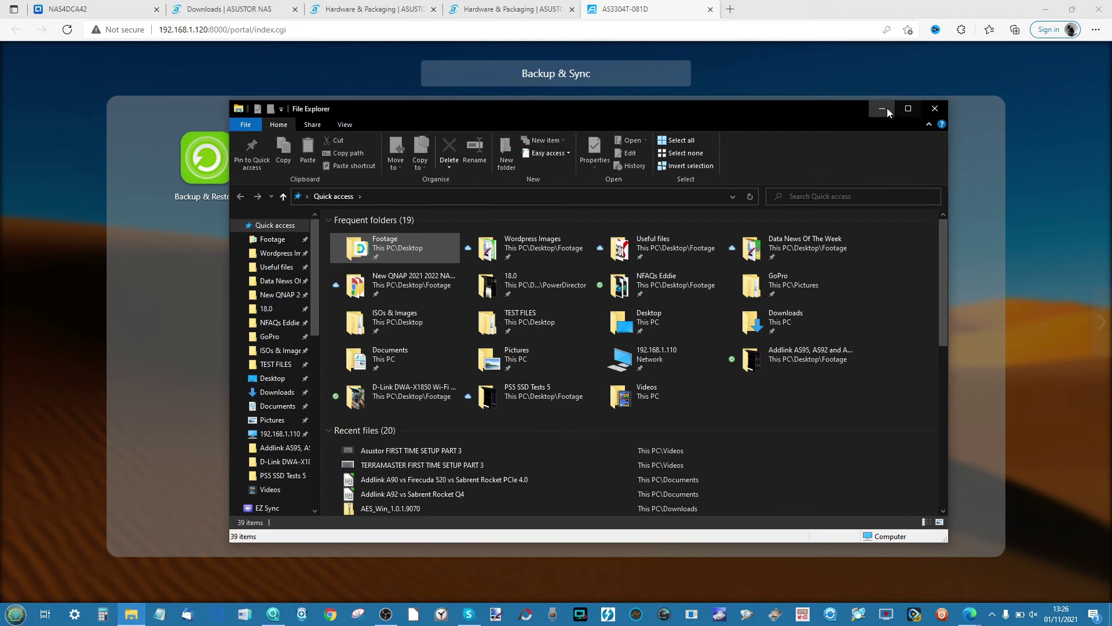
{"action": "left_click", "coordinate": [934, 109]}
{"action": "left_click", "coordinate": [761, 153]}
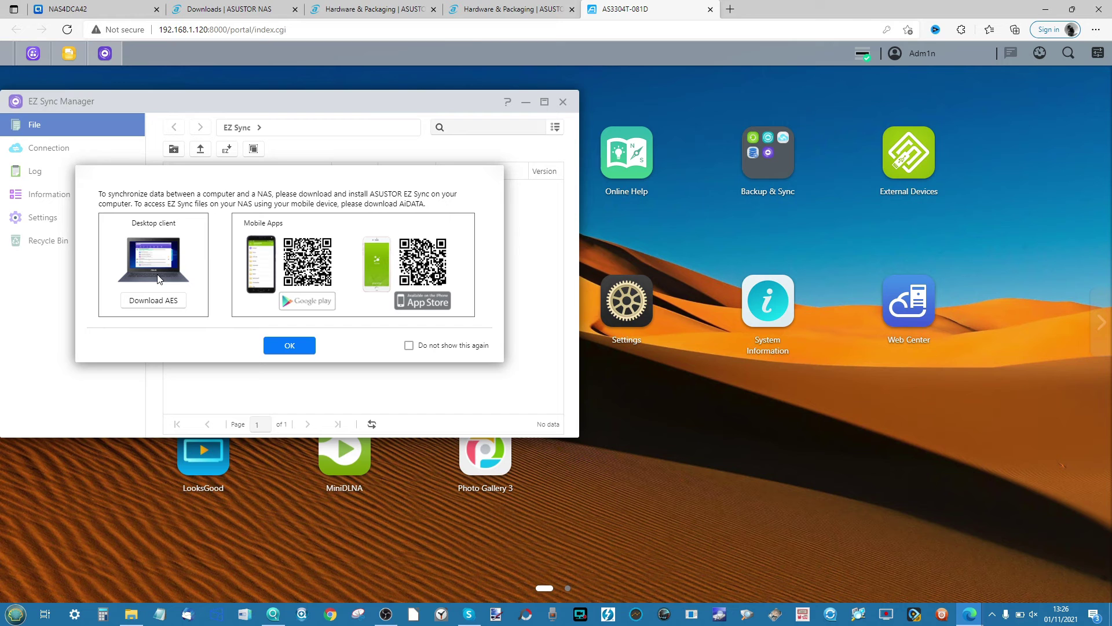
- Look through the Windows desktop apps, including ASUSTOR EZ Sync, on the AS3304T downloads page, and return to the NAS desktop
{"action": "left_click", "coordinate": [158, 301]}
{"action": "left_click", "coordinate": [216, 6]}
{"action": "scroll", "coordinate": [590, 398], "scroll_direction": "down", "scroll_amount": 9}
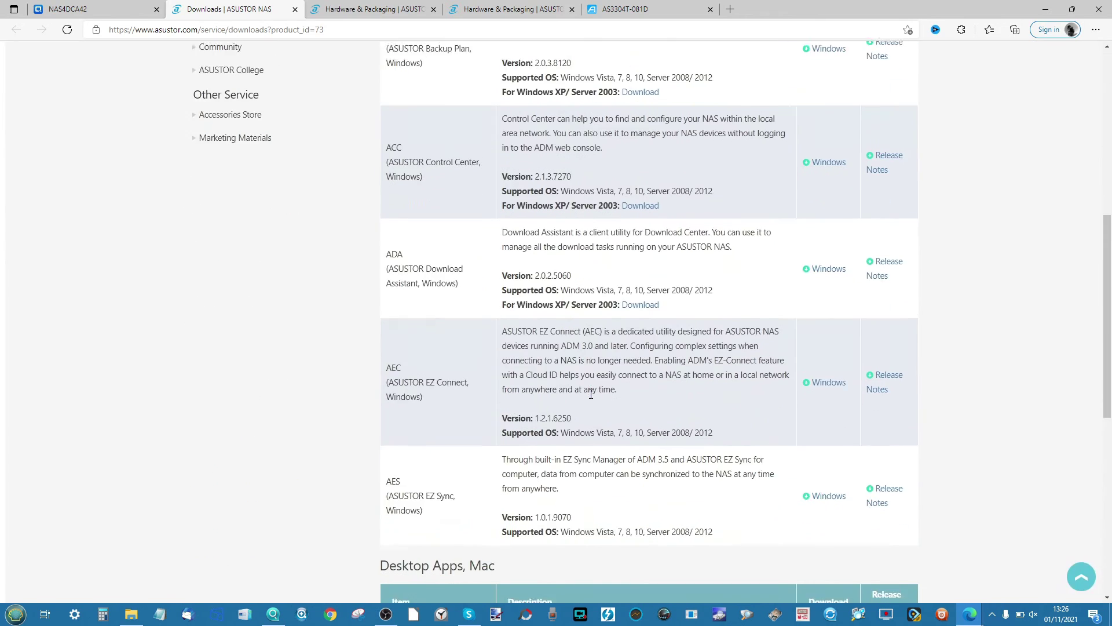
{"action": "scroll", "coordinate": [591, 398], "scroll_direction": "up", "scroll_amount": 3}
{"action": "scroll", "coordinate": [591, 398], "scroll_direction": "down", "scroll_amount": 6}
{"action": "scroll", "coordinate": [591, 398], "scroll_direction": "up", "scroll_amount": 8}
{"action": "scroll", "coordinate": [589, 394], "scroll_direction": "up", "scroll_amount": 5}
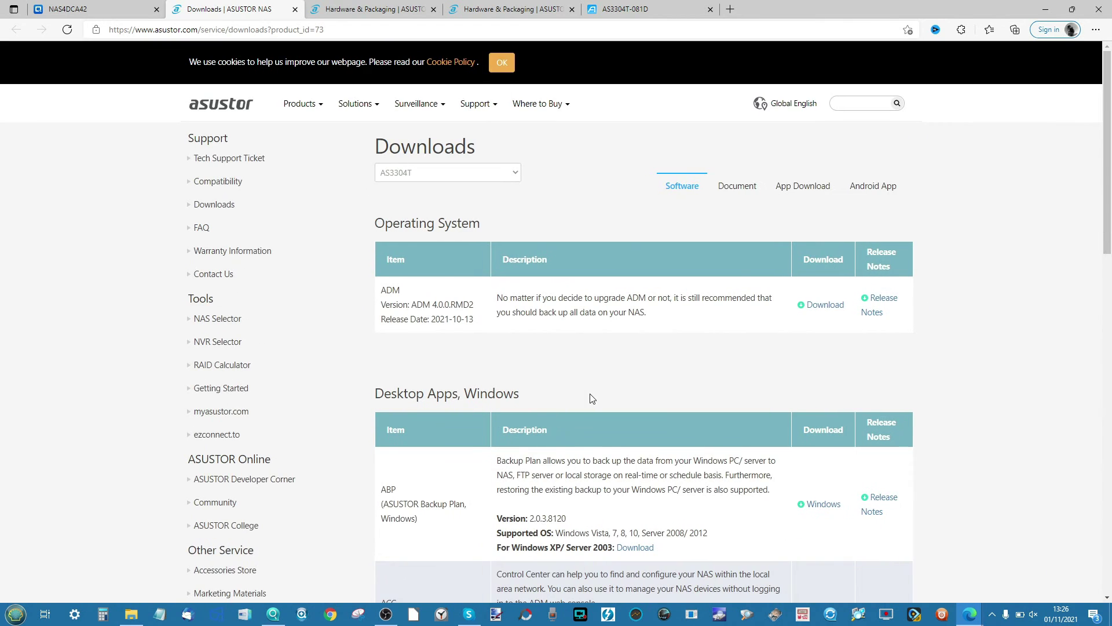
{"action": "left_click", "coordinate": [609, 6]}
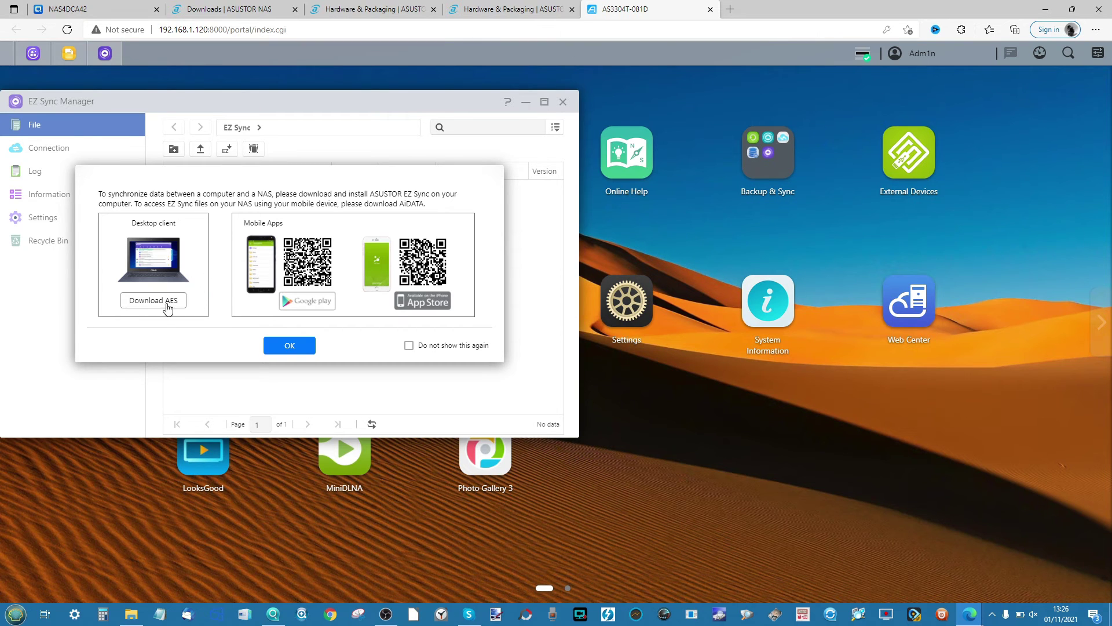
- Open the ASUSTOR EZ Sync client running in the background on the computer, and place its welcome window beside EZ Sync Manager
{"action": "left_click", "coordinate": [992, 614]}
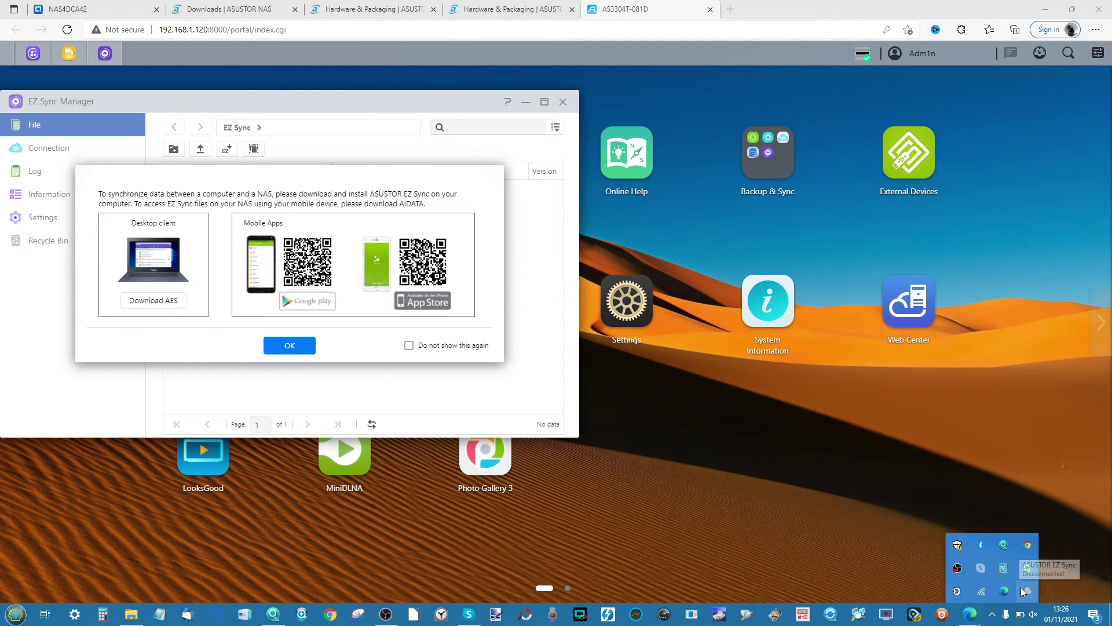
{"action": "left_click", "coordinate": [978, 567]}
{"action": "left_click", "coordinate": [1003, 316]}
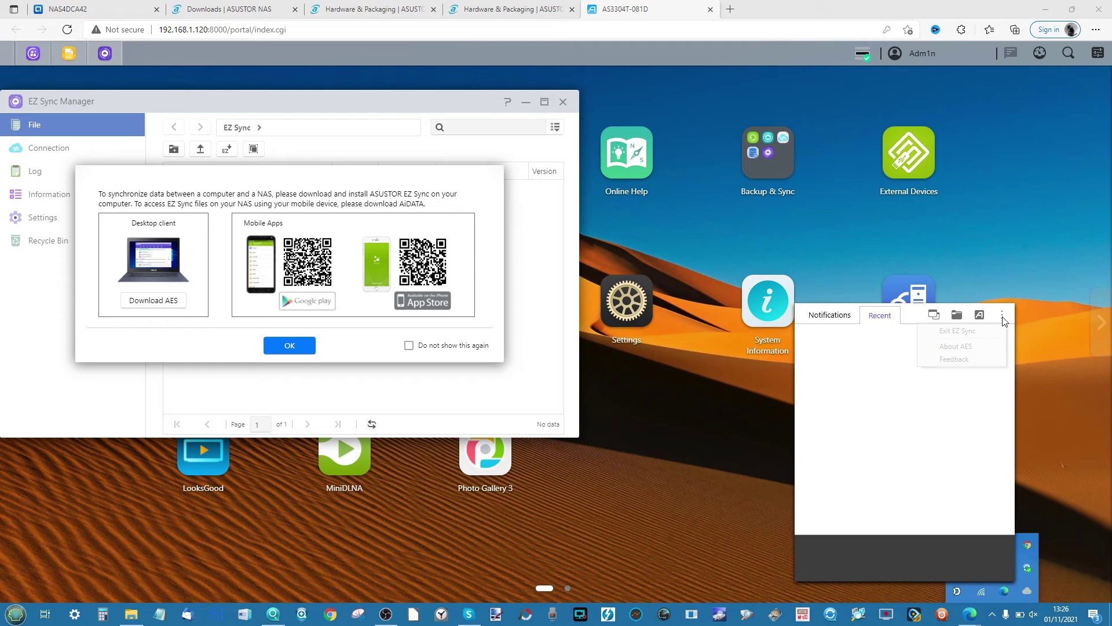
{"action": "left_click", "coordinate": [919, 392]}
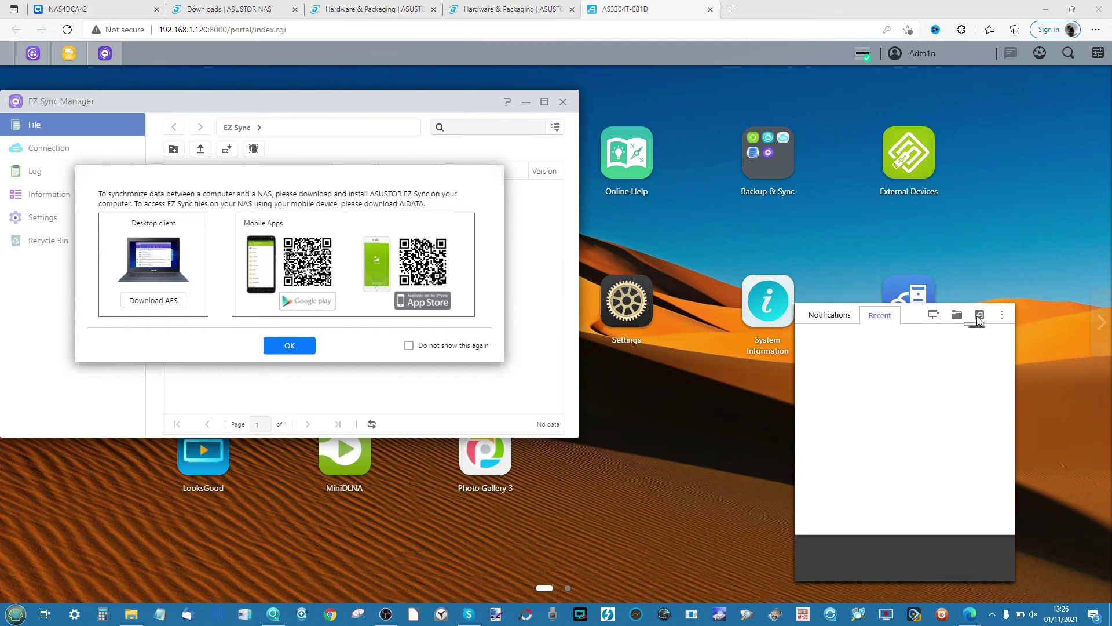
{"action": "left_click", "coordinate": [934, 315]}
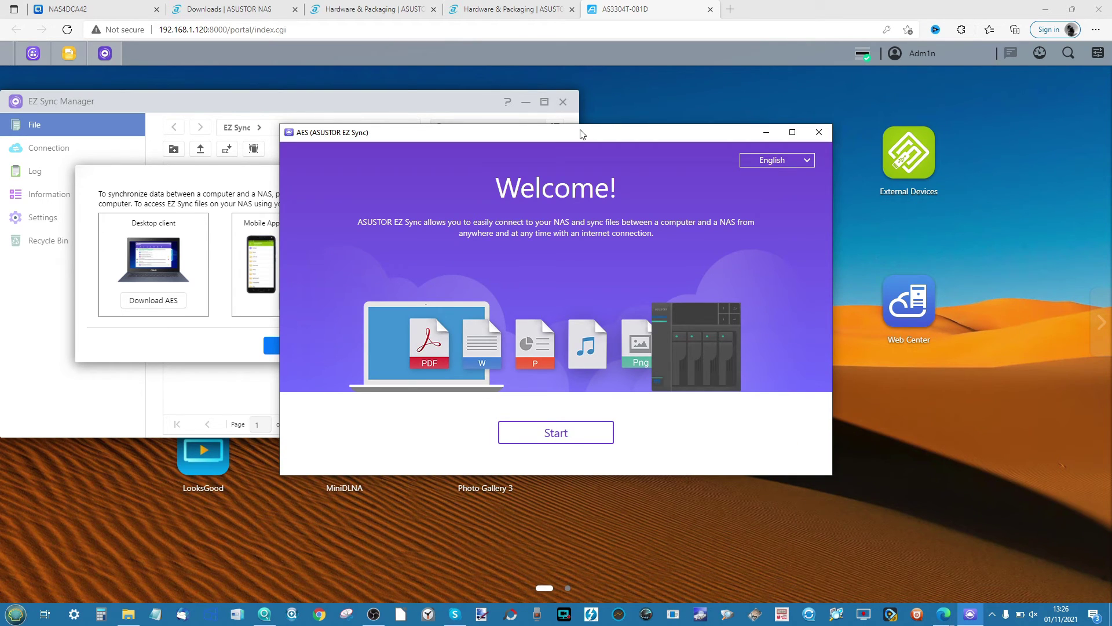
{"action": "left_click_drag", "start_coordinate": [609, 133], "coordinate": [831, 204]}
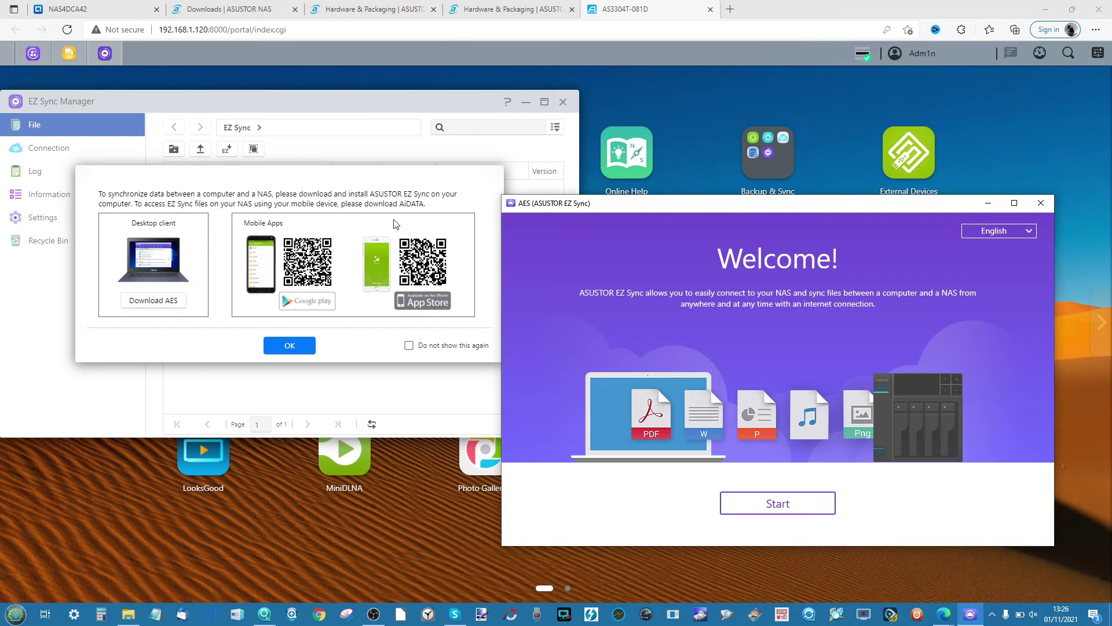
- View the computer's folders in File Explorer alongside the EZ Sync client, and switch back to the NAS desktop in the browser
{"action": "left_click", "coordinate": [128, 613]}
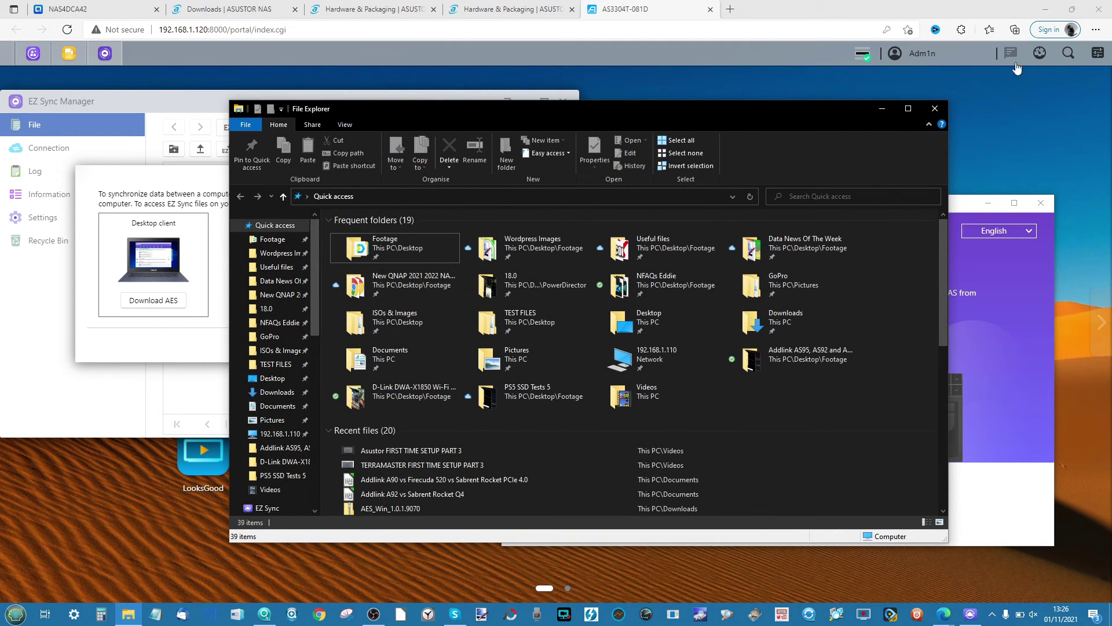
{"action": "left_click", "coordinate": [882, 108]}
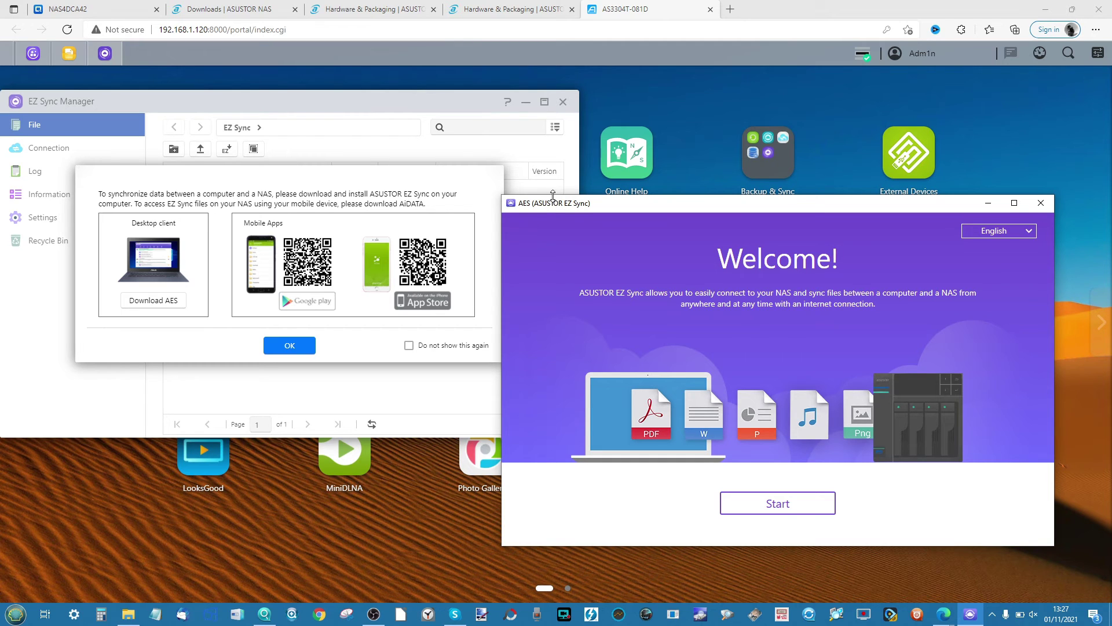
{"action": "left_click_drag", "start_coordinate": [552, 196], "coordinate": [529, 229]}
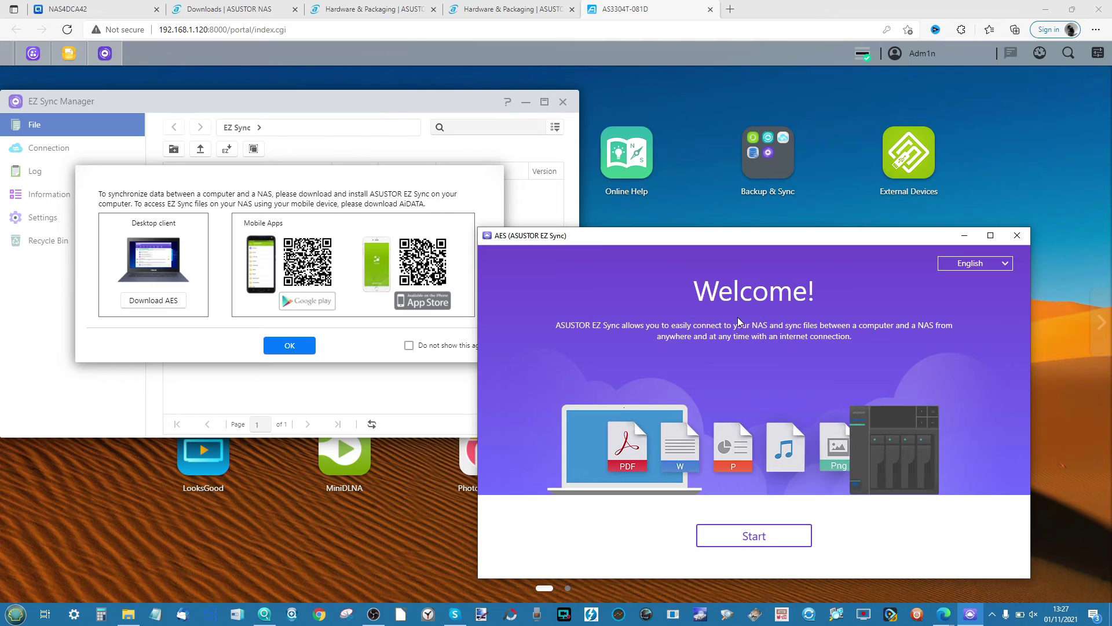
{"action": "left_click", "coordinate": [128, 614]}
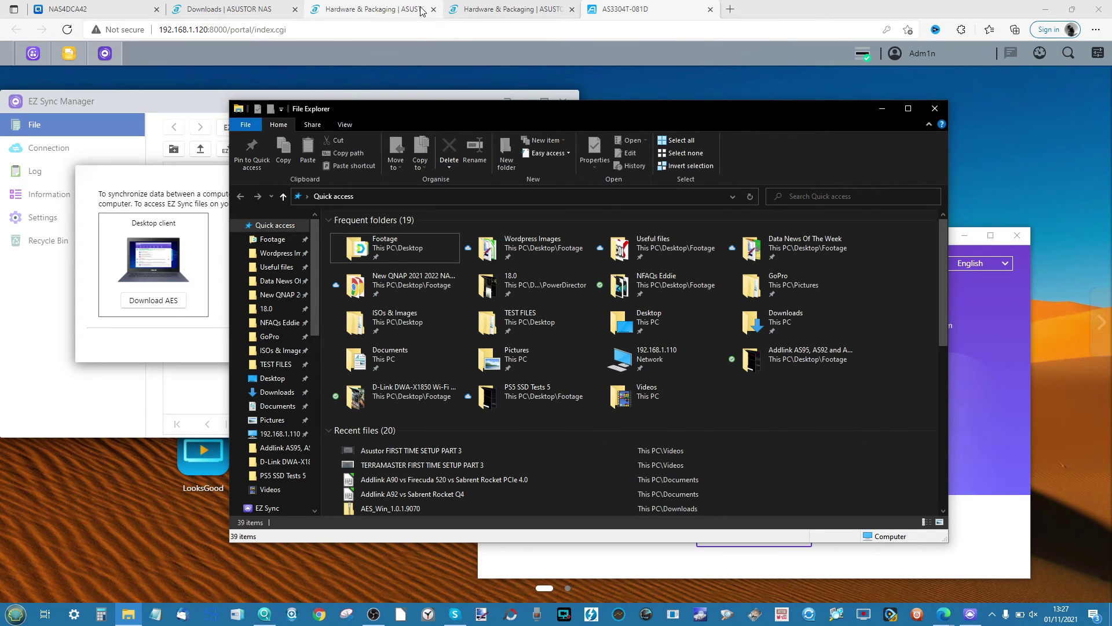
{"action": "left_click", "coordinate": [643, 6]}
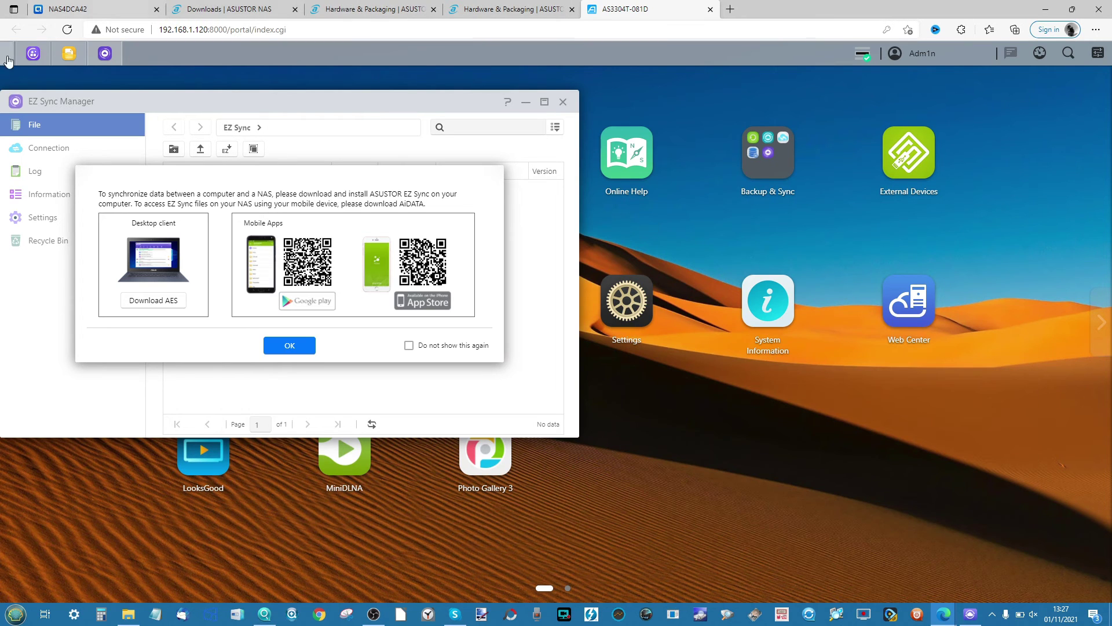
- Dismiss the EZ Sync client download notice, and move the EZ Sync Manager window to the middle of the desktop
{"action": "left_click", "coordinate": [26, 60]}
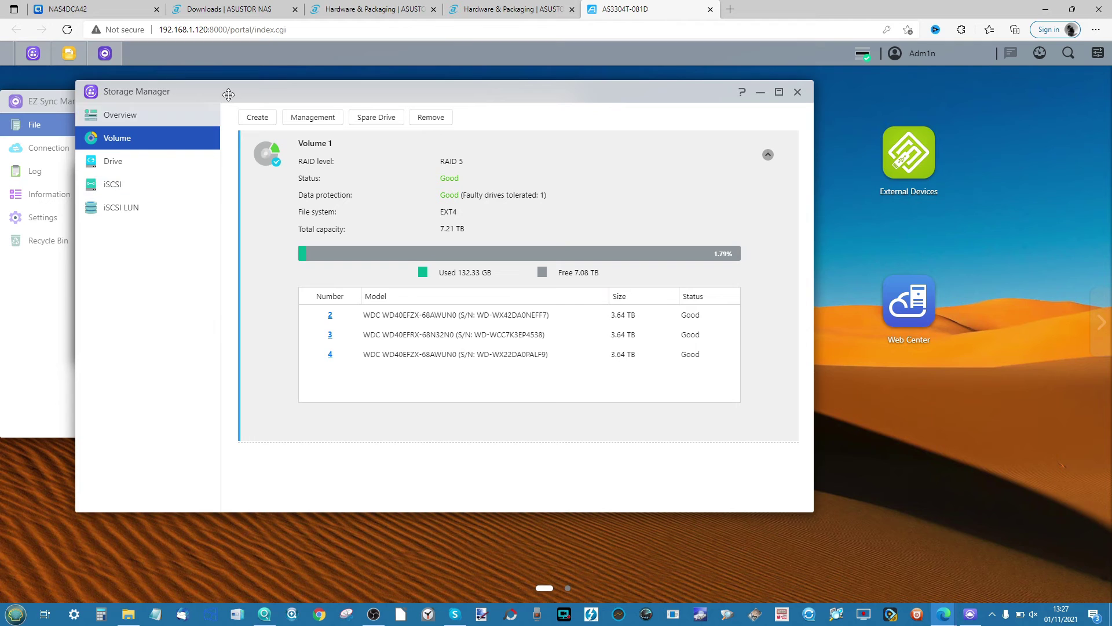
{"action": "left_click", "coordinate": [760, 91]}
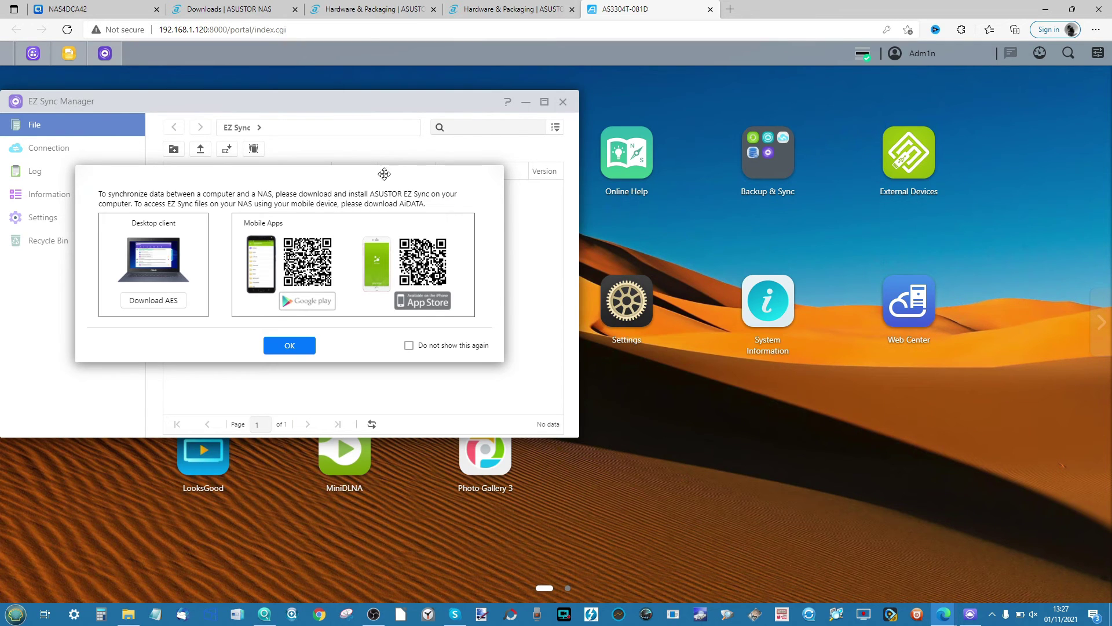
{"action": "left_click", "coordinate": [287, 351]}
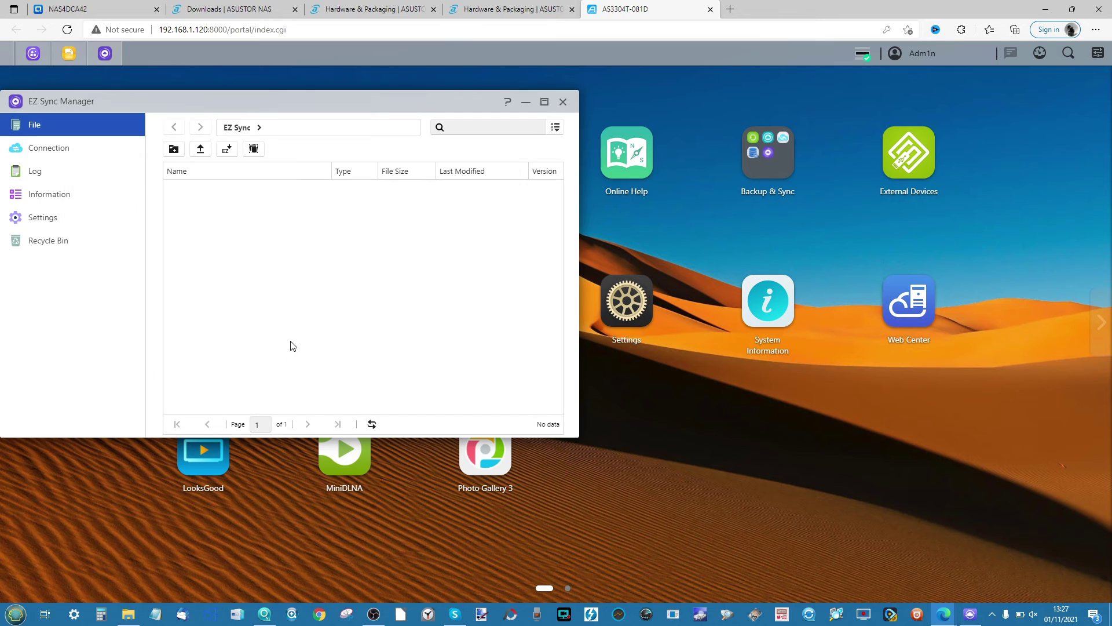
{"action": "left_click_drag", "start_coordinate": [372, 112], "coordinate": [726, 193]}
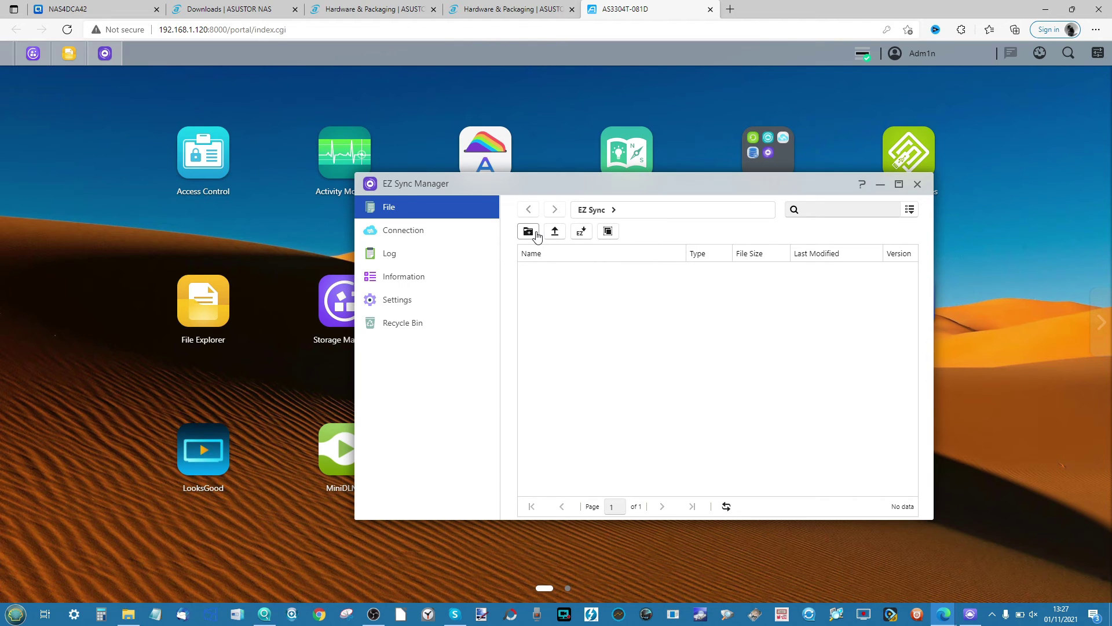
- Examine EZ Sync Manager's connected devices, connection and file information, file history settings and Recycle Bin rules
{"action": "left_click", "coordinate": [428, 229]}
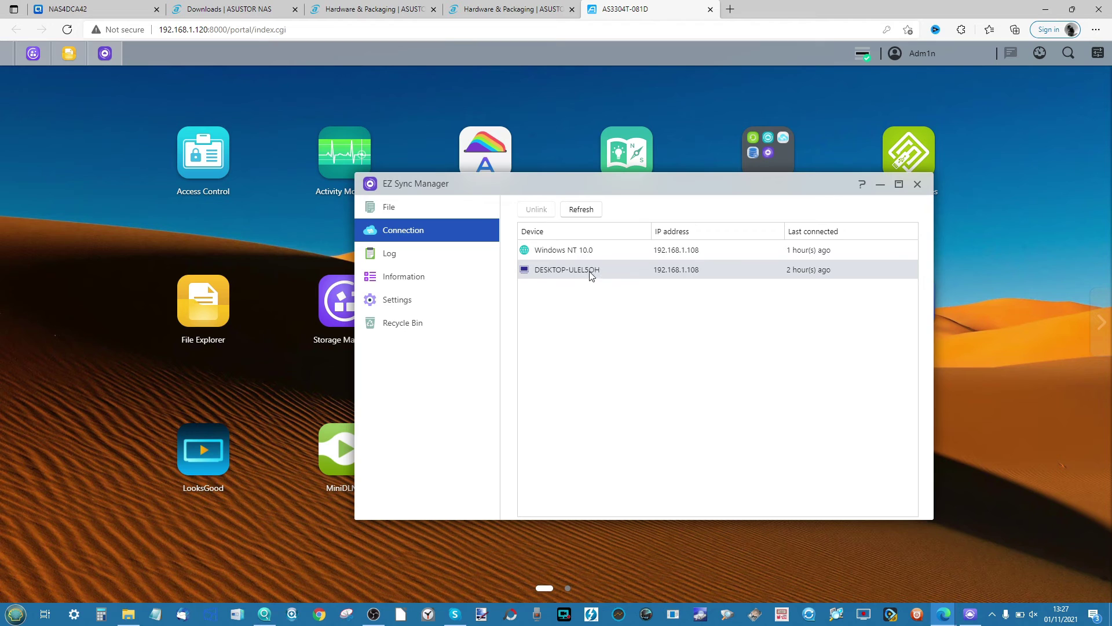
{"action": "left_click", "coordinate": [568, 271]}
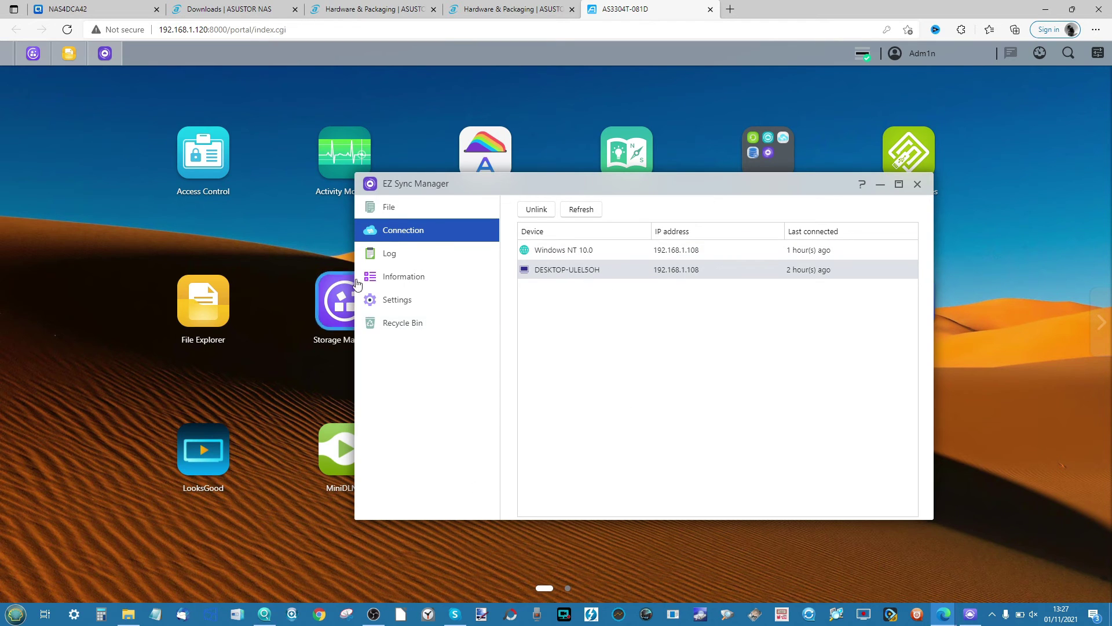
{"action": "left_click", "coordinate": [413, 274]}
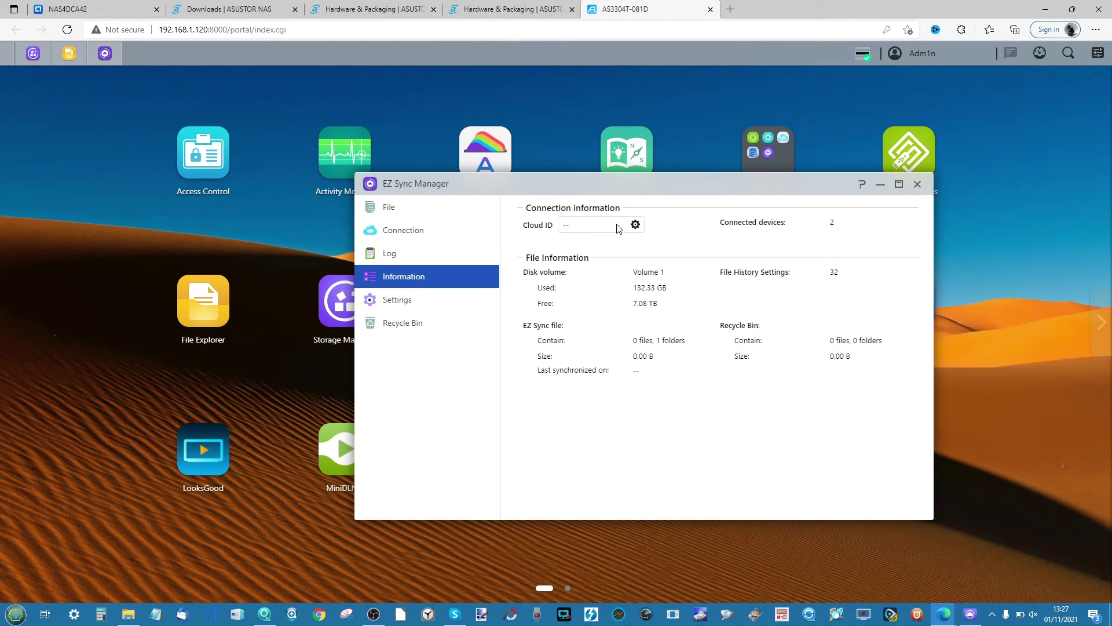
{"action": "left_click", "coordinate": [390, 300]}
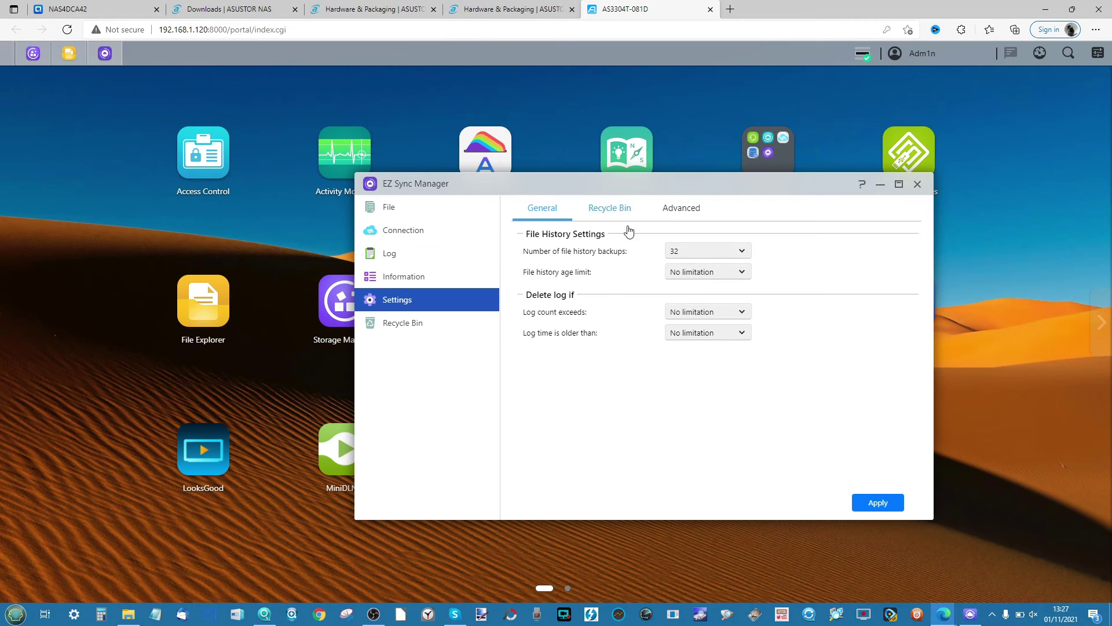
{"action": "left_click", "coordinate": [610, 211]}
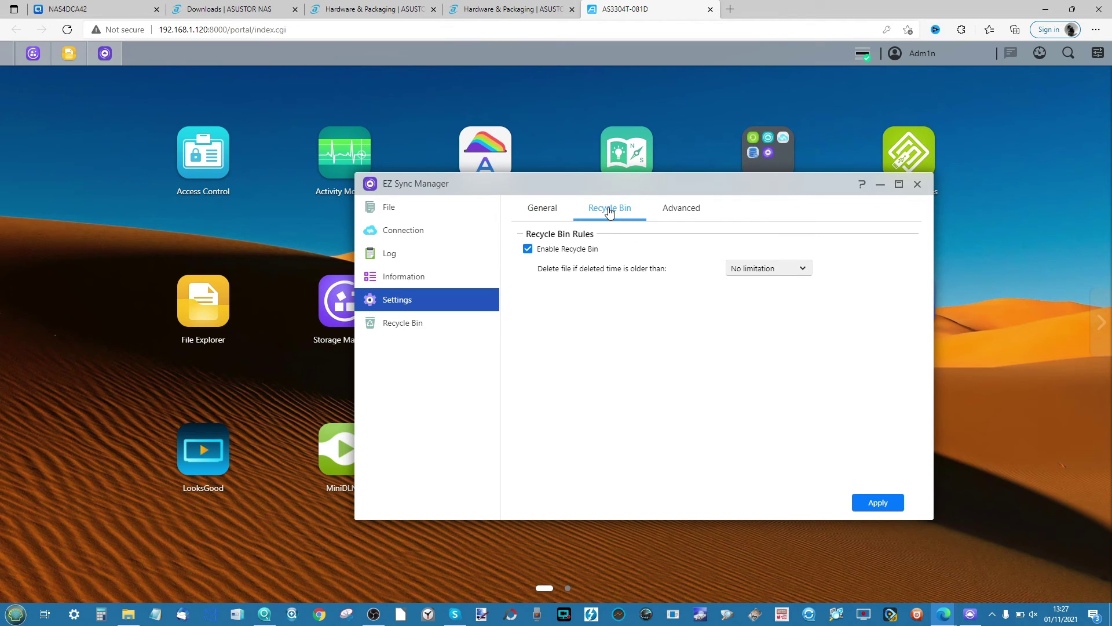
- Examine EZ Sync Manager's advanced file location setting, and return to its general settings
{"action": "left_click", "coordinate": [680, 209]}
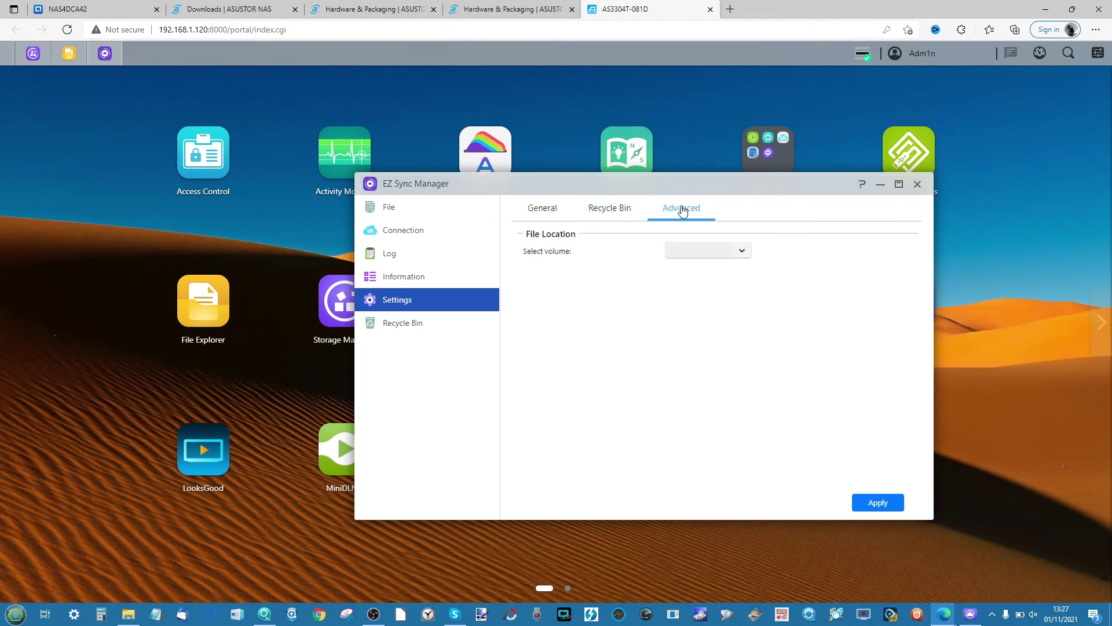
{"action": "left_click", "coordinate": [678, 252]}
{"action": "left_click", "coordinate": [543, 214]}
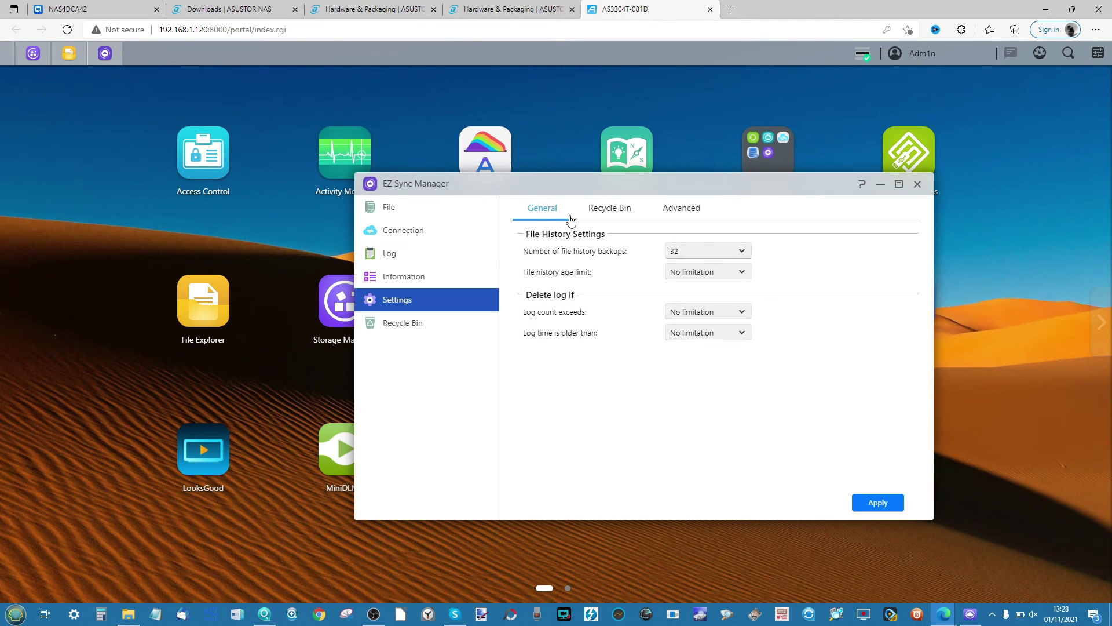
- Create a folder named EZ EASY in EZ Sync Manager's file area and select it
{"action": "left_click", "coordinate": [405, 211]}
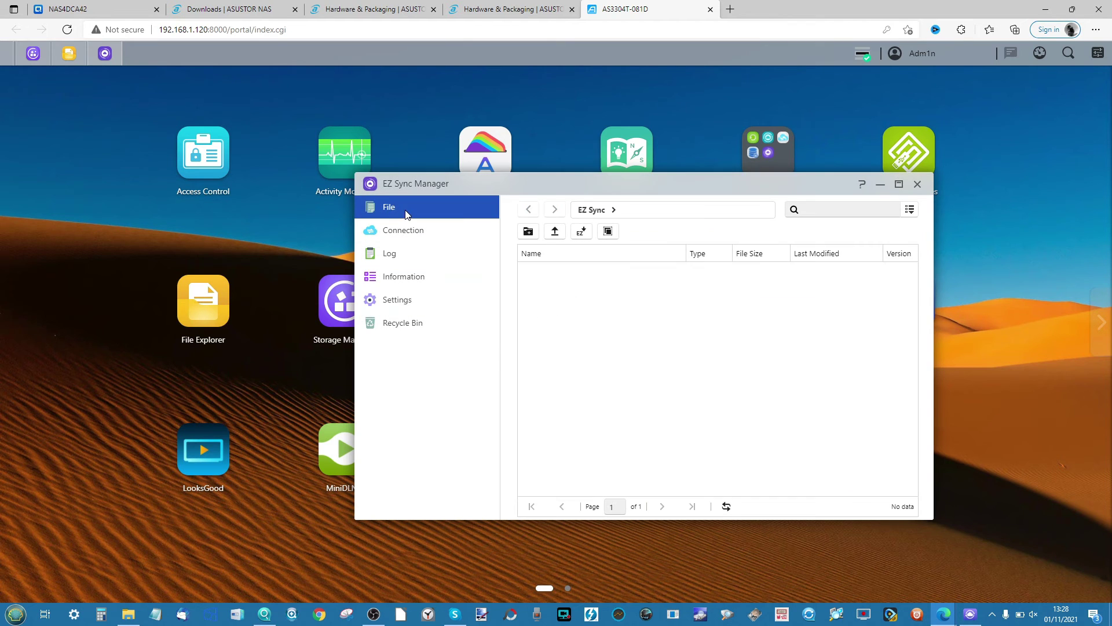
{"action": "left_click", "coordinate": [528, 236]}
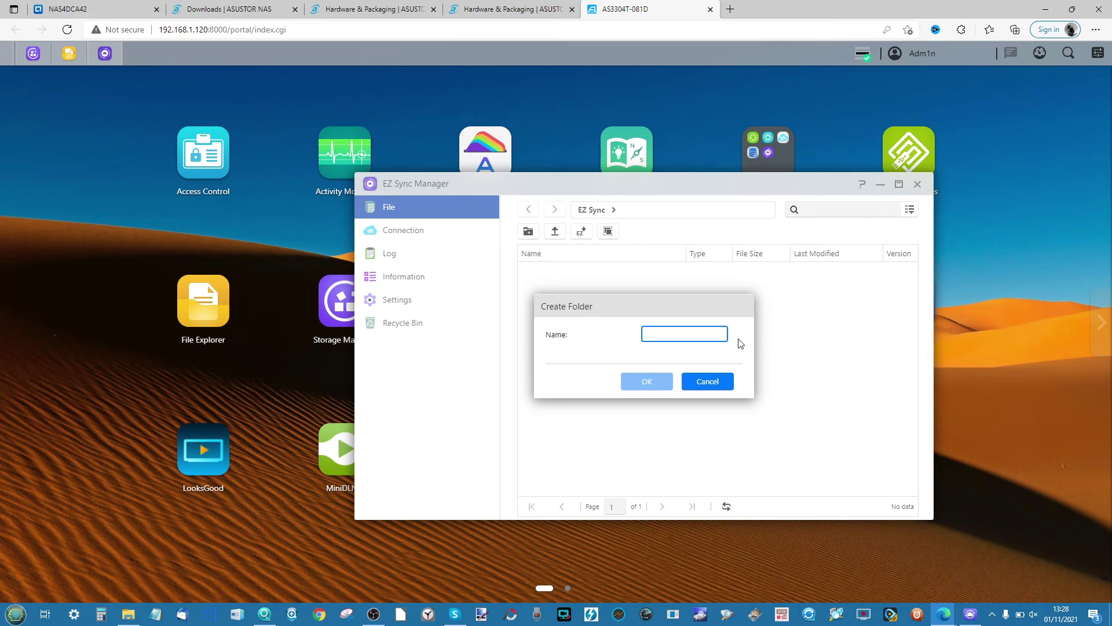
{"action": "left_click", "coordinate": [685, 333]}
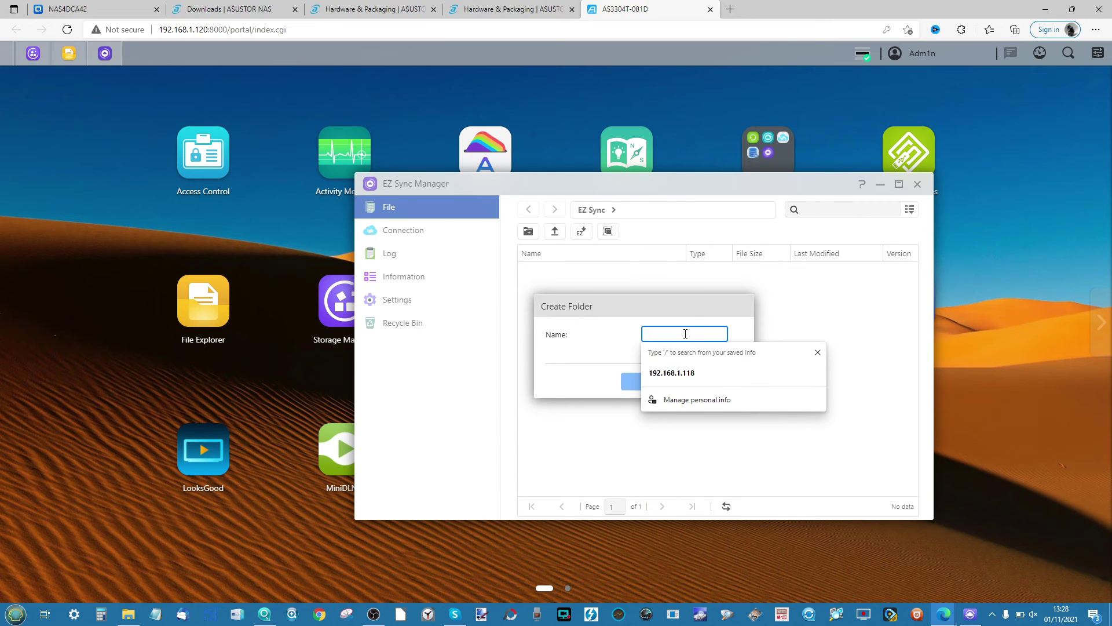
{"action": "type", "text": "EZ EASY"}
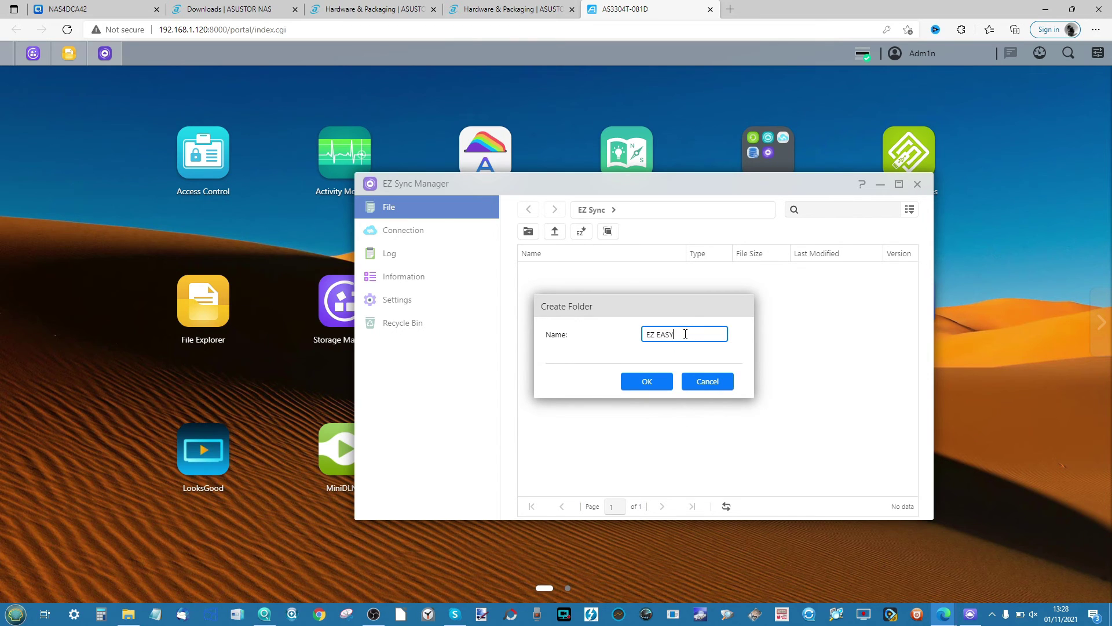
{"action": "left_click", "coordinate": [648, 382]}
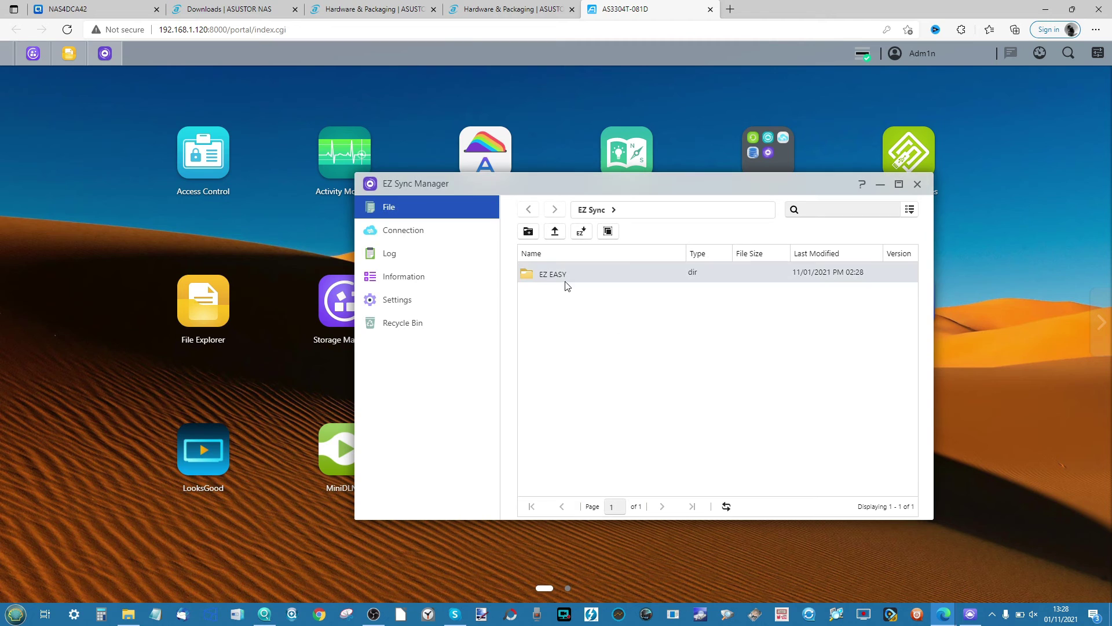
{"action": "left_click", "coordinate": [549, 281]}
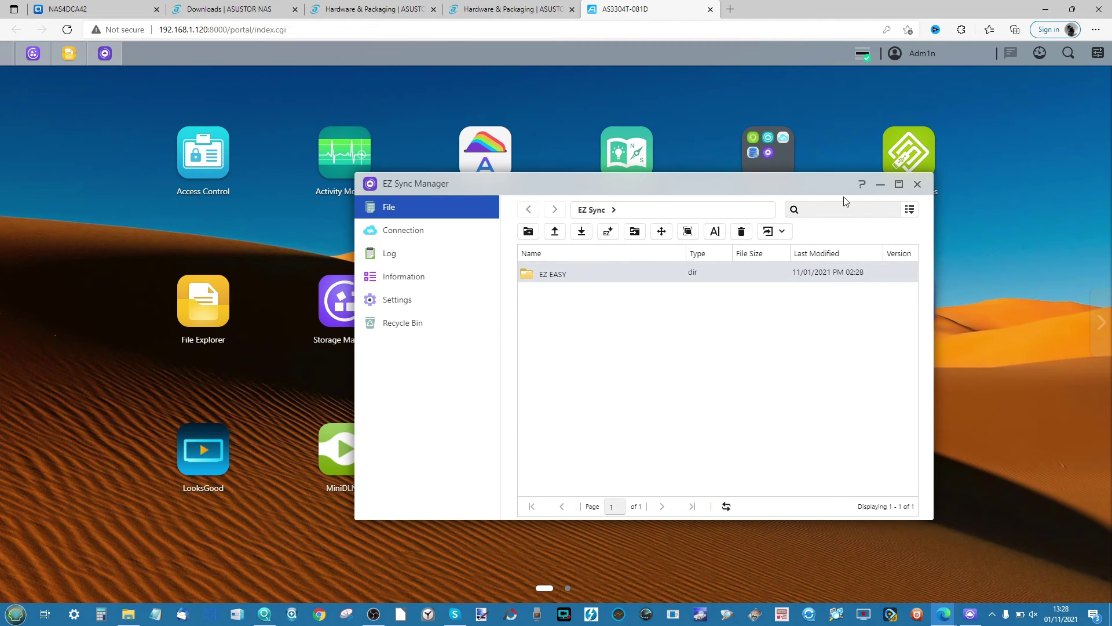
- Switch to the ASUSTOR EZ Sync client and start a new connection to the detected NAS AS3304T-081D at 192.168.1.120
{"action": "left_click", "coordinate": [970, 613]}
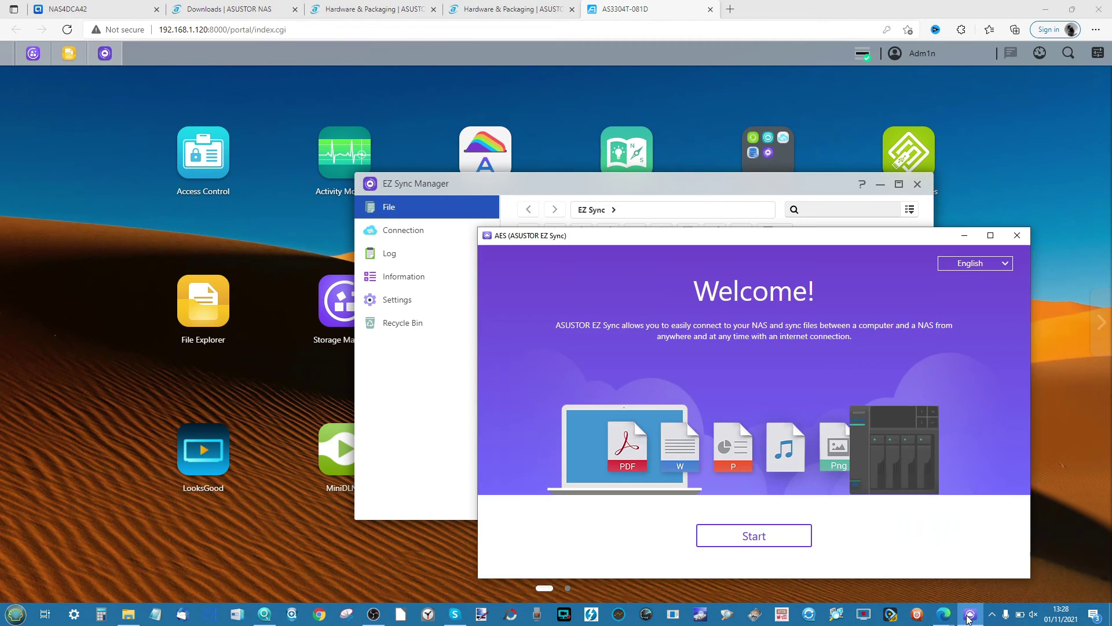
{"action": "left_click_drag", "start_coordinate": [769, 241], "coordinate": [624, 148]}
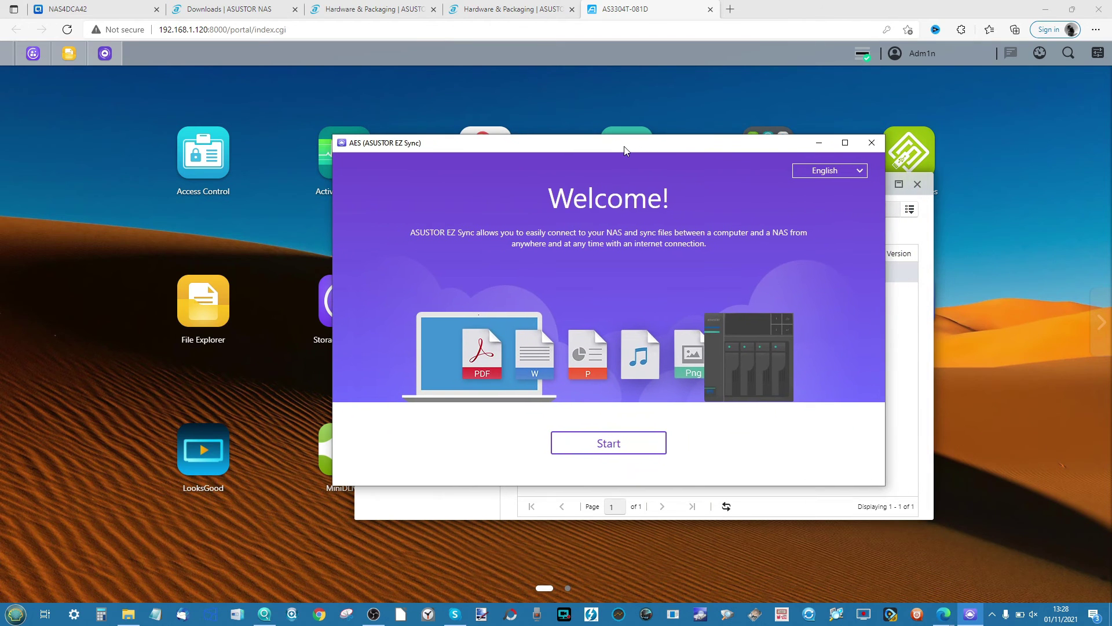
{"action": "left_click", "coordinate": [613, 450]}
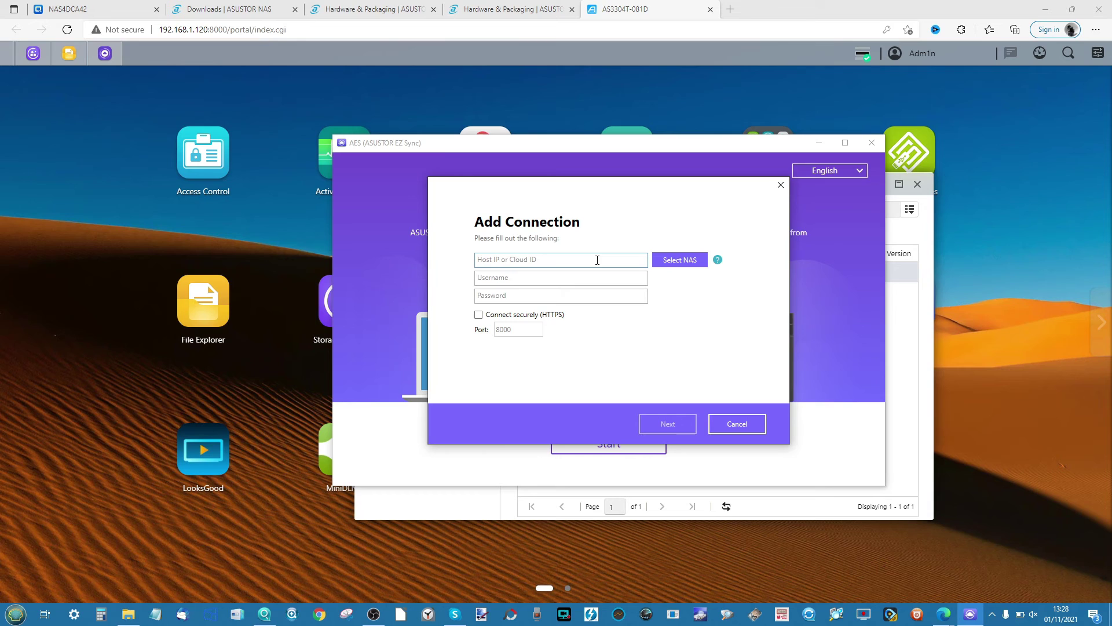
{"action": "left_click", "coordinate": [509, 256]}
{"action": "left_click", "coordinate": [681, 261]}
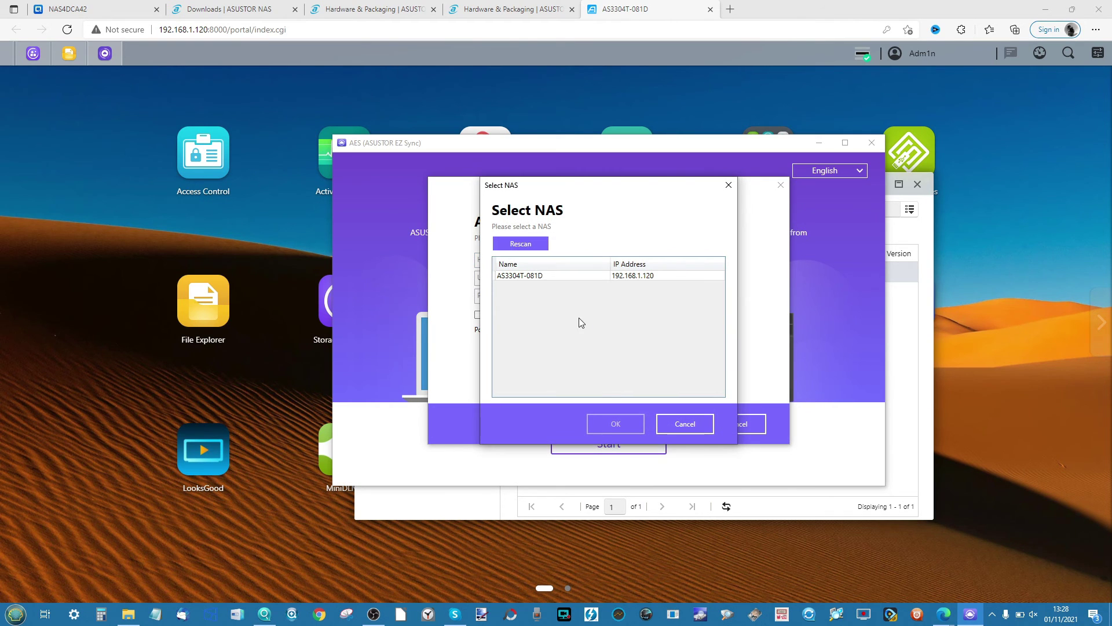
{"action": "left_click", "coordinate": [520, 275]}
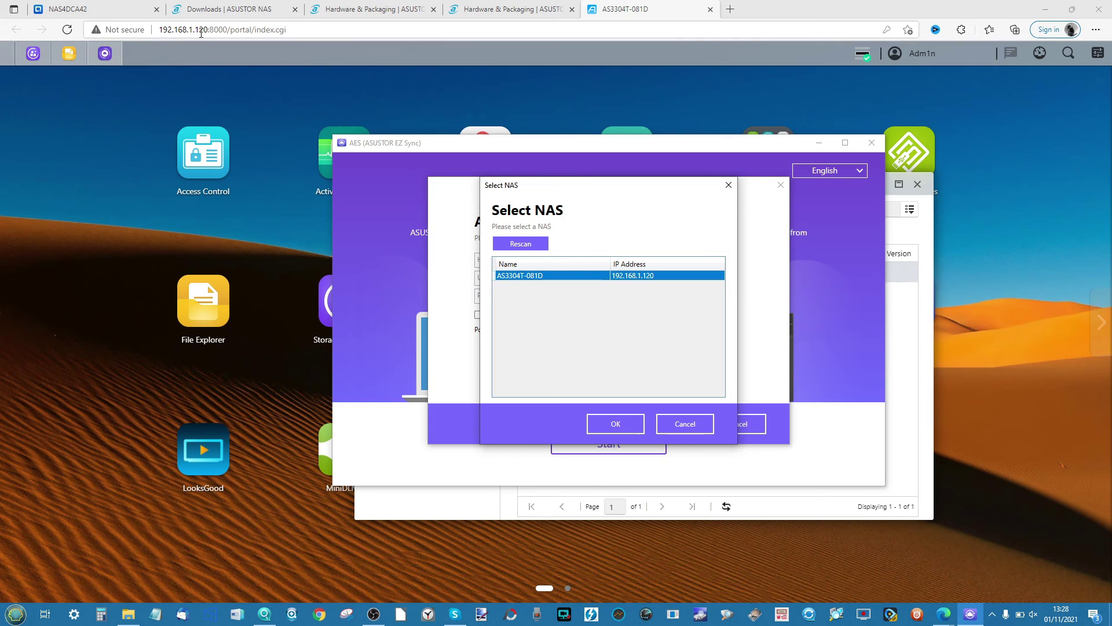
{"action": "left_click", "coordinate": [621, 431]}
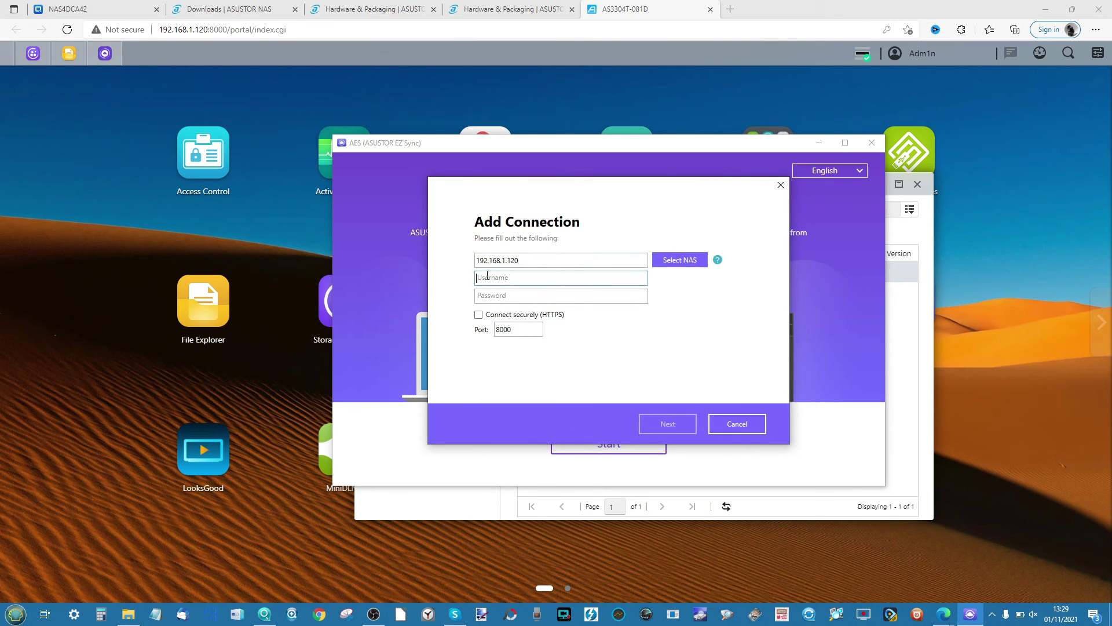
- Enter the NAS account's username and password, and continue to the synchronization settings
{"action": "type", "text": "Adm1n"}
{"action": "key", "text": "Tab"}
{"action": "type", "text": "••••••"}
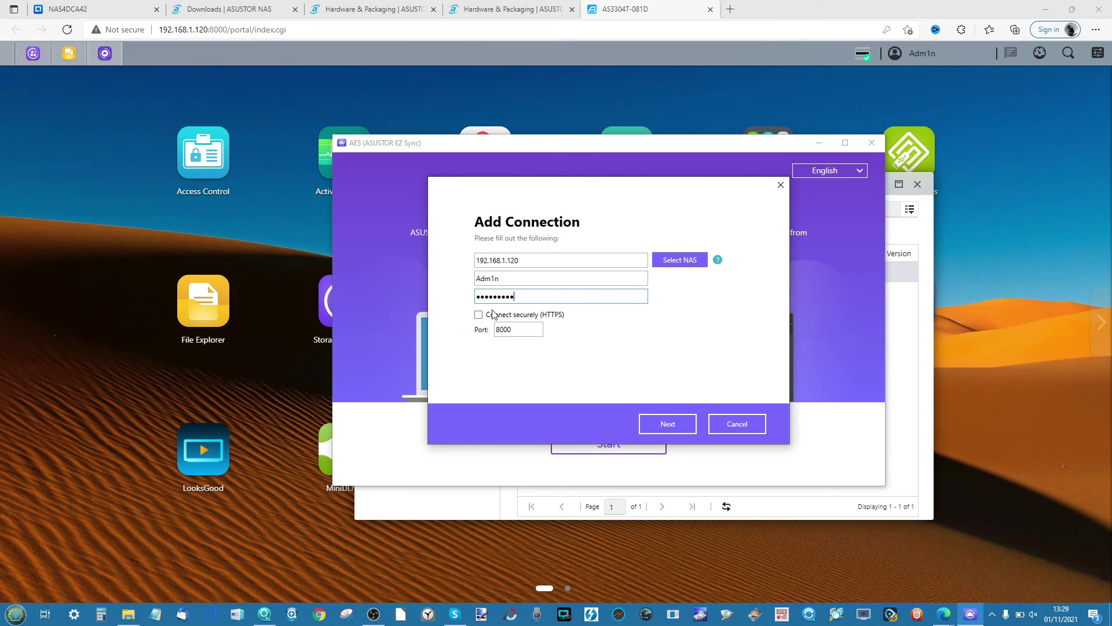
{"action": "left_click", "coordinate": [683, 428]}
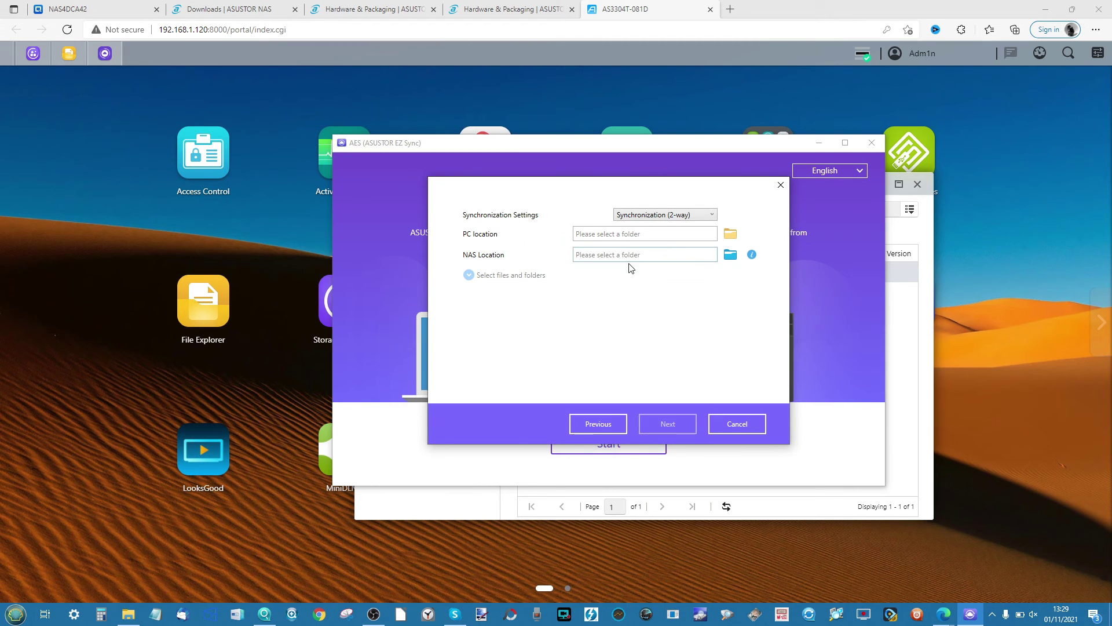
- Choose Synchronization (2-way) and set the PC location to the computer's 3D Objects folder
{"action": "left_click", "coordinate": [661, 215]}
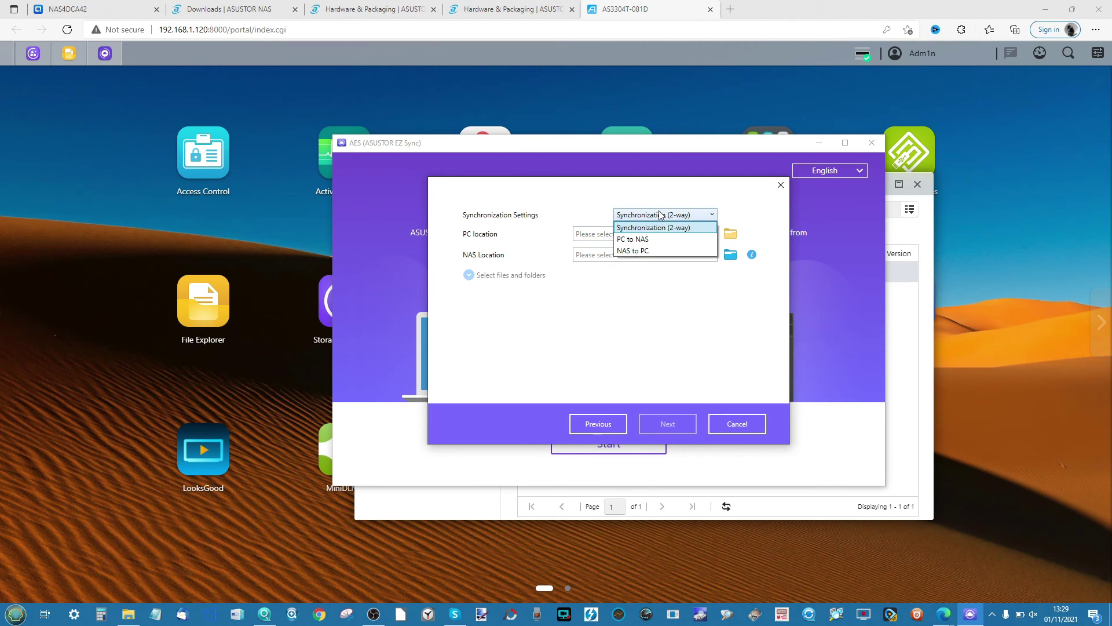
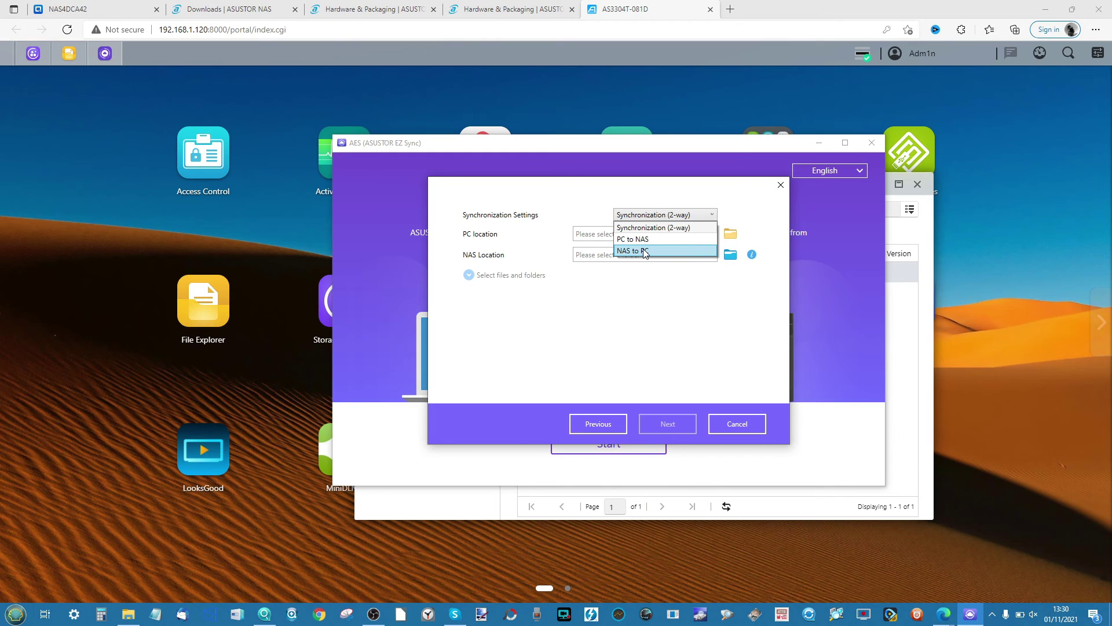
{"action": "left_click", "coordinate": [653, 227]}
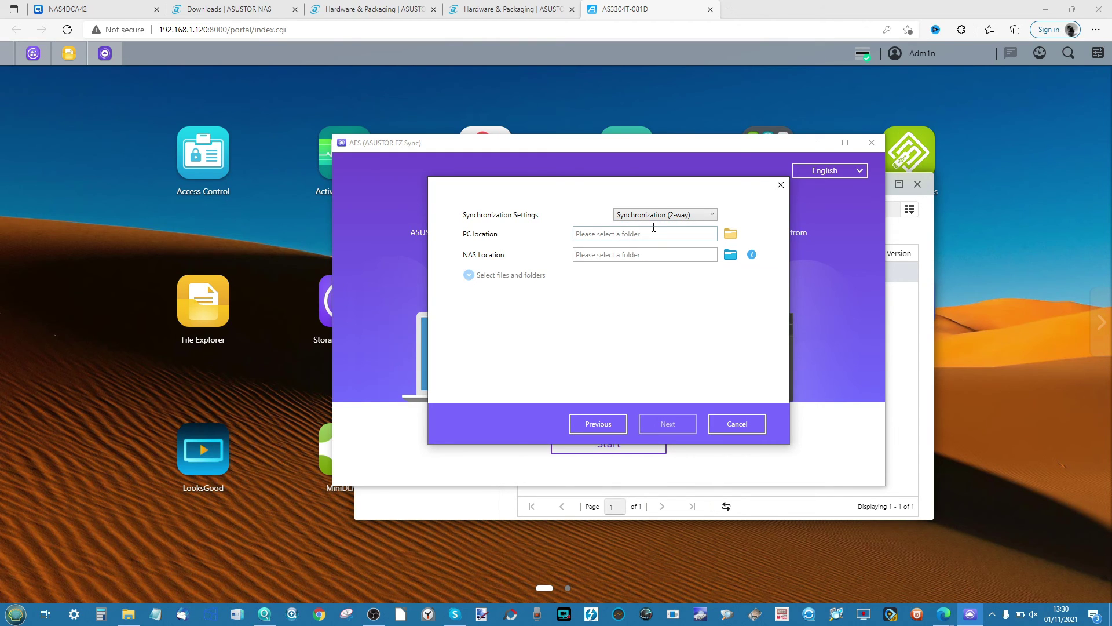
{"action": "left_click", "coordinate": [730, 235]}
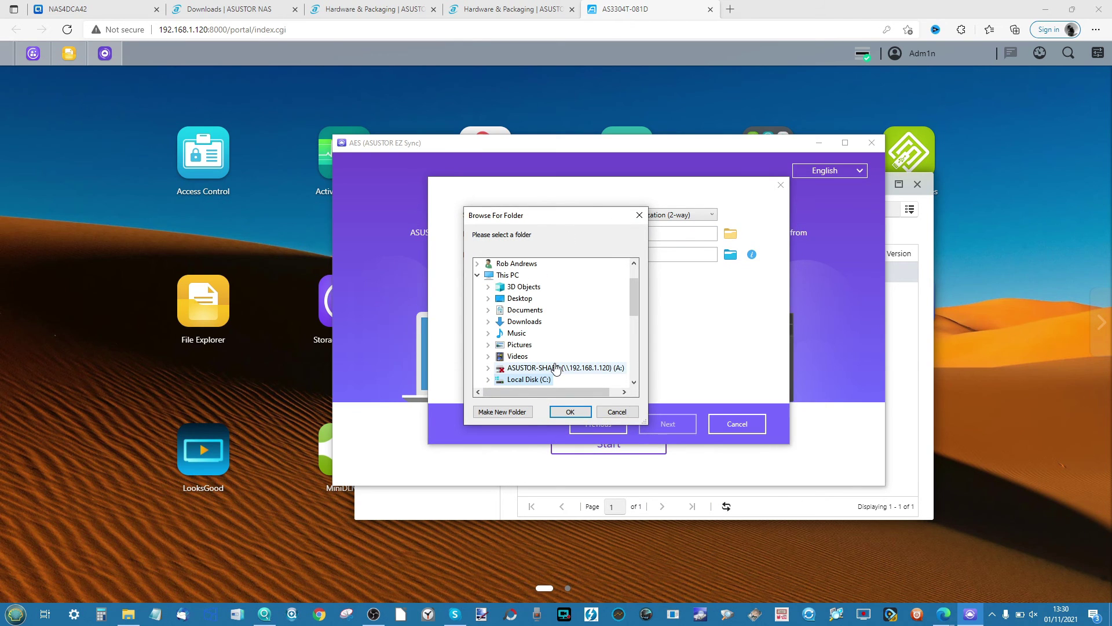
{"action": "scroll", "coordinate": [556, 369], "scroll_direction": "down", "scroll_amount": 6}
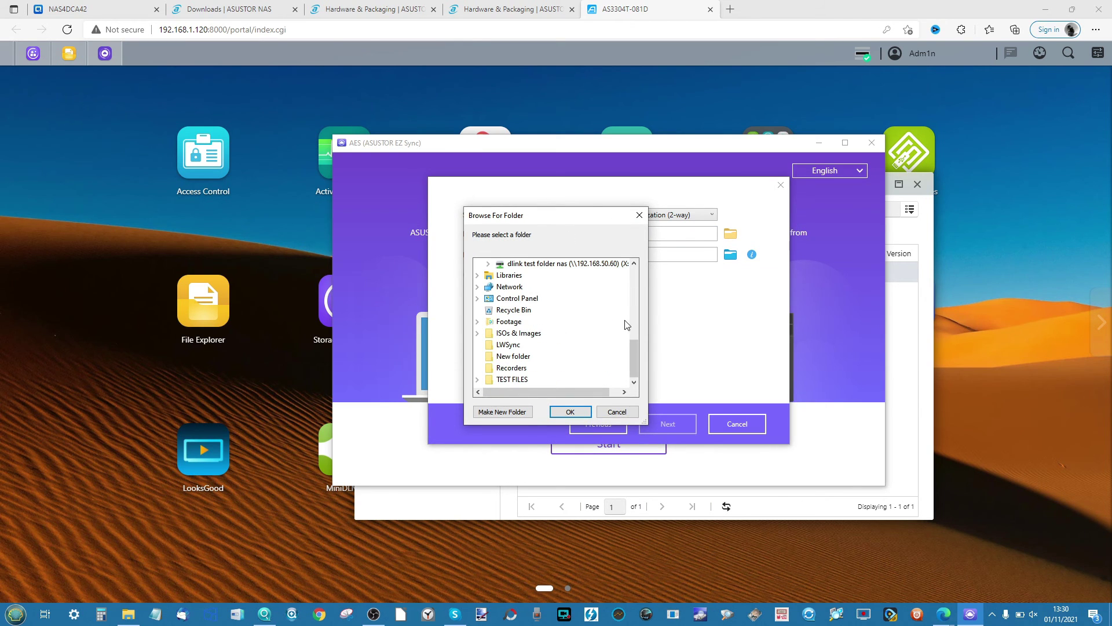
{"action": "left_click_drag", "start_coordinate": [634, 350], "coordinate": [645, 294]}
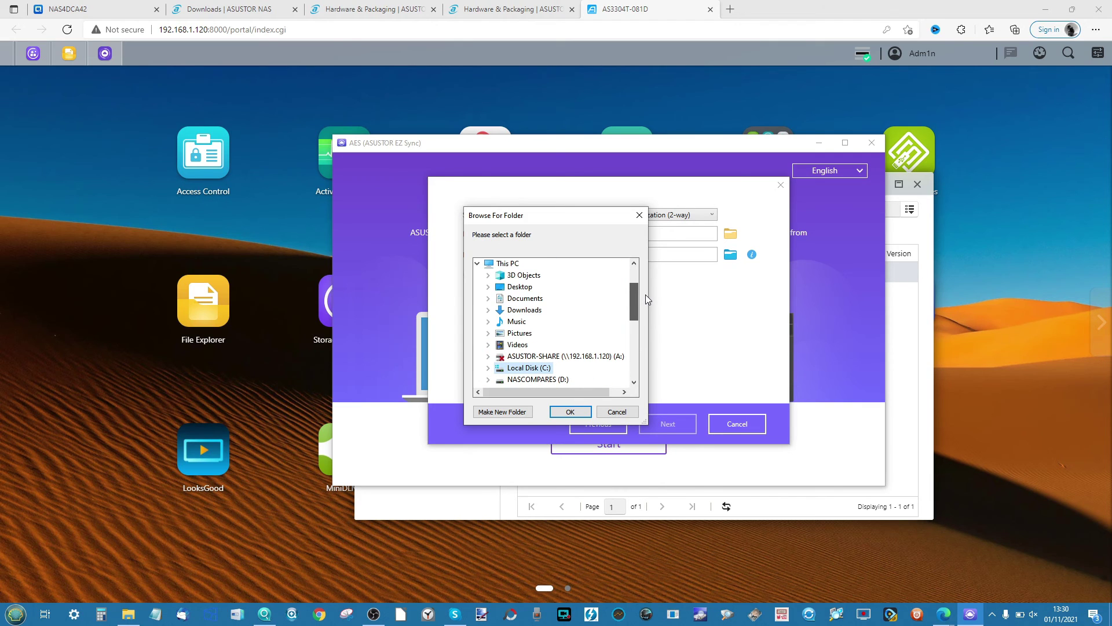
{"action": "mouse_move", "coordinate": [645, 294]}
{"action": "left_mouse_down"}
{"action": "mouse_move", "coordinate": [642, 341]}
{"action": "mouse_move", "coordinate": [644, 273]}
{"action": "left_mouse_up"}
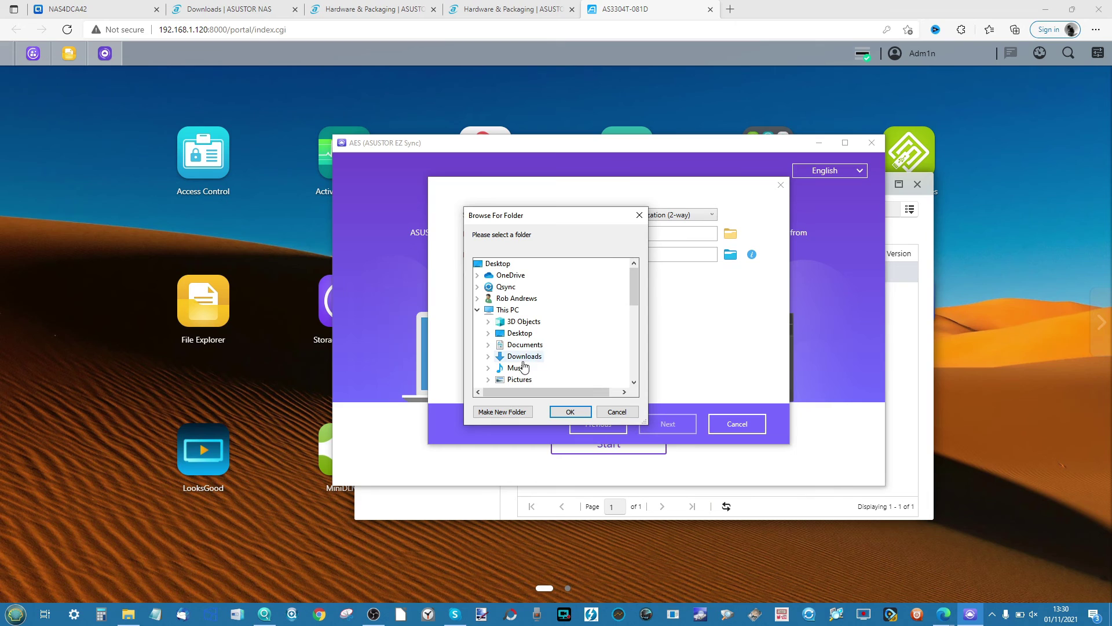
{"action": "left_click", "coordinate": [522, 322]}
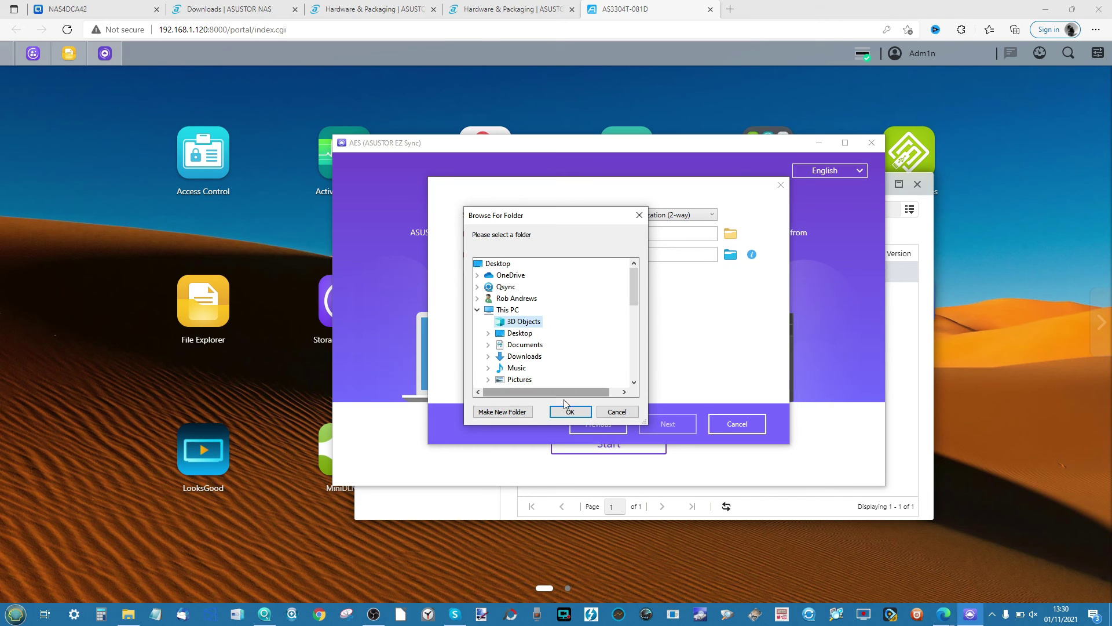
{"action": "left_click", "coordinate": [567, 410]}
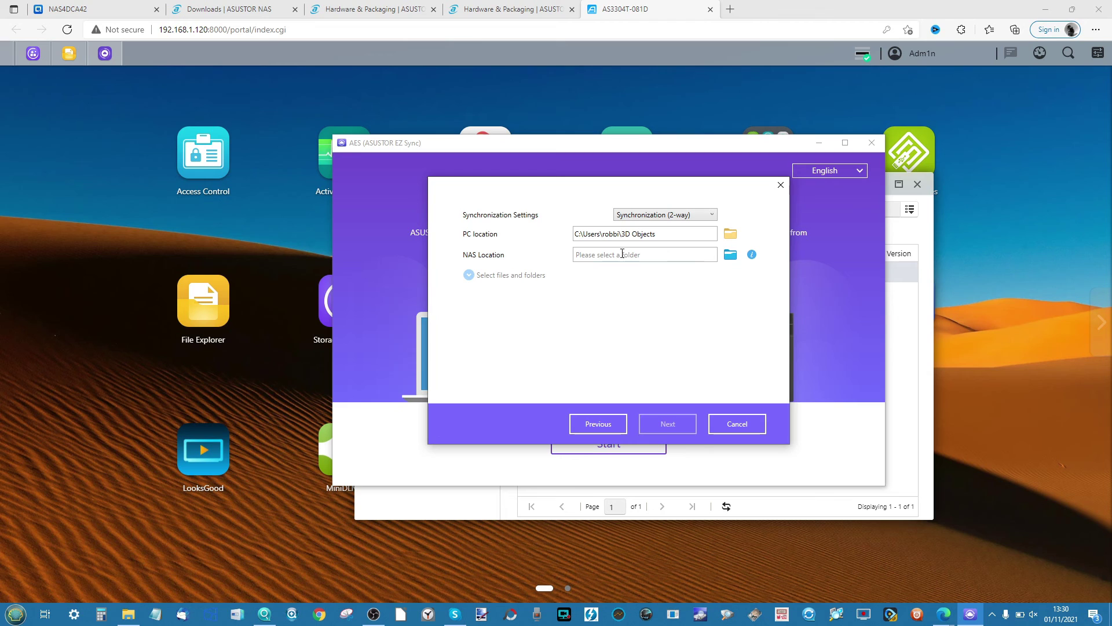
- Set the NAS location to the EZ EASY folder inside EZ Sync
{"action": "left_click", "coordinate": [729, 256]}
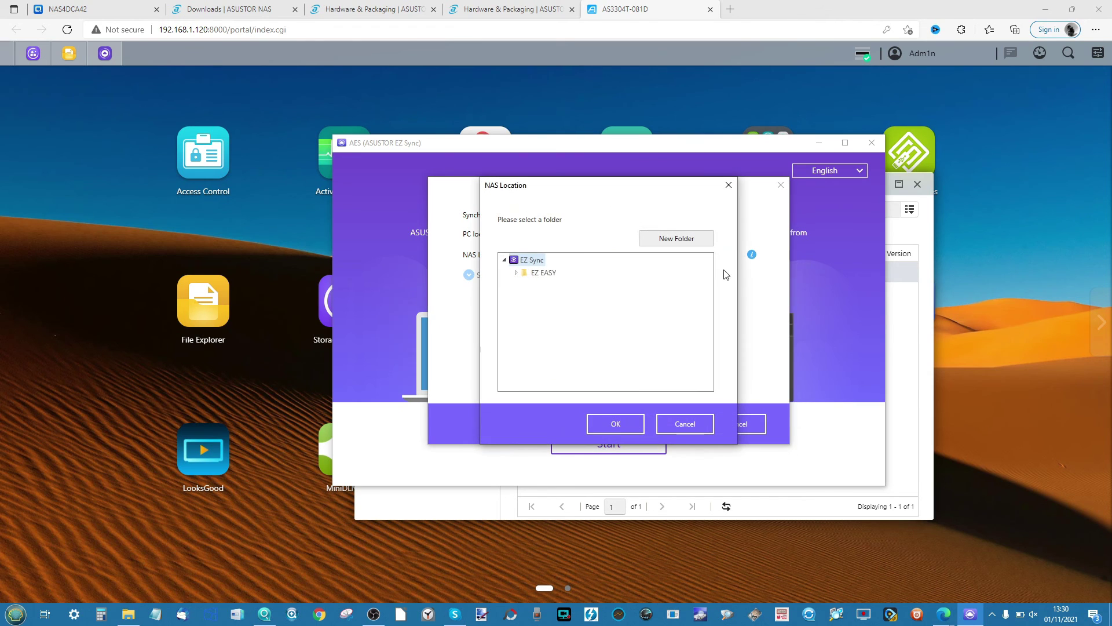
{"action": "left_click", "coordinate": [545, 276]}
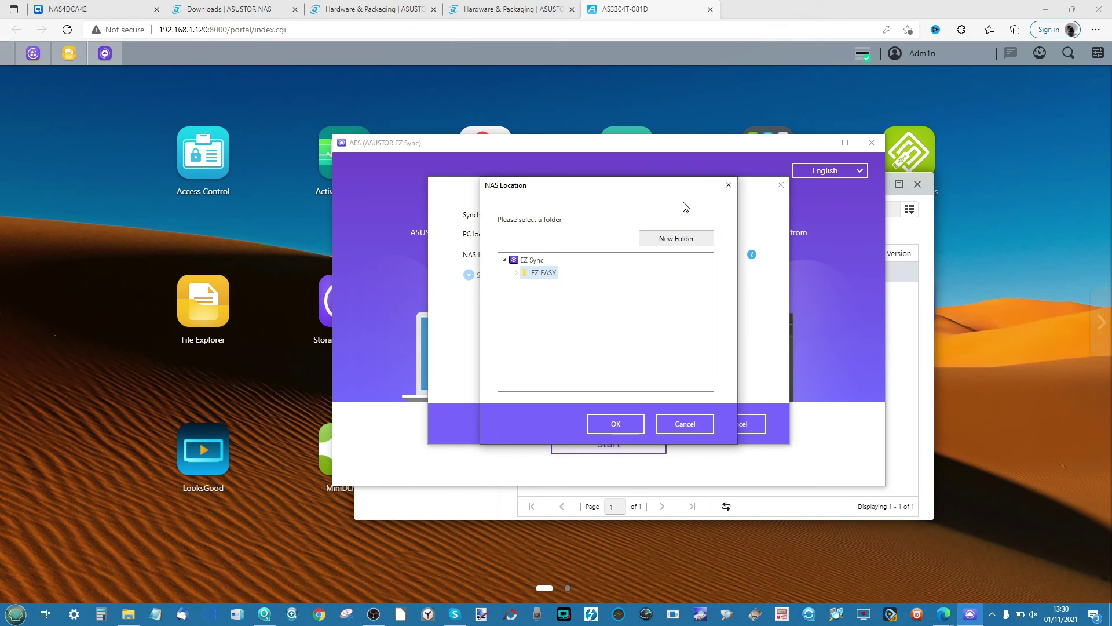
{"action": "left_click", "coordinate": [615, 423]}
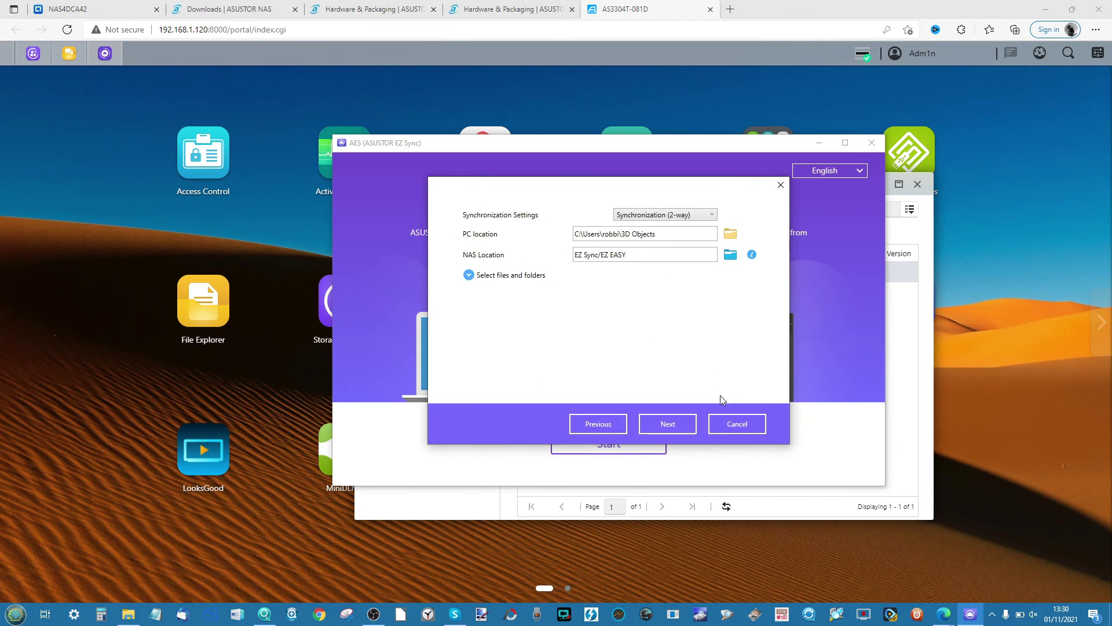
- Finish the sync setup without adding any file filters, and dismiss the completion notice and the introductory guide
{"action": "left_click", "coordinate": [672, 422]}
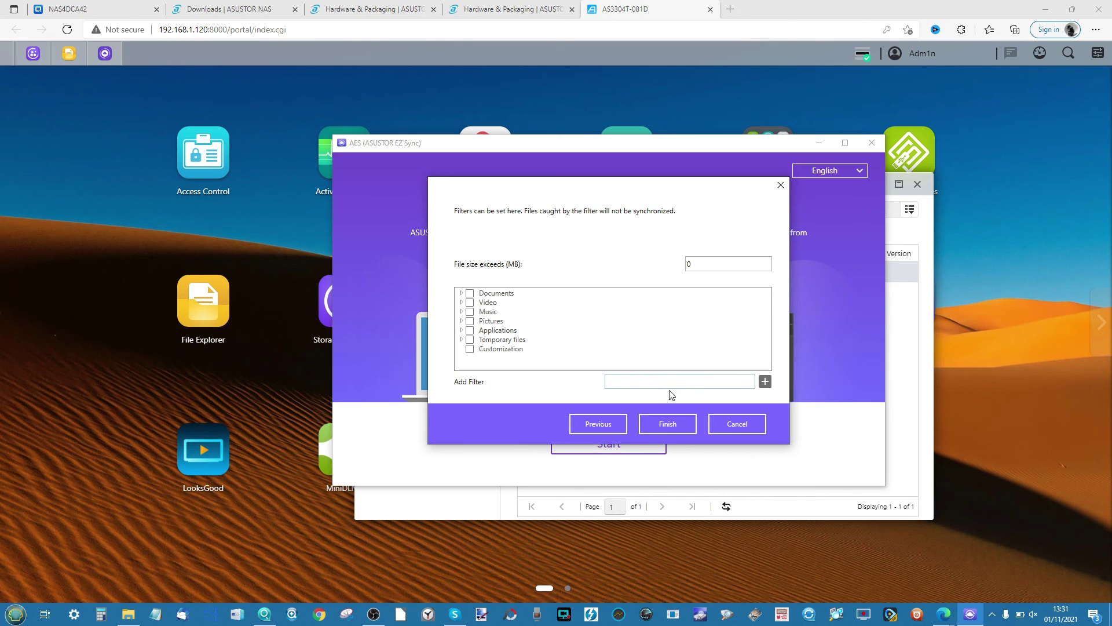
{"action": "left_click", "coordinate": [660, 422]}
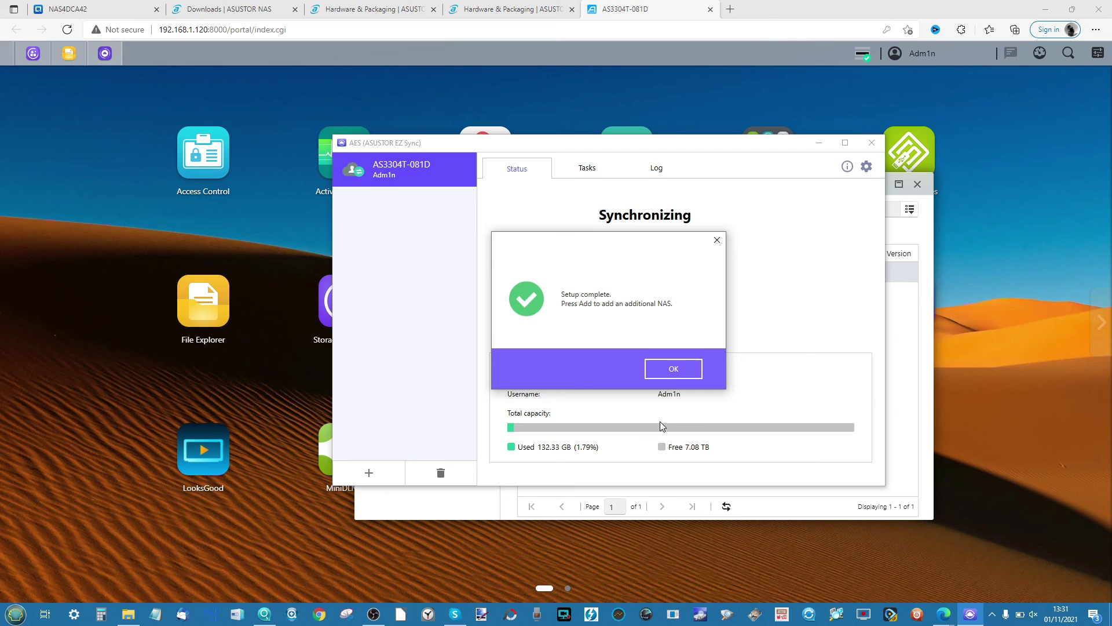
{"action": "left_click", "coordinate": [672, 374]}
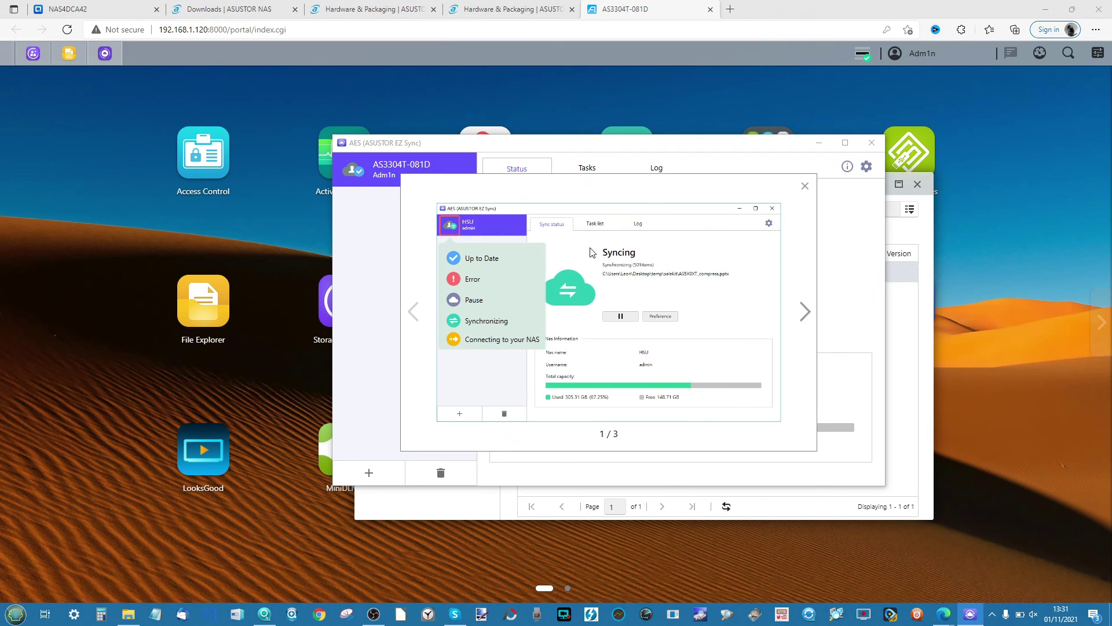
{"action": "left_click", "coordinate": [804, 187]}
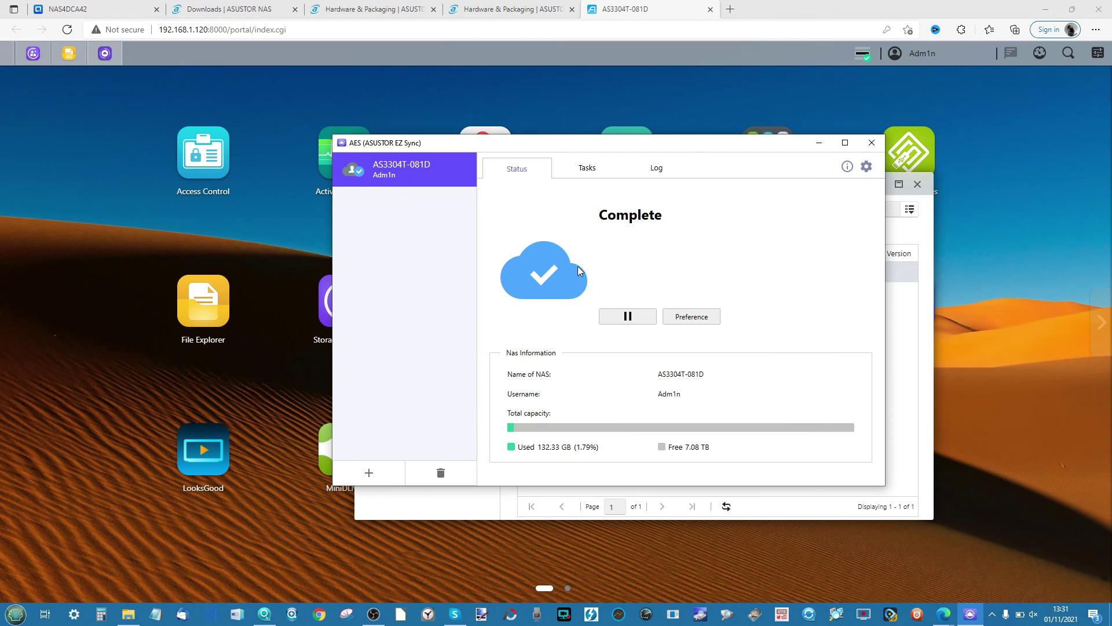
- Move the EZ Sync client off EZ Sync Manager and minimise it, and open File Explorer on the computer
{"action": "left_click_drag", "start_coordinate": [475, 149], "coordinate": [639, 244]}
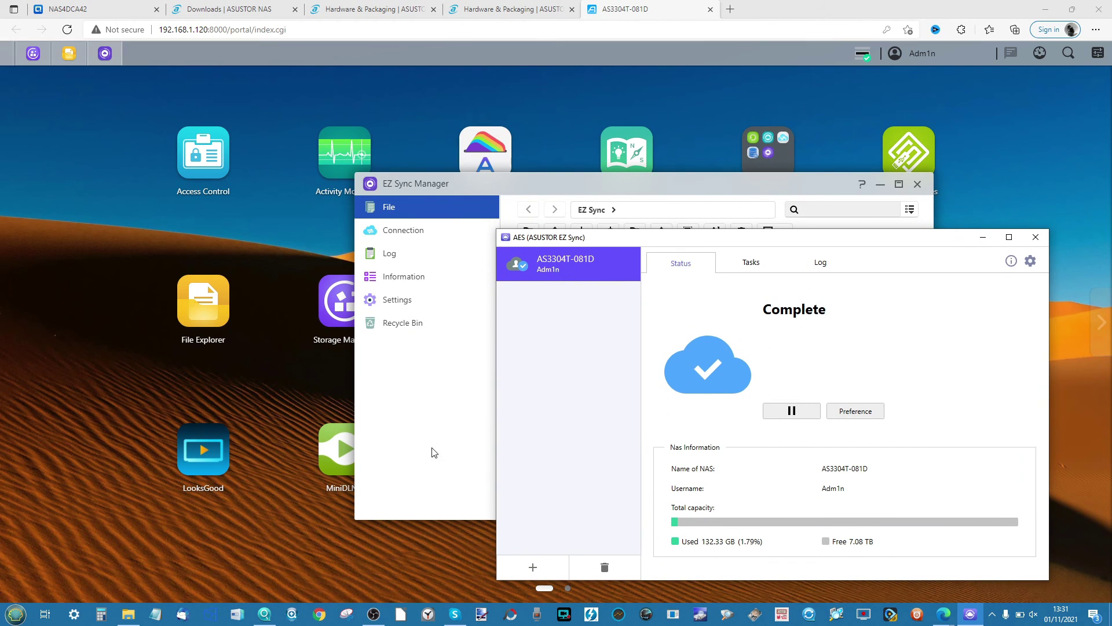
{"action": "left_click", "coordinate": [981, 239]}
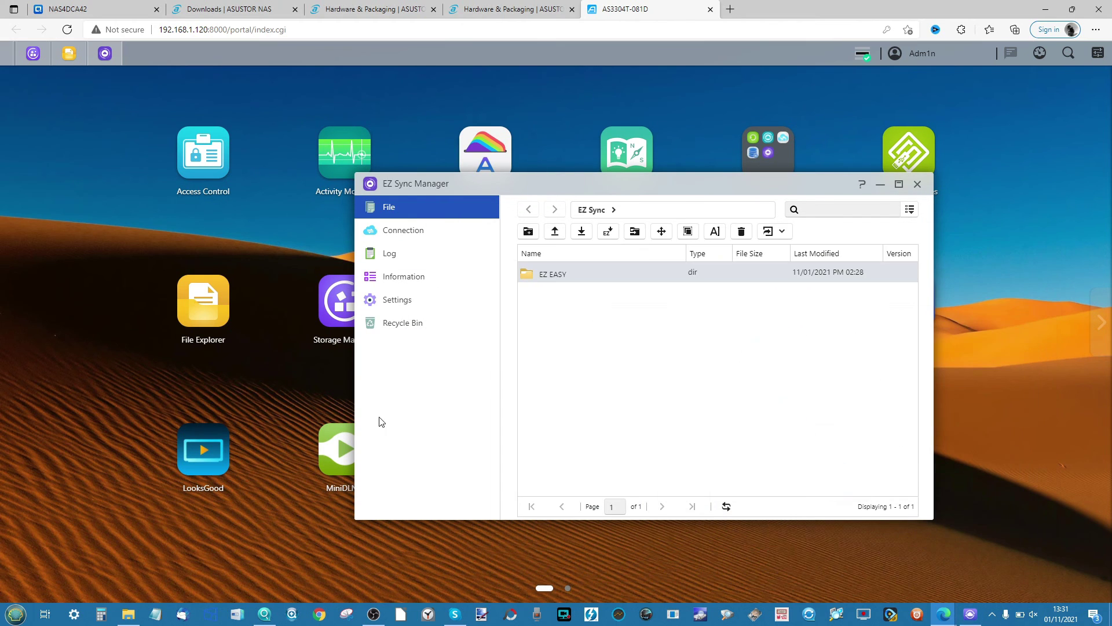
{"action": "left_click", "coordinate": [130, 615]}
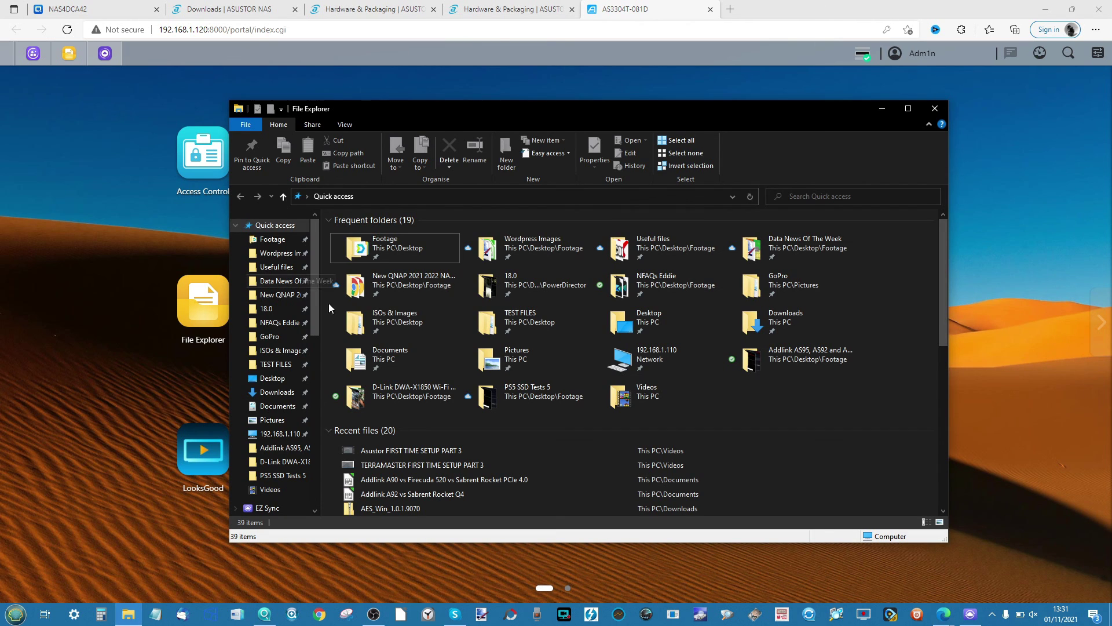
- Open the synced 3D Objects folder on the computer by following its shortcut in EZ Sync
{"action": "scroll", "coordinate": [304, 380], "scroll_direction": "down", "scroll_amount": 4}
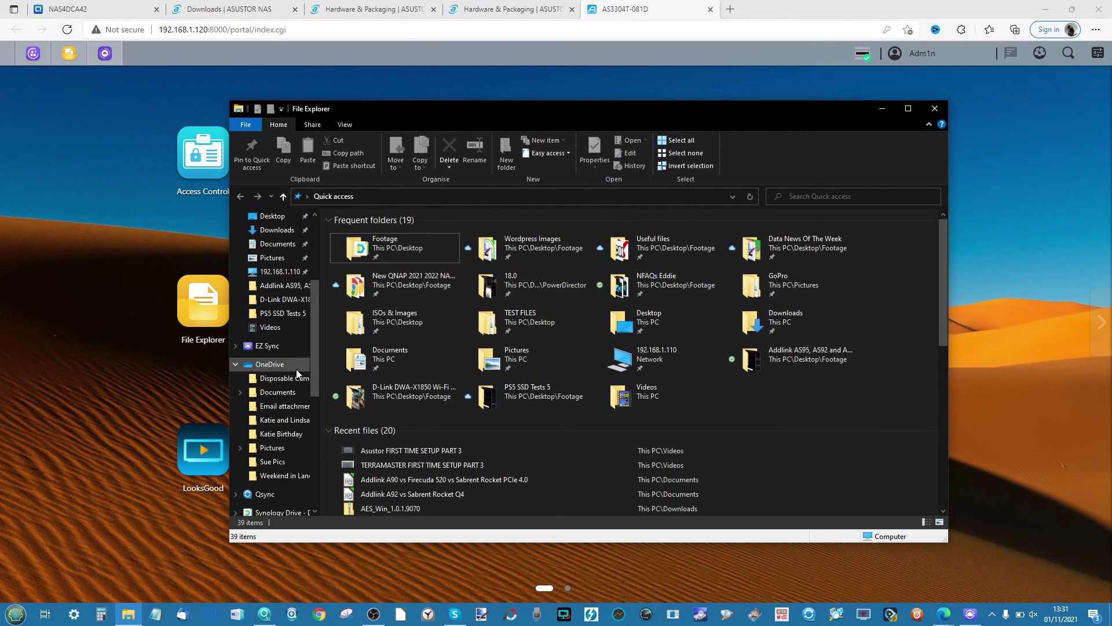
{"action": "left_click", "coordinate": [268, 346]}
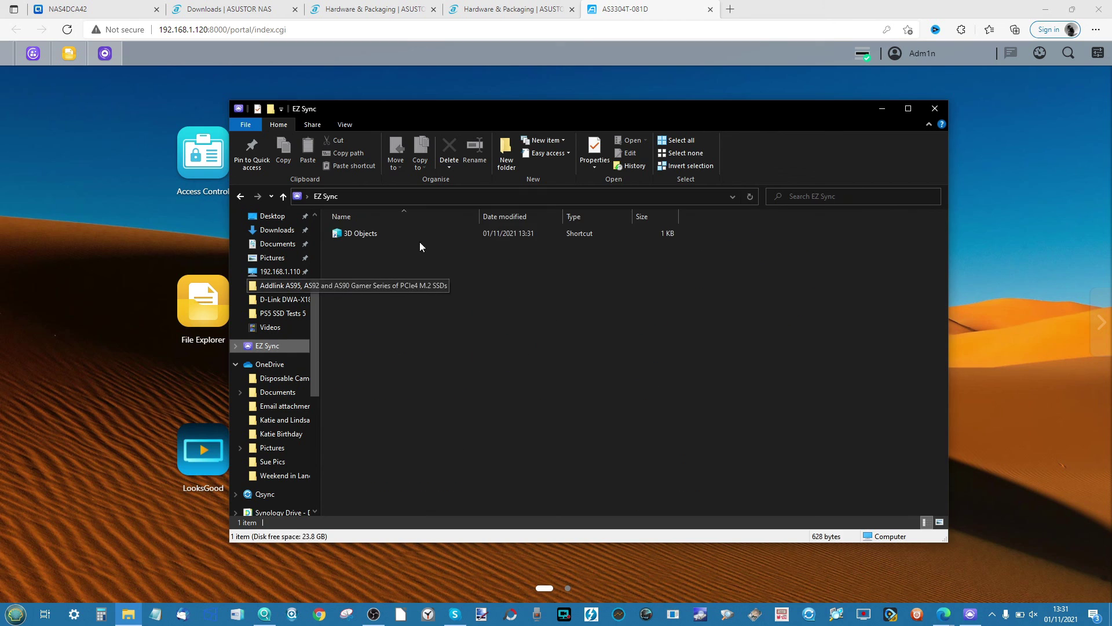
{"action": "double_click", "coordinate": [367, 234]}
{"action": "left_click", "coordinate": [334, 196]}
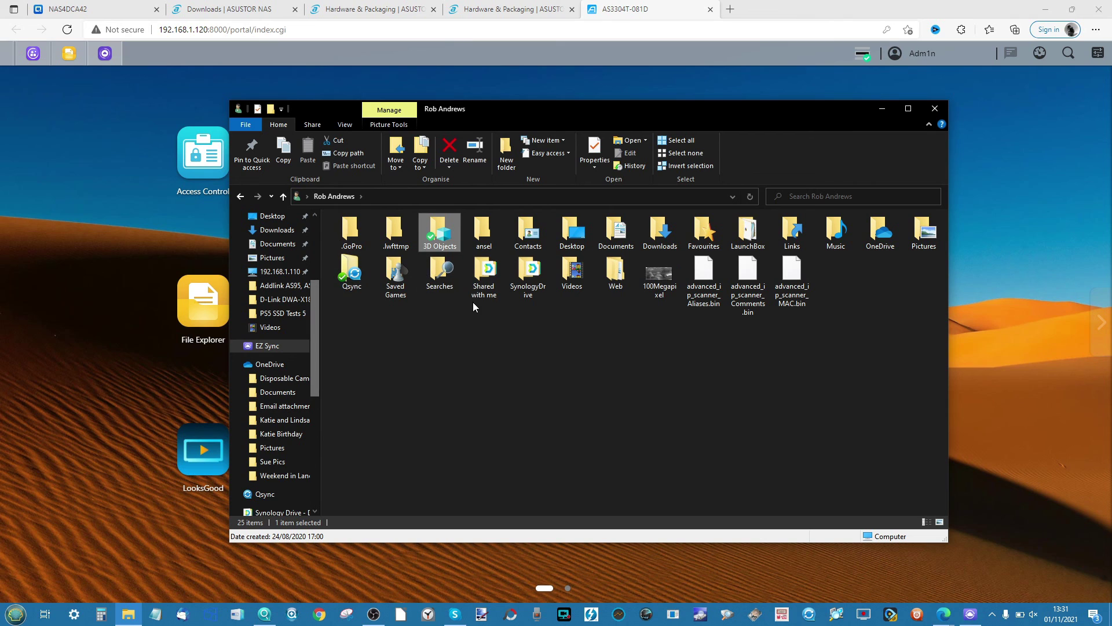
{"action": "double_click", "coordinate": [439, 234]}
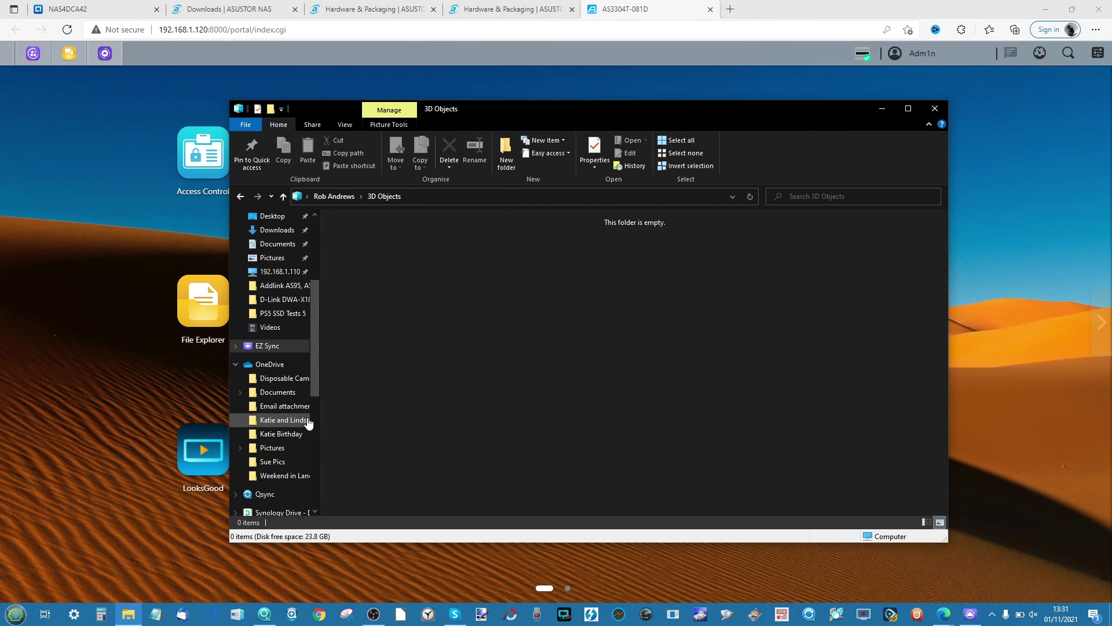
- Copy the images tesco site down, old tesco story and tesco twitter from Pictures into the 3D Objects folder
{"action": "left_click", "coordinate": [272, 259]}
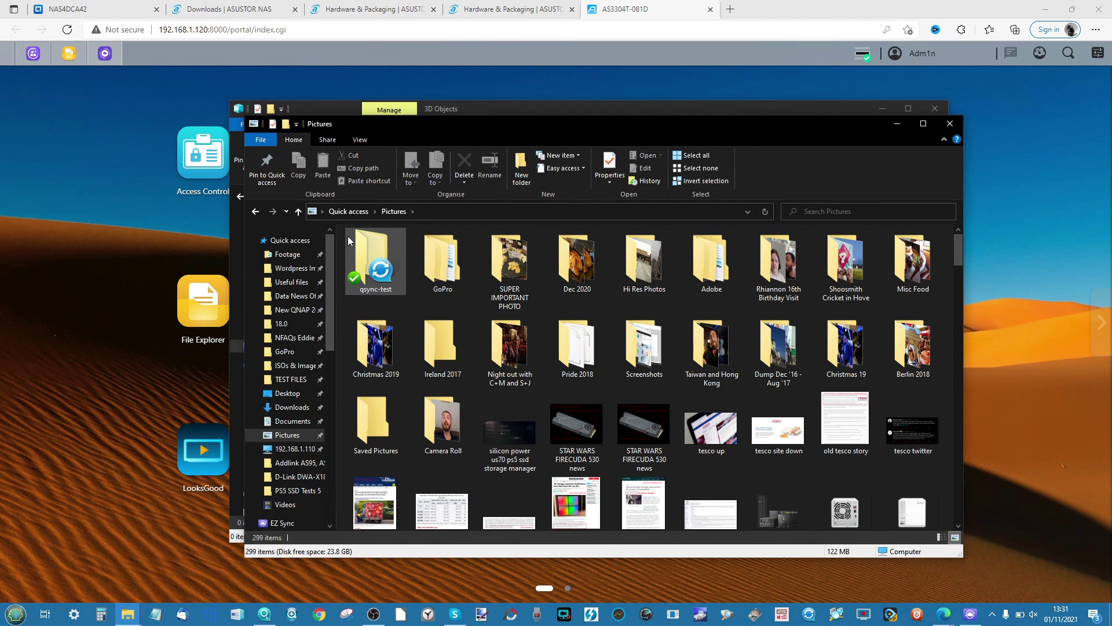
{"action": "left_click_drag", "start_coordinate": [952, 431], "coordinate": [776, 434]}
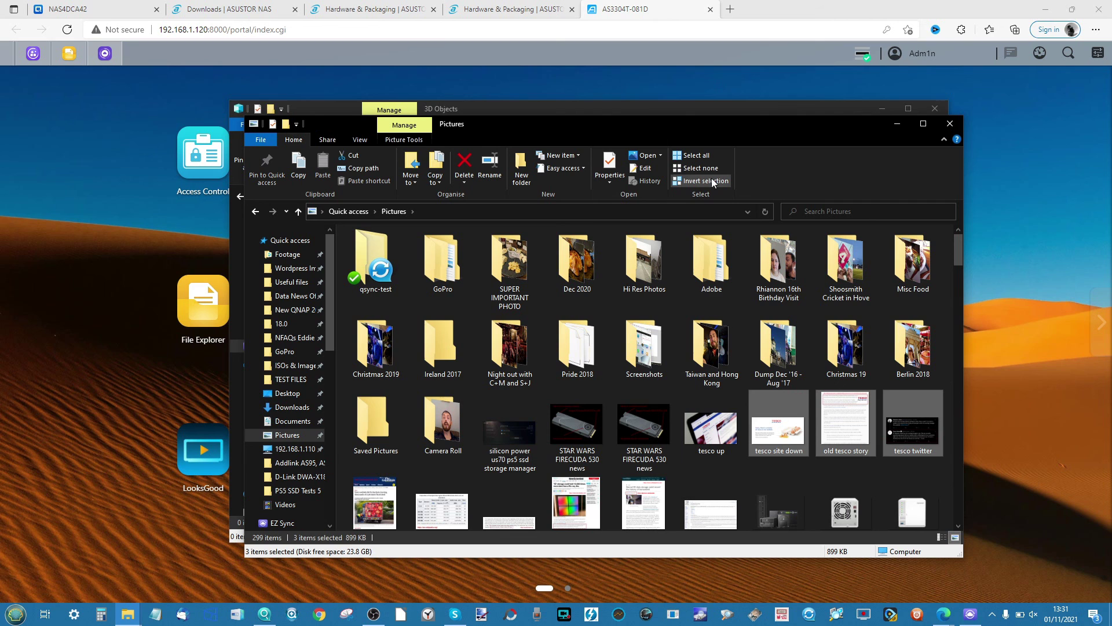
{"action": "left_click", "coordinate": [897, 124]}
{"action": "key", "text": "ctrl+v"}
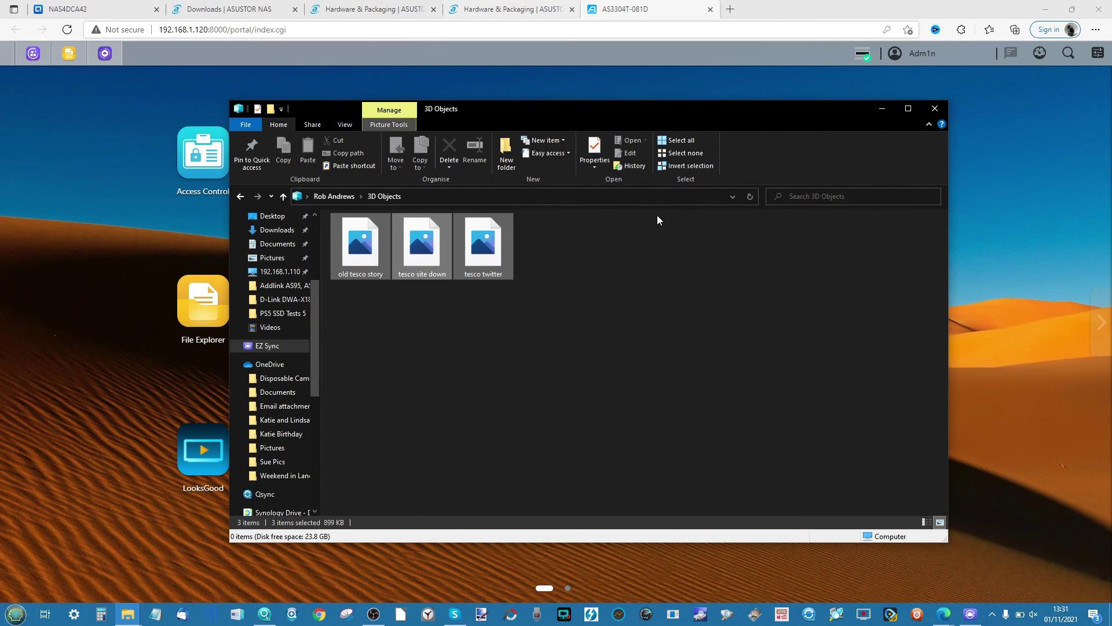
- View the EZ Sync file history of the old tesco story image in 3D Objects, and close it
{"action": "left_click_drag", "start_coordinate": [501, 111], "coordinate": [470, 136]}
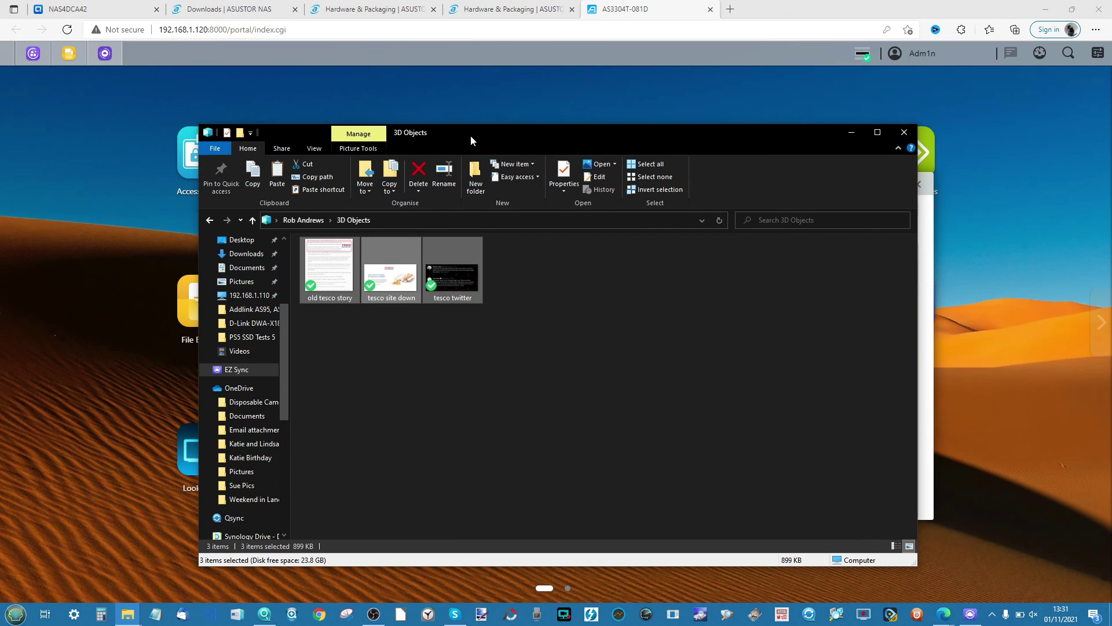
{"action": "left_click", "coordinate": [485, 373]}
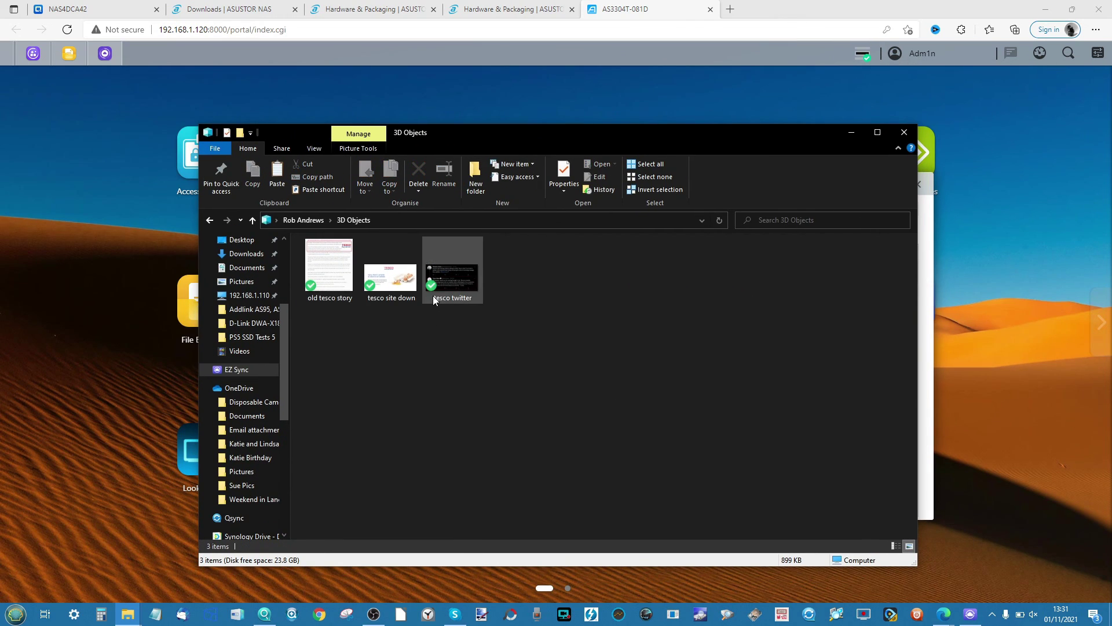
{"action": "left_click", "coordinate": [328, 277]}
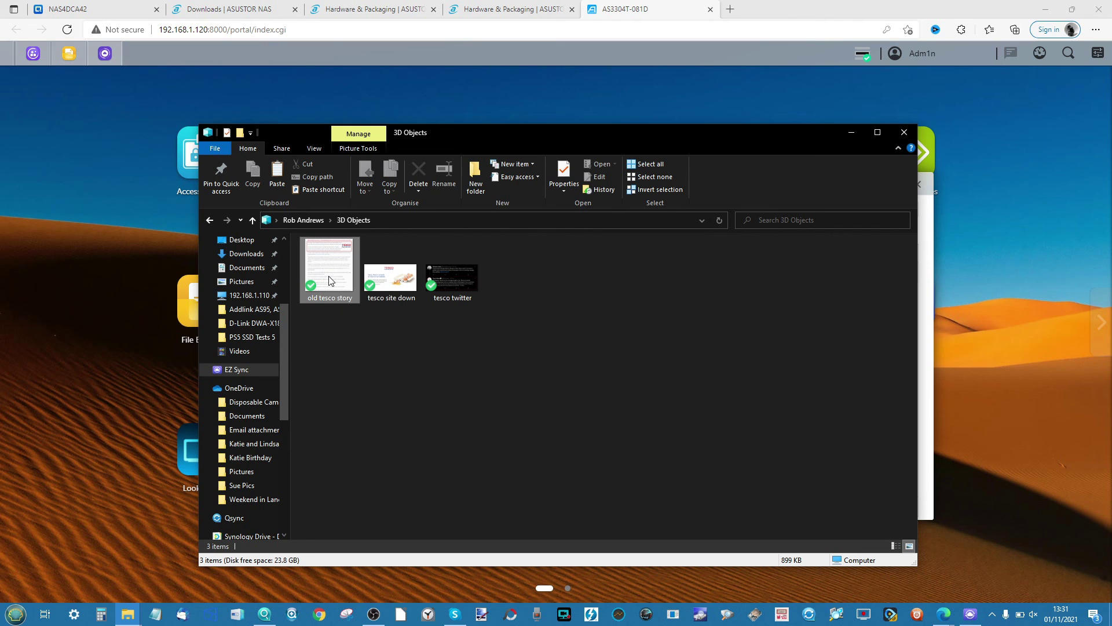
{"action": "right_click", "coordinate": [329, 279]}
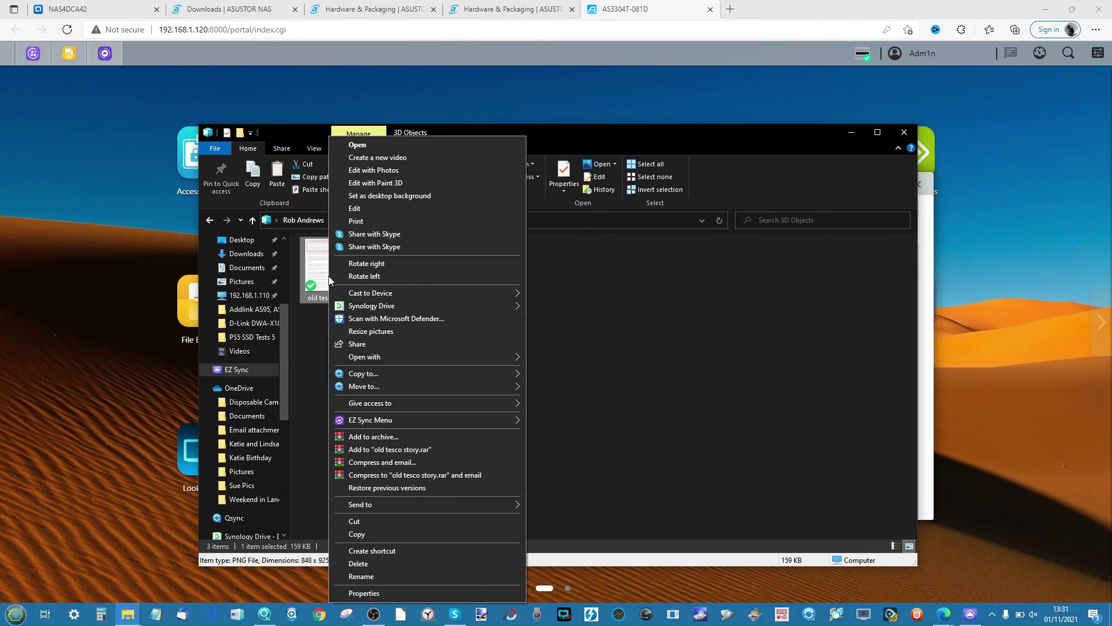
{"action": "mouse_move", "coordinate": [498, 421]}
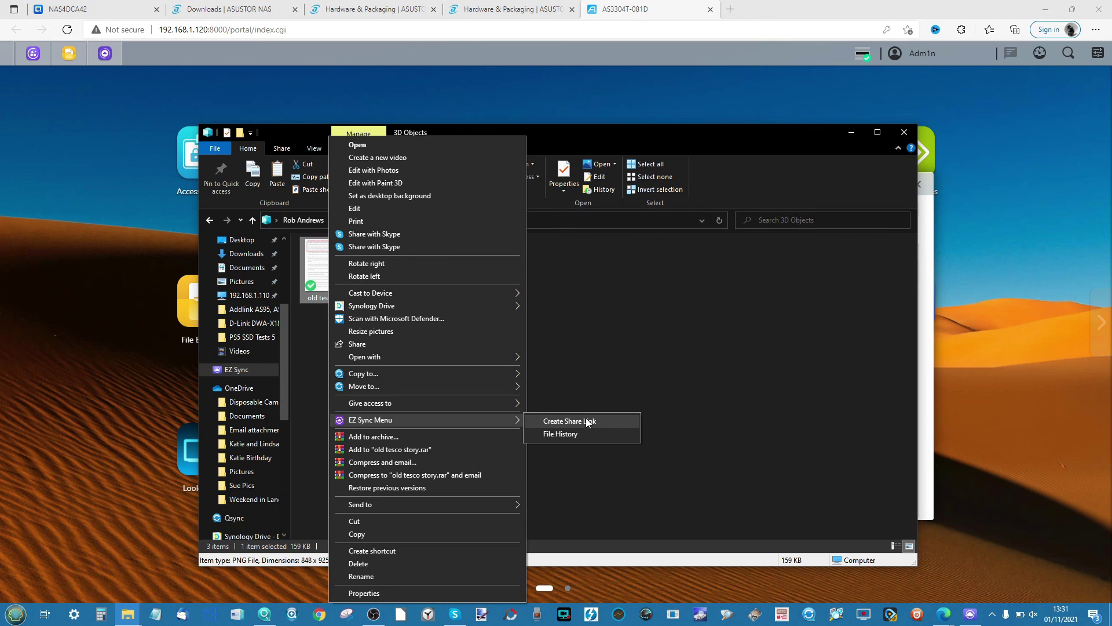
{"action": "left_click", "coordinate": [561, 433]}
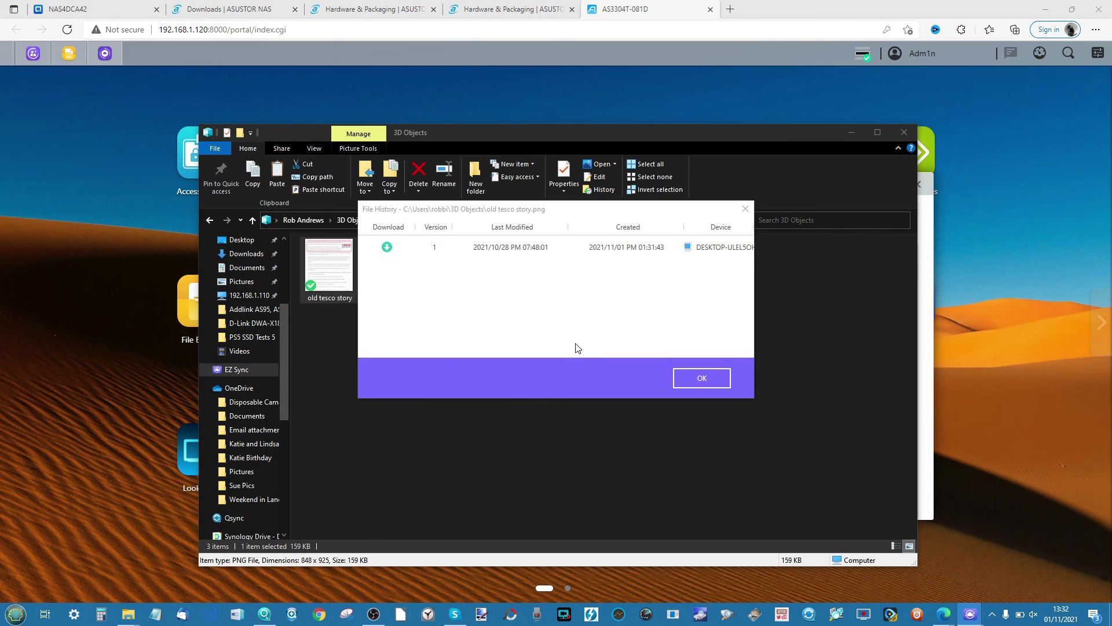
{"action": "left_click", "coordinate": [746, 208]}
- Minimise the computer's folder window, check the contents of EZ EASY in EZ Sync Manager, and minimise the manager
{"action": "left_click", "coordinate": [851, 132]}
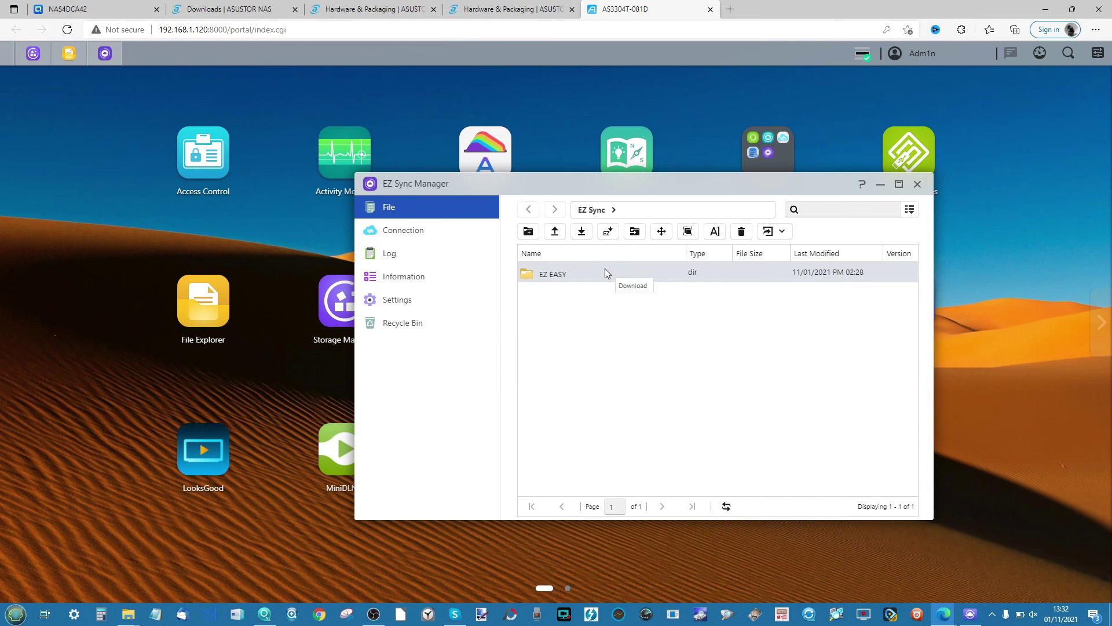
{"action": "double_click", "coordinate": [549, 274]}
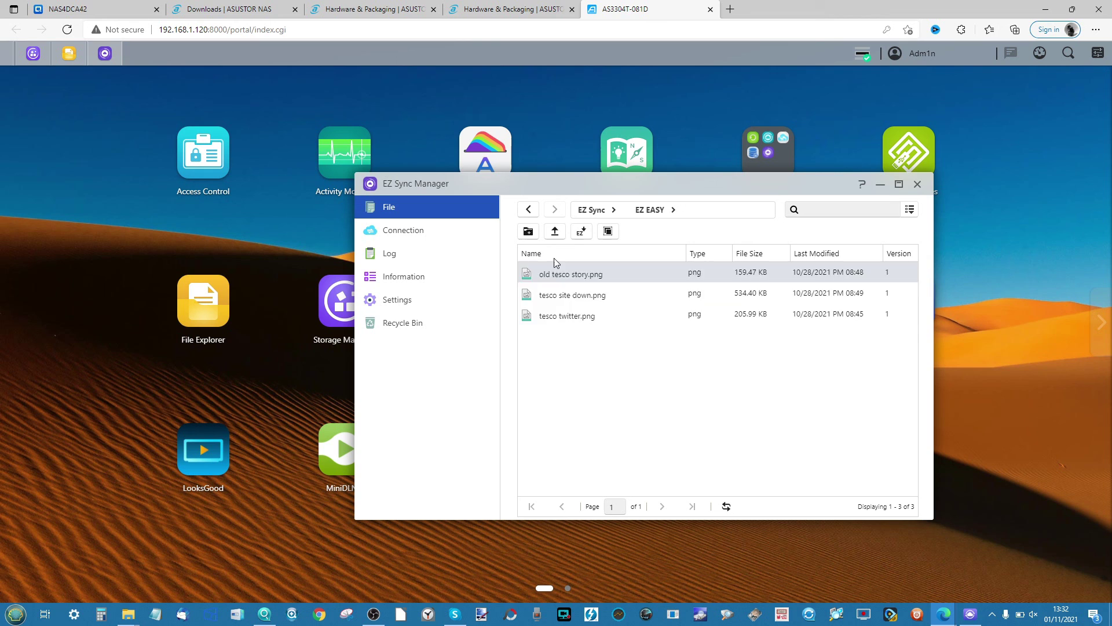
{"action": "left_click", "coordinate": [582, 280]}
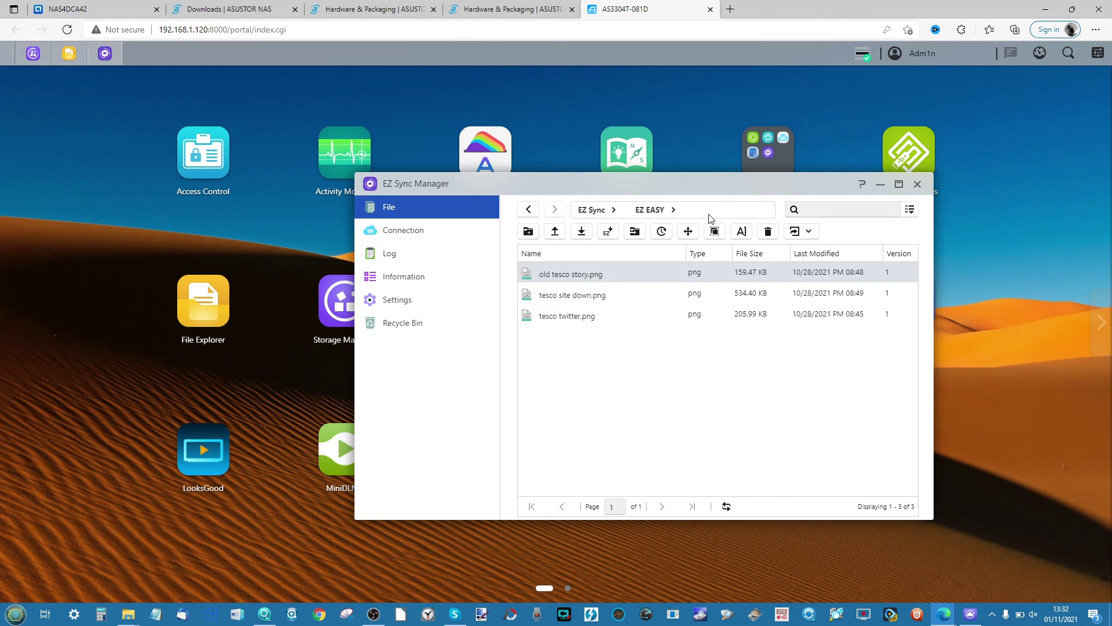
{"action": "left_click", "coordinate": [881, 185]}
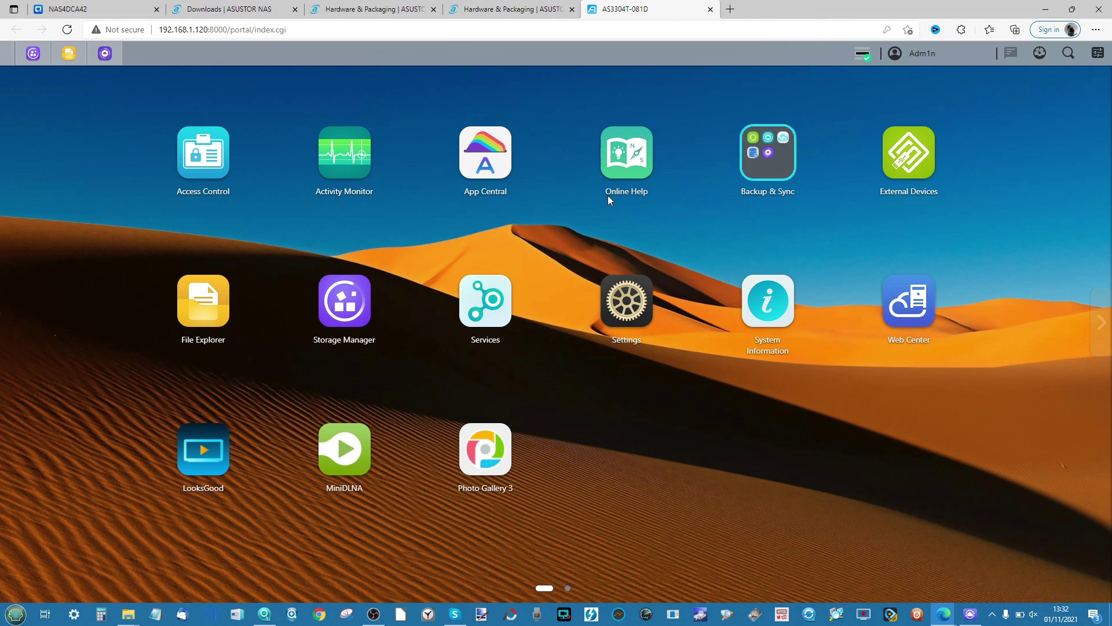
- Check the EZ EASY folder under EZ Sync in the NAS File Explorer, and close File Explorer
{"action": "left_click", "coordinate": [200, 304]}
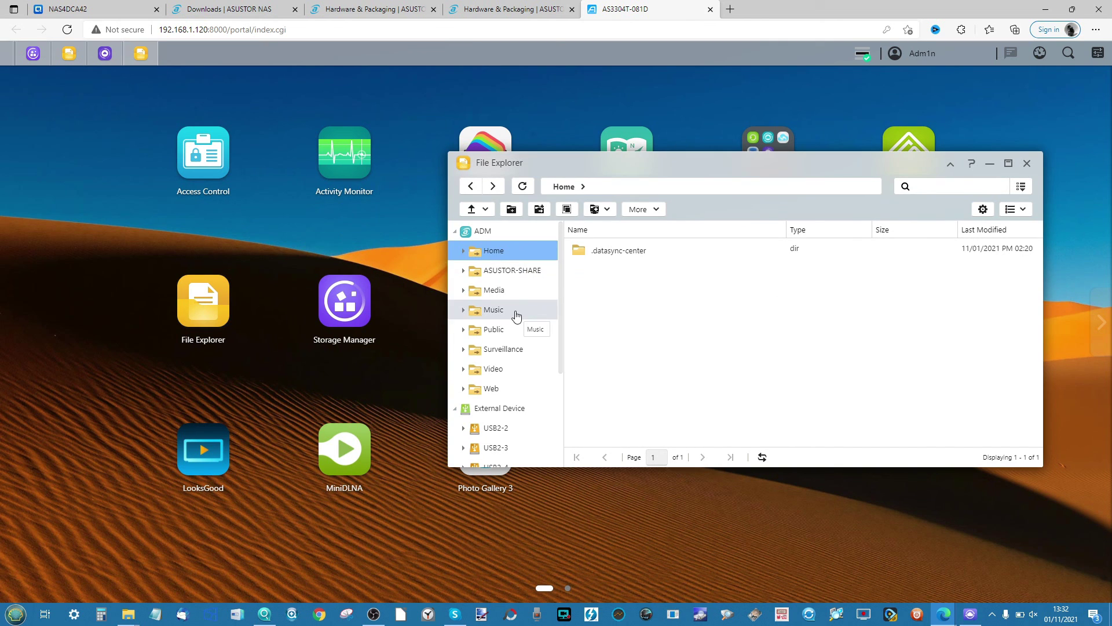
{"action": "scroll", "coordinate": [514, 312], "scroll_direction": "down", "scroll_amount": 3}
{"action": "scroll", "coordinate": [516, 316], "scroll_direction": "down", "scroll_amount": 3}
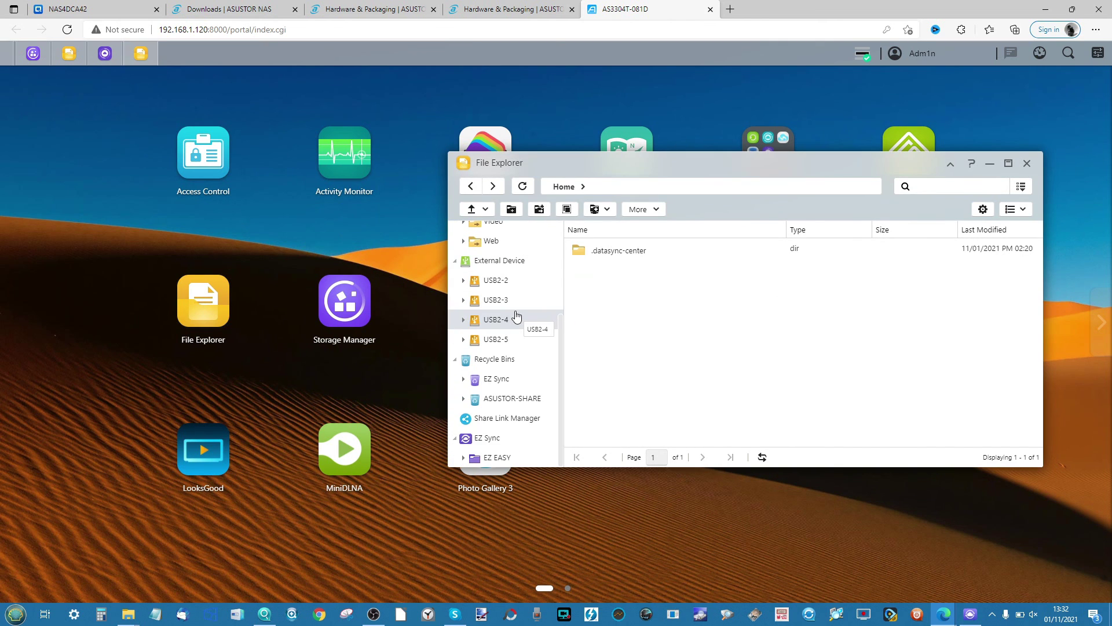
{"action": "left_click", "coordinate": [494, 457]}
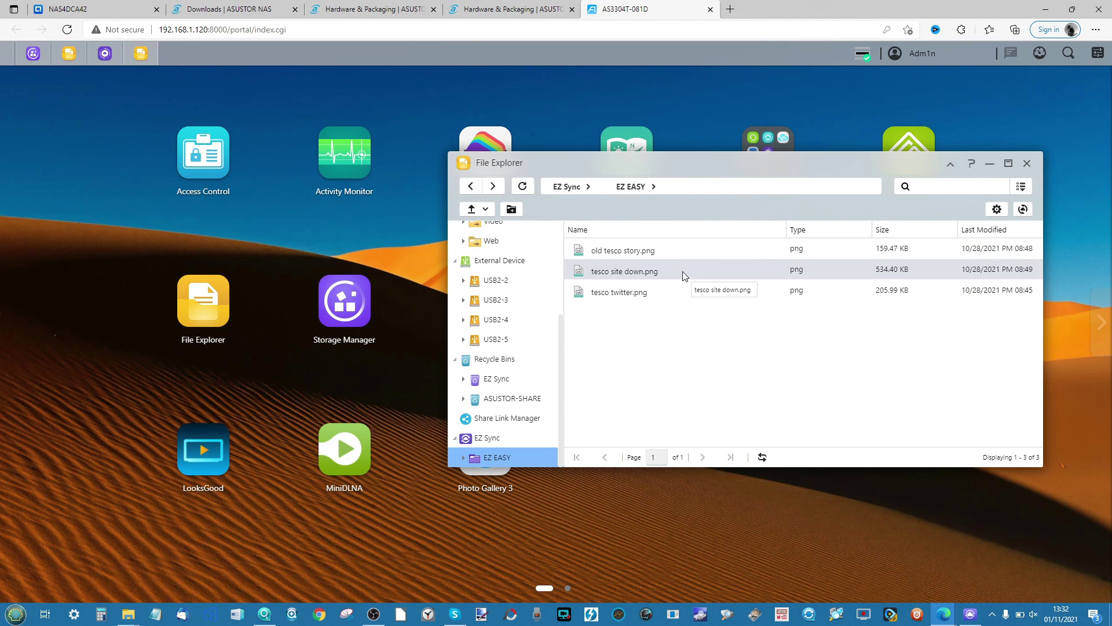
{"action": "left_click", "coordinate": [1027, 164]}
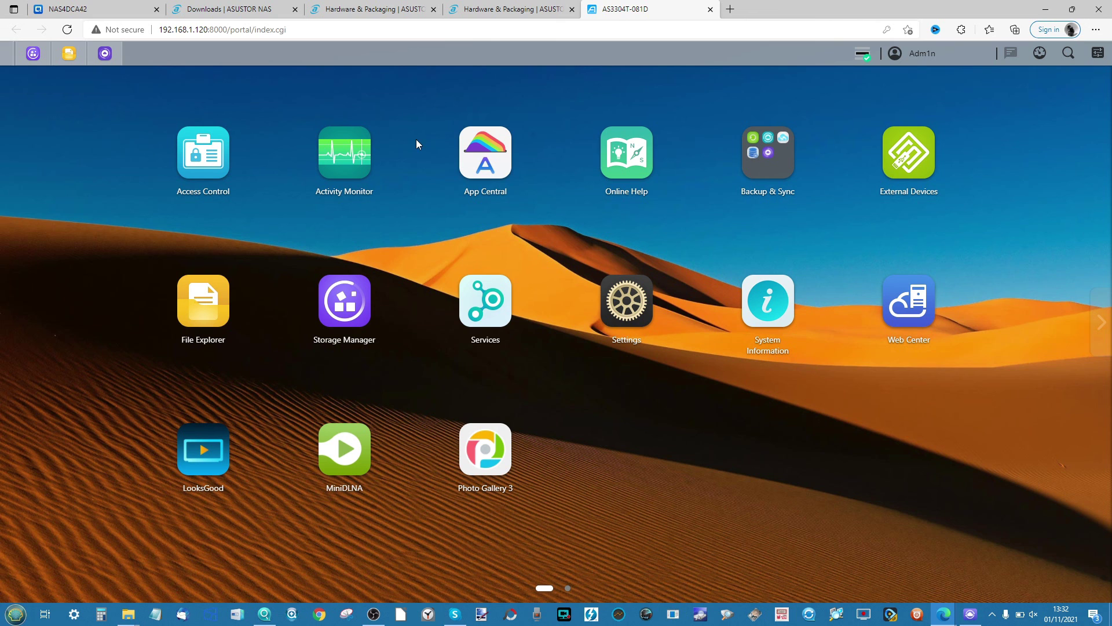
- View the Remote Sync page of Backup & Restore, minimise it, and look over the Backup & Sync app group
{"action": "left_click", "coordinate": [786, 151]}
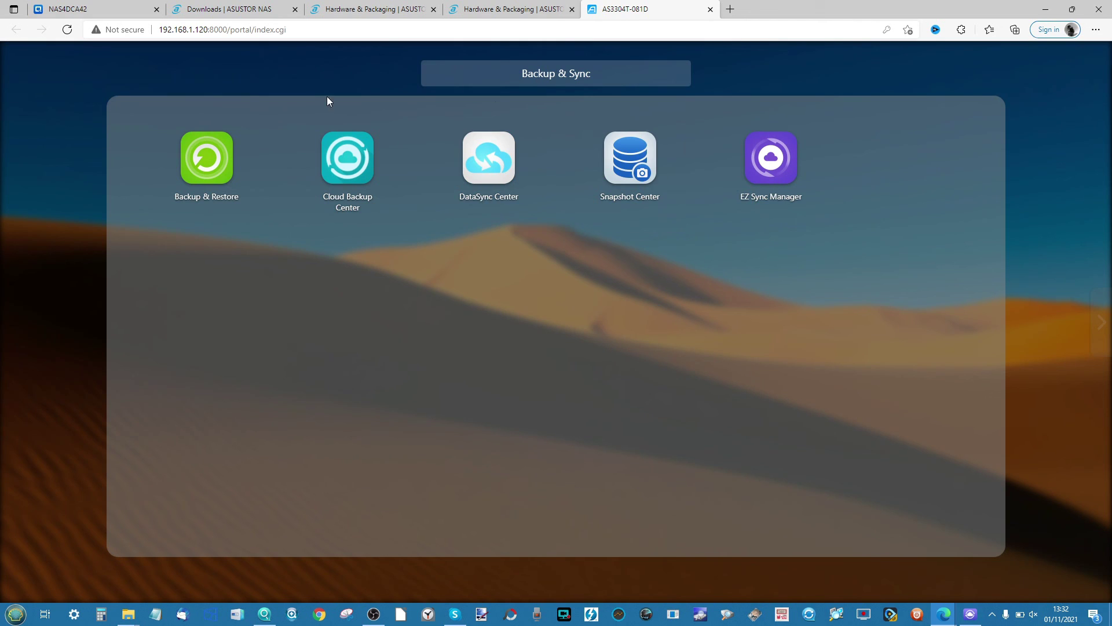
{"action": "left_click", "coordinate": [219, 173]}
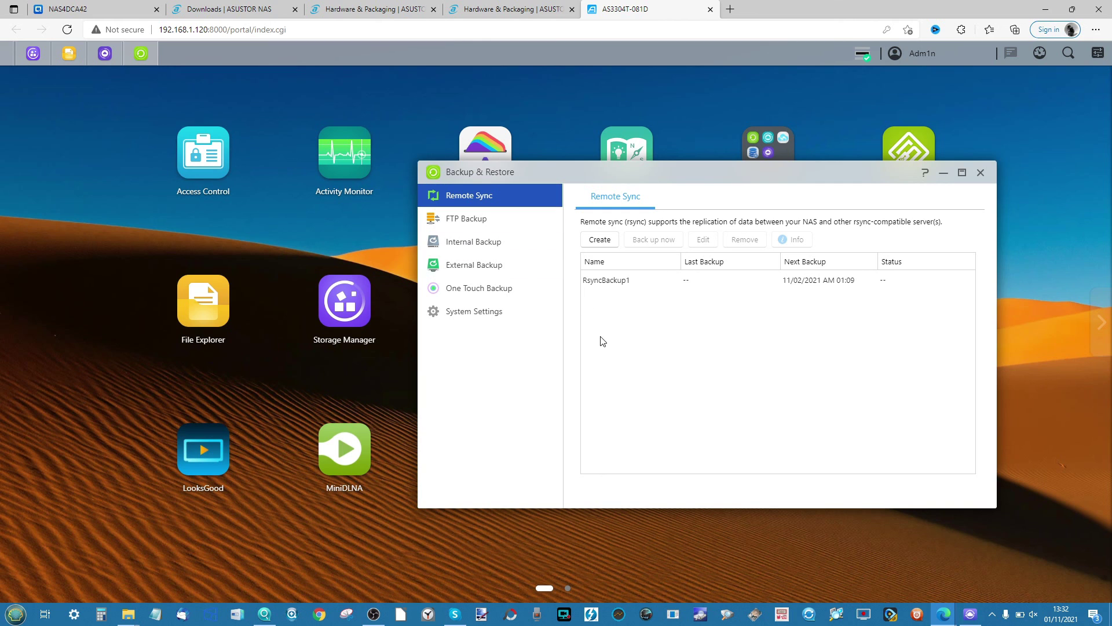
{"action": "left_click", "coordinate": [944, 172]}
{"action": "left_click", "coordinate": [778, 170]}
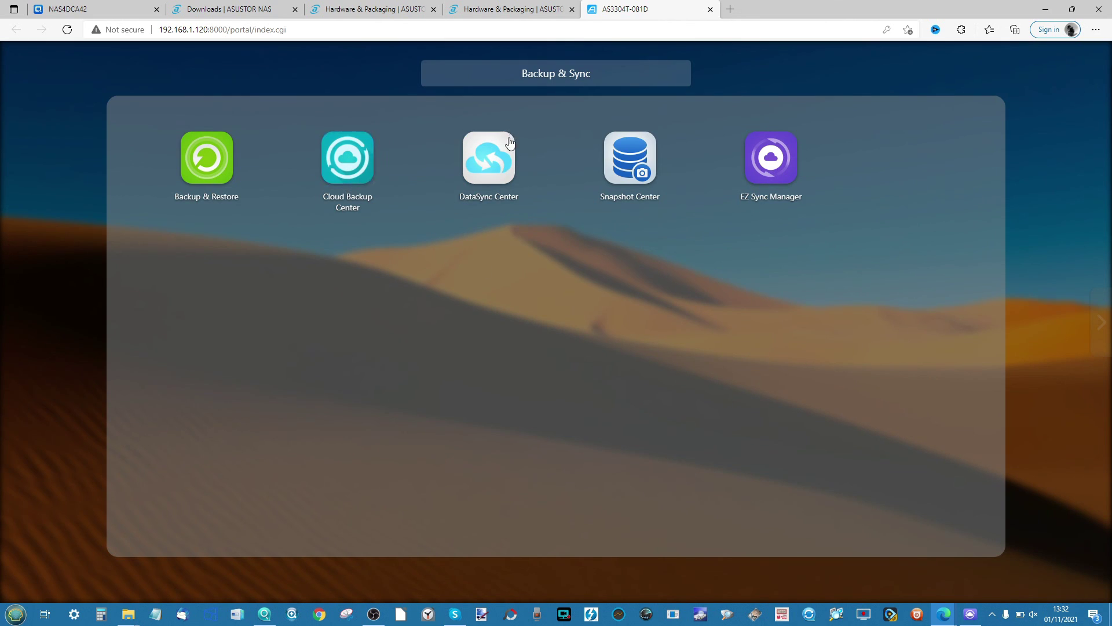
{"action": "left_click", "coordinate": [1062, 213]}
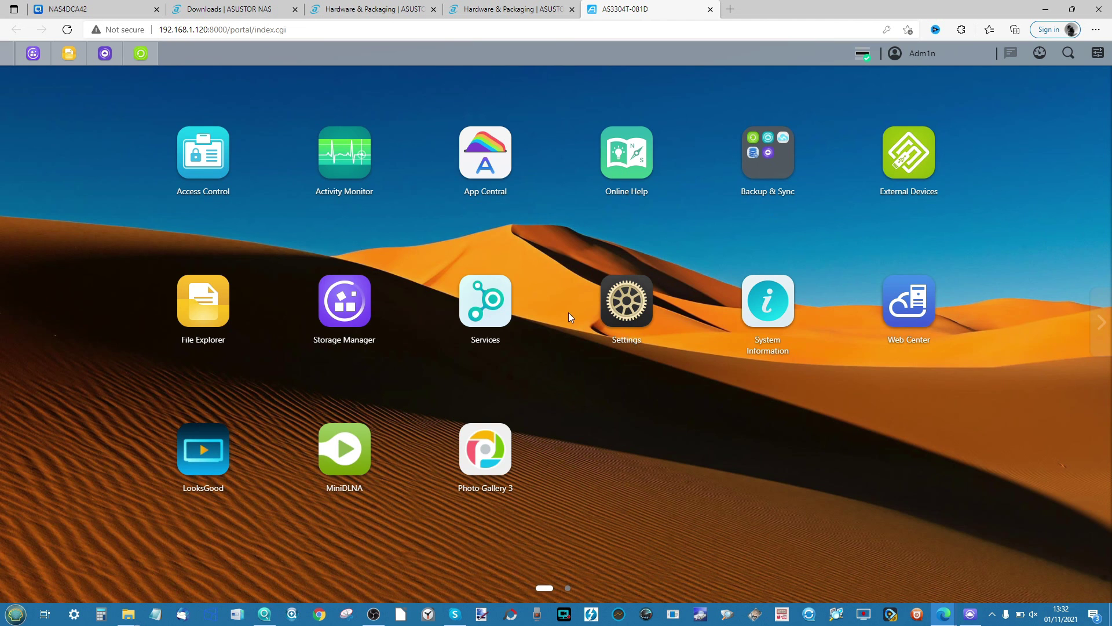
- Open the Backup & Sync category in App Central and look through the available backup apps
{"action": "left_click", "coordinate": [491, 165]}
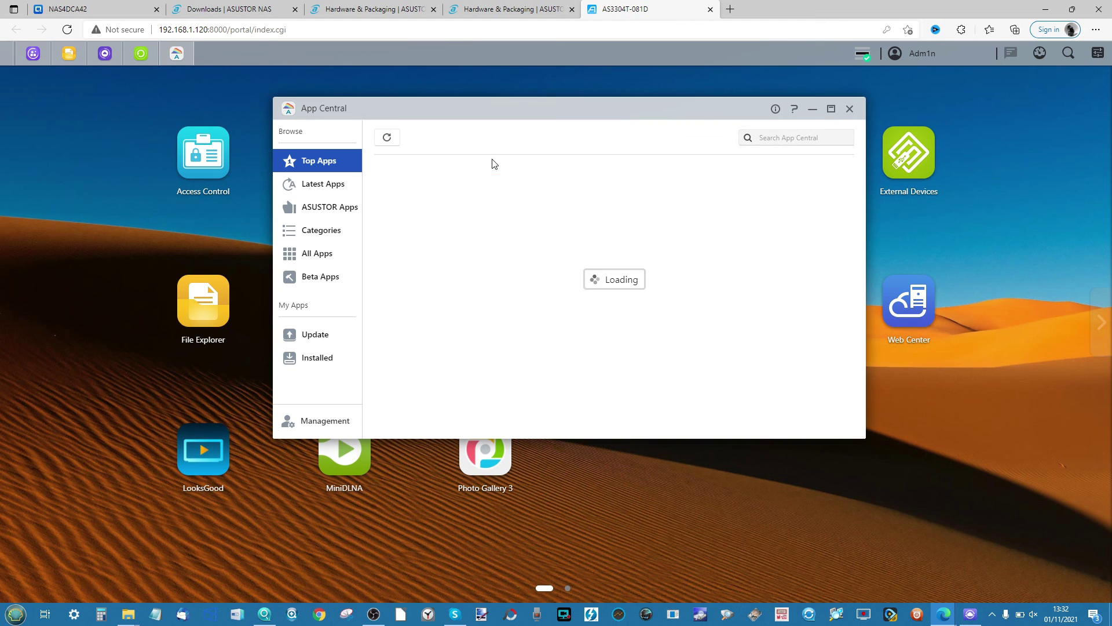
{"action": "left_click", "coordinate": [320, 234]}
{"action": "left_click", "coordinate": [737, 317]}
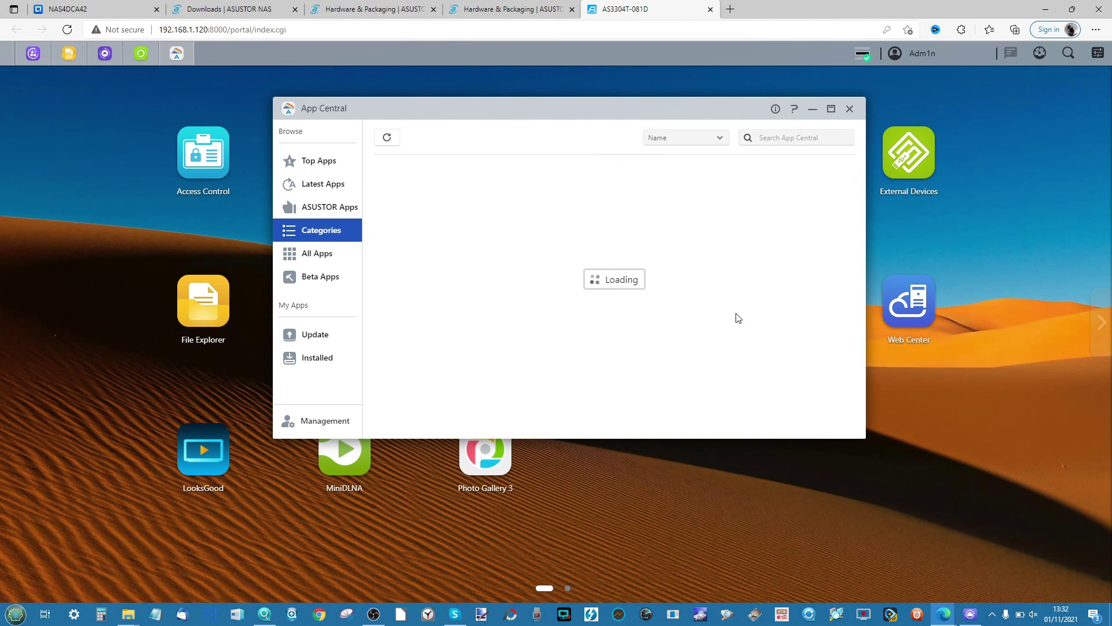
{"action": "scroll", "coordinate": [641, 278], "scroll_direction": "down", "scroll_amount": 1}
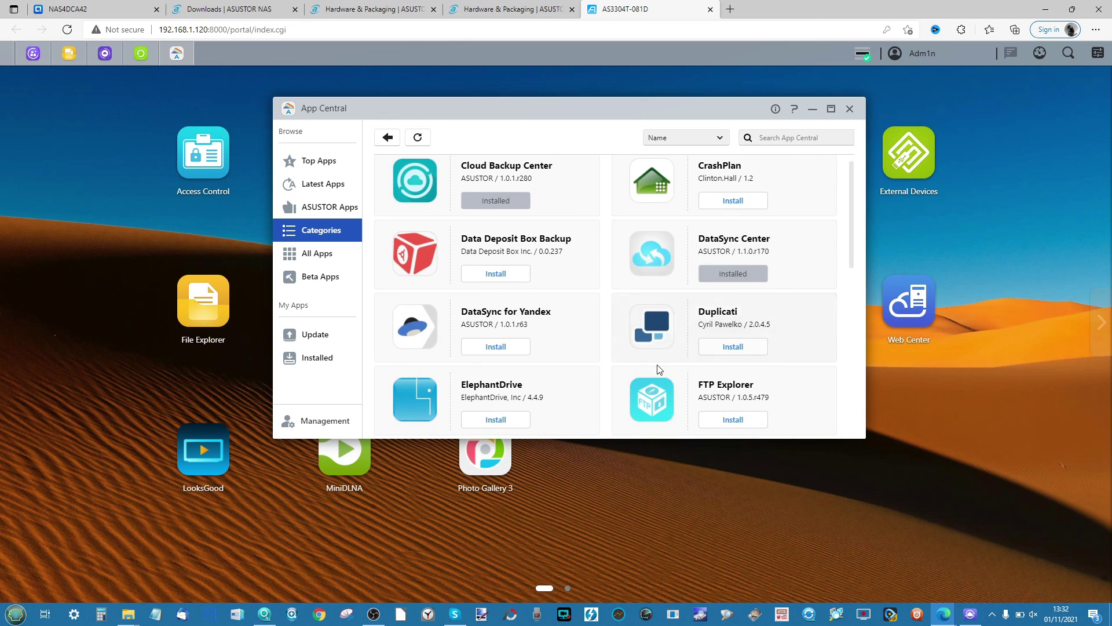
{"action": "scroll", "coordinate": [691, 348], "scroll_direction": "down", "scroll_amount": 1}
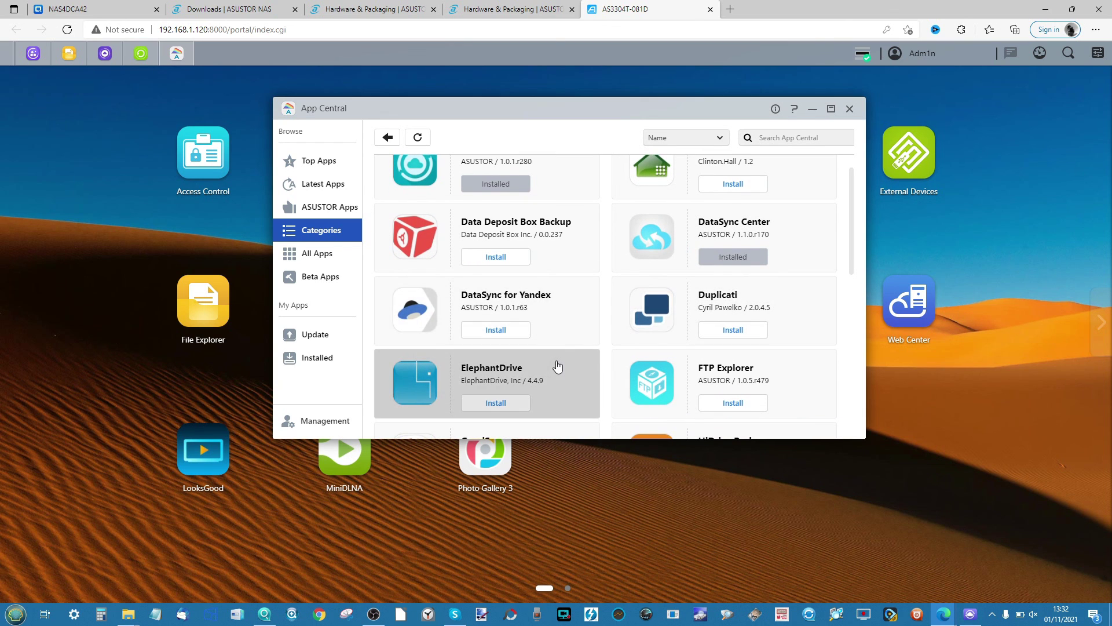
{"action": "scroll", "coordinate": [558, 366], "scroll_direction": "down", "scroll_amount": 1}
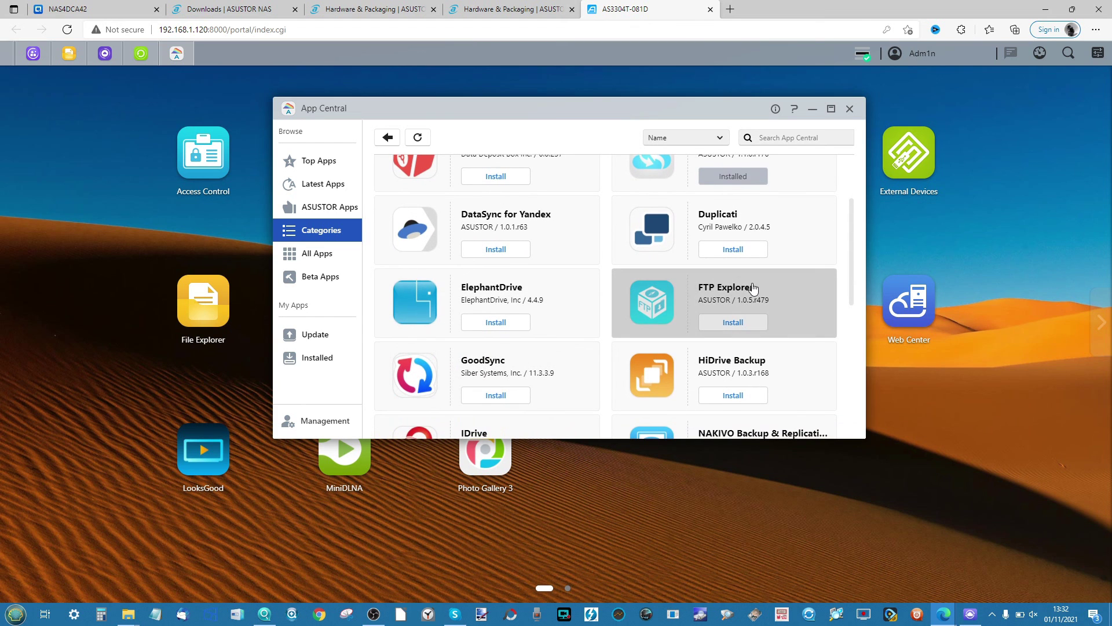
{"action": "scroll", "coordinate": [591, 308], "scroll_direction": "down", "scroll_amount": 1}
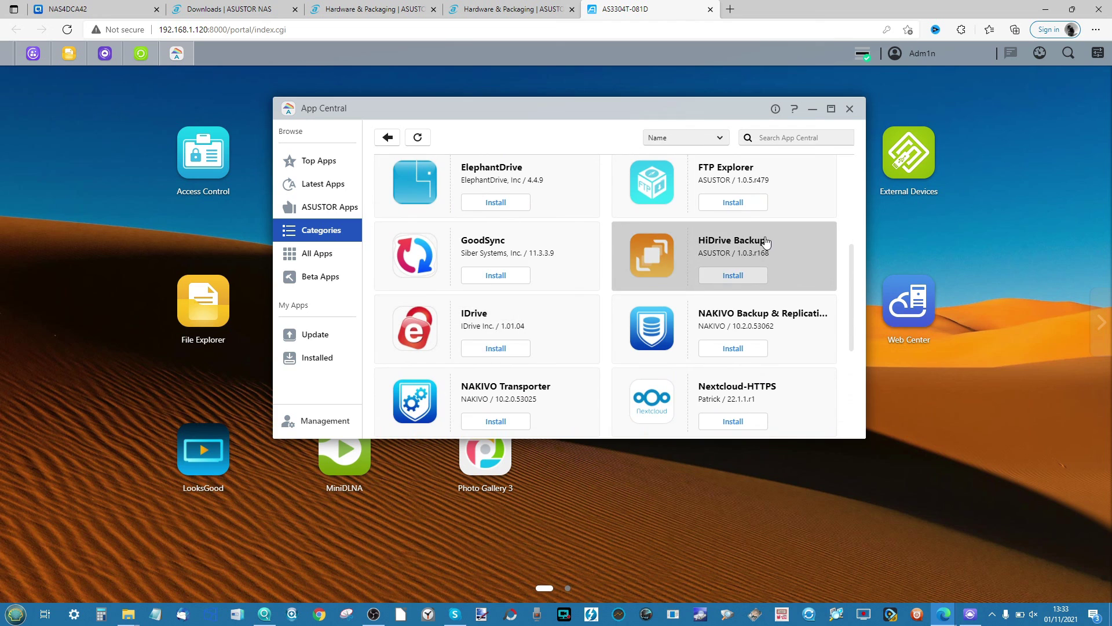
- Read the HiDrive Backup app's details, return to the category list and look through its remaining apps
{"action": "left_click", "coordinate": [765, 242]}
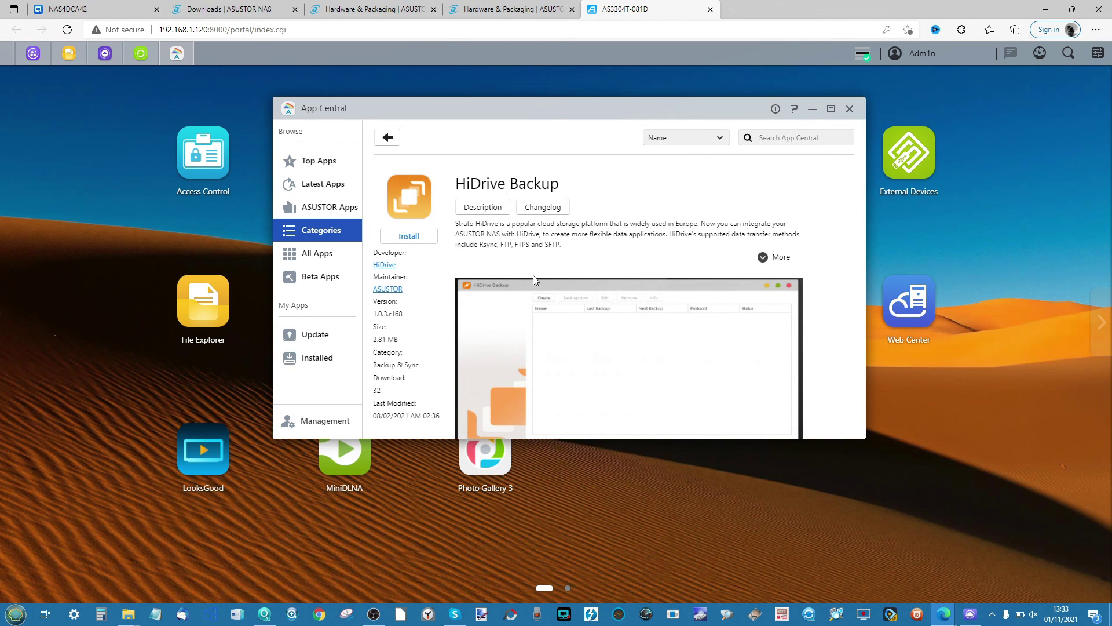
{"action": "scroll", "coordinate": [533, 276], "scroll_direction": "down", "scroll_amount": 1}
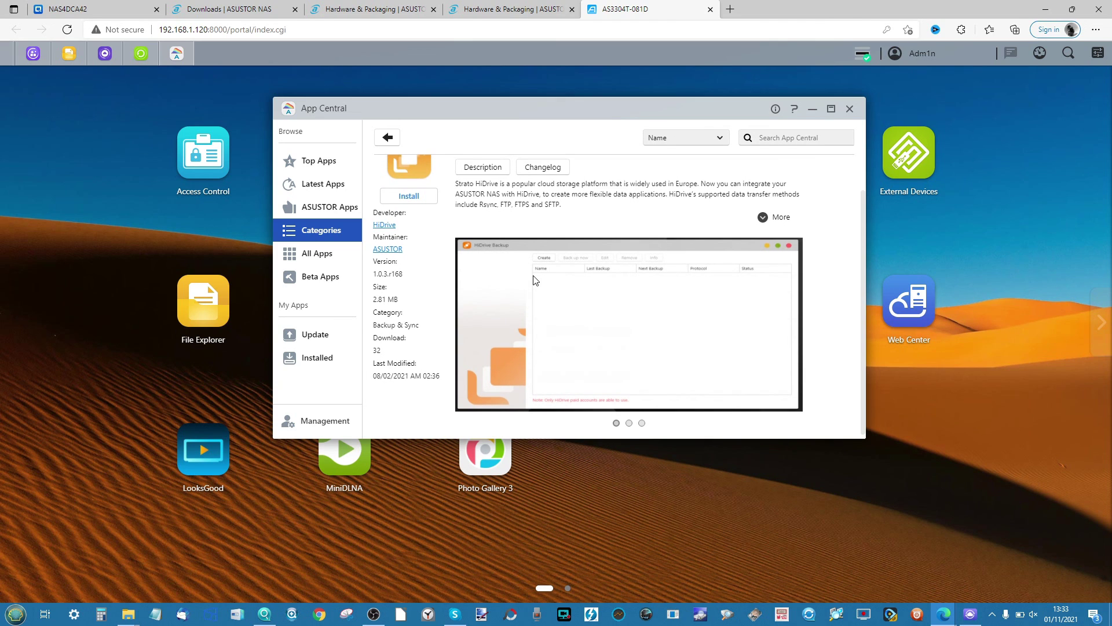
{"action": "scroll", "coordinate": [536, 280], "scroll_direction": "up", "scroll_amount": 1}
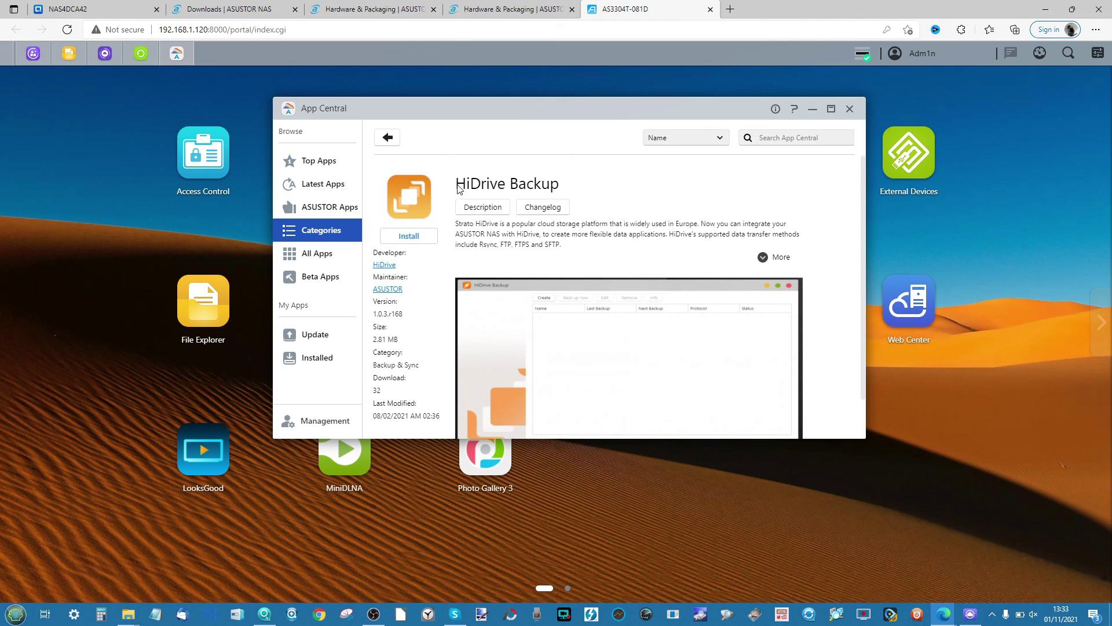
{"action": "left_click", "coordinate": [387, 138]}
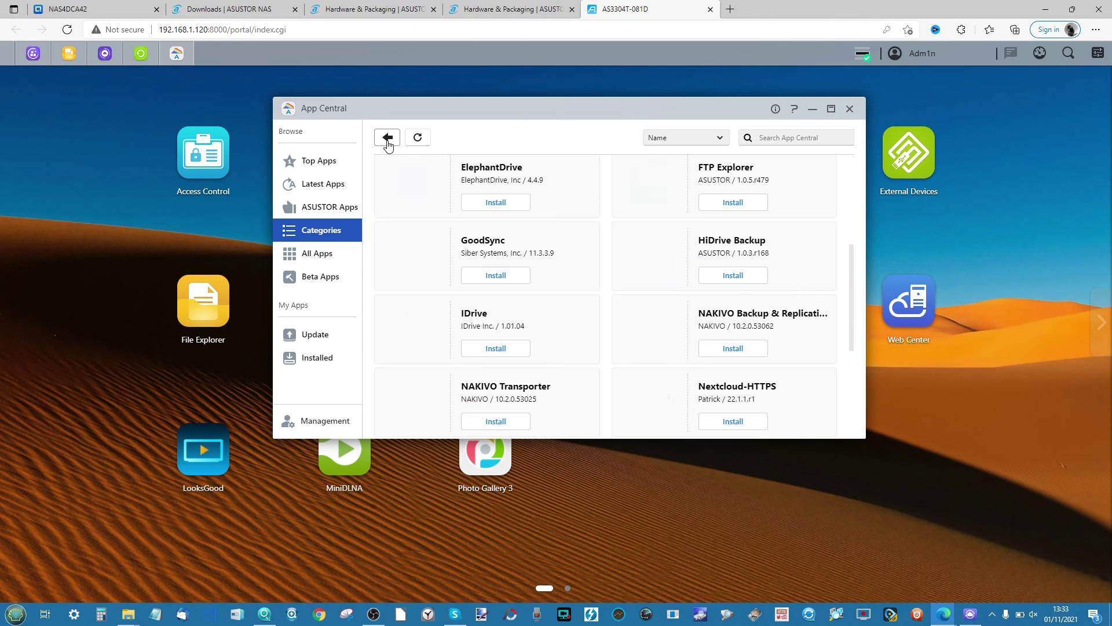
{"action": "scroll", "coordinate": [593, 270], "scroll_direction": "down", "scroll_amount": 3}
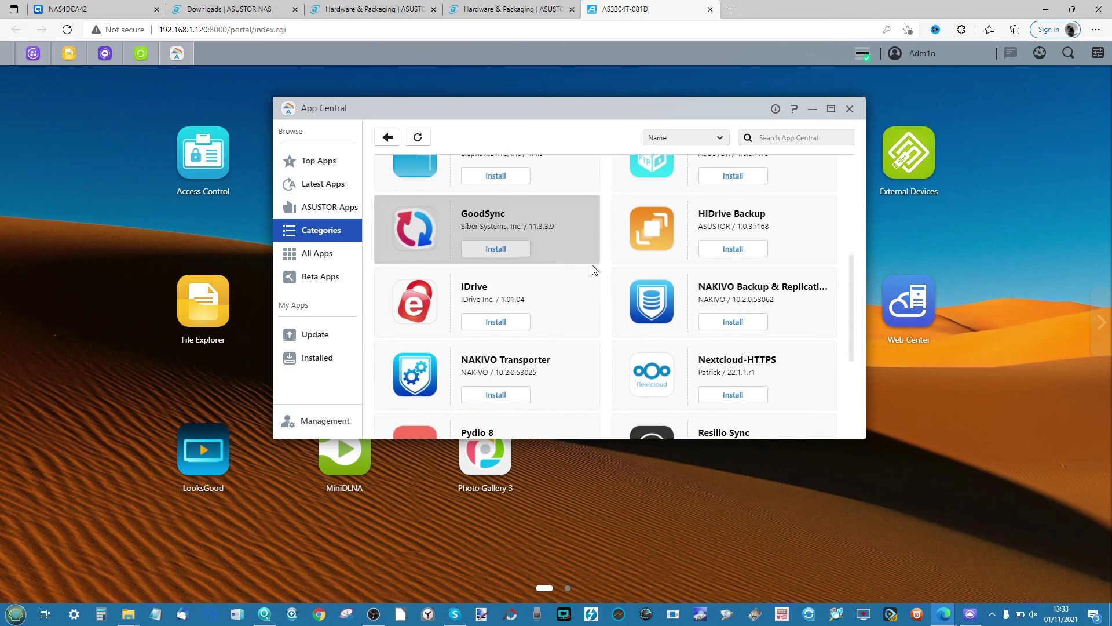
{"action": "scroll", "coordinate": [593, 270], "scroll_direction": "down", "scroll_amount": 1}
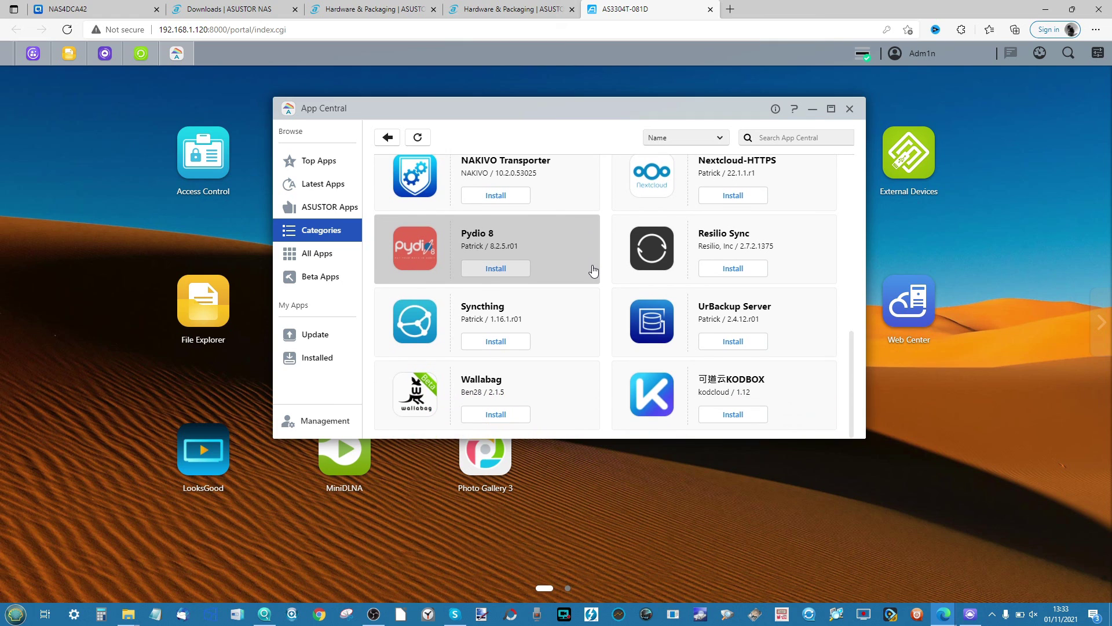